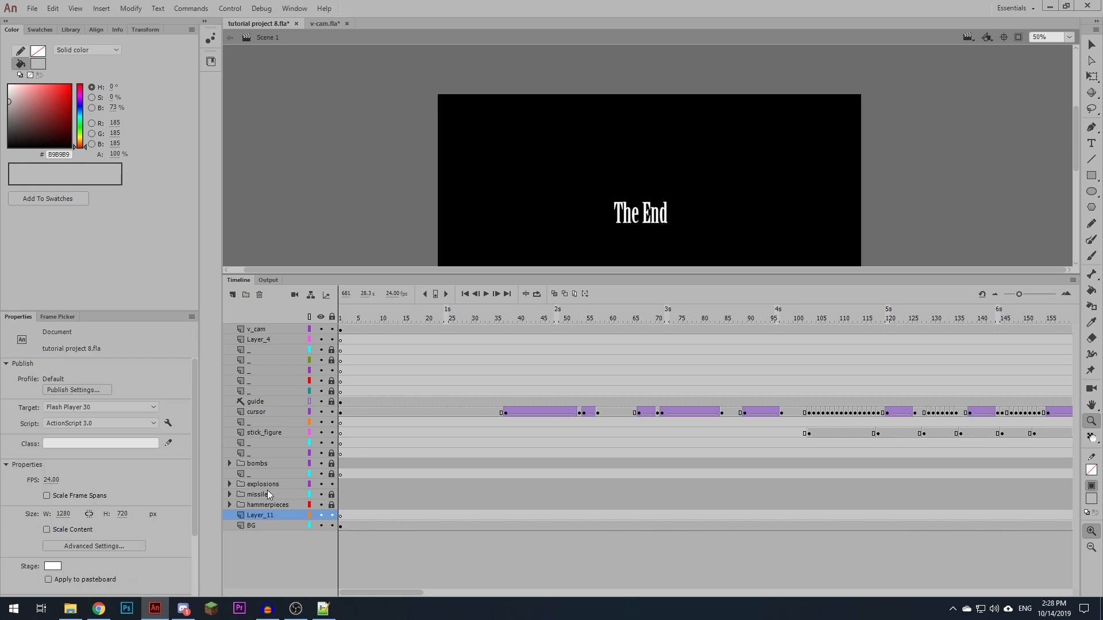
# - Below the BG layer, set up a new folder followed by seven empty layers, reusing Layer_11 as the lowest one
pyautogui.moveTo(256, 515); pyautogui.dragTo(264, 539)
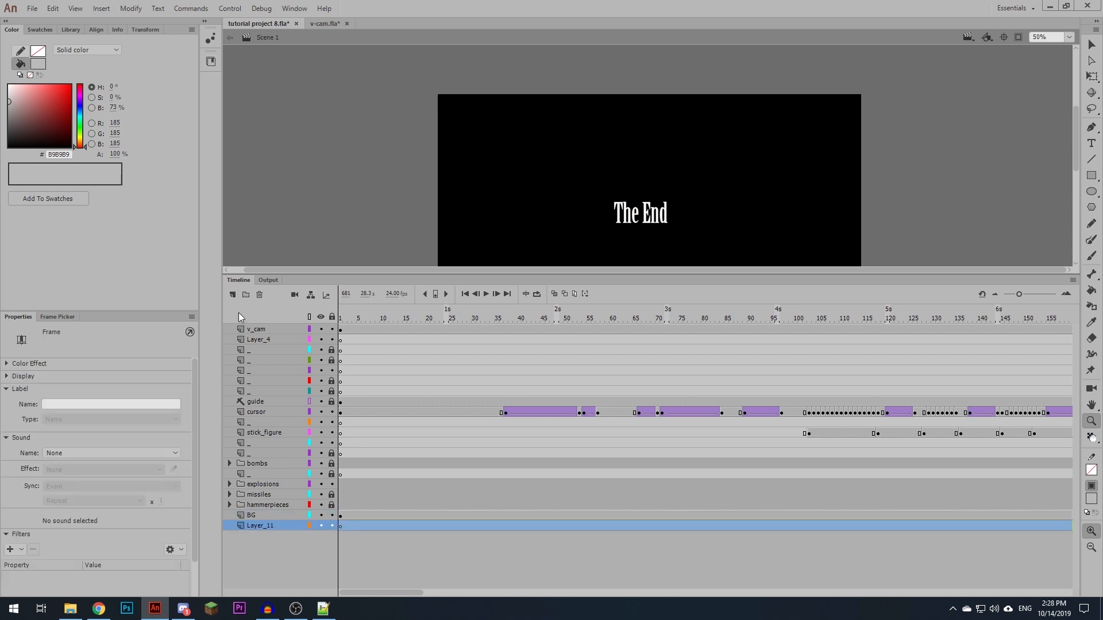
pyautogui.click(244, 297)
pyautogui.click(232, 295)
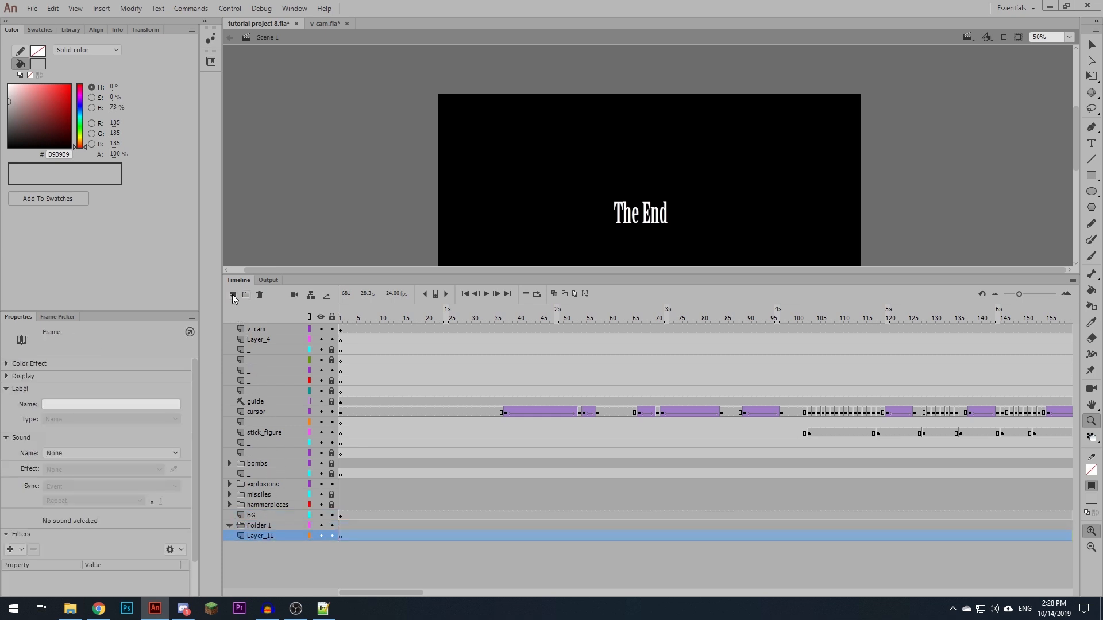
pyautogui.click(232, 295)
pyautogui.click(232, 294)
pyautogui.click(232, 294)
pyautogui.click(232, 294)
pyautogui.click(233, 294)
pyautogui.scroll(-1, 315, 532)
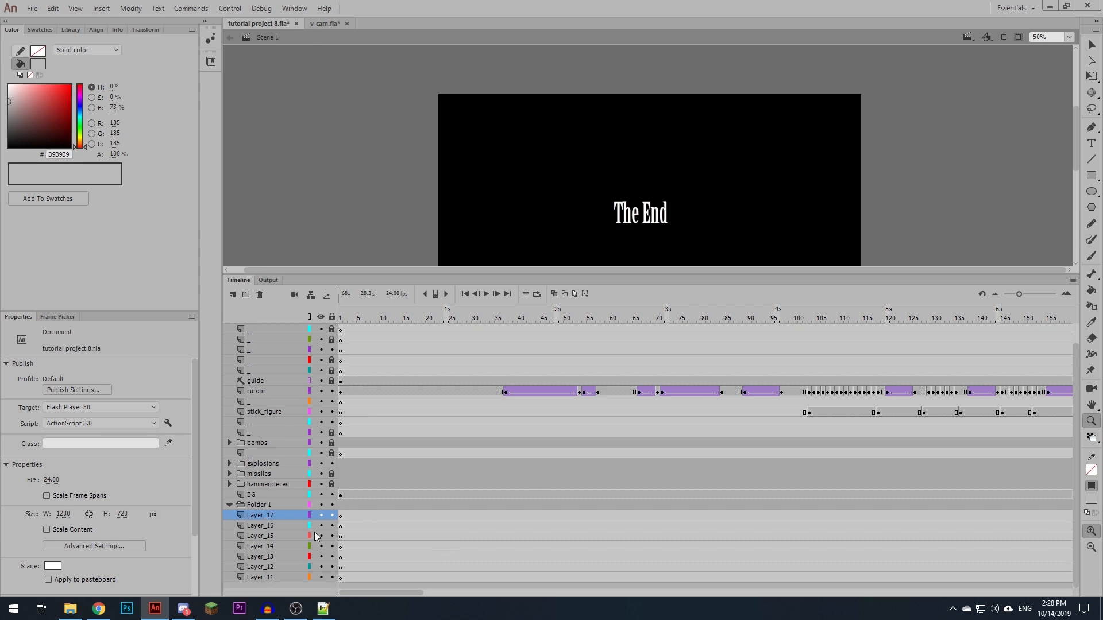
# - Rename all seven empty layers below Folder 1 to sfx
pyautogui.doubleClick(263, 515)
pyautogui.write('sfx')
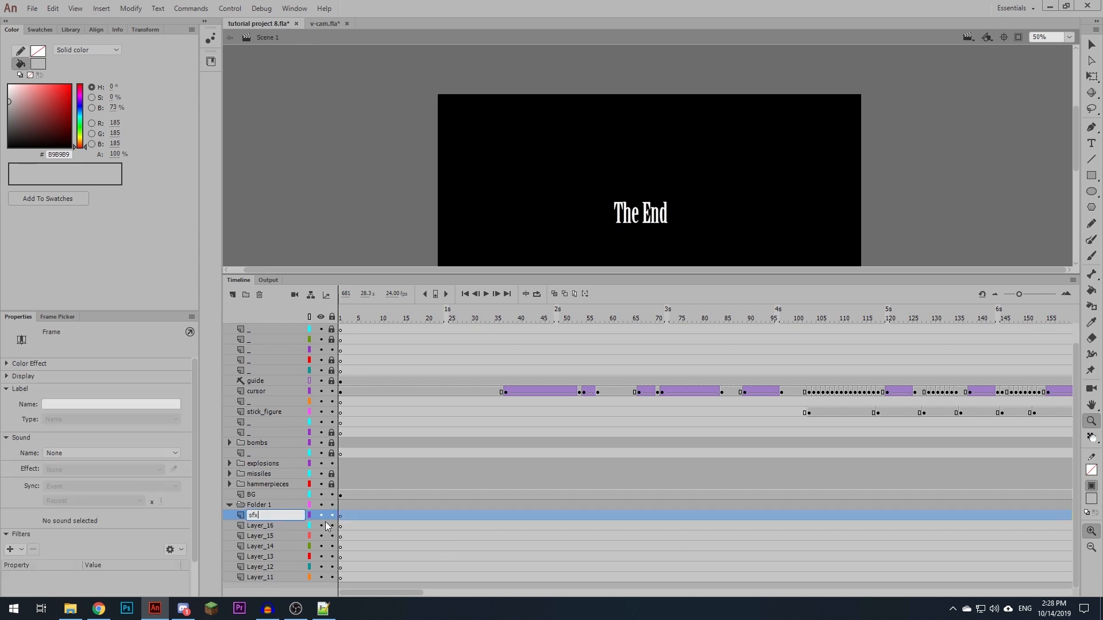
pyautogui.click(343, 520)
pyautogui.moveTo(340, 517); pyautogui.dragTo(367, 574)
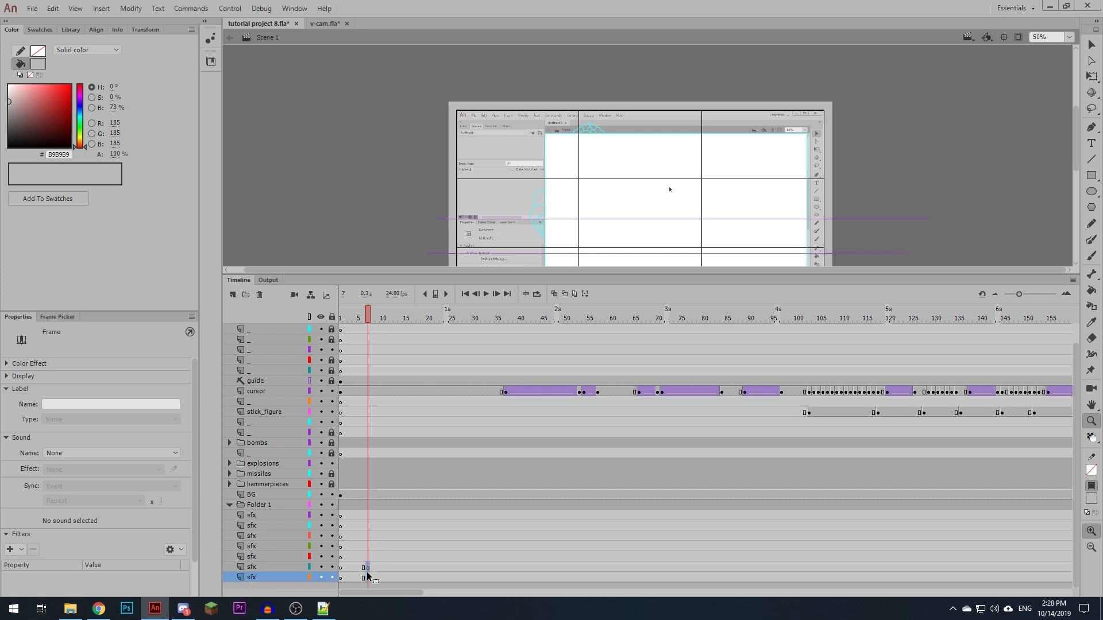
# - Move the seven sfx layers into Folder 1
pyautogui.click(256, 518)
pyautogui.keyDown('shift'); pyautogui.click(260, 579); pyautogui.keyUp('shift')
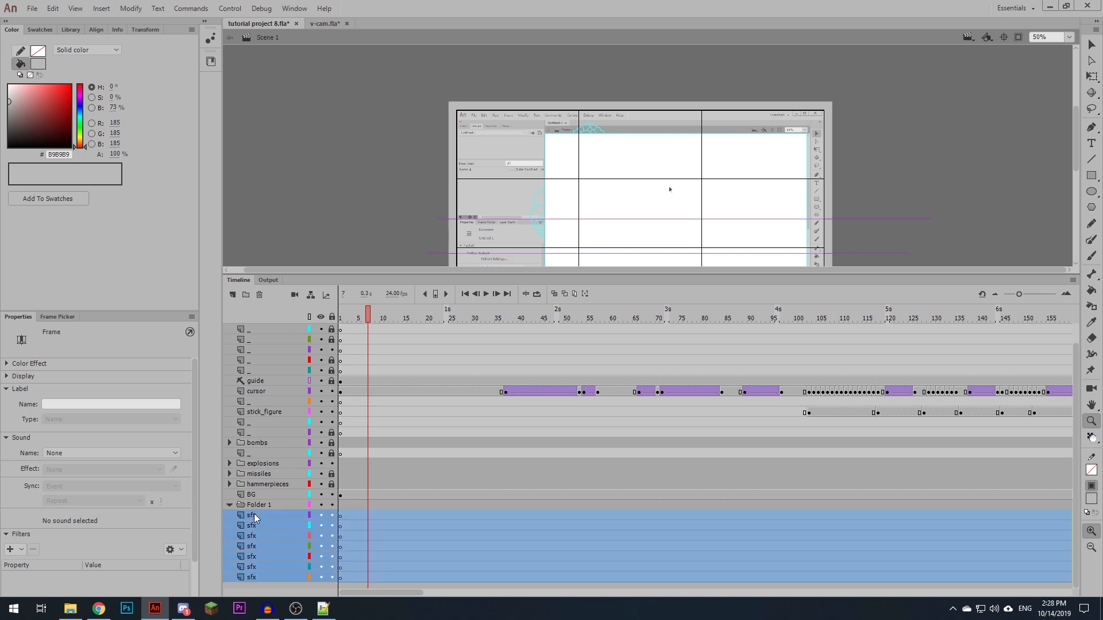
pyautogui.moveTo(255, 516); pyautogui.dragTo(257, 508)
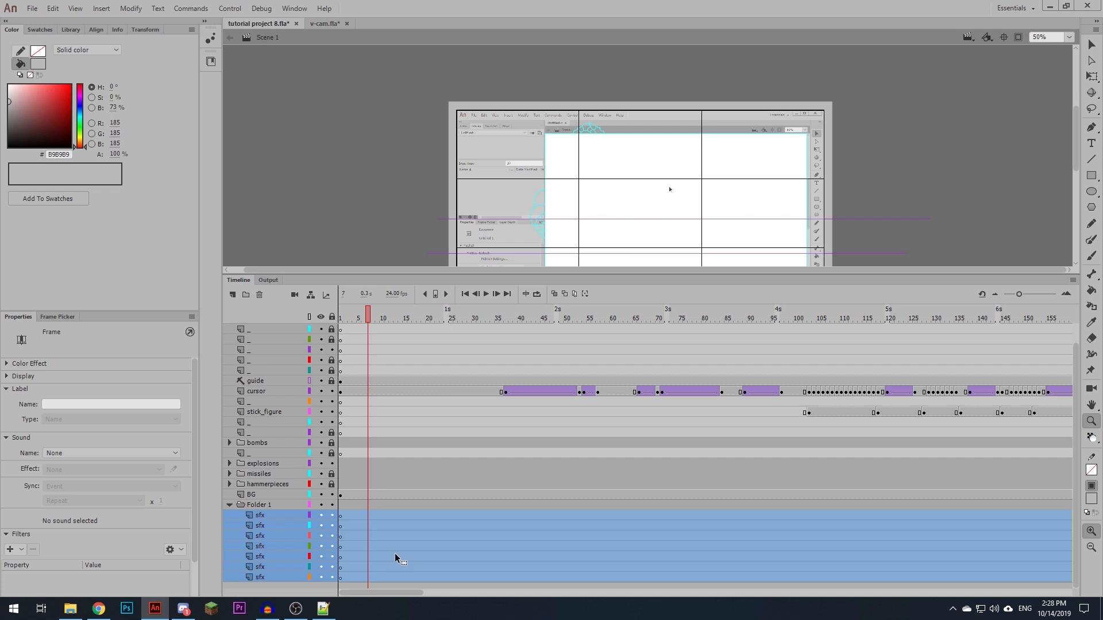
# - Enlarge the stage area by shrinking the timeline, and hide the v_cam layer
pyautogui.moveTo(420, 276); pyautogui.dragTo(415, 343)
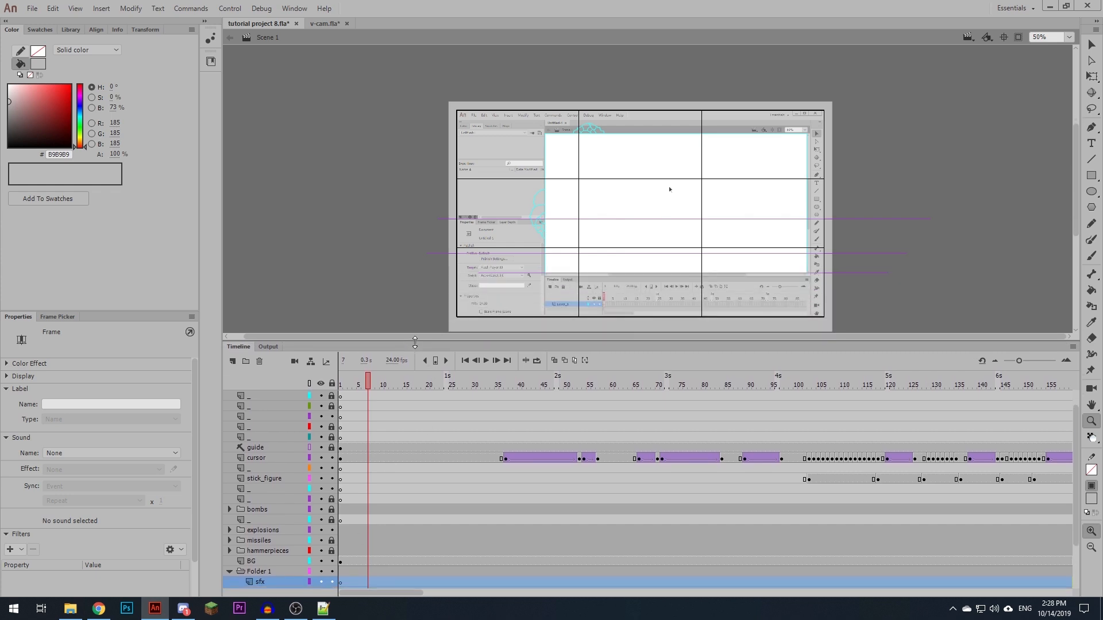
pyautogui.scroll(2, 390, 463)
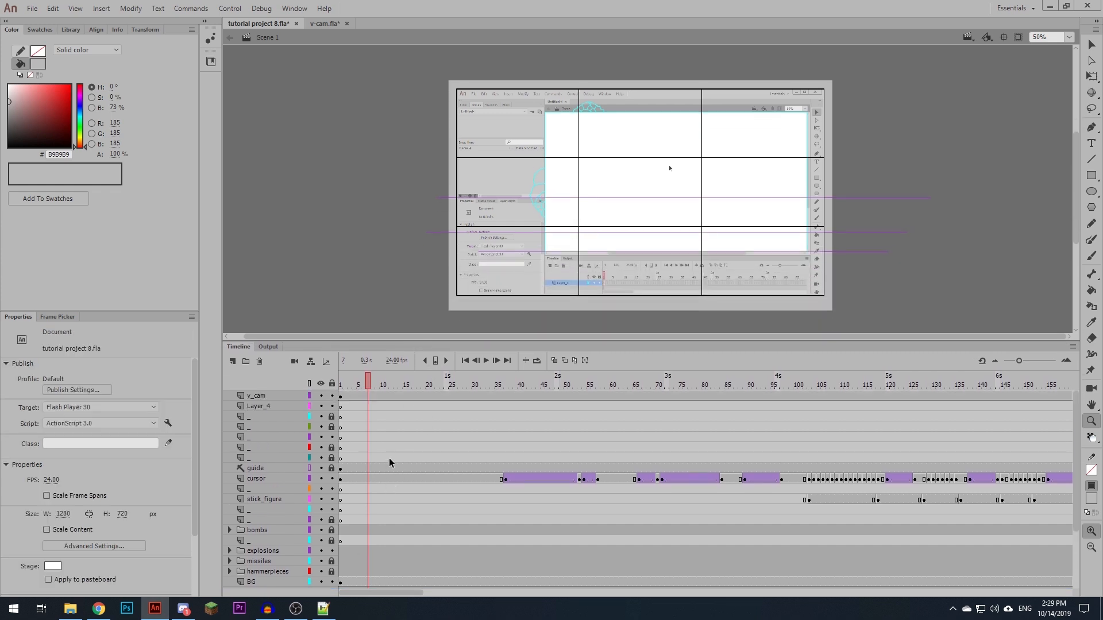
pyautogui.click(321, 396)
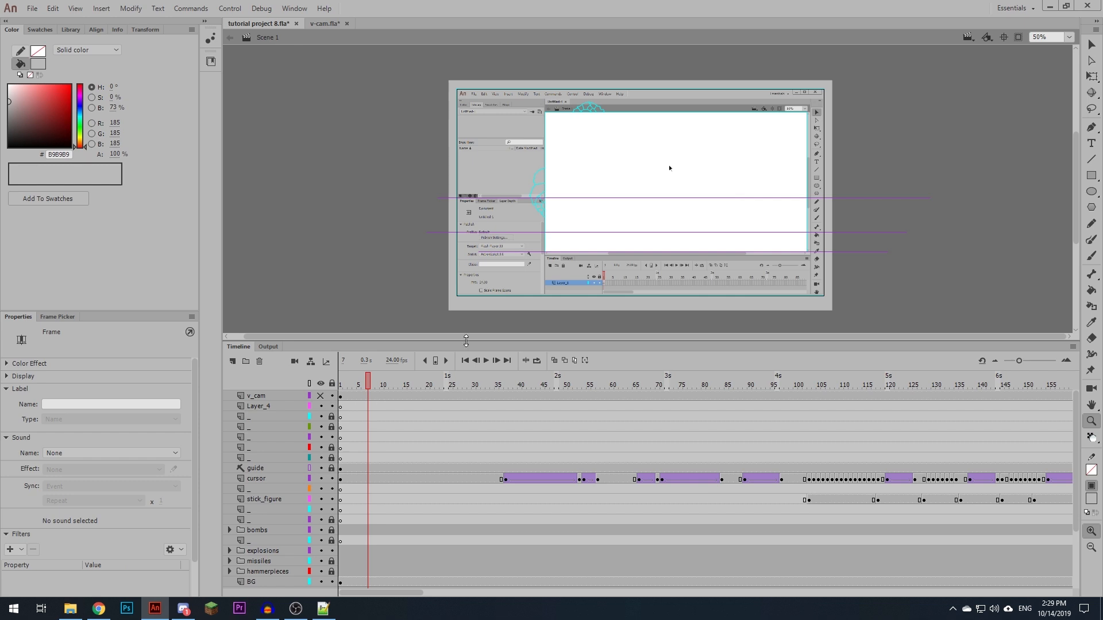
# - Scrub the animation to frame 62 and inspect the animated cursor over the drawn toolbar at 100% zoom
pyautogui.moveTo(382, 385); pyautogui.dragTo(621, 408)
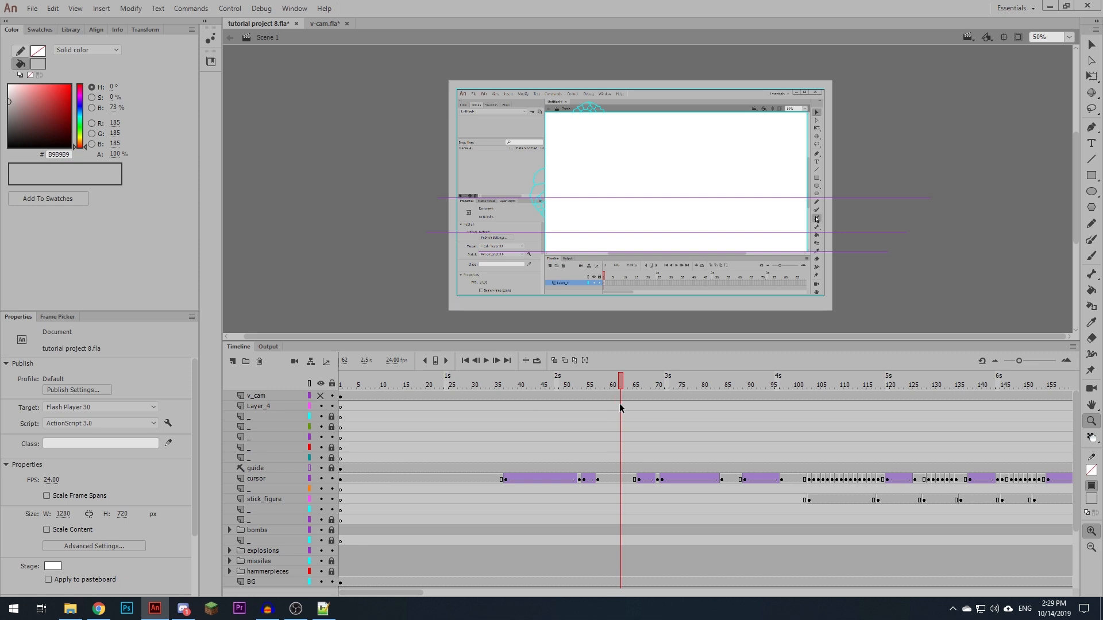
pyautogui.moveTo(663, 224)
pyautogui.mouseDown()
pyautogui.moveTo(643, 254)
pyautogui.moveTo(625, 236)
pyautogui.moveTo(667, 373)
pyautogui.moveTo(671, 236)
pyautogui.mouseUp()
pyautogui.click(748, 231)
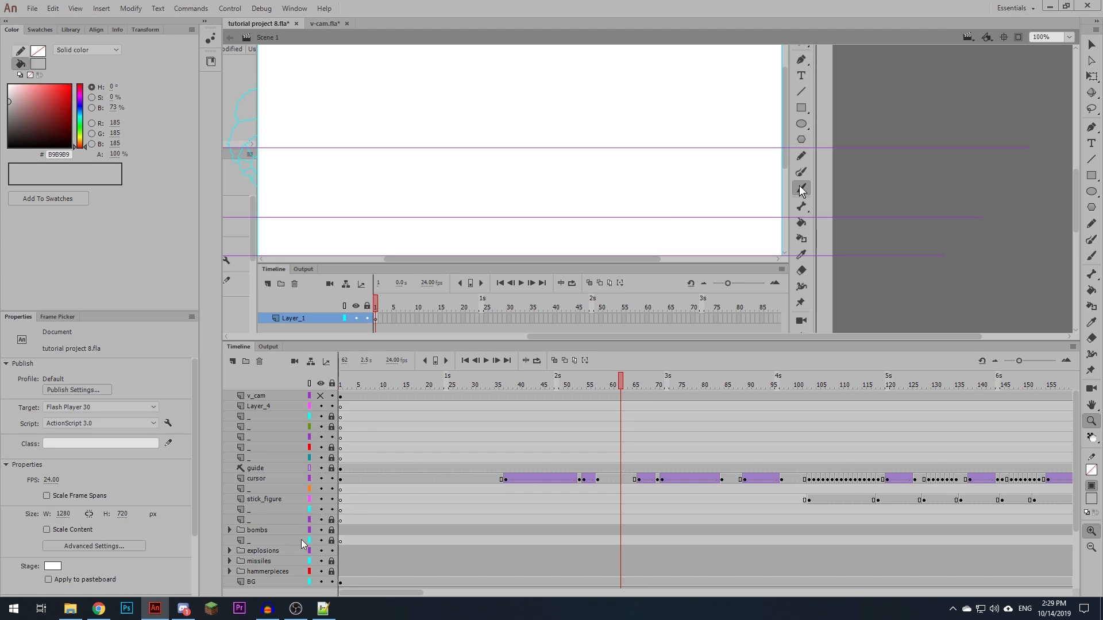
# - Switch to Audacity and record about 13 seconds of sound with Microphone (2- USB Audio Device) as the input
pyautogui.click(267, 609)
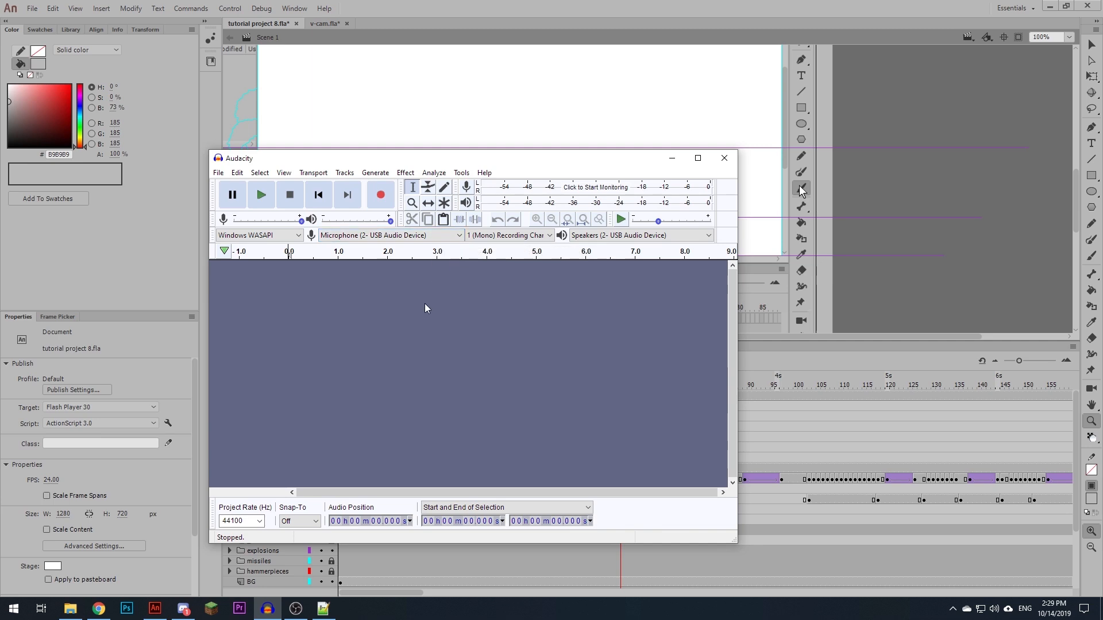
pyautogui.click(445, 235)
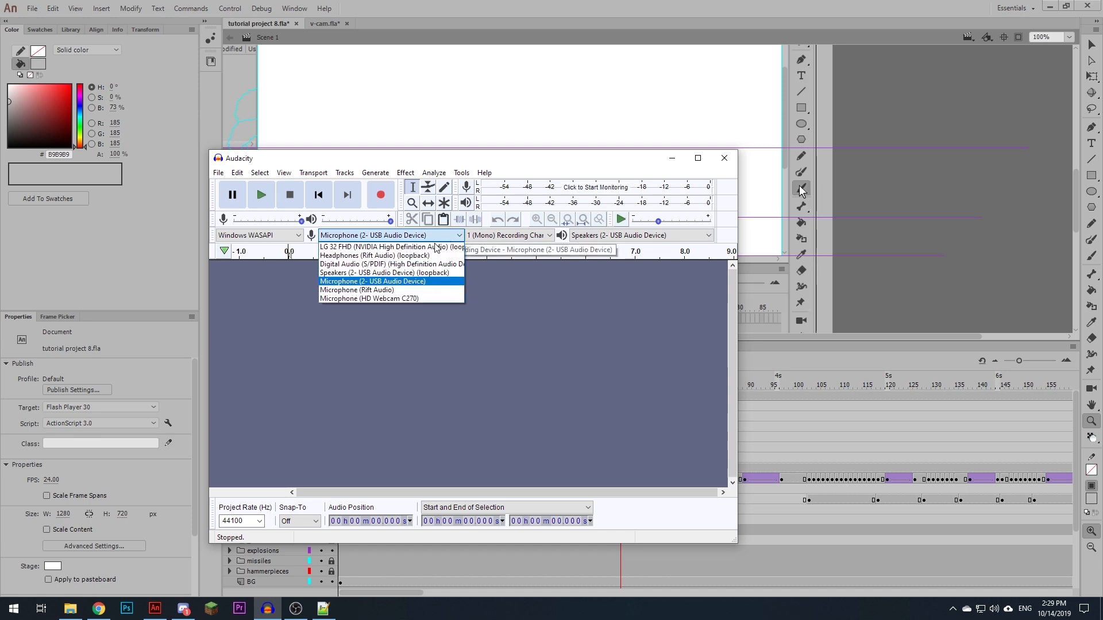
pyautogui.click(394, 282)
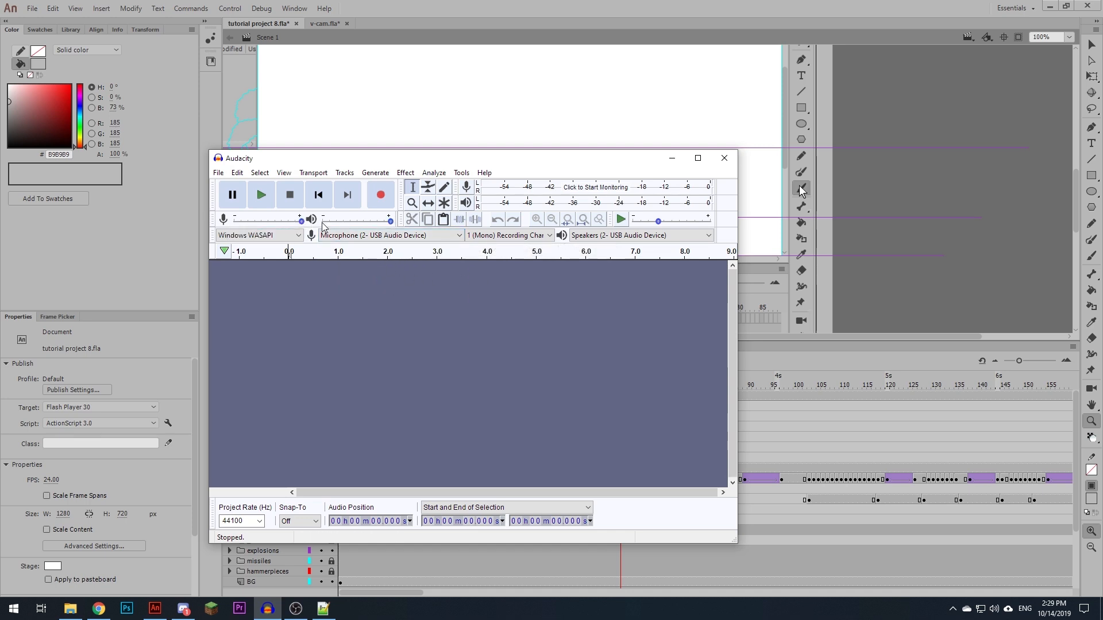
pyautogui.click(382, 195)
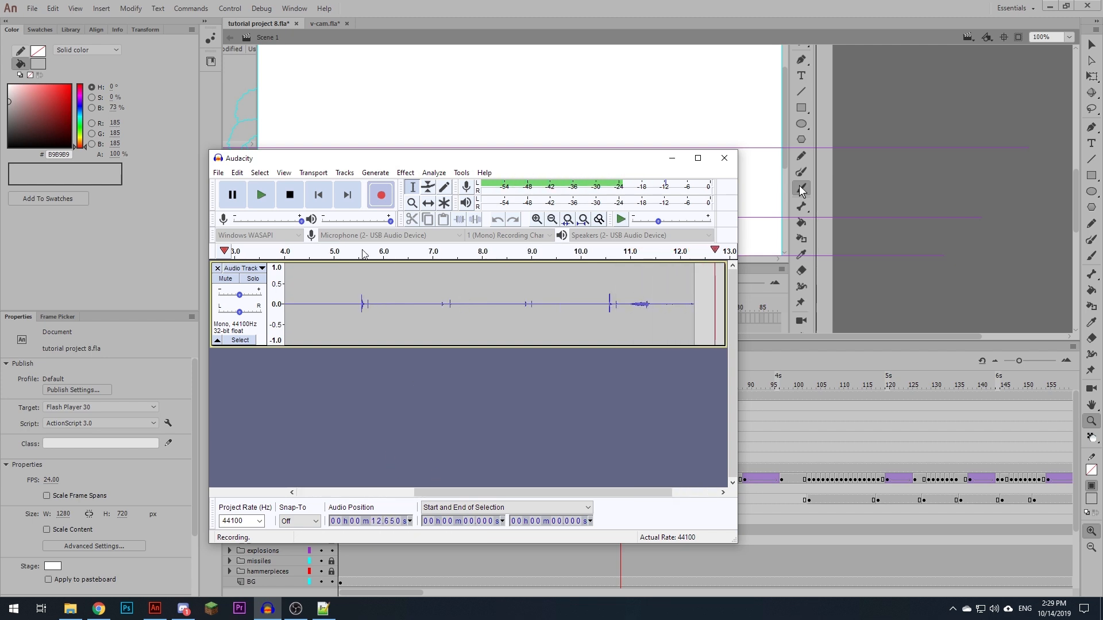
pyautogui.click(291, 196)
# - Delete the unwanted end of the recording after about 11 seconds
pyautogui.moveTo(600, 309); pyautogui.dragTo(714, 317)
pyautogui.press('Delete')
pyautogui.hscroll(-8, 495, 323)
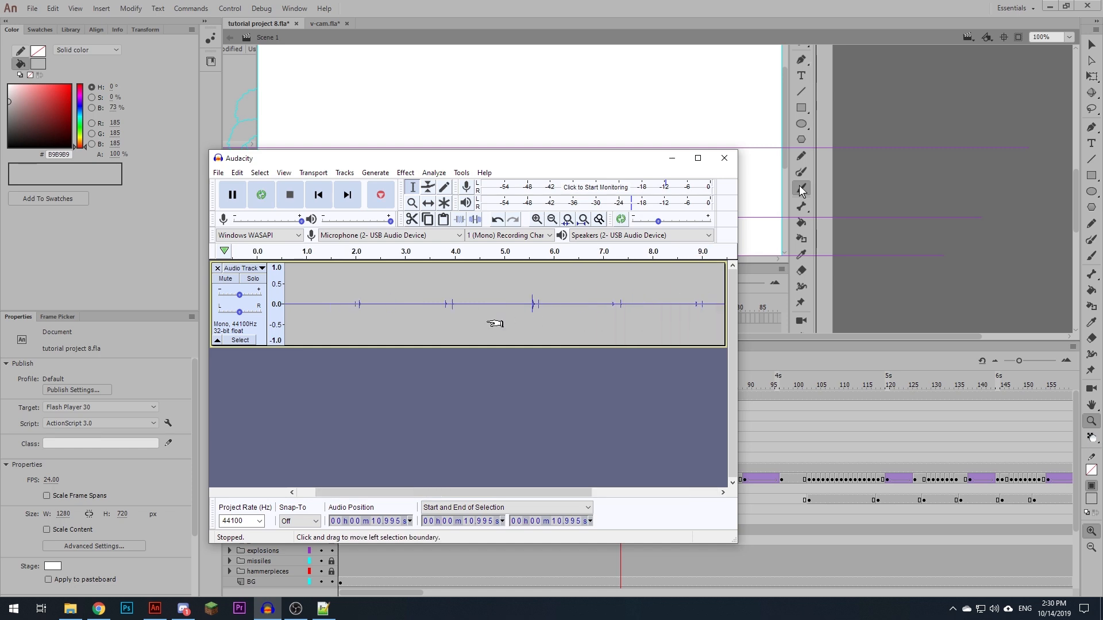
# - Widen the Audacity window and amplify the whole track by 8 dB
pyautogui.moveTo(739, 378); pyautogui.dragTo(937, 379)
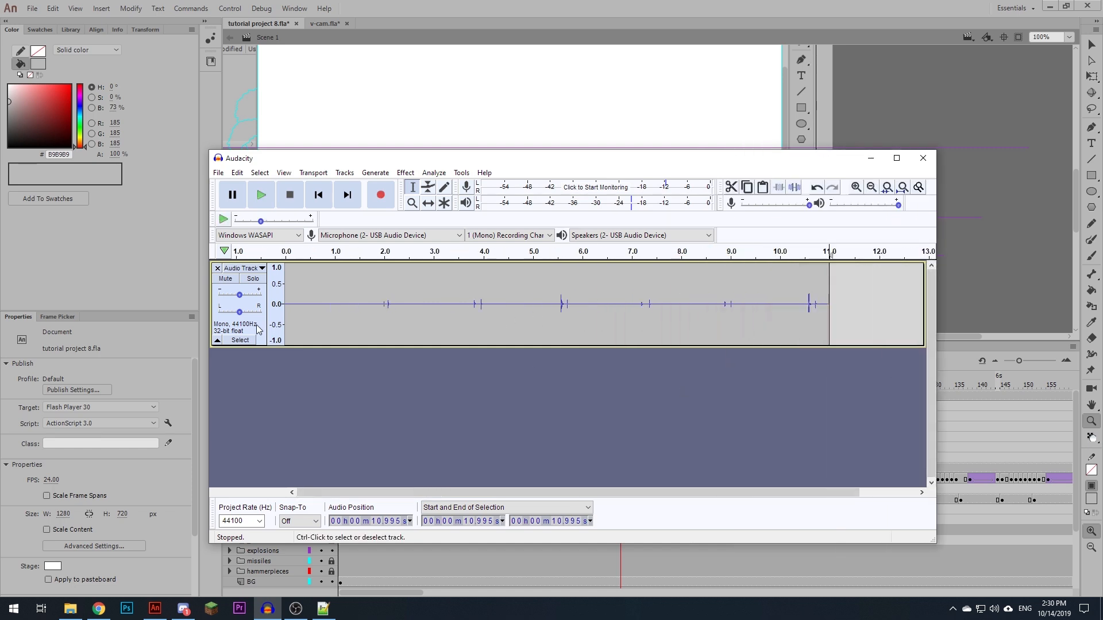
pyautogui.click(257, 328)
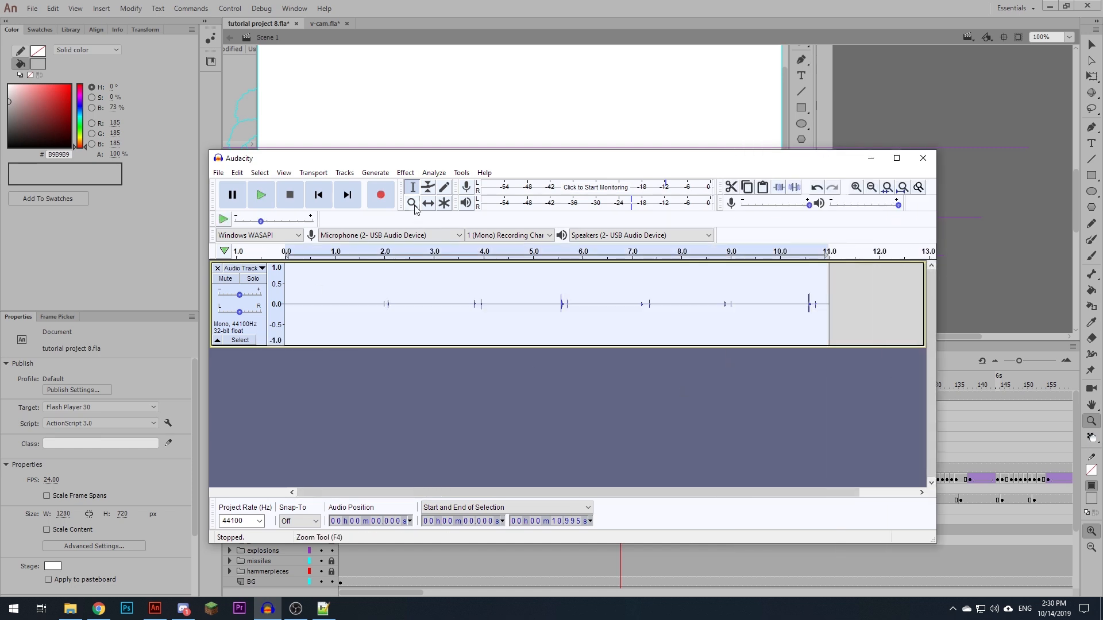
pyautogui.click(405, 172)
pyautogui.click(453, 77)
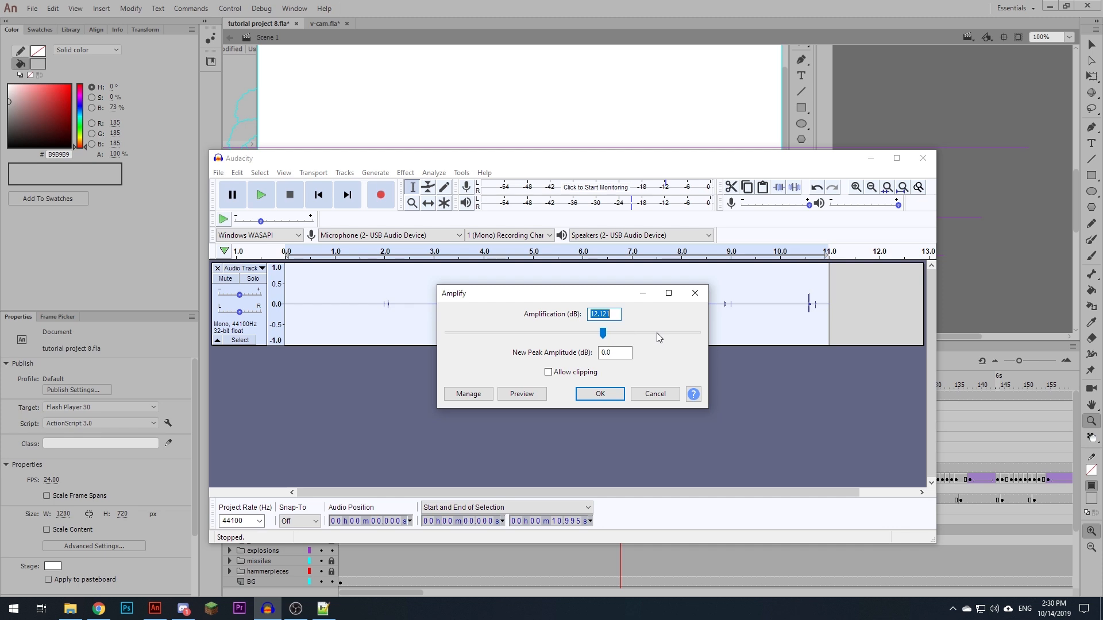
pyautogui.write('8')
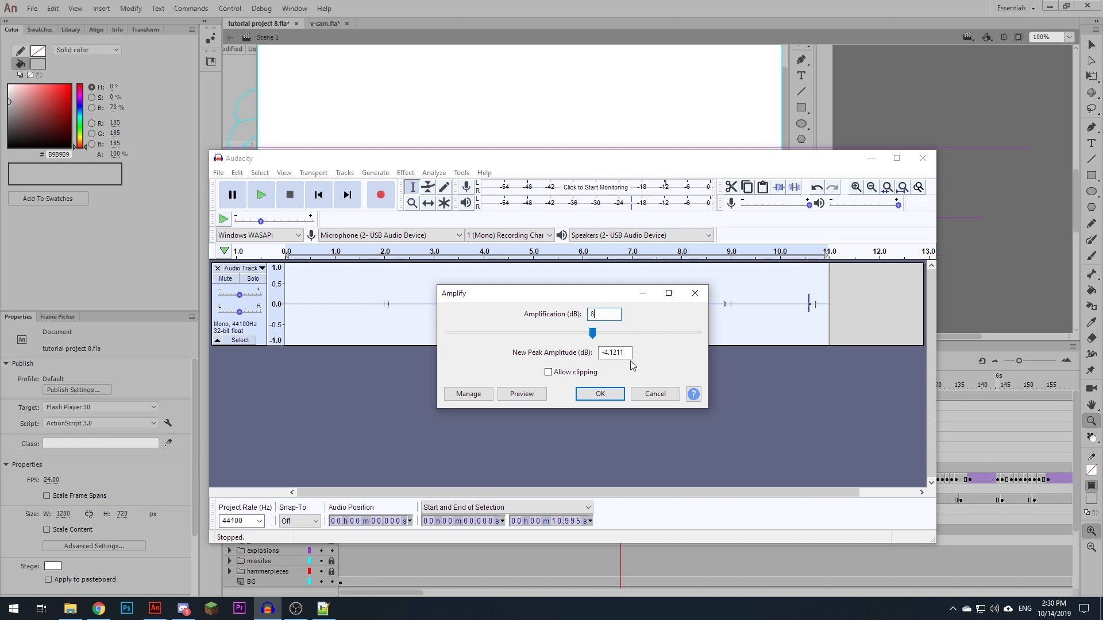
pyautogui.click(607, 393)
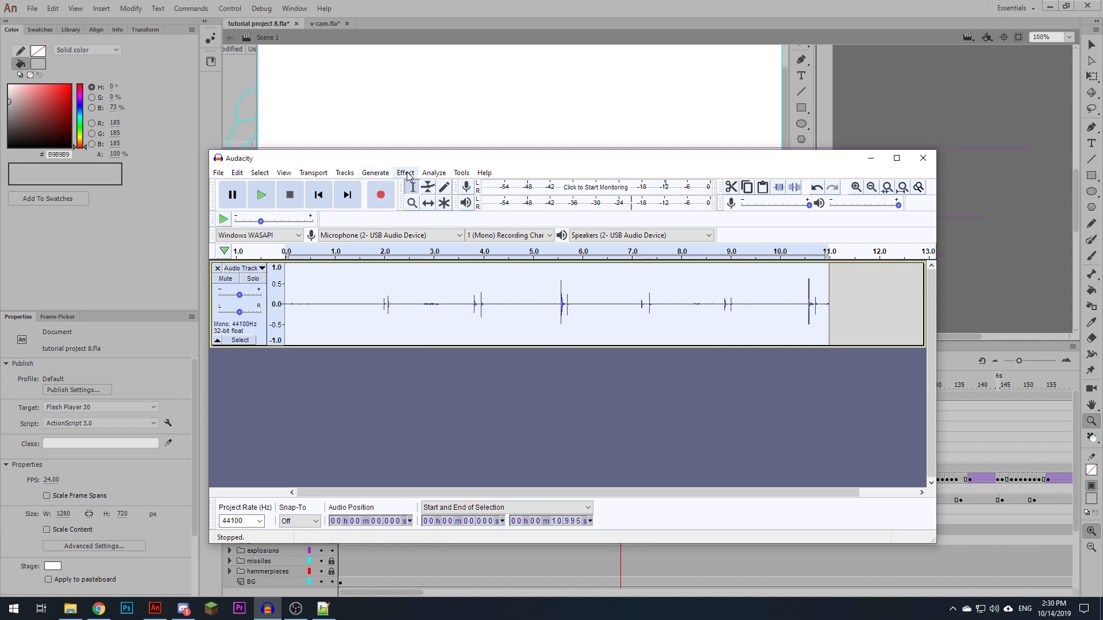
# - Play the amplified recording from about 1.25 seconds and replay the sound near 8.8 seconds
pyautogui.click(347, 315)
pyautogui.press('space')
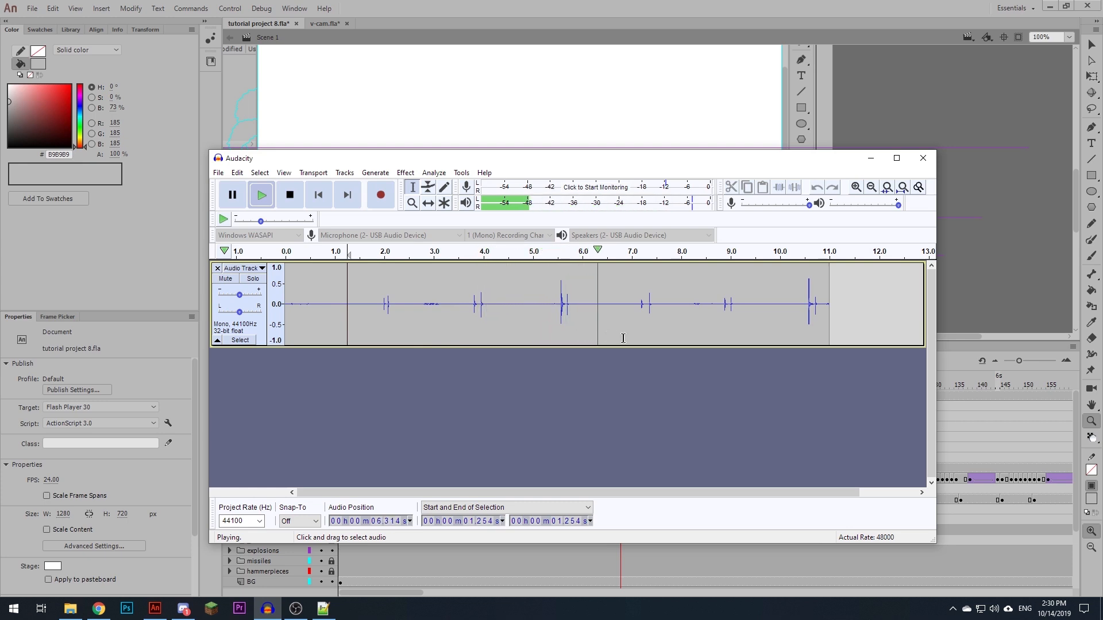
pyautogui.click(718, 325)
pyautogui.press('space')
pyautogui.press('space')
pyautogui.click(721, 309)
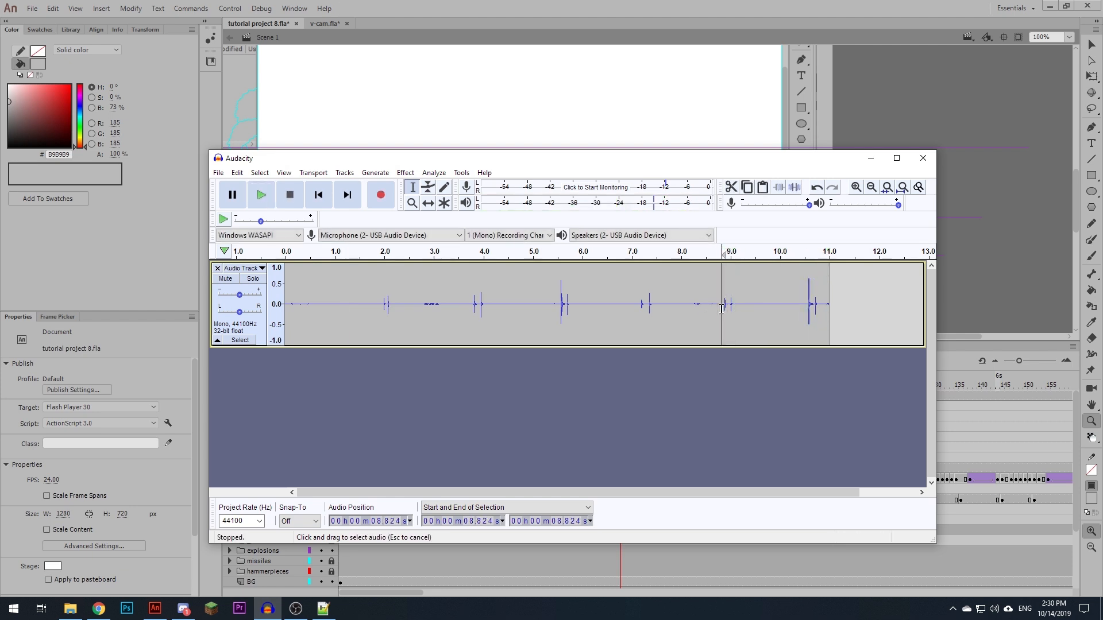
# - Cut everything before about 8.77 seconds and the last sound, leaving a clip about 1.13 seconds long
pyautogui.moveTo(718, 309); pyautogui.dragTo(284, 326)
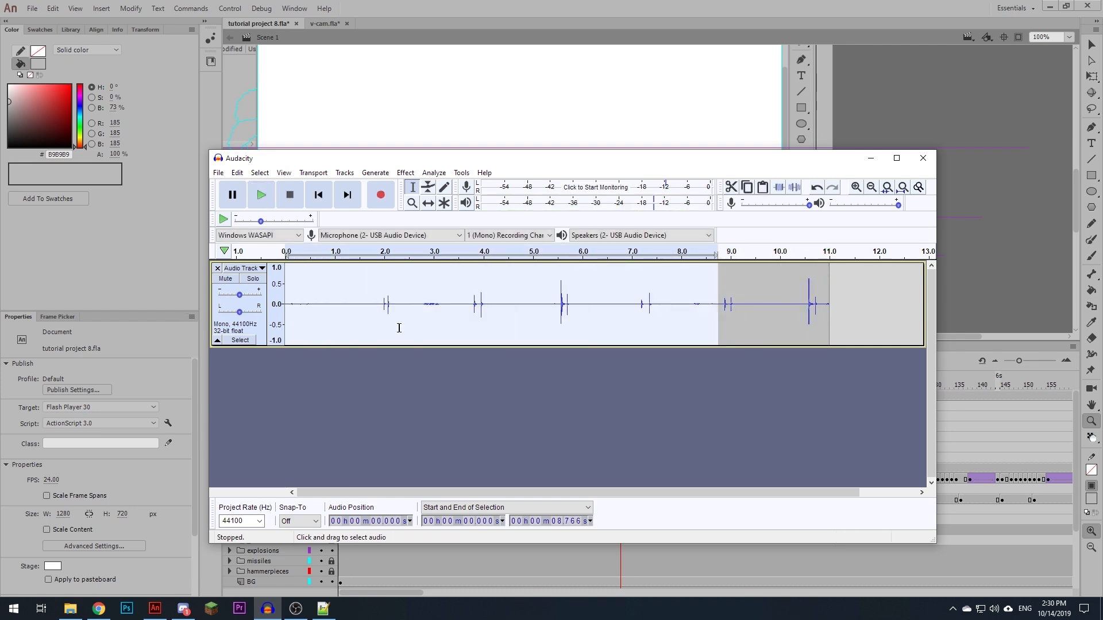
pyautogui.press('Delete')
pyautogui.moveTo(341, 304); pyautogui.dragTo(402, 313)
pyautogui.press('Delete')
pyautogui.press('shift')
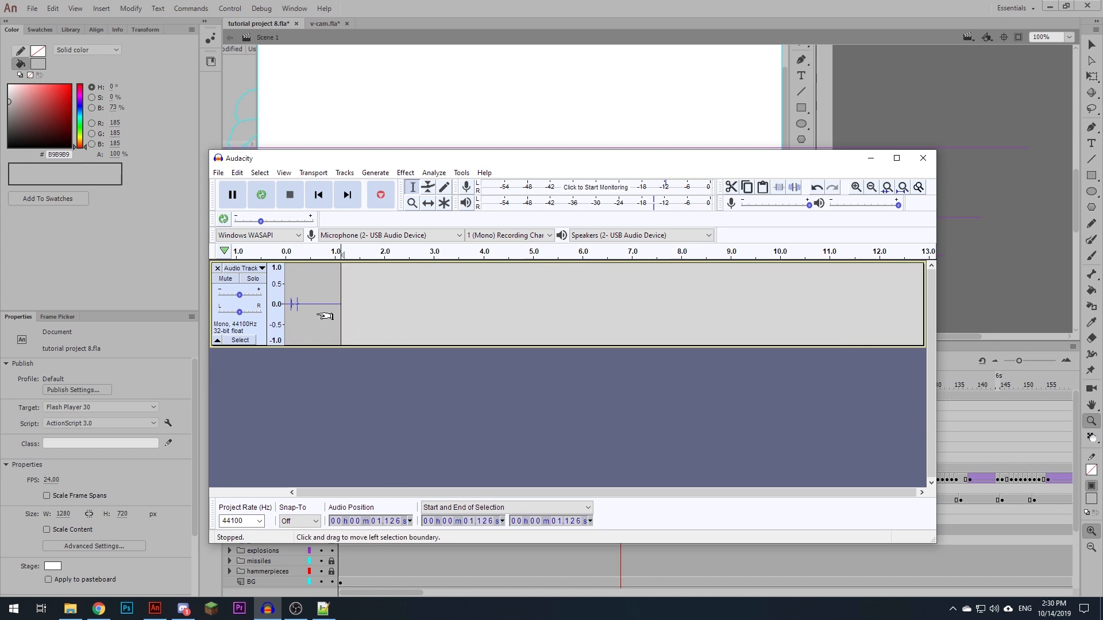
# - Play the trimmed clip from about 0.11 seconds, just before its first peak
pyautogui.scroll(3, 315, 314)
pyautogui.hscroll(-7, 315, 315)
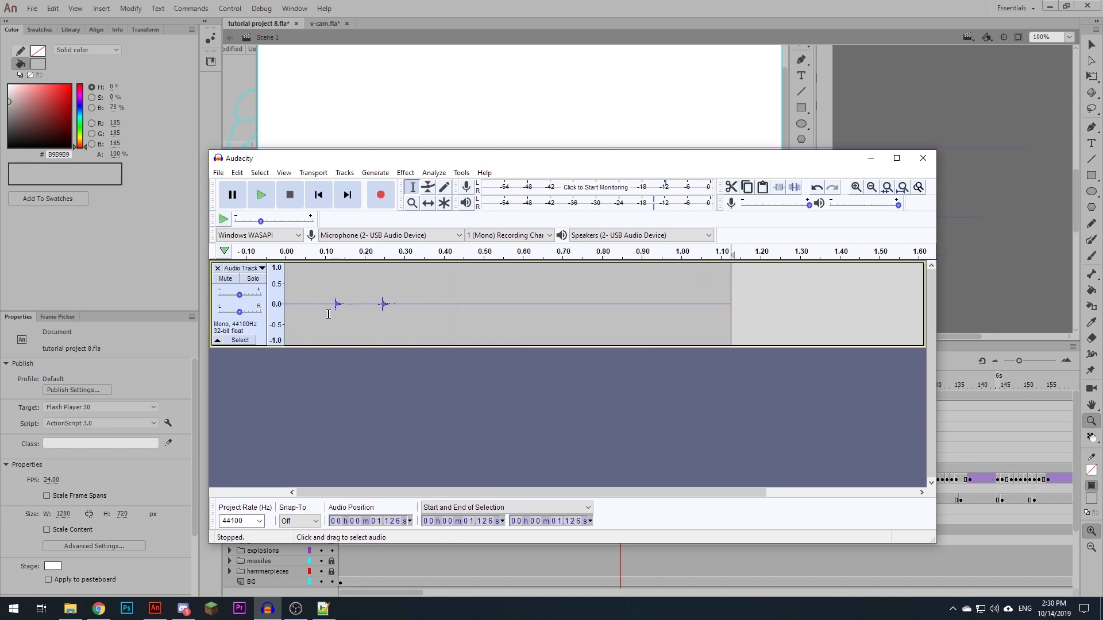
pyautogui.click(329, 312)
pyautogui.press('space')
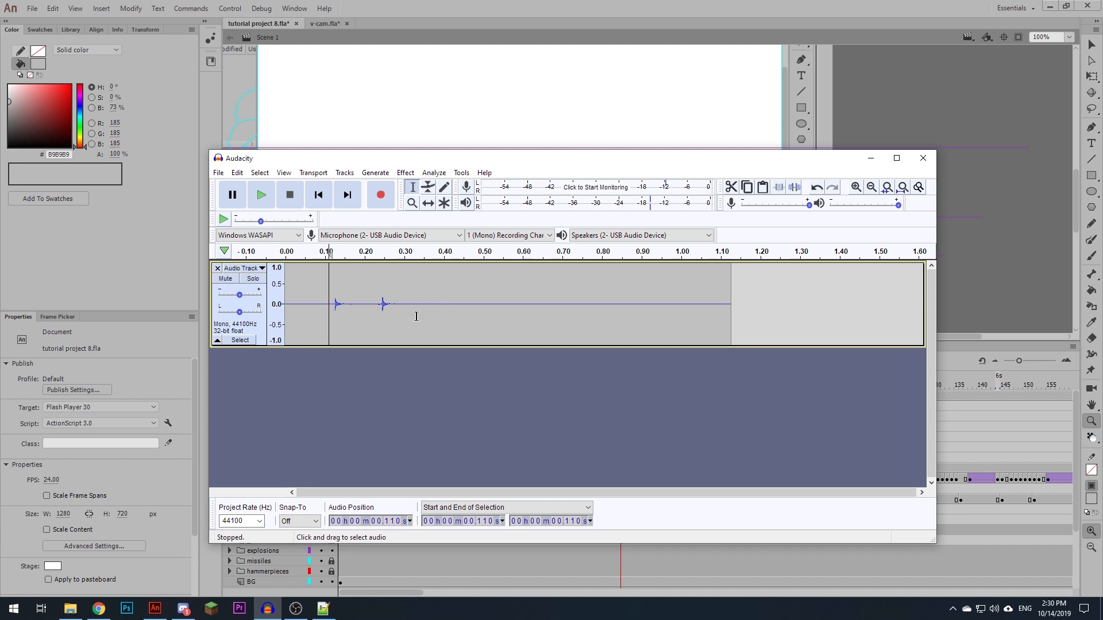
# - Amplify the whole trimmed clip by 8 dB and play it back
pyautogui.hotkey('ctrl', 'a')
pyautogui.click(427, 175)
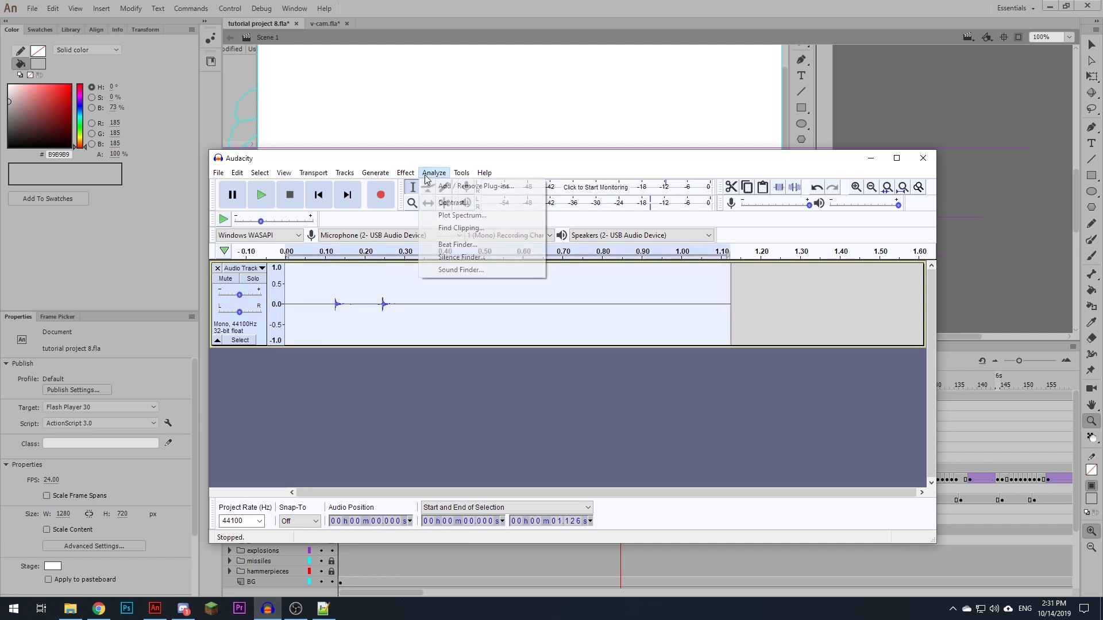
pyautogui.moveTo(405, 173)
pyautogui.click(402, 77)
pyautogui.write('8')
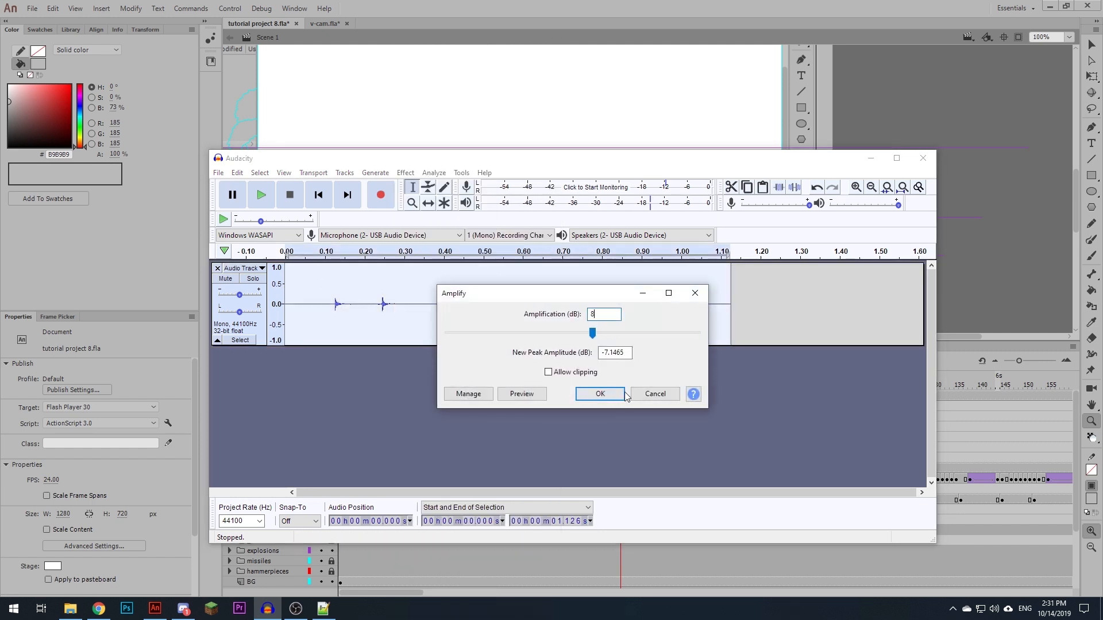
pyautogui.click(625, 393)
pyautogui.press('space')
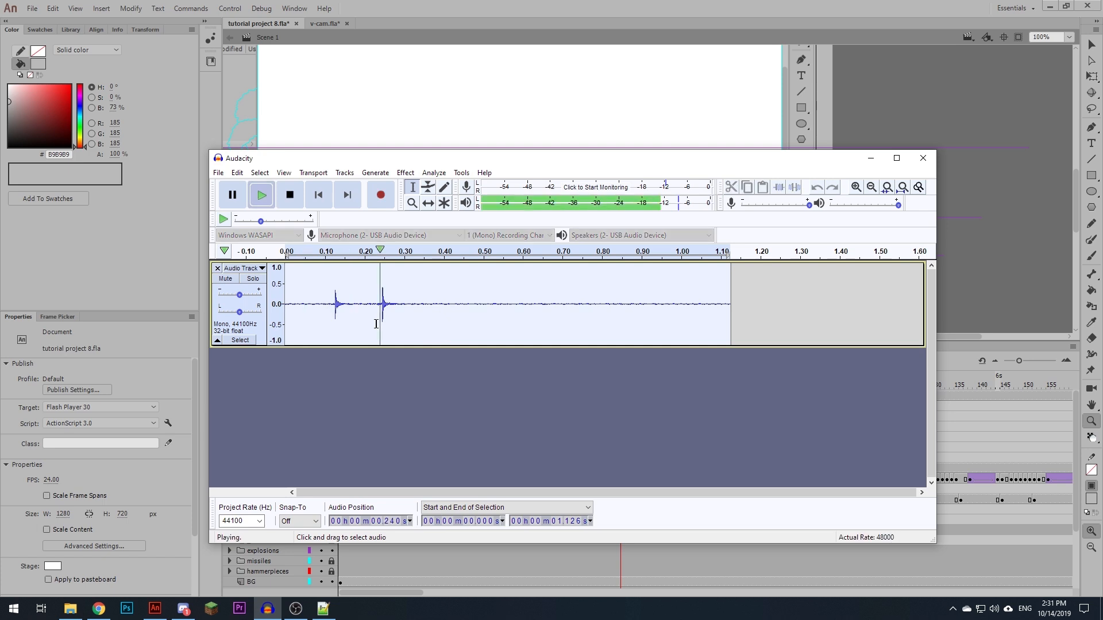
pyautogui.press('space')
# - Play the quiet stretch after the two peaks and capture a noise profile from about 0.51 to 0.98 seconds
pyautogui.moveTo(447, 311); pyautogui.dragTo(602, 310)
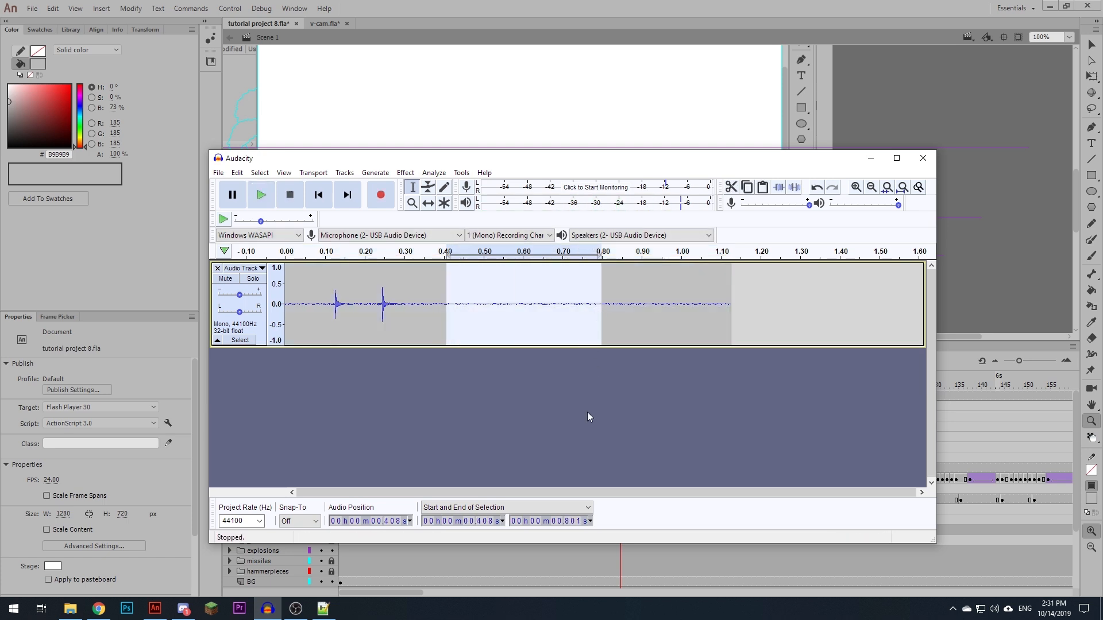
pyautogui.press('space')
pyautogui.moveTo(673, 313); pyautogui.dragTo(487, 314)
pyautogui.press('space')
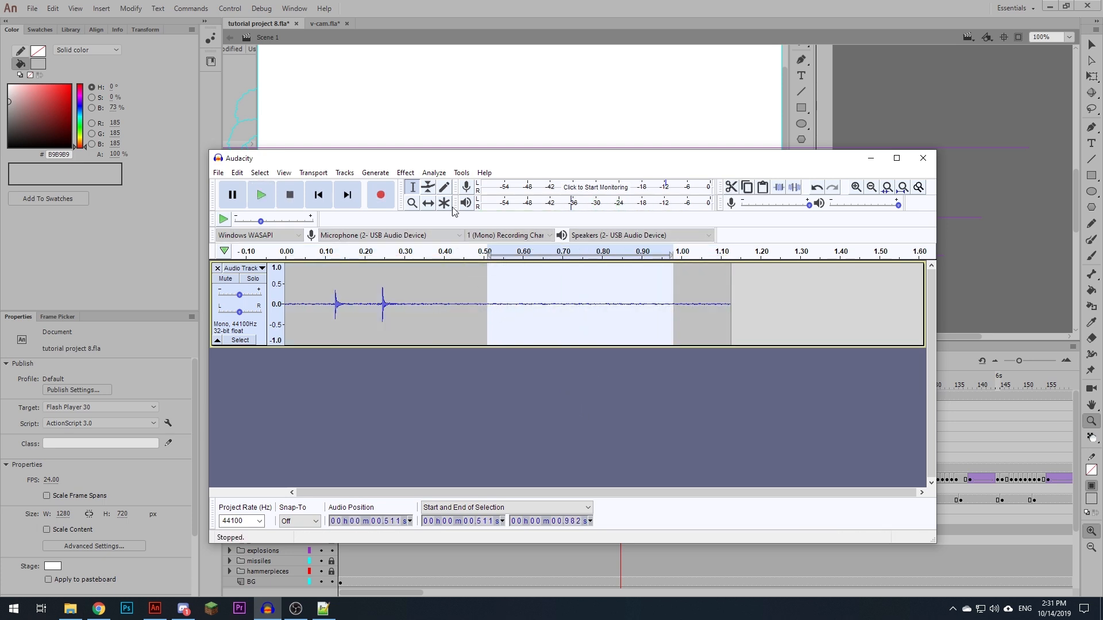
pyautogui.click(398, 172)
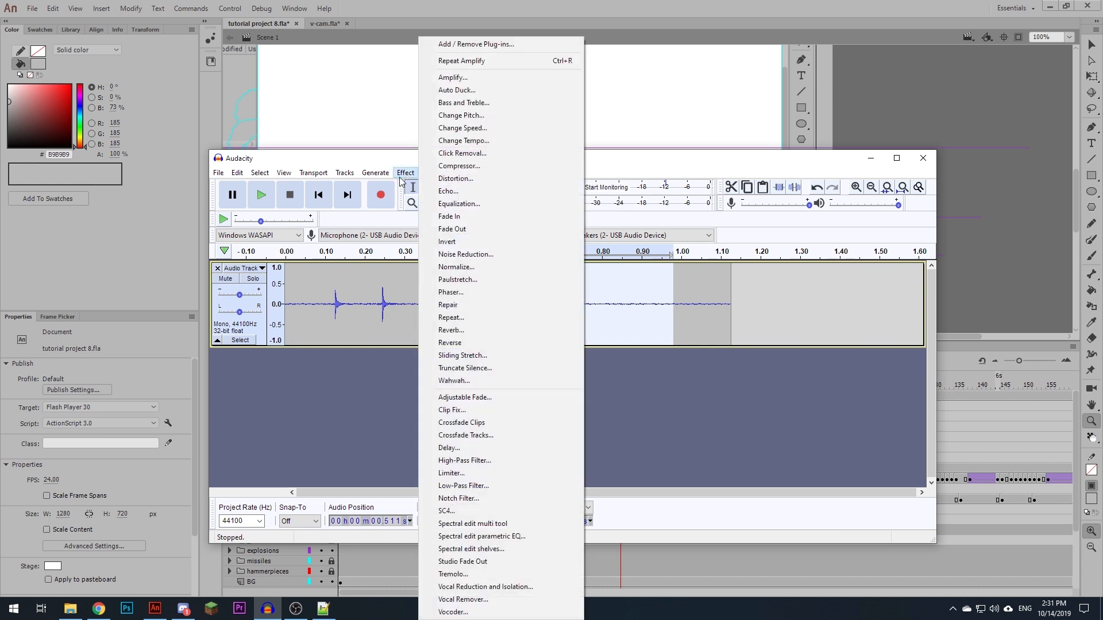
pyautogui.click(480, 258)
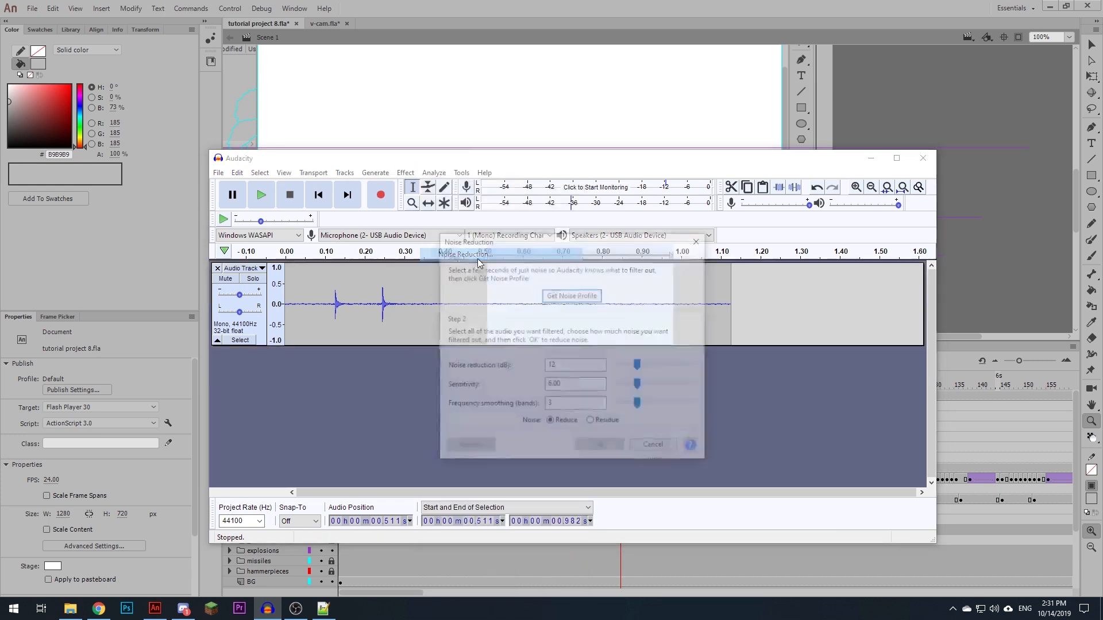
pyautogui.click(581, 296)
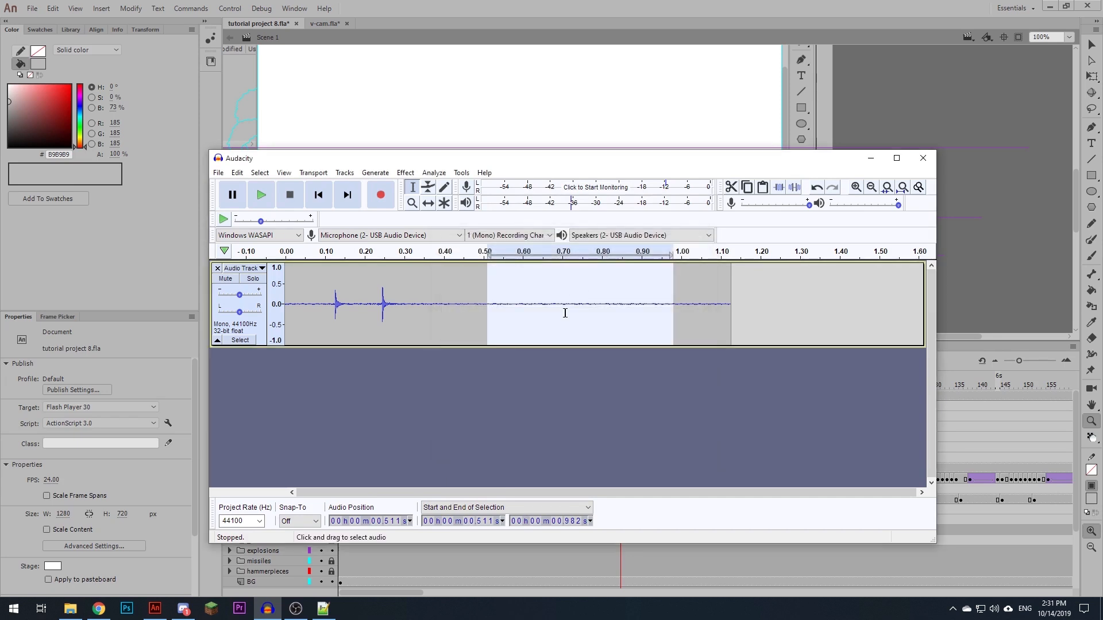
# - Apply Noise Reduction to the whole clip with 12 dB reduction, sensitivity 6.00 and 3 frequency smoothing bands
pyautogui.click(260, 333)
pyautogui.click(406, 172)
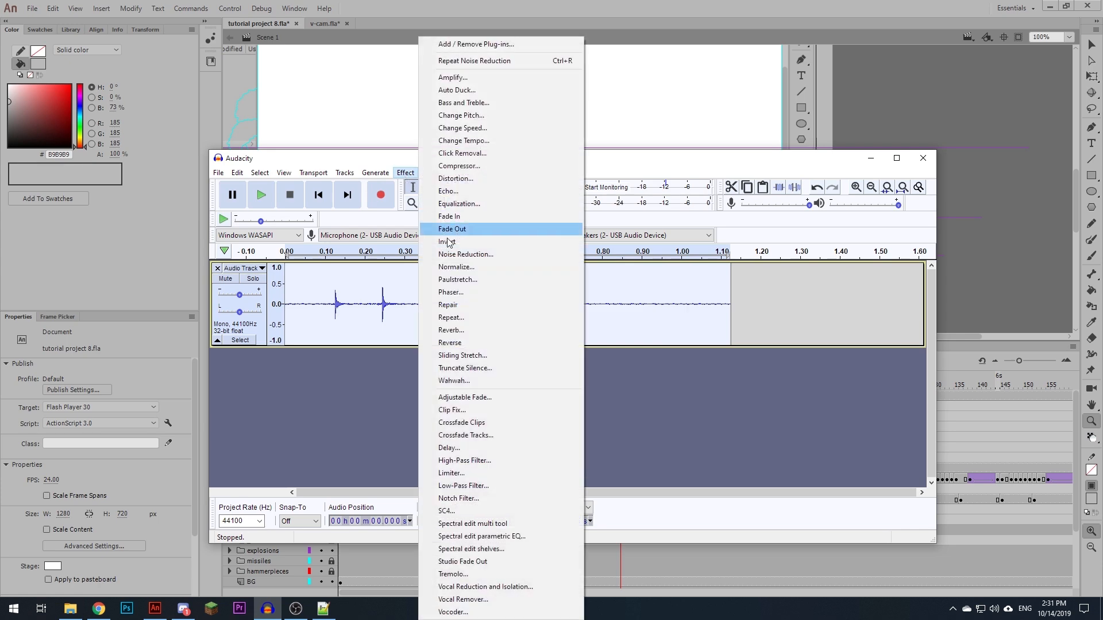
pyautogui.click(456, 254)
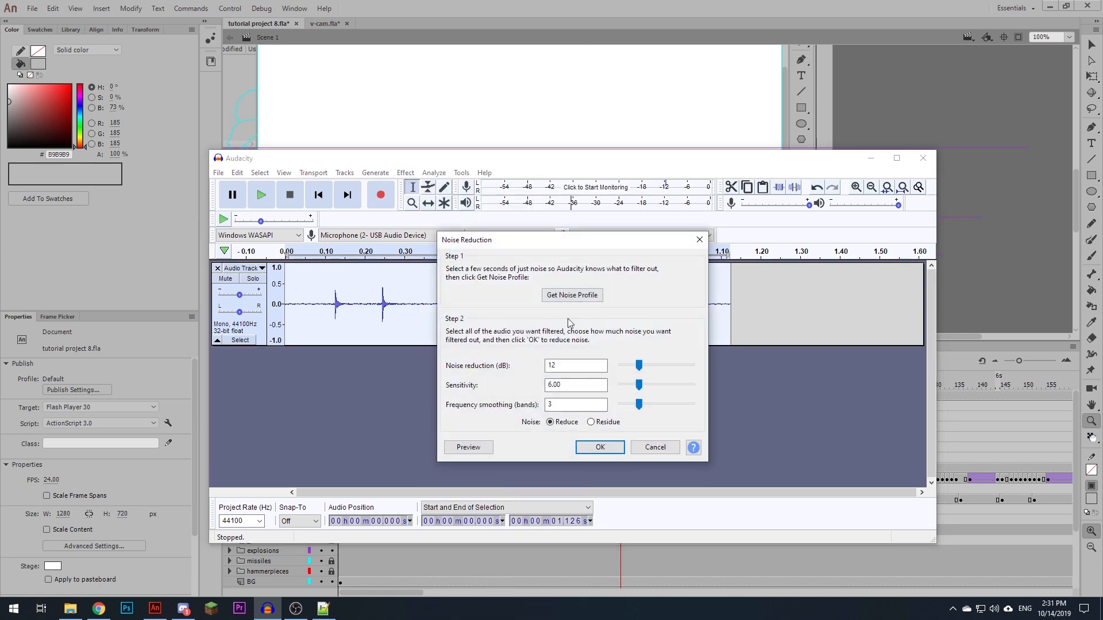
pyautogui.click(617, 451)
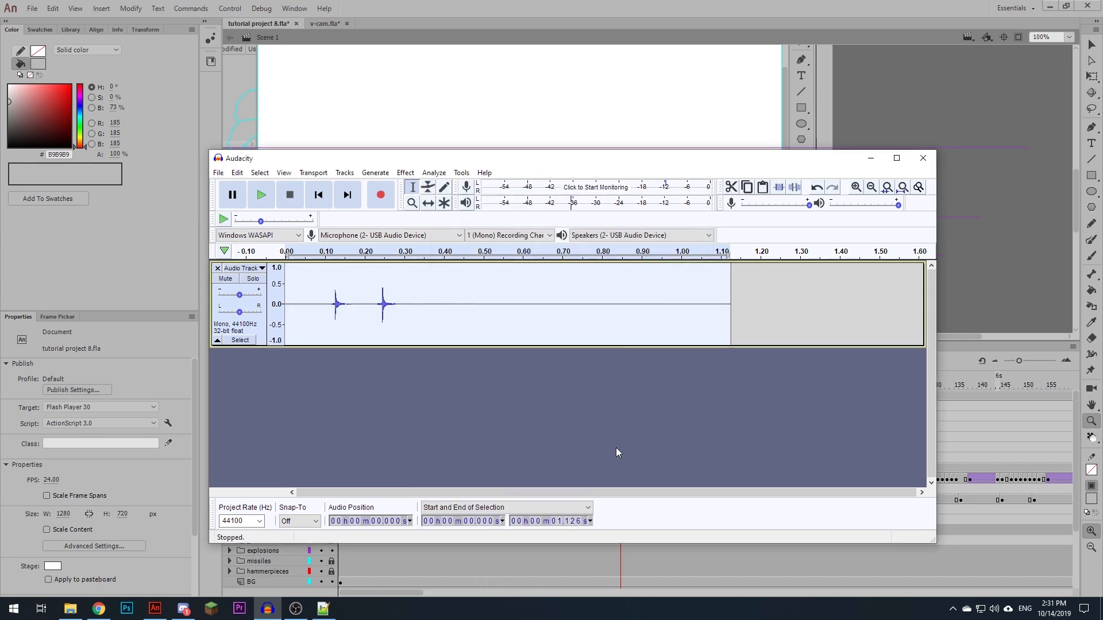
# - Play the denoised clip from about 0.08 seconds, just before the first peak
pyautogui.click(487, 305)
pyautogui.press('space')
pyautogui.click(318, 308)
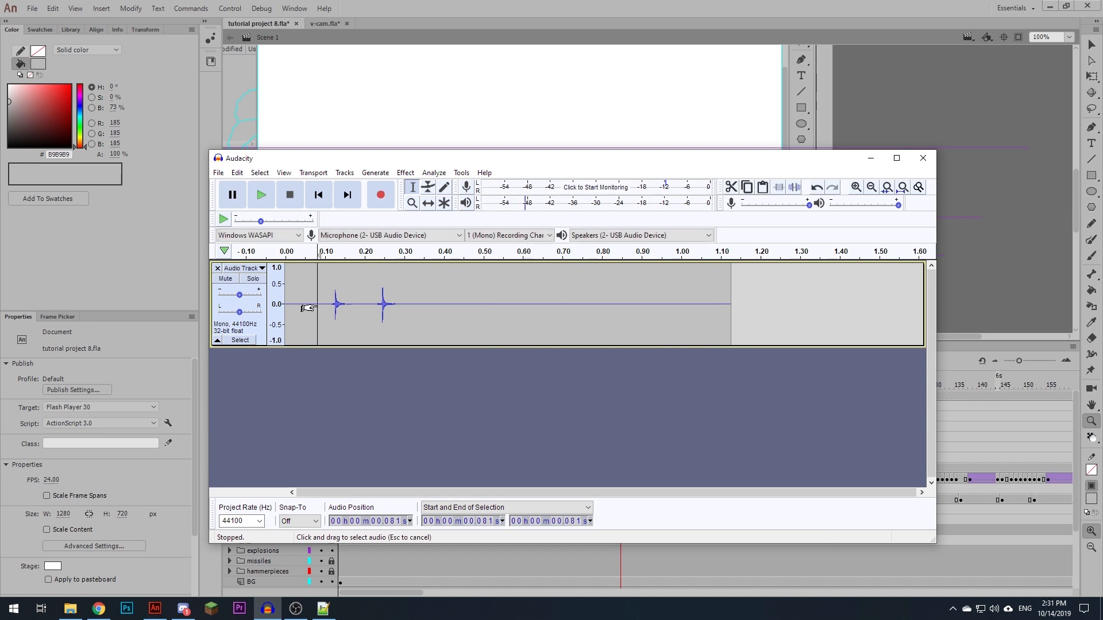
pyautogui.press('space')
# - Start exporting only the first peak, from about 0.118 to 0.234 seconds, to the Bloop Stick Figure folder
pyautogui.moveTo(329, 314); pyautogui.dragTo(376, 319)
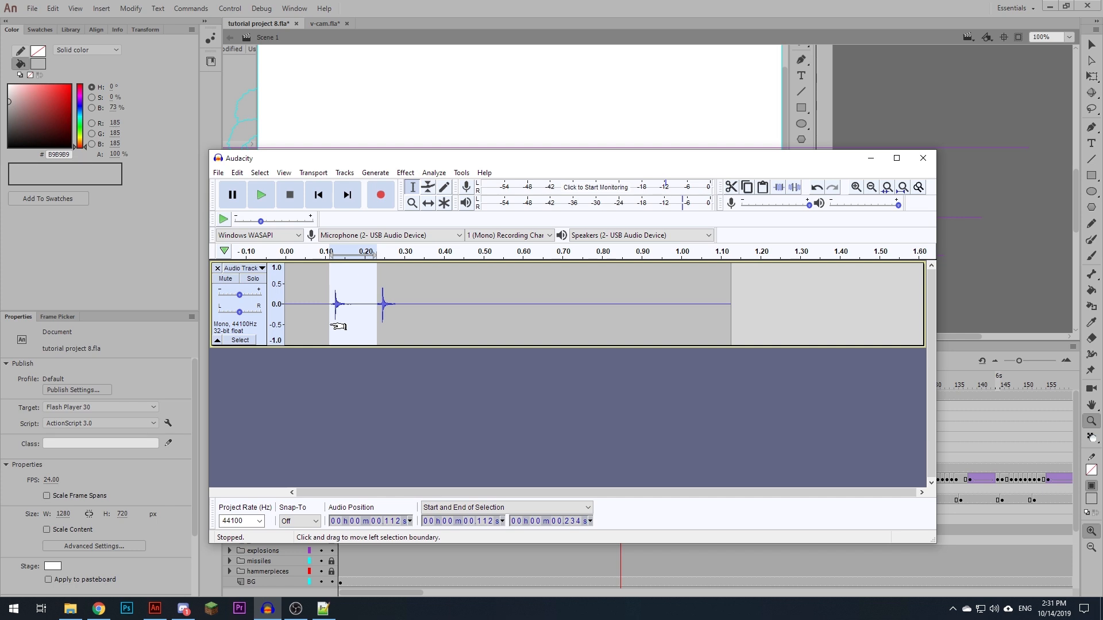
pyautogui.moveTo(332, 319); pyautogui.dragTo(335, 317)
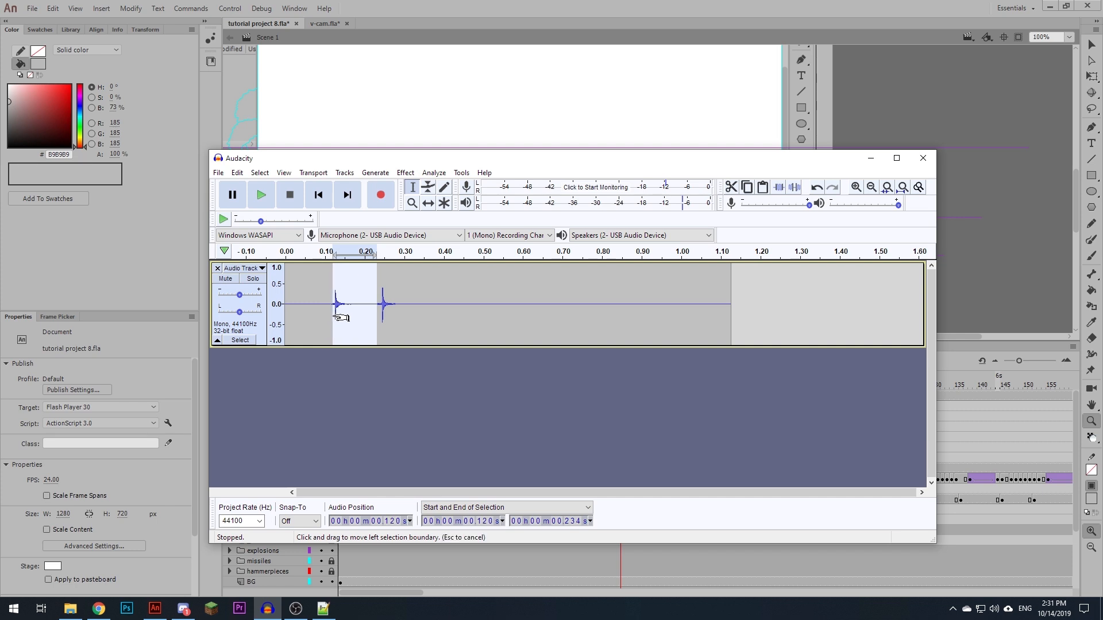
pyautogui.click(218, 172)
pyautogui.moveTo(306, 258)
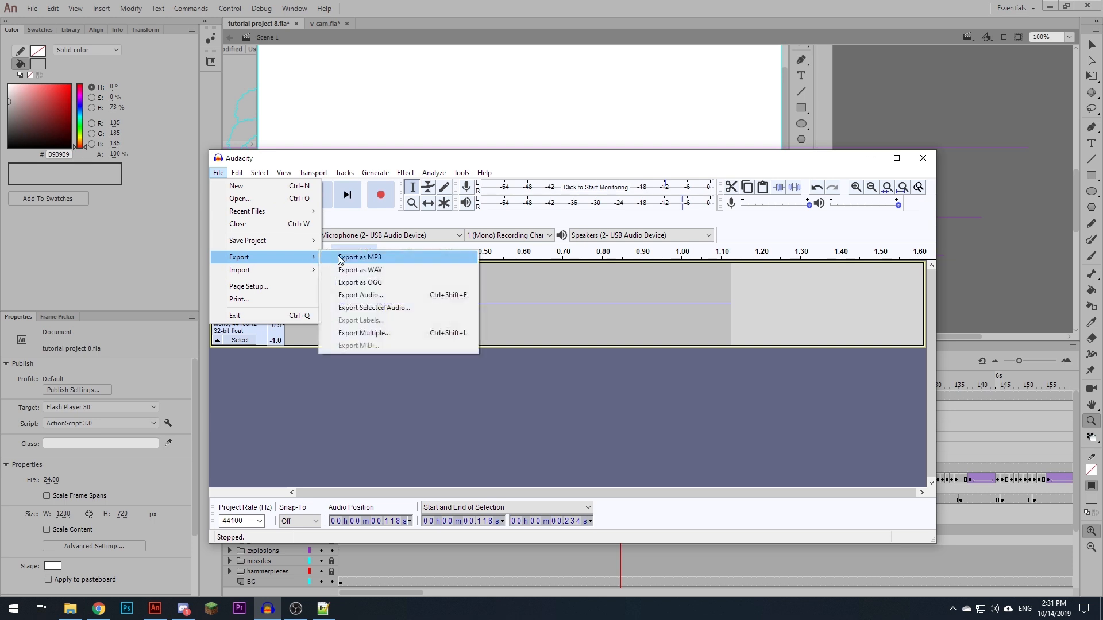
pyautogui.click(394, 308)
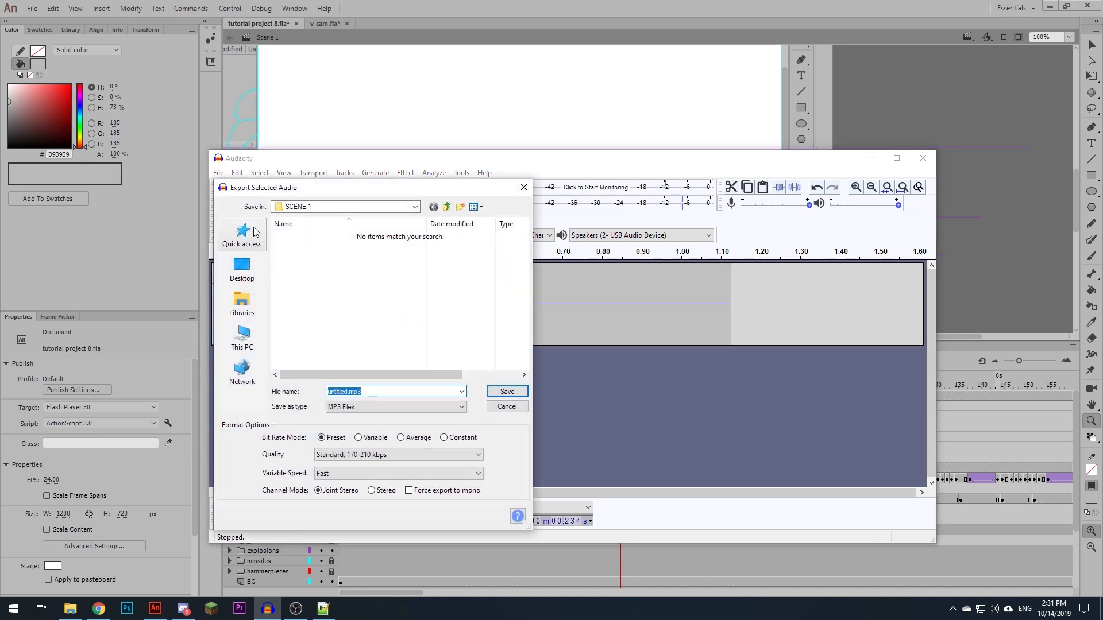
pyautogui.click(255, 231)
pyautogui.scroll(-3, 315, 348)
pyautogui.doubleClick(316, 344)
# - Save the selected audio as mouse_click.wav in WAV (Microsoft) signed 16-bit PCM format with empty metadata tags
pyautogui.click(364, 391)
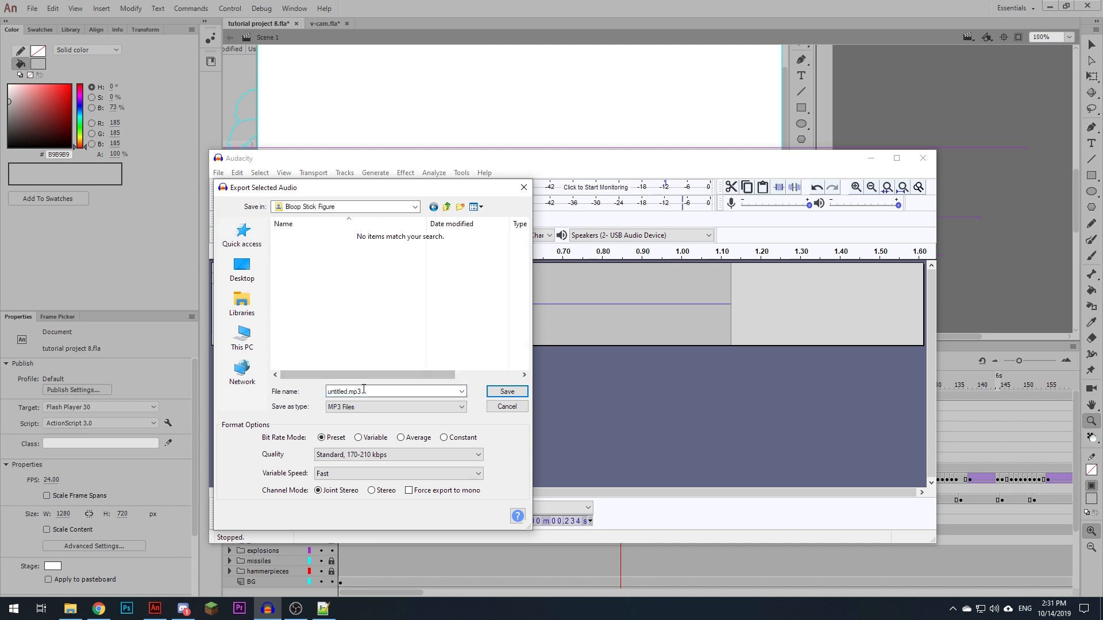
pyautogui.click(359, 407)
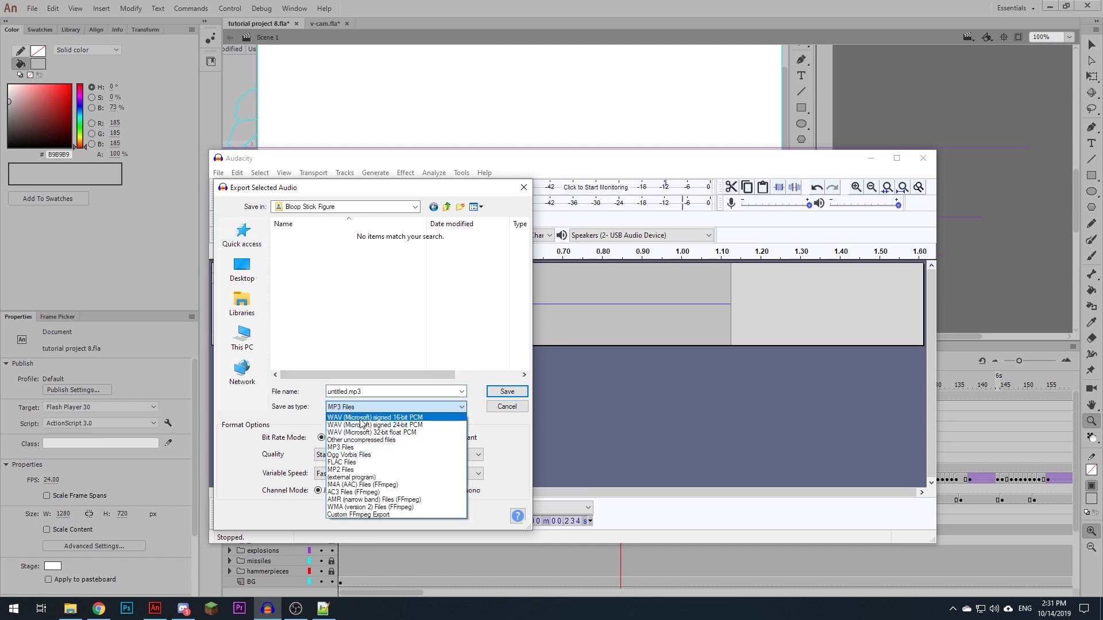
pyautogui.click(361, 418)
pyautogui.click(346, 392)
pyautogui.doubleClick(348, 391)
pyautogui.write('mouse_click.wav')
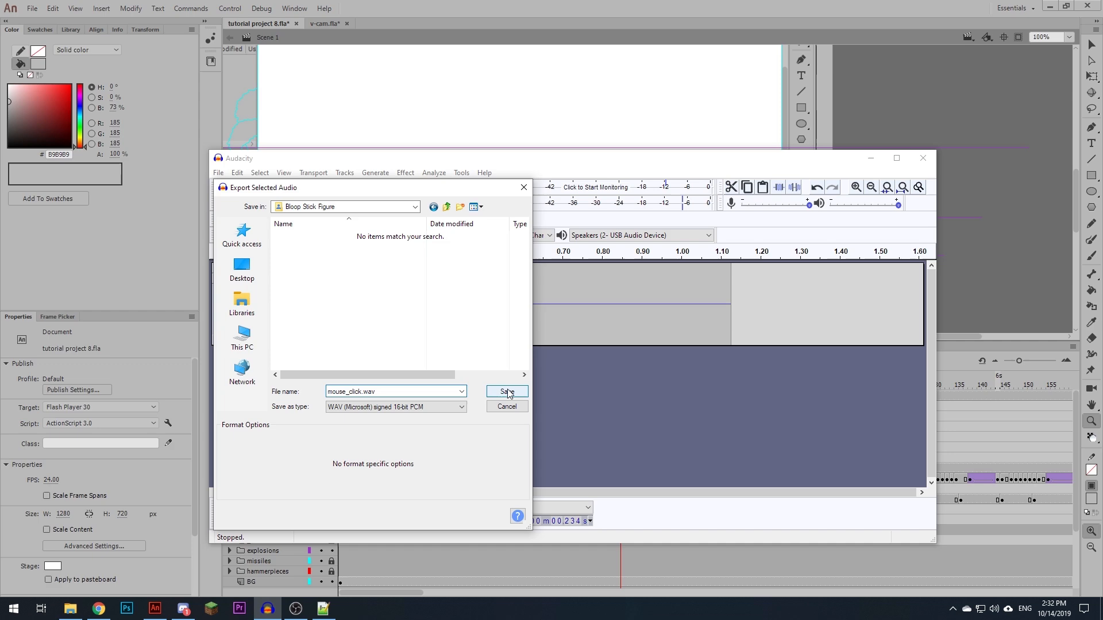
pyautogui.click(508, 392)
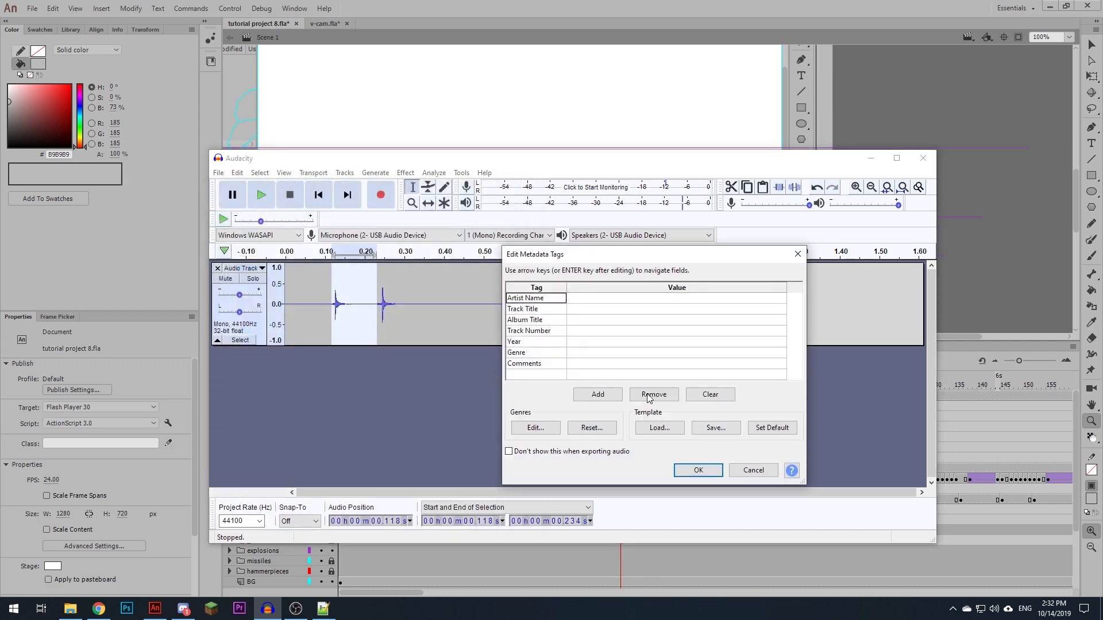
pyautogui.click(699, 473)
# - Select the second peak from about 0.232 to 0.364 seconds and start exporting only that selection
pyautogui.moveTo(377, 313); pyautogui.dragTo(427, 319)
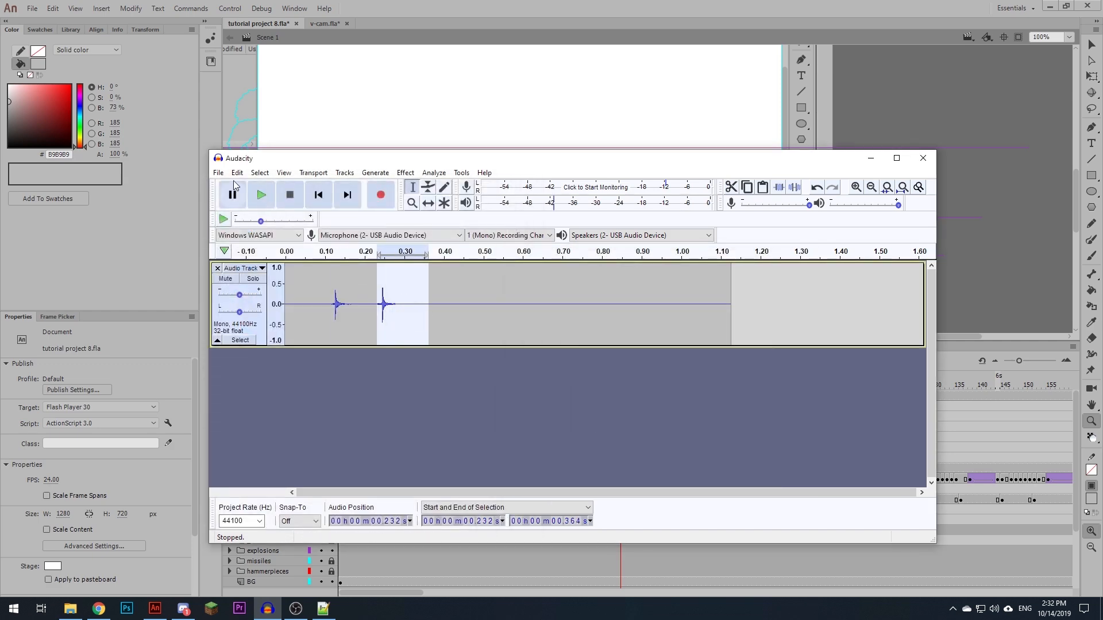
pyautogui.click(218, 172)
pyautogui.moveTo(232, 254)
pyautogui.click(370, 305)
# - Save the second peak as mouse_release.wav beside mouse_click.wav with empty metadata tags
pyautogui.click(332, 238)
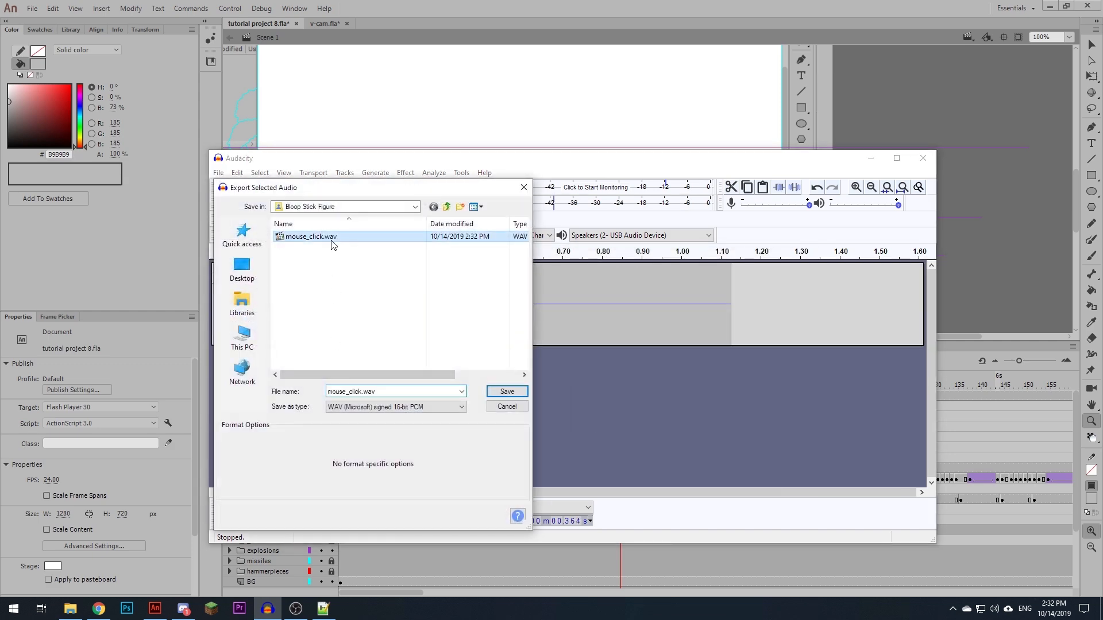
pyautogui.click(357, 392)
pyautogui.click(362, 392)
pyautogui.press('BackSpace')
pyautogui.press('BackSpace')
pyautogui.press('BackSpace')
pyautogui.press('BackSpace')
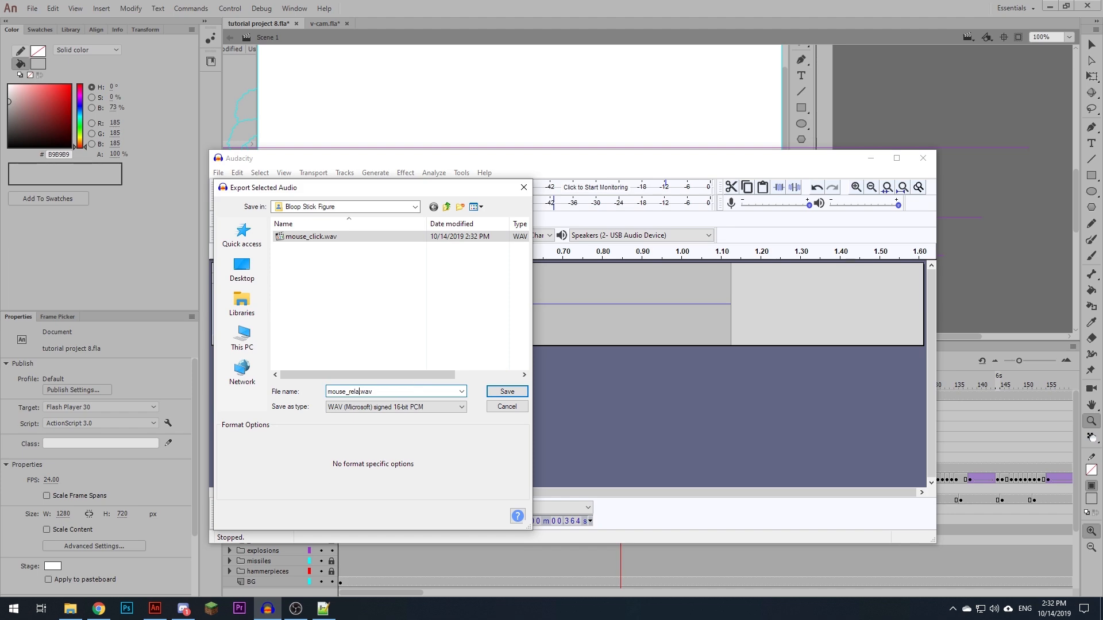
pyautogui.click(493, 395)
pyautogui.click(698, 470)
pyautogui.click(331, 315)
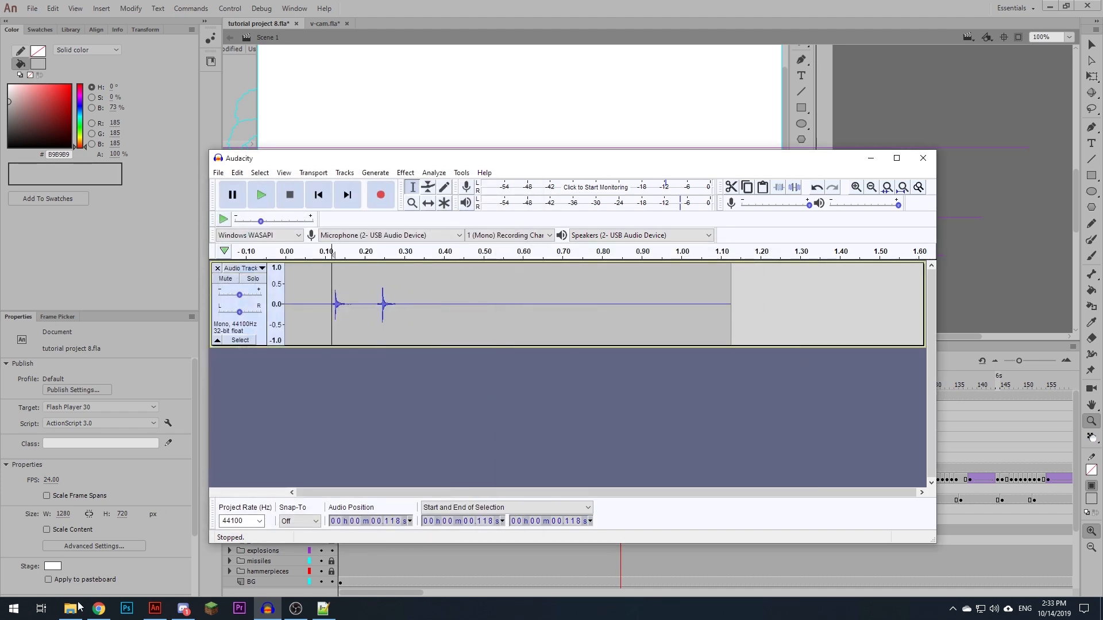
# - Import mouse_click.wav and mouse_release.wav from the Bloop Stick Figure folder into Adobe Animate's library, sorted by type with sounds first
pyautogui.click(67, 613)
pyautogui.click(770, 347)
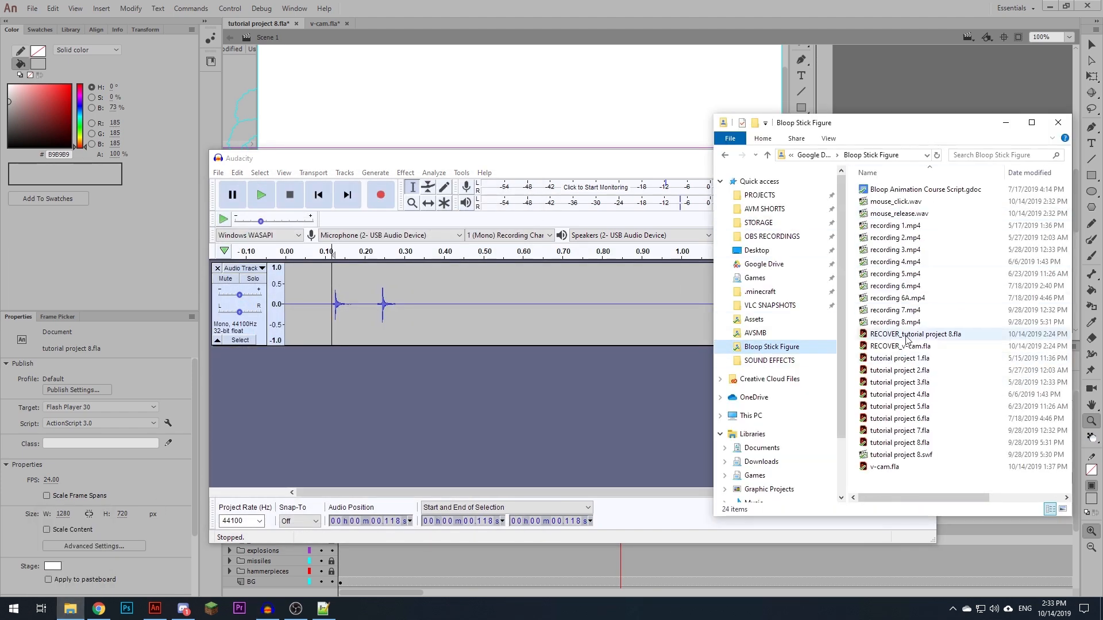
pyautogui.click(910, 203)
pyautogui.keyDown('shift'); pyautogui.click(899, 213); pyautogui.keyUp('shift')
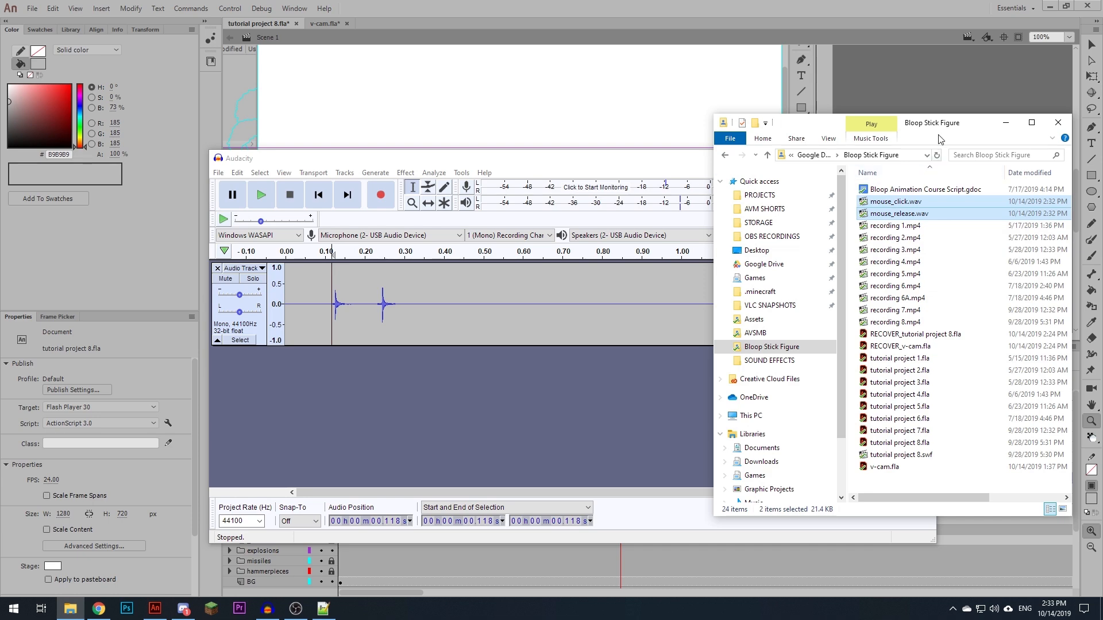
pyautogui.moveTo(977, 134); pyautogui.dragTo(819, 0)
pyautogui.click(65, 51)
pyautogui.click(72, 30)
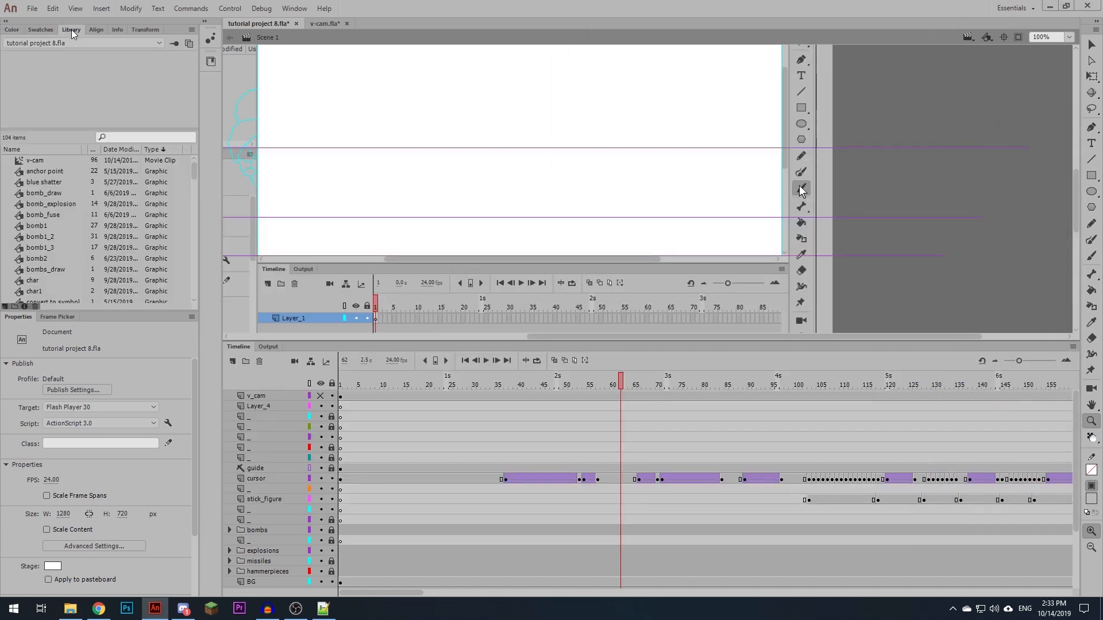
pyautogui.moveTo(265, 0); pyautogui.dragTo(73, 247)
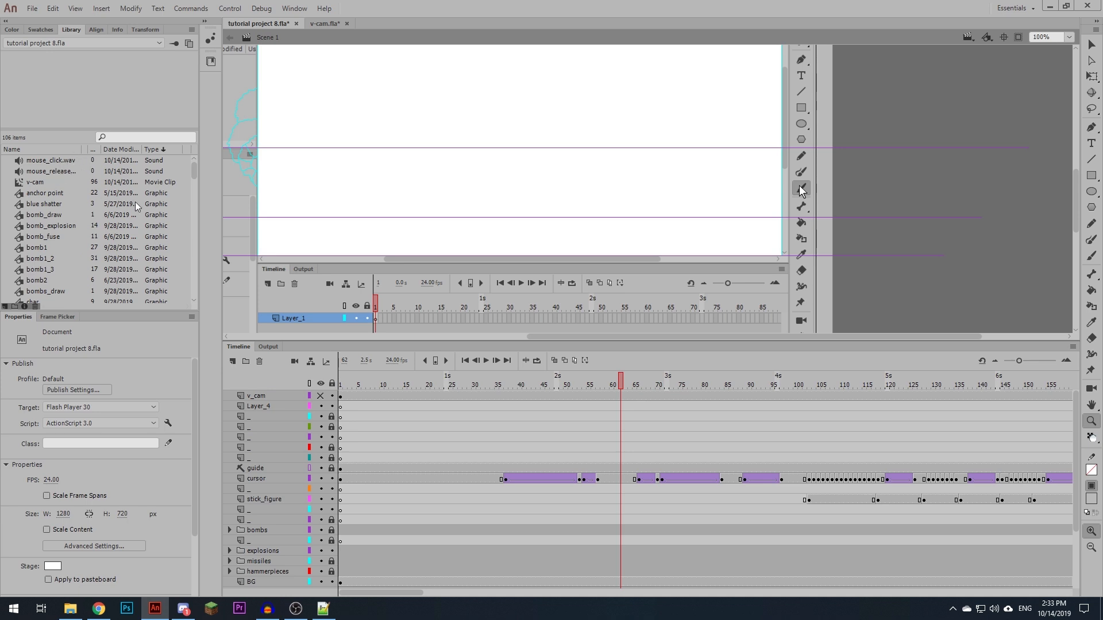
pyautogui.click(160, 150)
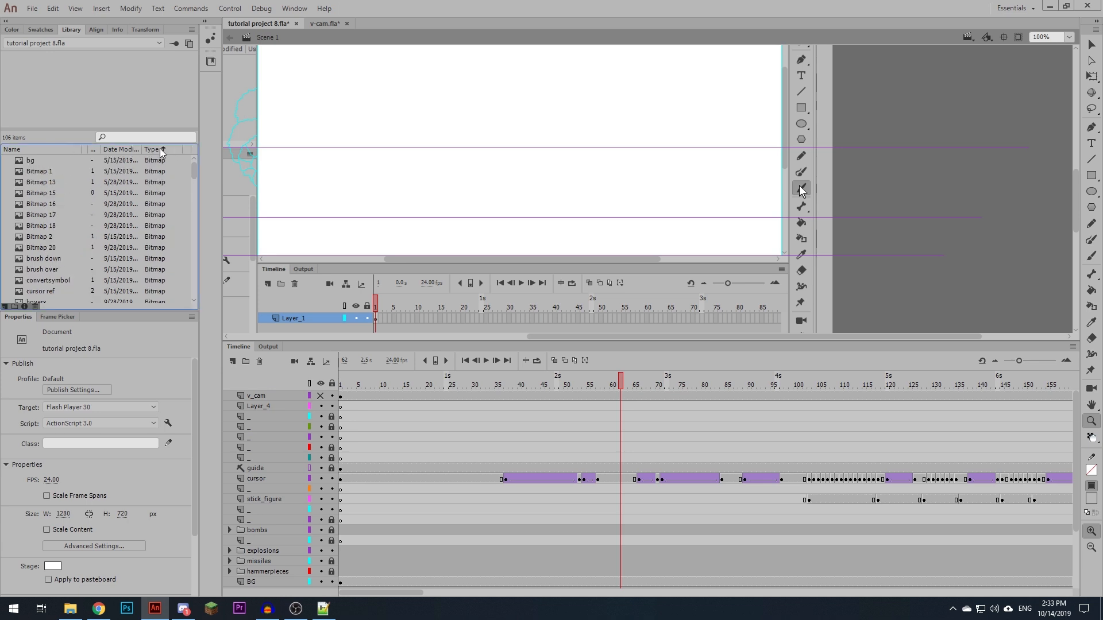
pyautogui.click(151, 150)
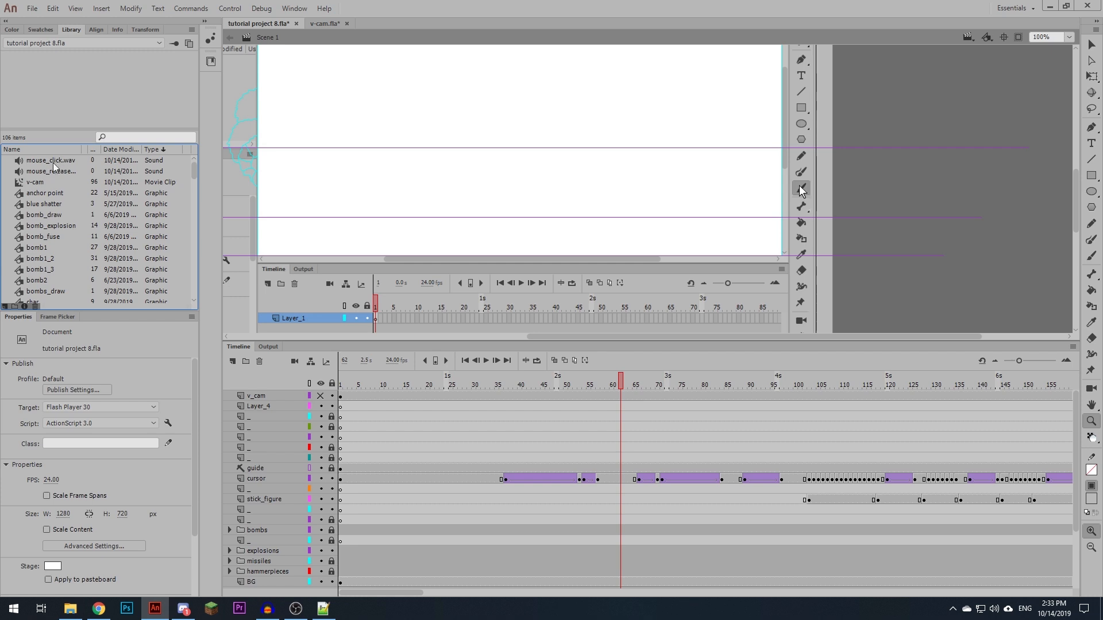
# - Insert a blank keyframe at frame 62 of the second sfx layer in Folder 1 and place mouse_click.wav on it
pyautogui.scroll(-3, 638, 458)
pyautogui.moveTo(580, 385); pyautogui.dragTo(617, 392)
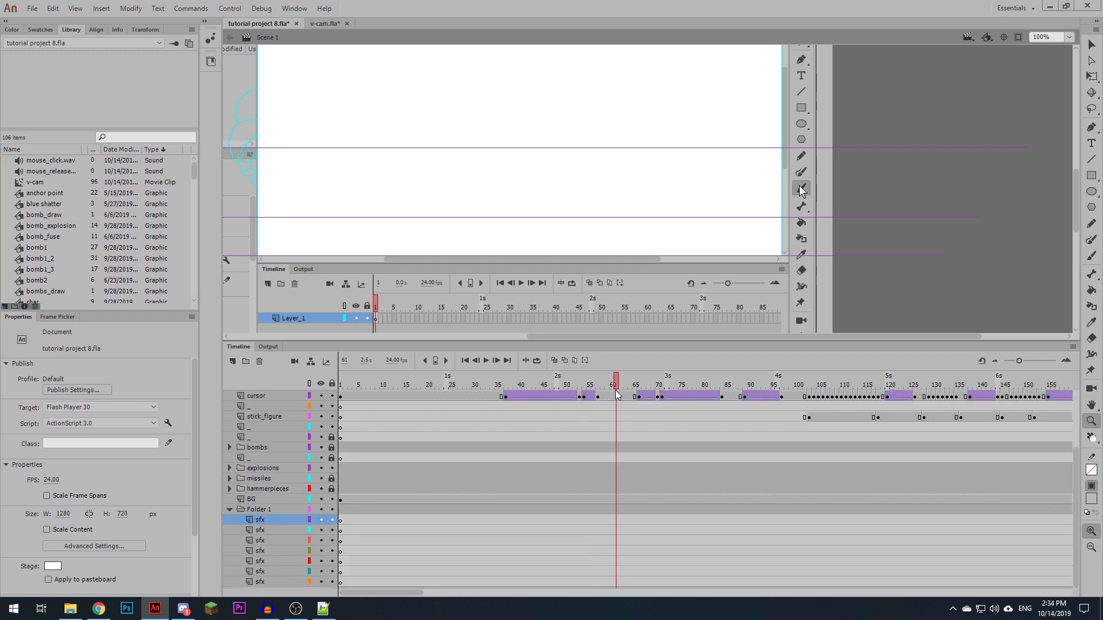
pyautogui.click(617, 532)
pyautogui.press('F7')
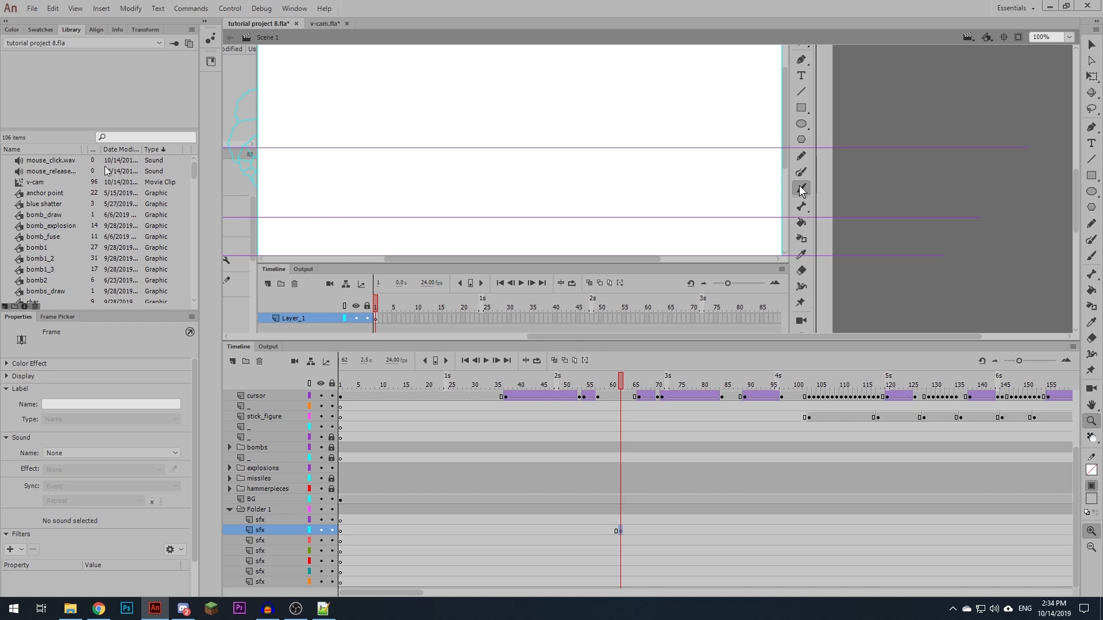
pyautogui.click(60, 165)
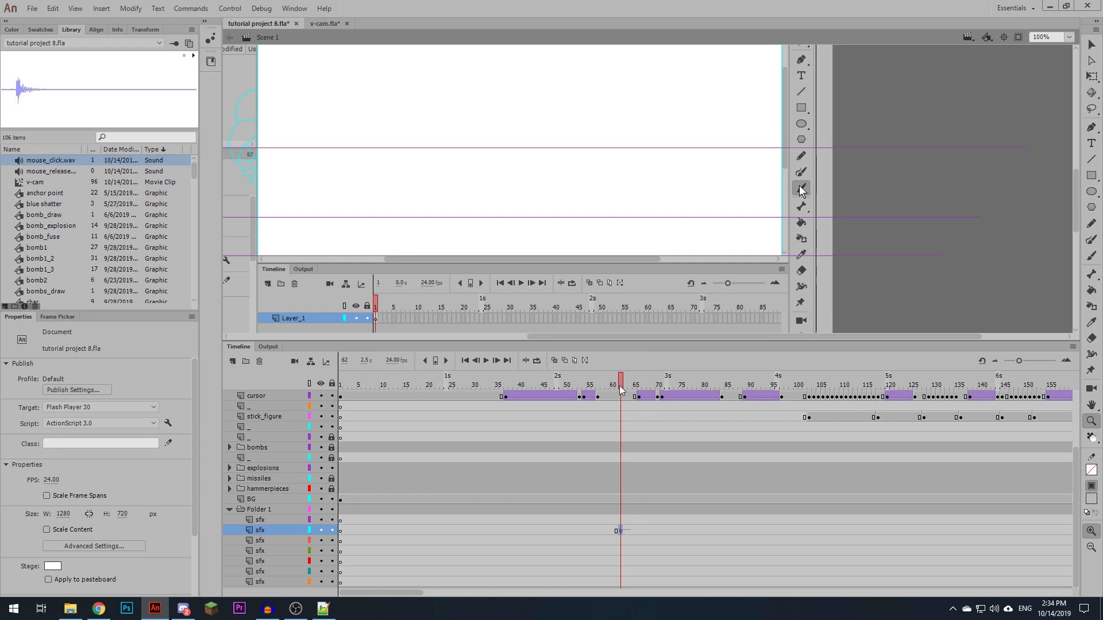
# - Place mouse_release.wav on a new keyframe at frame 65 of the second sfx layer and play back the animation
pyautogui.moveTo(621, 390)
pyautogui.mouseDown()
pyautogui.moveTo(608, 392)
pyautogui.moveTo(646, 396)
pyautogui.moveTo(631, 396)
pyautogui.mouseUp()
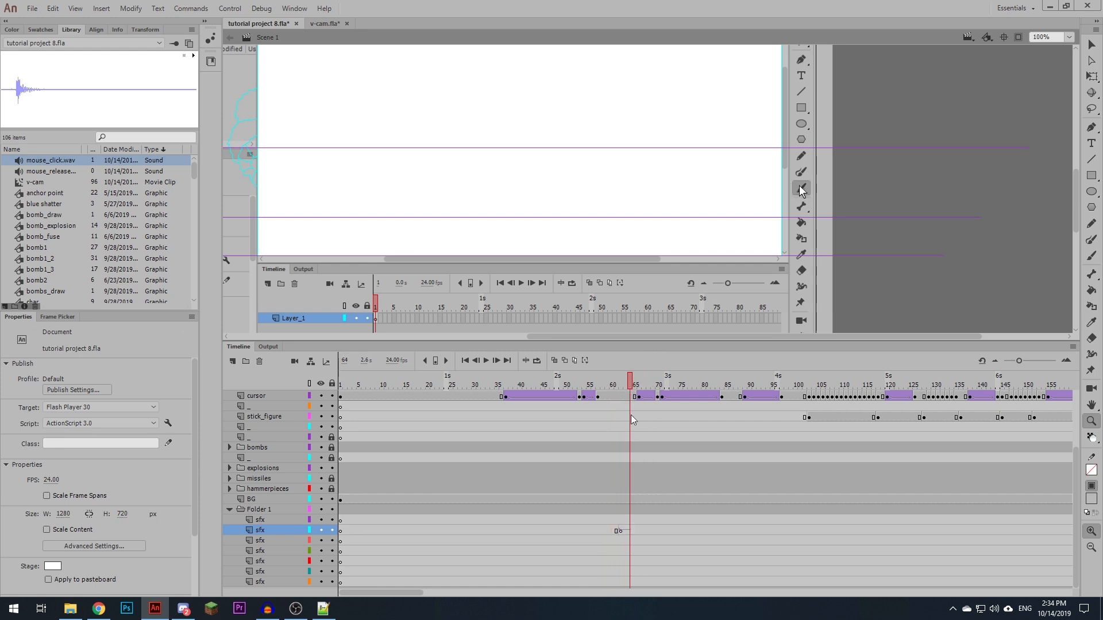
pyautogui.click(634, 529)
pyautogui.press('F6')
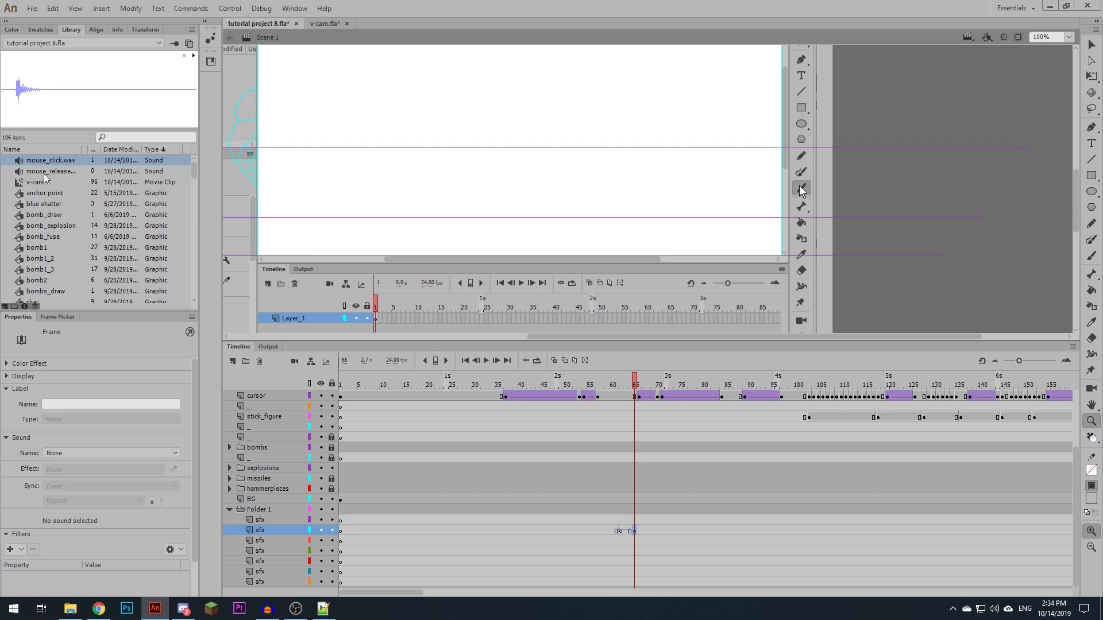
pyautogui.moveTo(45, 176); pyautogui.dragTo(489, 195)
pyautogui.press('Return')
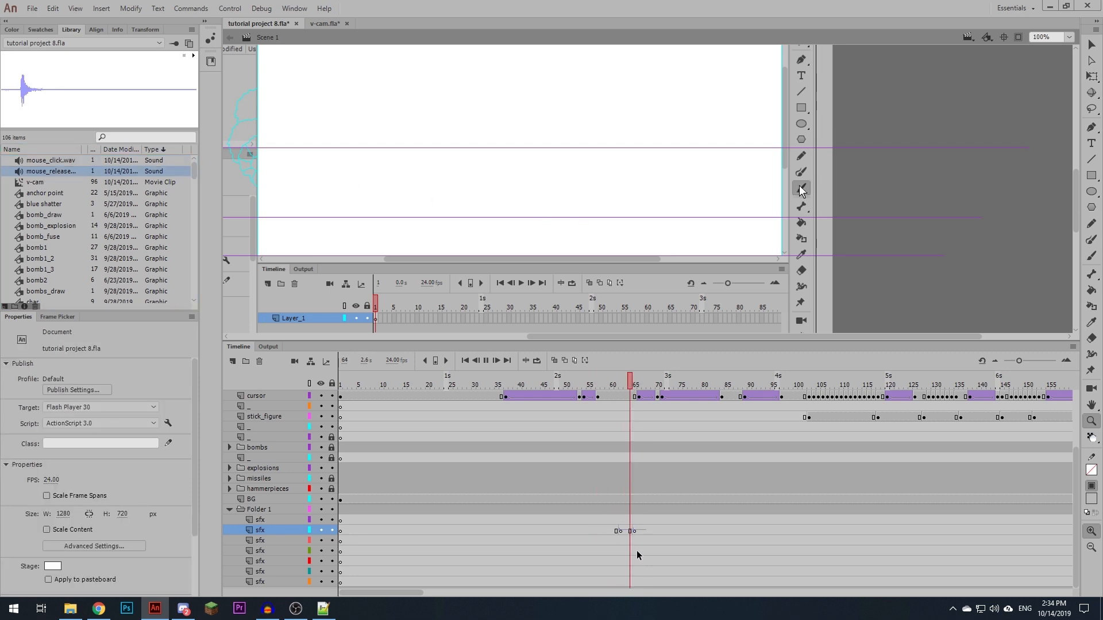
pyautogui.click(587, 522)
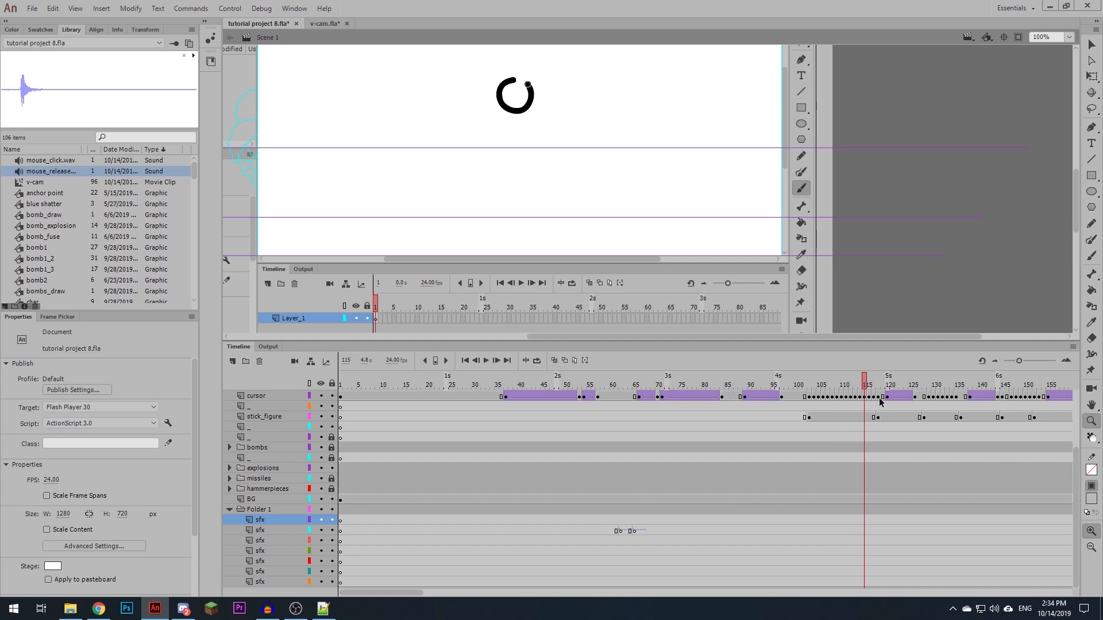
# - Insert a blank keyframe at frame 104 of the second sfx layer and place mouse_click.wav on it
pyautogui.moveTo(868, 389); pyautogui.dragTo(808, 391)
pyautogui.click(814, 530)
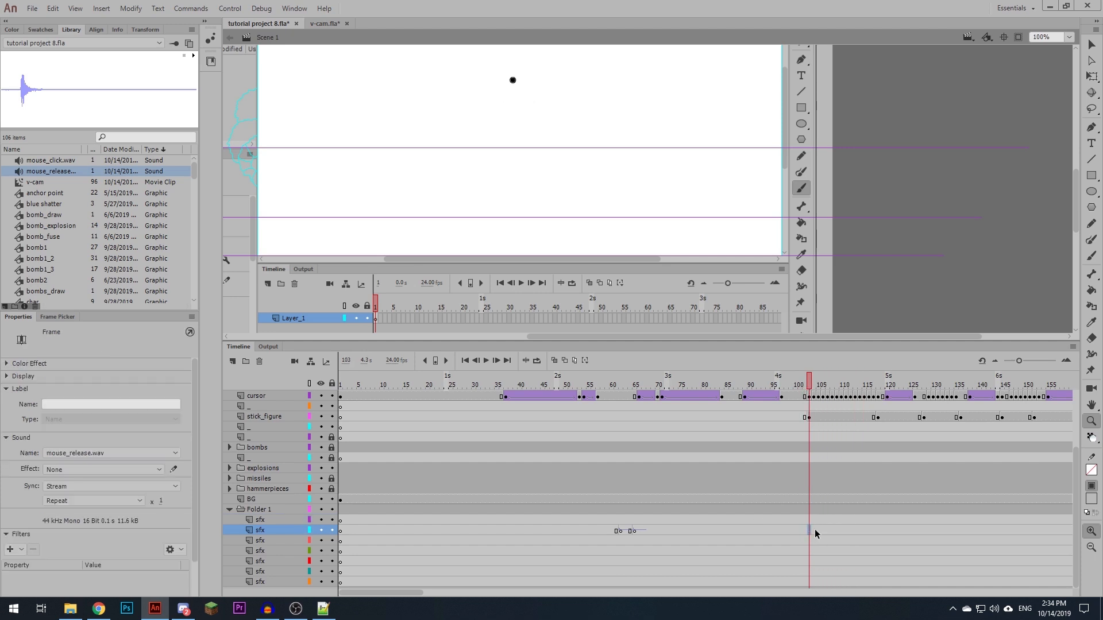
pyautogui.press('F7')
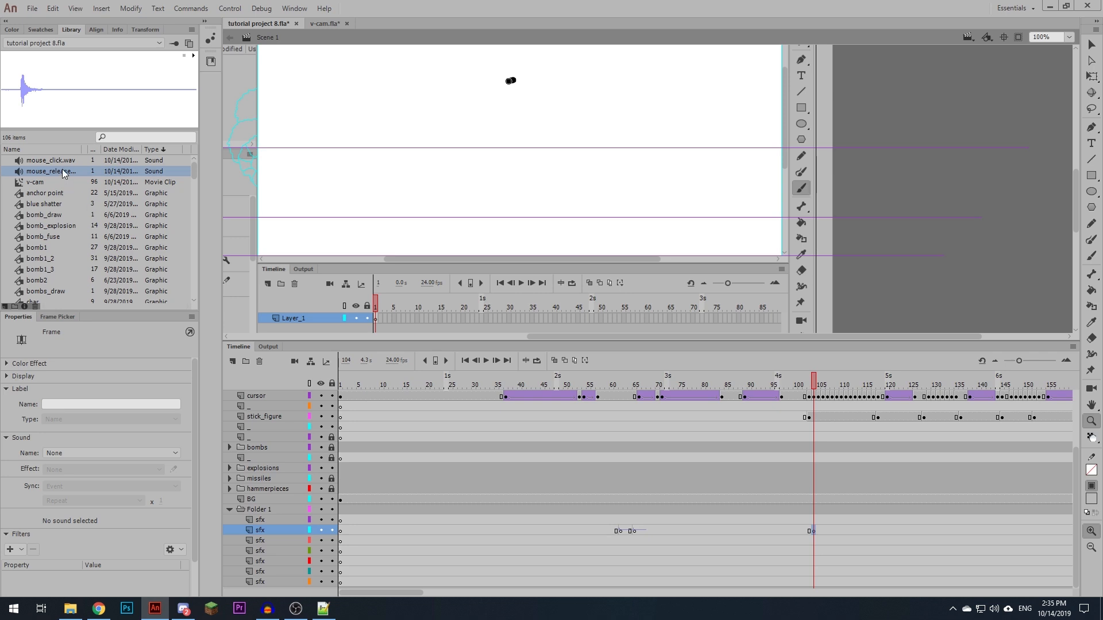
pyautogui.moveTo(63, 161); pyautogui.dragTo(581, 184)
pyautogui.hscroll(5, 795, 518)
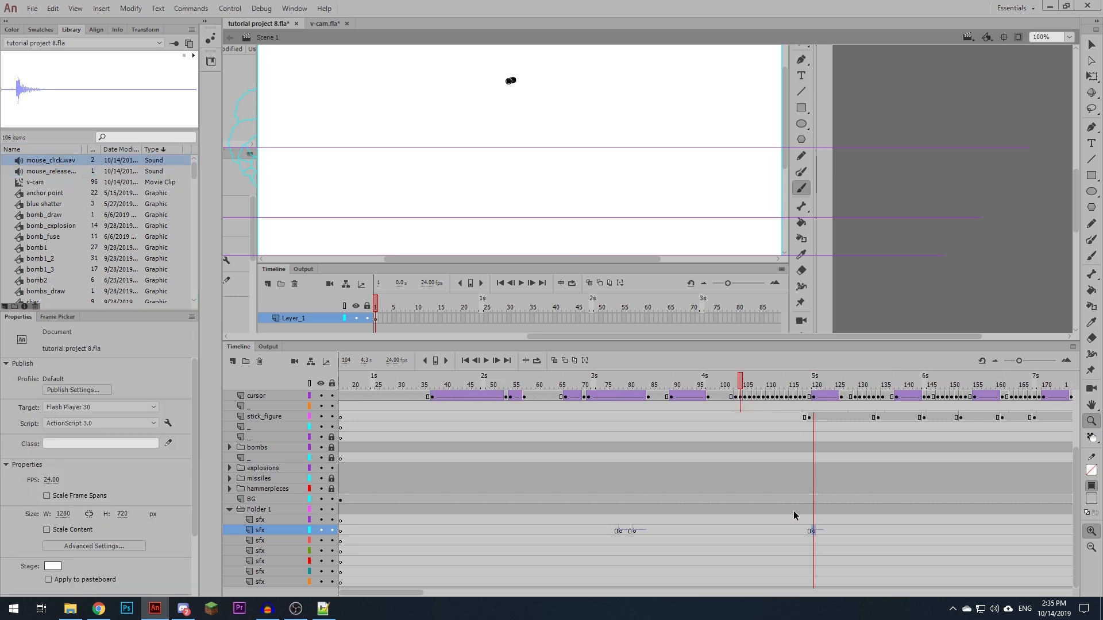
# - Insert a blank keyframe at frame 121 of the second sfx layer, where the head stroke ends, and place mouse_release.wav on it
pyautogui.moveTo(532, 386); pyautogui.dragTo(598, 389)
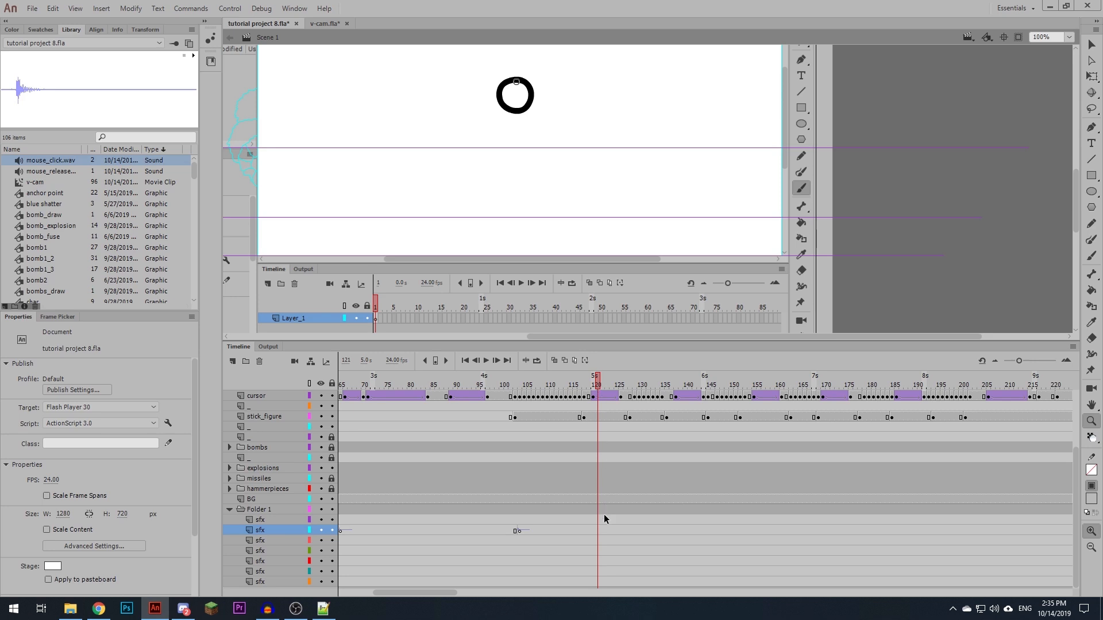
pyautogui.click(598, 529)
pyautogui.press('F7')
pyautogui.moveTo(59, 168); pyautogui.dragTo(552, 226)
# - Add blank keyframes for the body stroke on the second sfx layer, with mouse_click.wav at frame 130 and mouse_release.wav at frame 139
pyautogui.moveTo(599, 385); pyautogui.dragTo(636, 390)
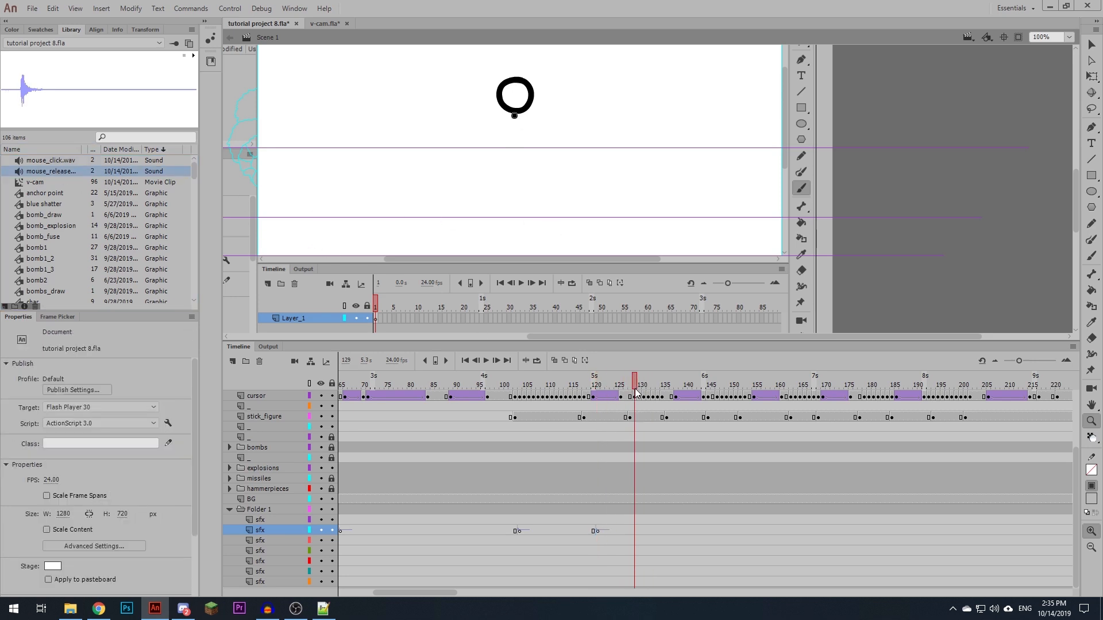
pyautogui.click(637, 529)
pyautogui.press('F7')
pyautogui.moveTo(50, 161); pyautogui.dragTo(552, 227)
pyautogui.click(676, 522)
pyautogui.click(680, 529)
pyautogui.press('F7')
pyautogui.moveTo(51, 172); pyautogui.dragTo(552, 226)
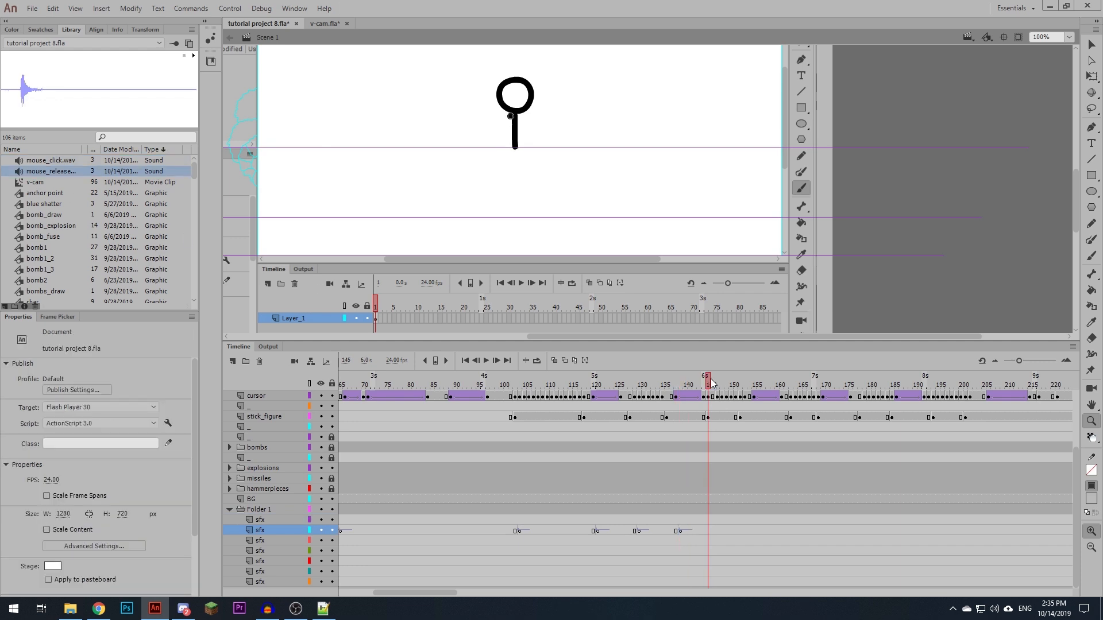
# - Add blank keyframes for the first arm stroke on the second sfx layer, with mouse_click.wav at frame 146 and mouse_release.wav at frame 153
pyautogui.click(709, 530)
pyautogui.click(712, 530)
pyautogui.press('F7')
pyautogui.moveTo(51, 161); pyautogui.dragTo(606, 147)
pyautogui.moveTo(714, 385); pyautogui.dragTo(740, 396)
pyautogui.click(739, 528)
pyautogui.click(744, 529)
pyautogui.press('F7')
pyautogui.moveTo(52, 171); pyautogui.dragTo(575, 184)
# - Place mouse_click.wav at frame 163 and mouse_release.wav at frame 171 of the second sfx layer, and play back the drawing sequence
pyautogui.click(791, 530)
pyautogui.press('F7')
pyautogui.moveTo(50, 161); pyautogui.dragTo(574, 183)
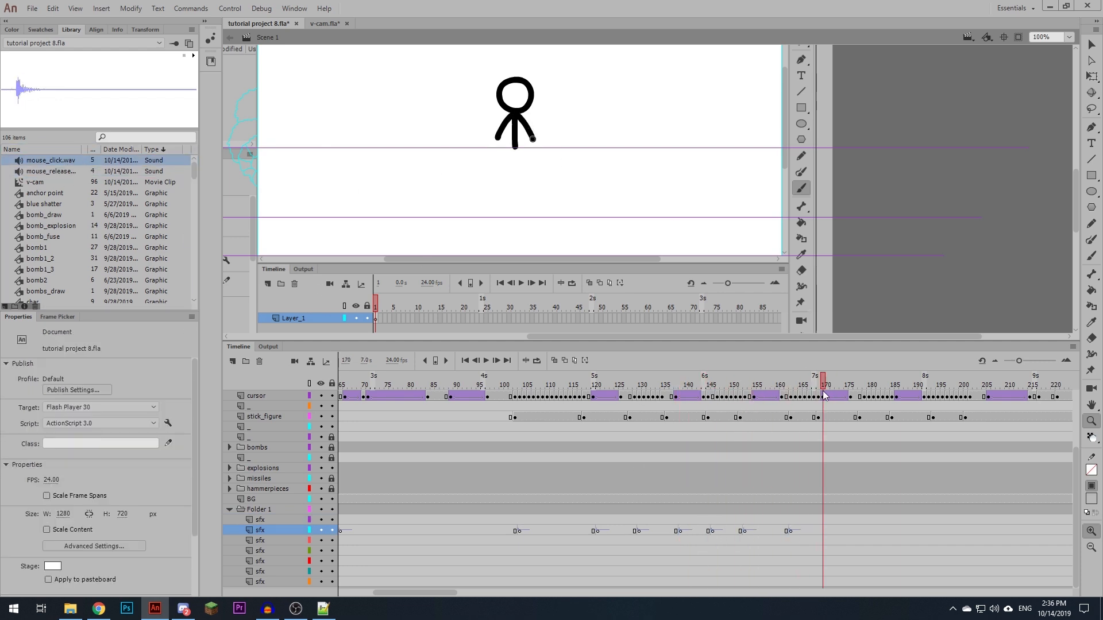
pyautogui.click(827, 530)
pyautogui.press('F7')
pyautogui.moveTo(53, 171); pyautogui.dragTo(460, 196)
pyautogui.click(509, 388)
pyautogui.press('Return')
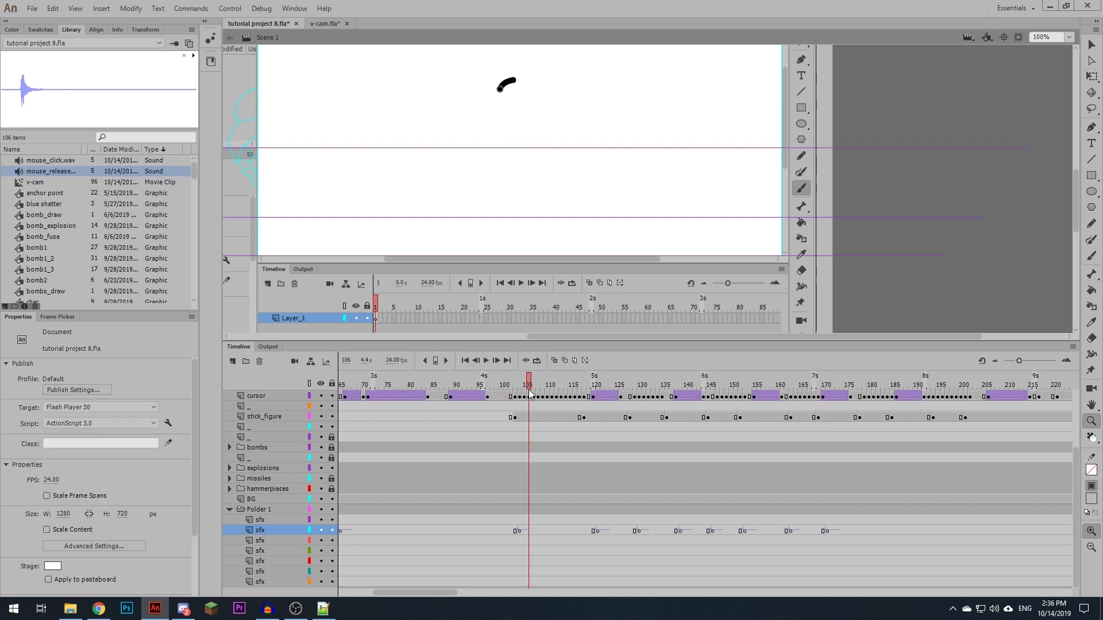
# - Move the four mouse_release.wav keyframes between frames 121 and 171 from the second sfx layer to the third sfx layer
pyautogui.click(601, 531)
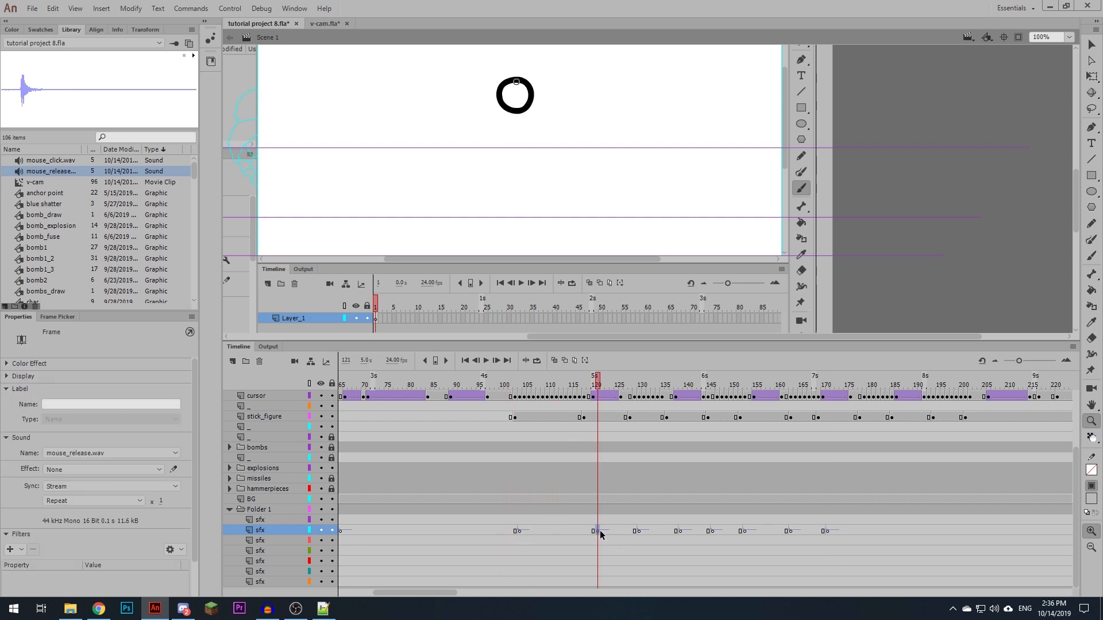
pyautogui.moveTo(598, 532); pyautogui.dragTo(598, 541)
pyautogui.click(679, 530)
pyautogui.moveTo(679, 530); pyautogui.dragTo(680, 542)
pyautogui.click(745, 530)
pyautogui.moveTo(744, 530); pyautogui.dragTo(744, 540)
pyautogui.click(825, 531)
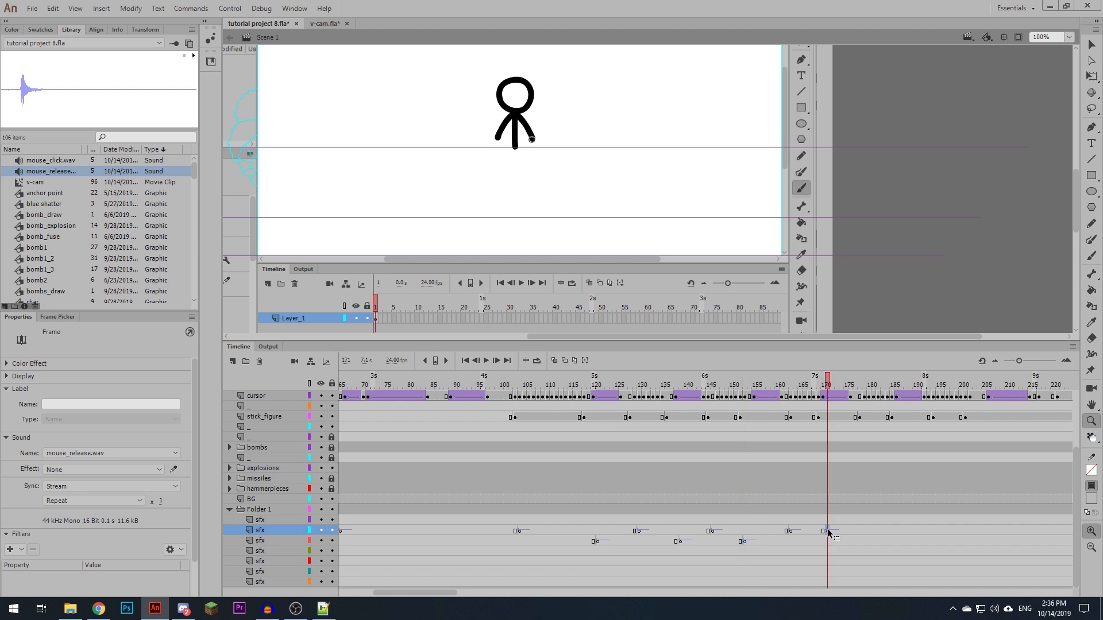
pyautogui.moveTo(825, 530); pyautogui.dragTo(826, 541)
# - Add sounds for the first leg stroke: mouse_click.wav at frame 180 of the second sfx layer and mouse_release.wav at frame 187 of the third
pyautogui.hscroll(3, 602, 532)
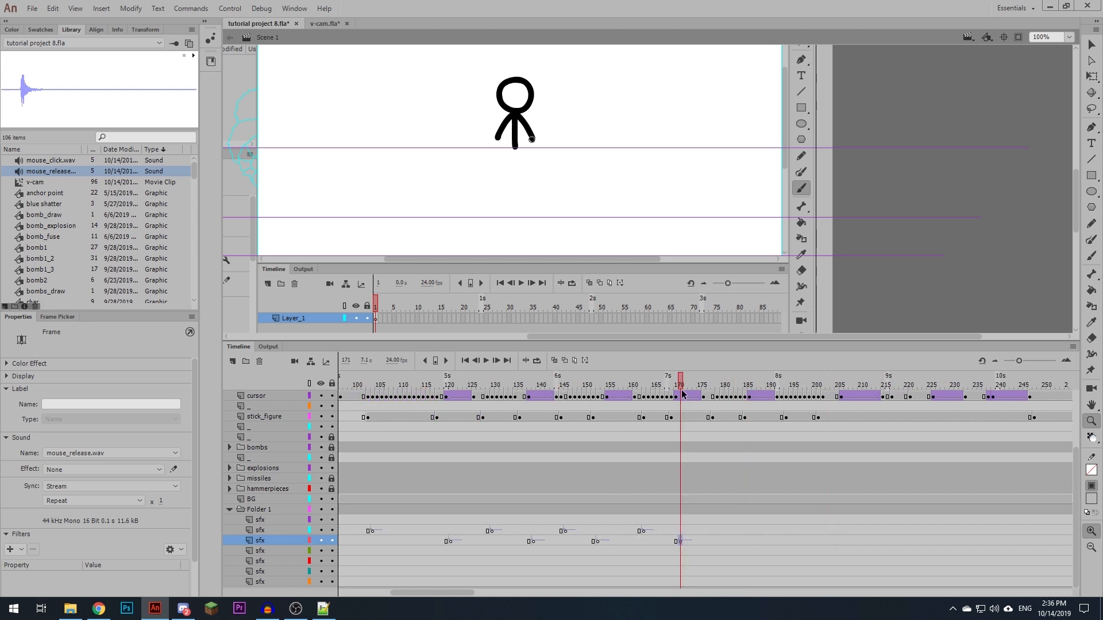
pyautogui.moveTo(684, 387); pyautogui.dragTo(720, 385)
pyautogui.click(717, 530)
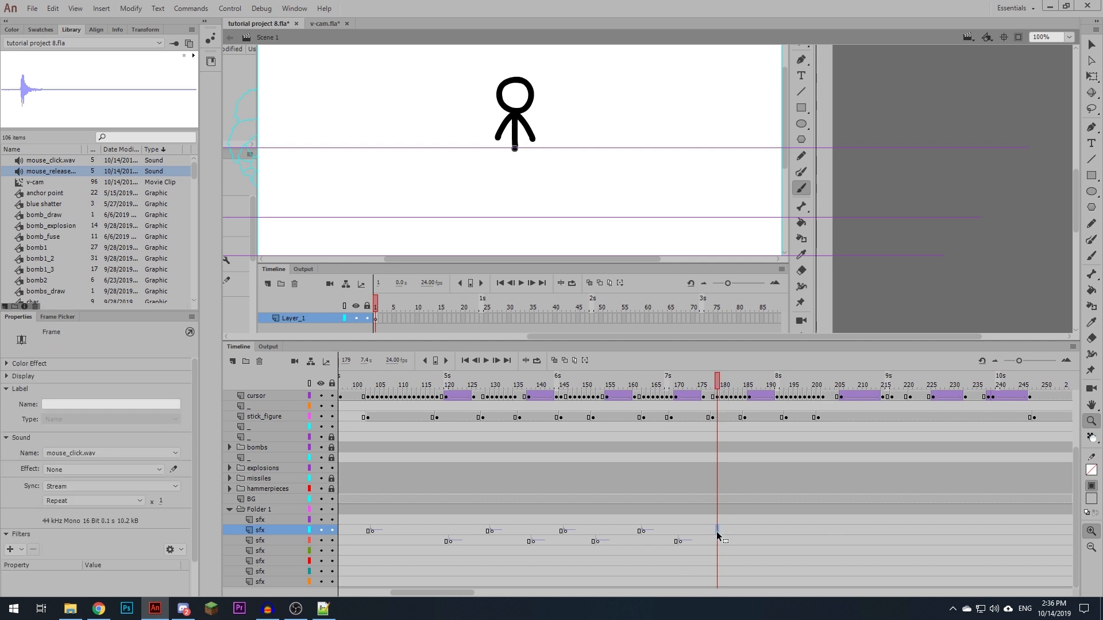
pyautogui.click(722, 530)
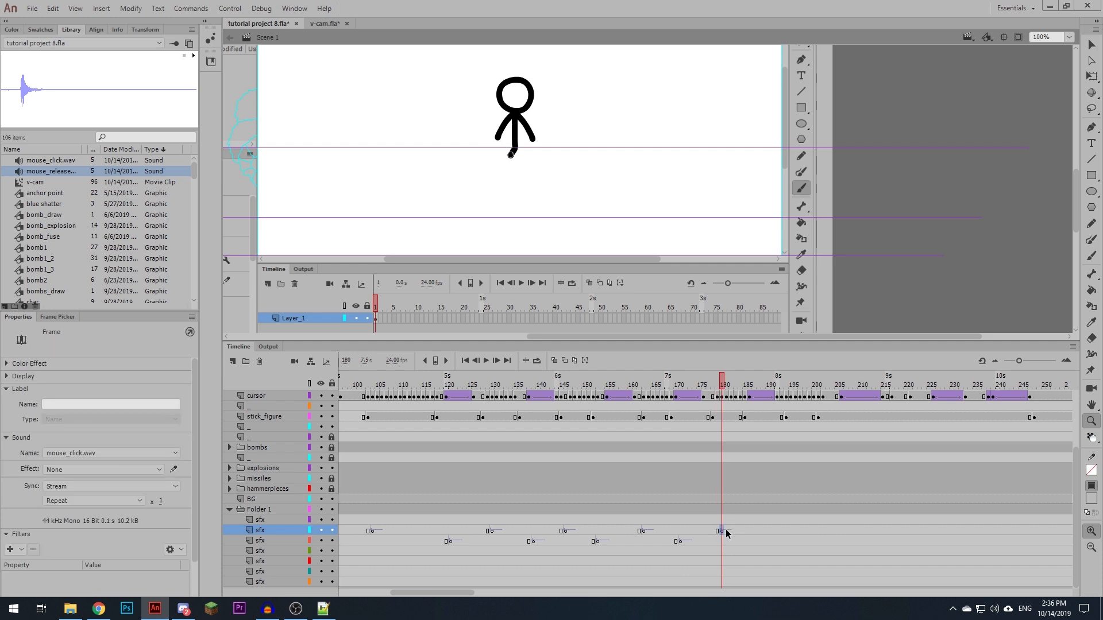
pyautogui.moveTo(723, 380); pyautogui.dragTo(829, 385)
pyautogui.click(754, 540)
pyautogui.hotkey('ctrl', 'alt', 'v')
# - Add sounds for the second leg stroke: mouse_click.wav at frame 194 of the second sfx layer and mouse_release.wav at frame 204 of the third
pyautogui.click(782, 531)
pyautogui.click(786, 531)
pyautogui.press('F6')
pyautogui.click(832, 541)
pyautogui.hotkey('ctrl', 'alt', 'v')
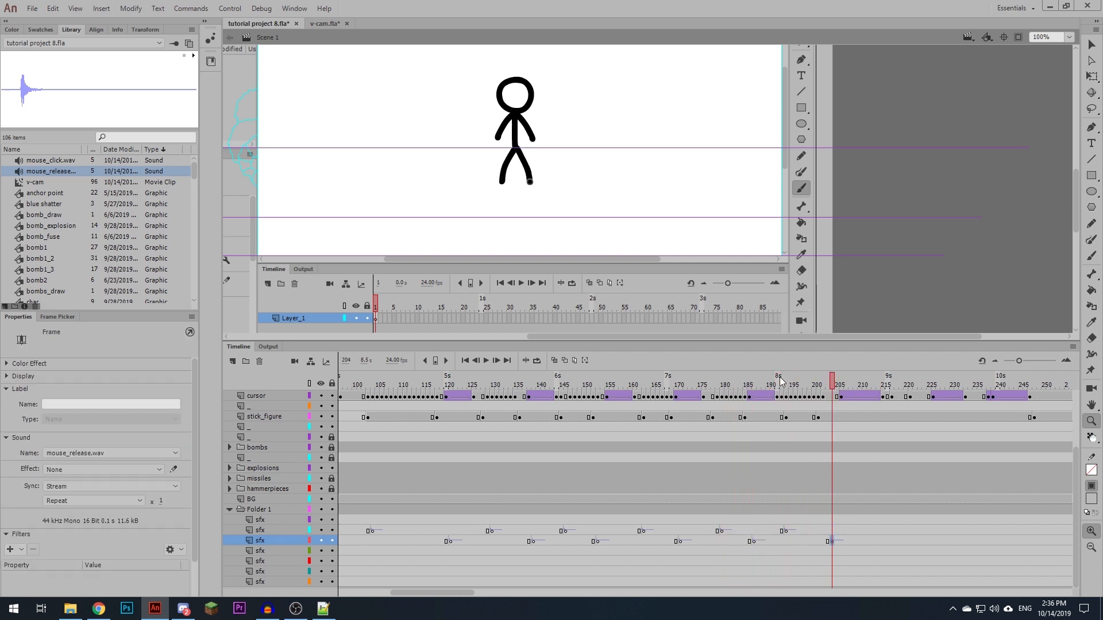
# - Play back the section after the finished stick figure and insert a keyframe at frame 221 of the fourth sfx layer
pyautogui.moveTo(436, 592); pyautogui.dragTo(401, 597)
pyautogui.click(436, 383)
pyautogui.press('Return')
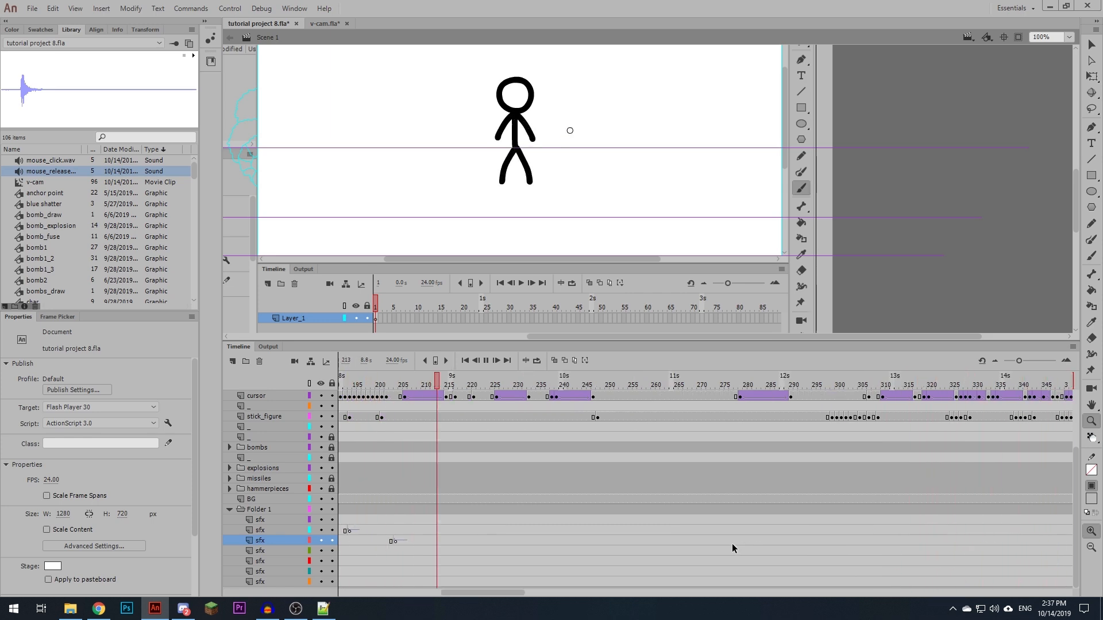
pyautogui.moveTo(497, 384); pyautogui.dragTo(475, 391)
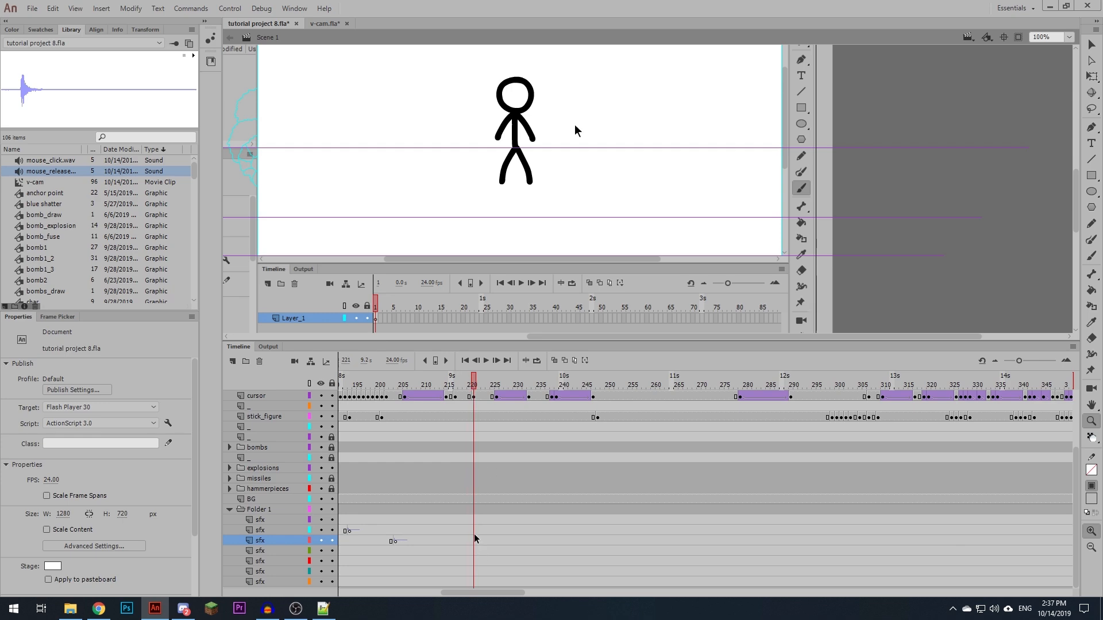
pyautogui.click(474, 551)
pyautogui.press('F6')
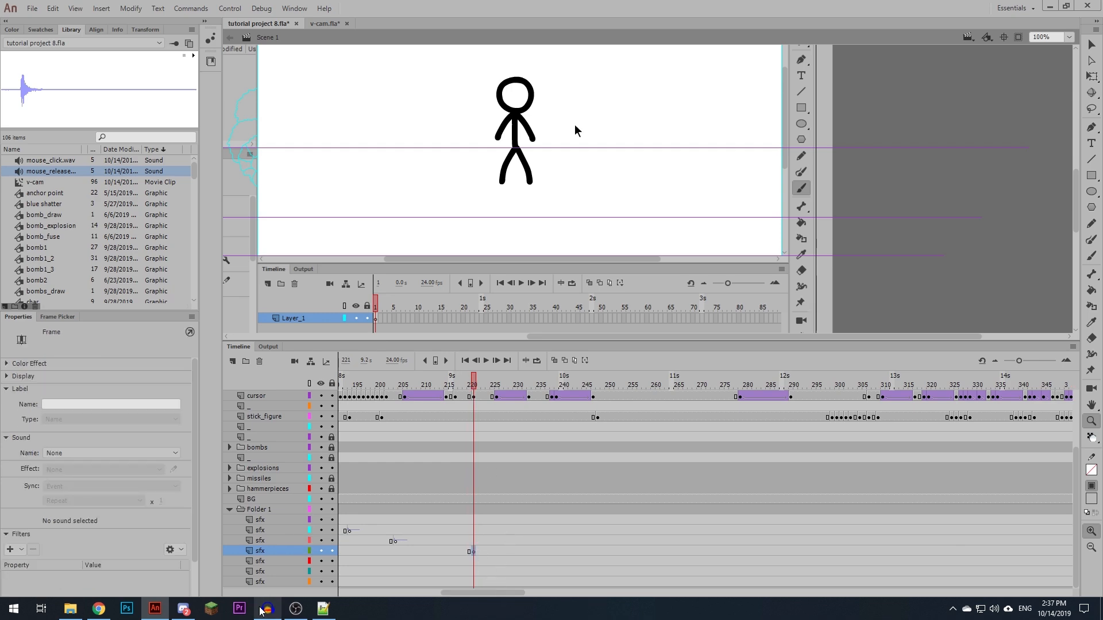
# - Switch to Audacity, remove the old audio track and record a new track of keyboard key presses
pyautogui.click(267, 608)
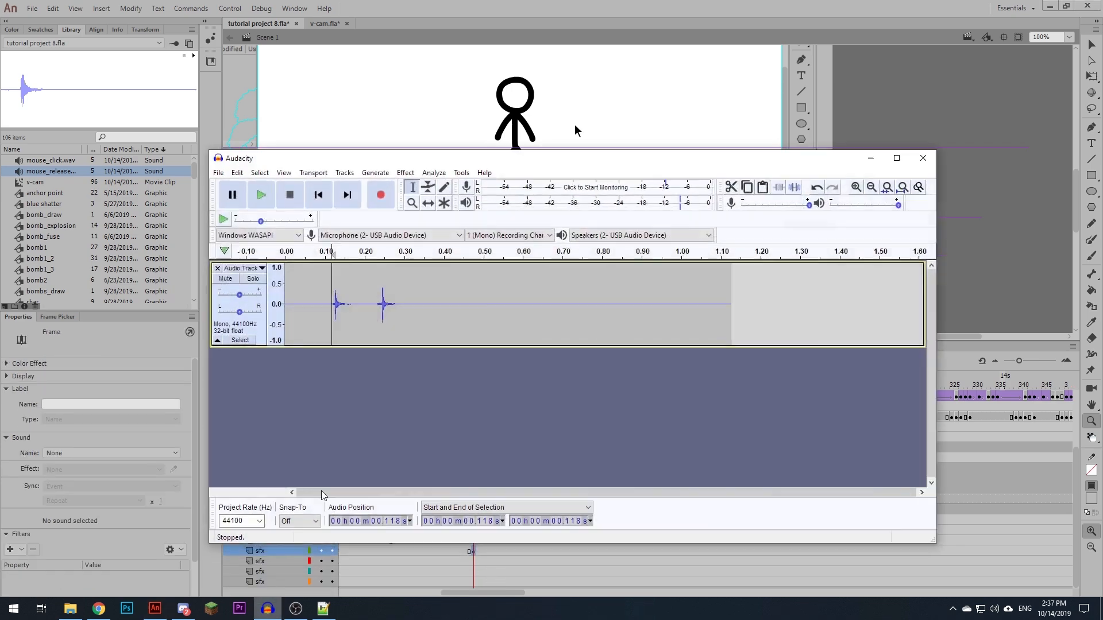
pyautogui.click(217, 268)
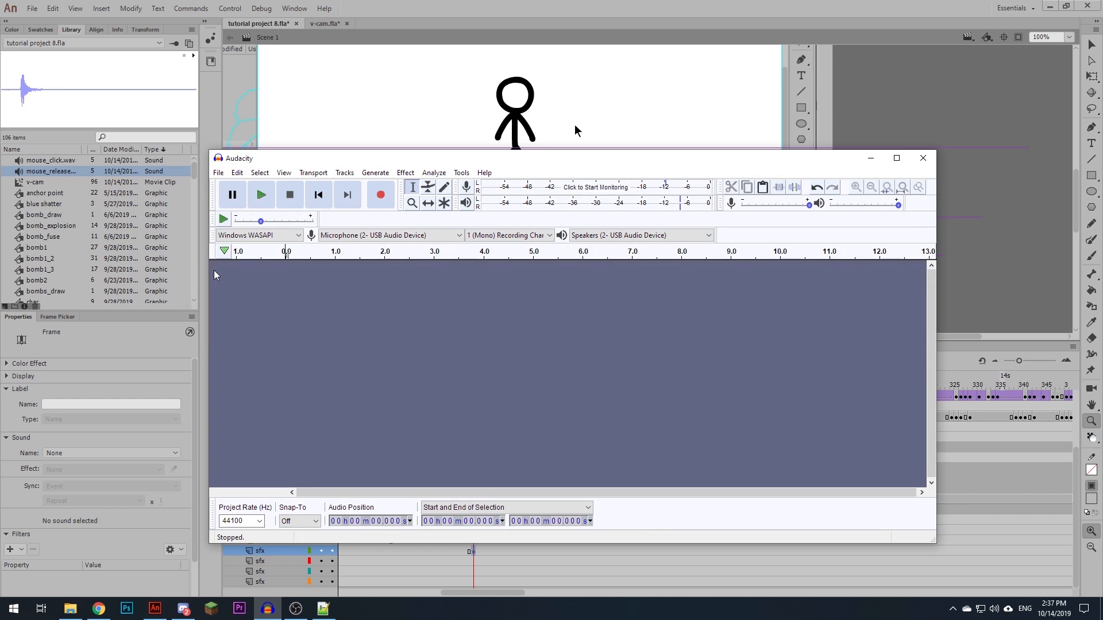
pyautogui.click(377, 197)
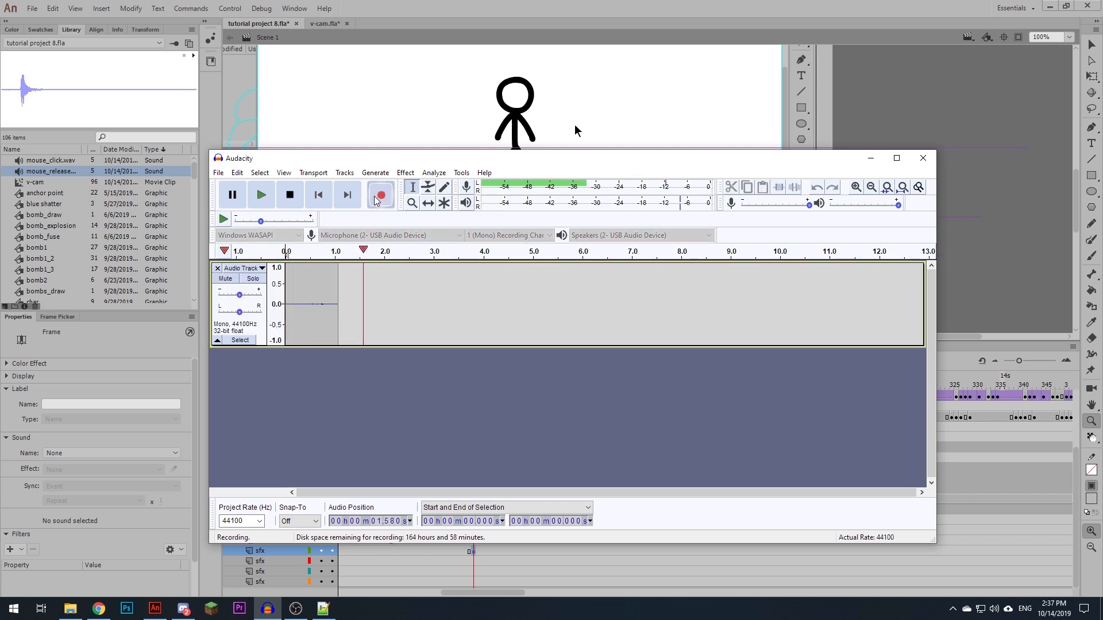
pyautogui.press('a')
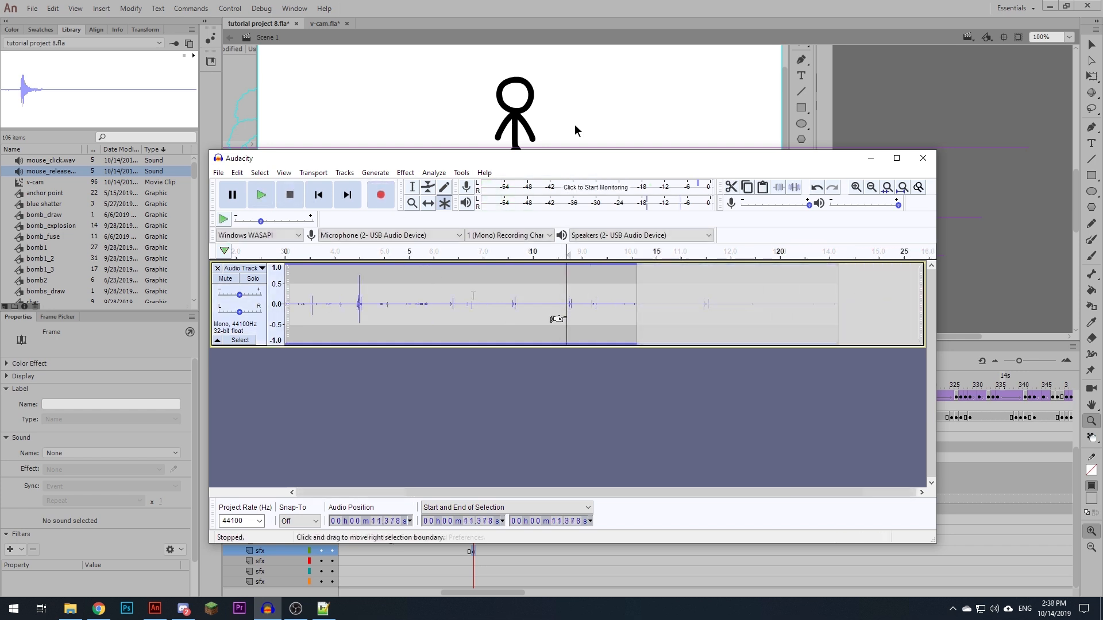
# - Trim the recording to the last key press by deleting about the first 10.8 seconds and the trailing silence
pyautogui.scroll(1, 562, 317)
pyautogui.scroll(-2, 563, 317)
pyautogui.moveTo(418, 318); pyautogui.dragTo(184, 320)
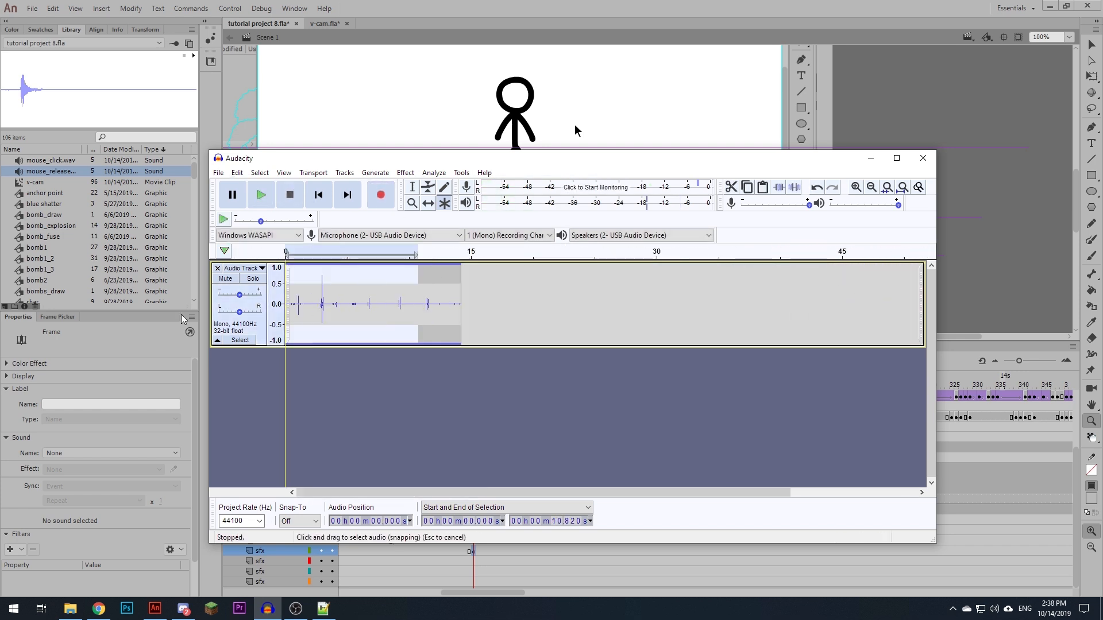
pyautogui.press('Delete')
pyautogui.scroll(4, 292, 316)
pyautogui.moveTo(527, 305); pyautogui.dragTo(852, 326)
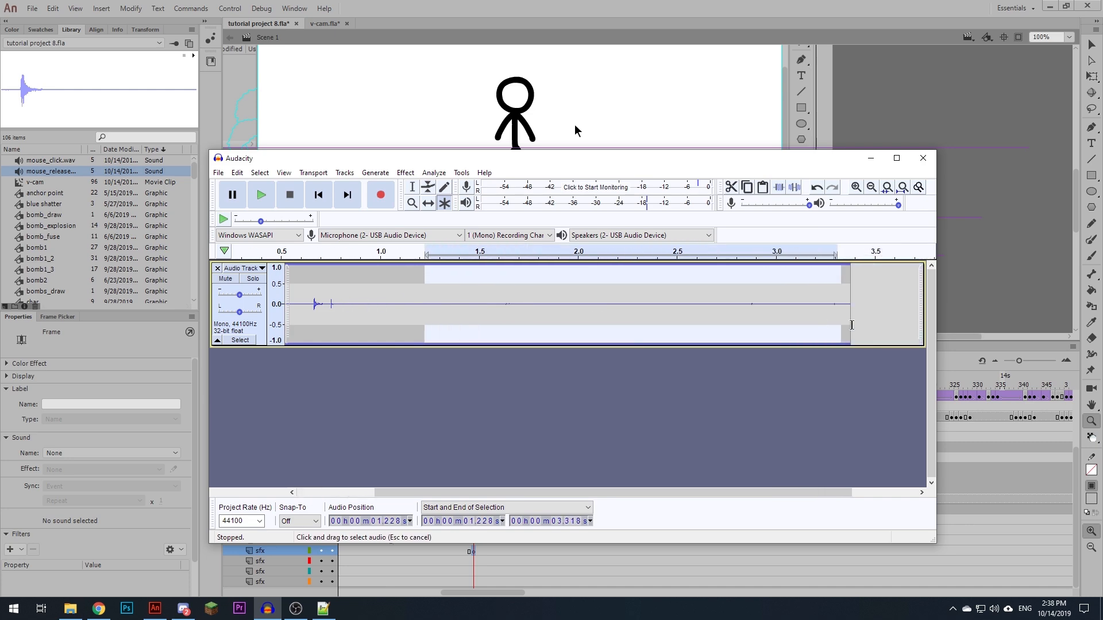
pyautogui.press('Delete')
# - Amplify the trimmed key press track by 10 dB
pyautogui.click(406, 172)
pyautogui.click(451, 49)
pyautogui.write('10')
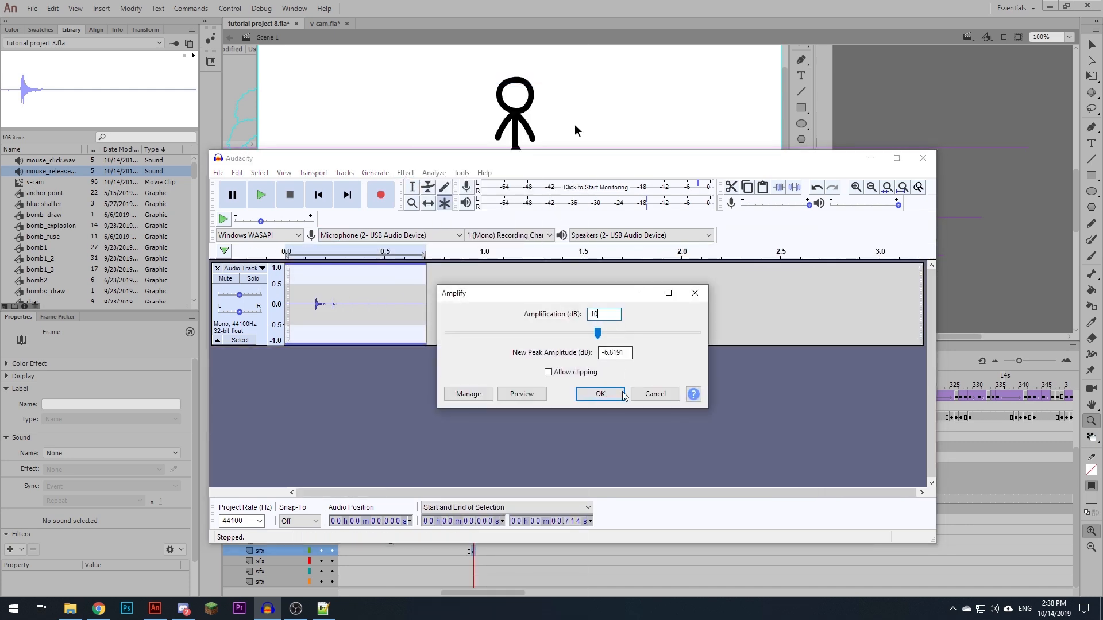
pyautogui.click(600, 394)
# - Capture a noise profile from the quiet stretch between about 0.38 and 0.64 seconds
pyautogui.moveTo(360, 305); pyautogui.dragTo(412, 305)
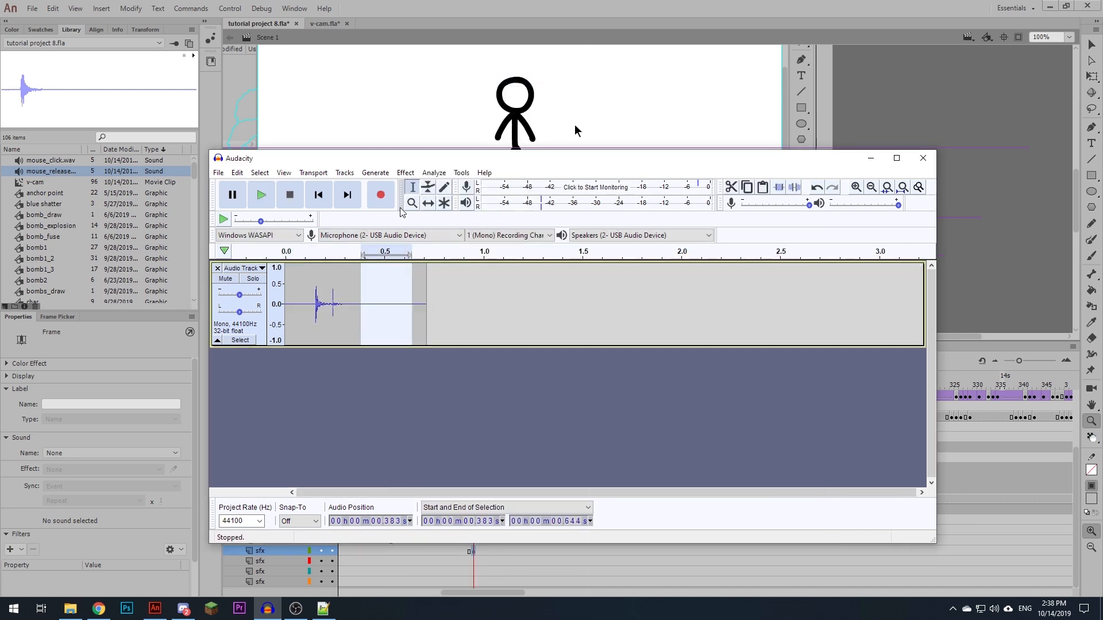
pyautogui.click(405, 172)
pyautogui.click(491, 249)
pyautogui.click(517, 359)
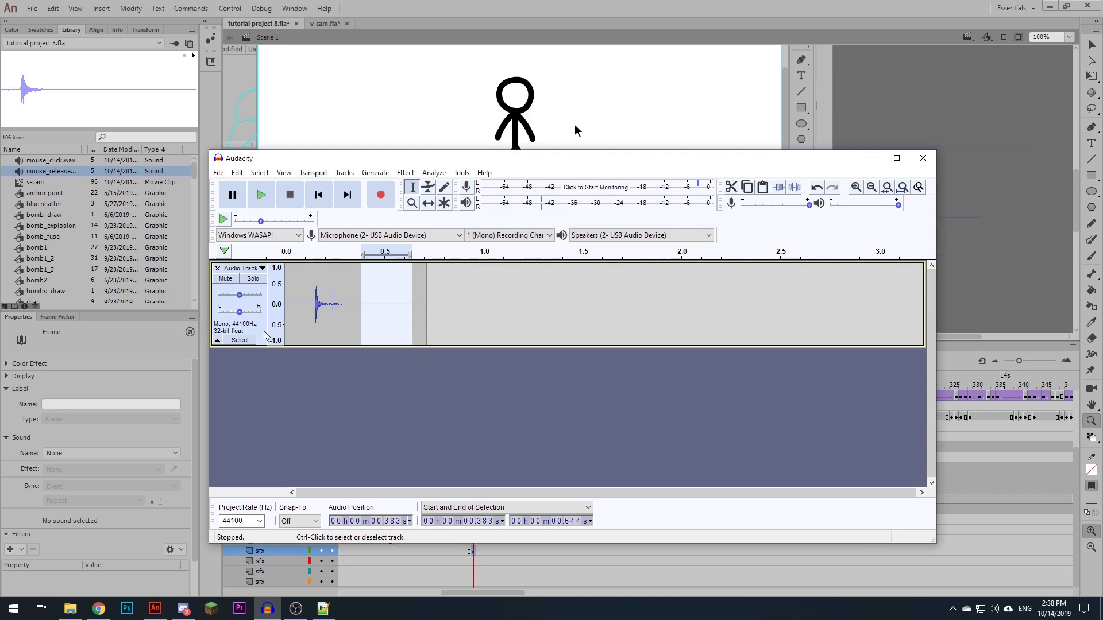
# - Apply Noise Reduction to the whole key press track and play the cleaned sound
pyautogui.click(264, 335)
pyautogui.click(406, 172)
pyautogui.click(469, 254)
pyautogui.press('Return')
pyautogui.click(293, 304)
pyautogui.press('space')
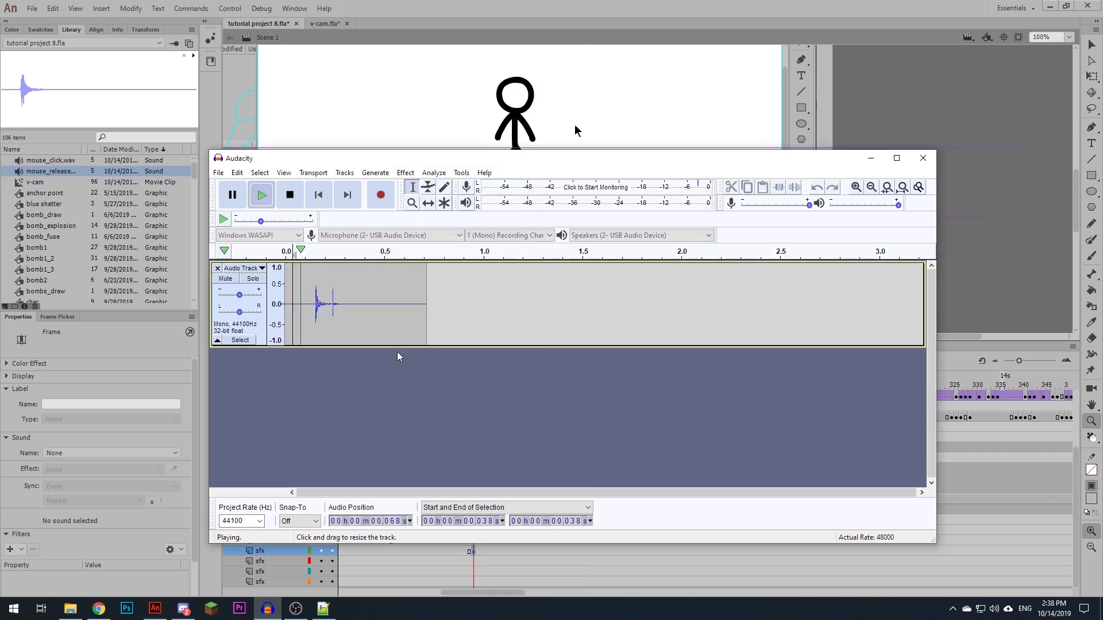
# - Delete the silence before the key press and export the sound as key_press.wav to the Bloop Stick Figure folder with empty metadata tags
pyautogui.moveTo(313, 304); pyautogui.dragTo(241, 315)
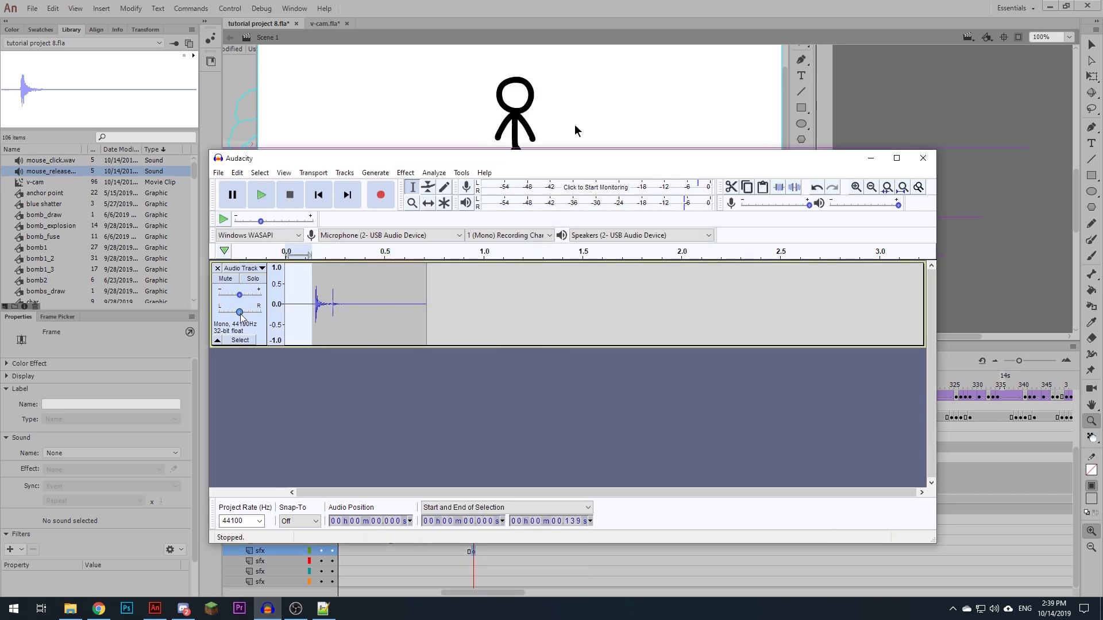
pyautogui.press('Delete')
pyautogui.click(218, 173)
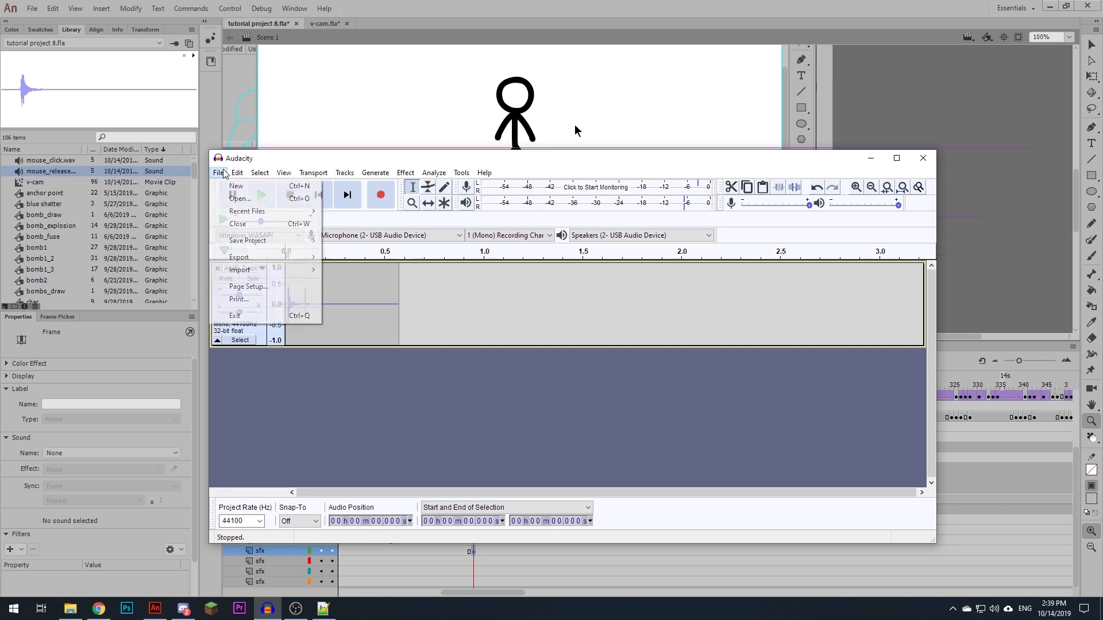
pyautogui.moveTo(279, 260)
pyautogui.click(351, 269)
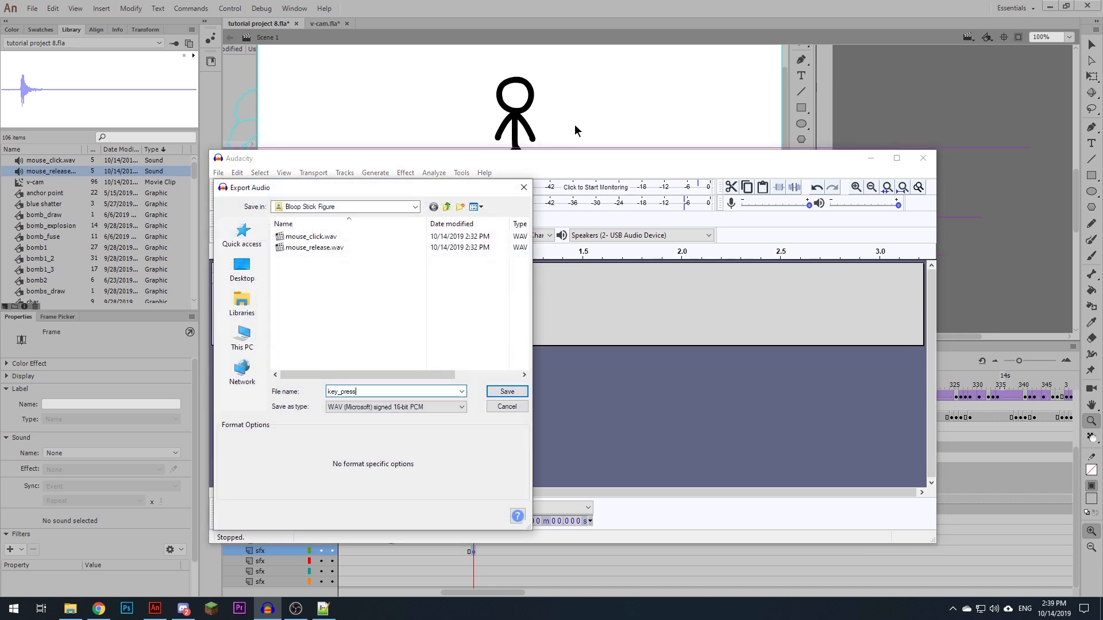
pyautogui.click(508, 391)
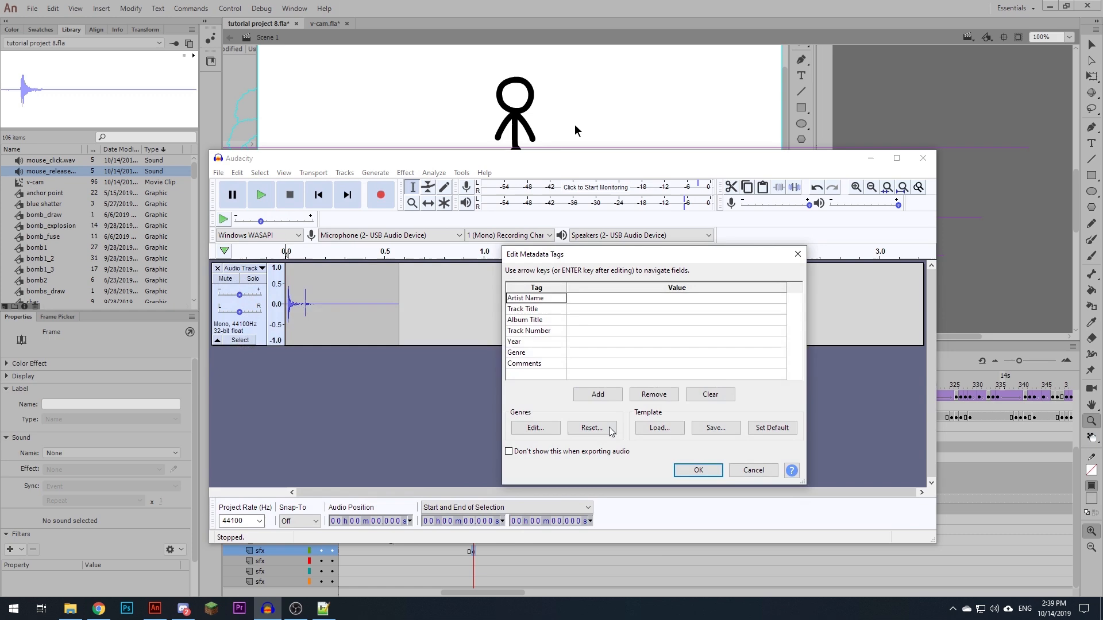
pyautogui.click(699, 469)
# - Return to Adobe Animate, import key_press.wav onto the frame 221 keyframe of the fourth sfx layer and play back that section
pyautogui.click(871, 158)
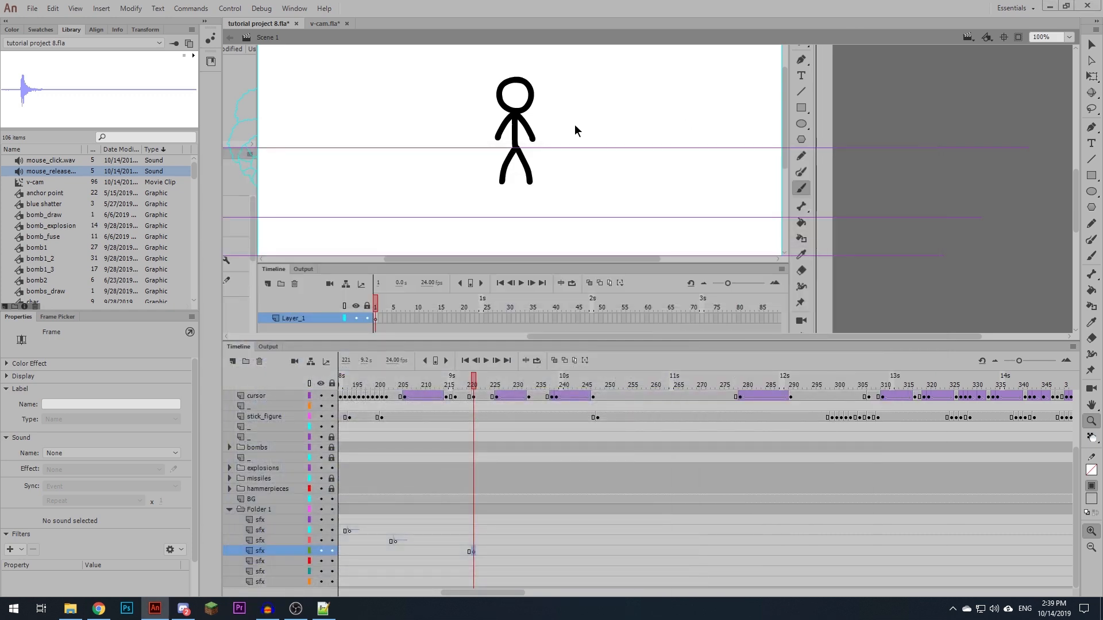
pyautogui.moveTo(680, 179); pyautogui.dragTo(603, 223)
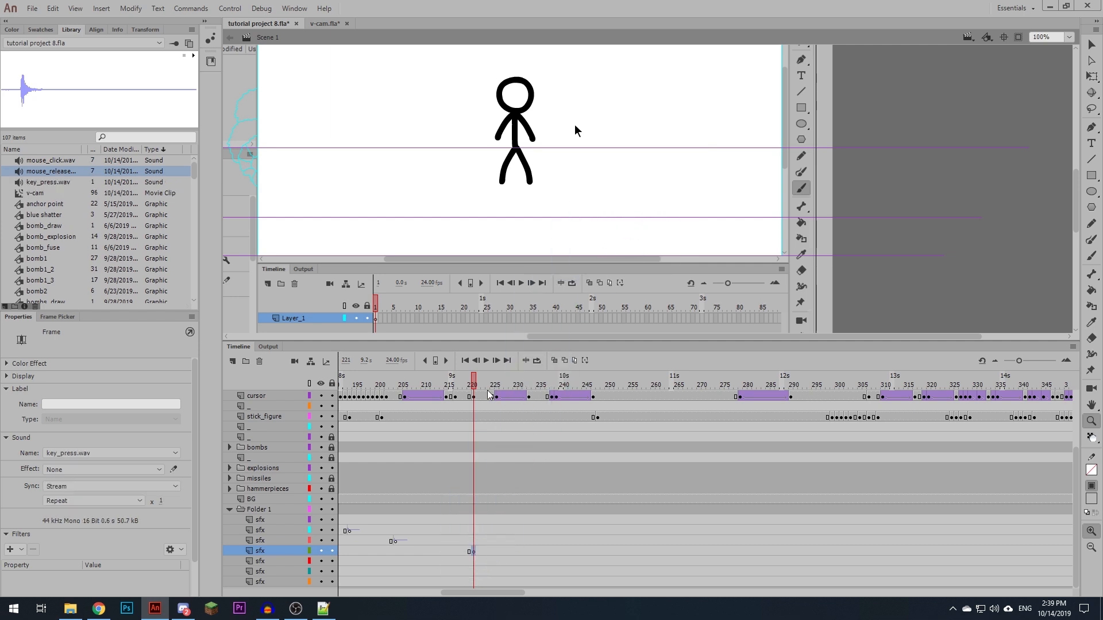
pyautogui.moveTo(475, 382); pyautogui.dragTo(437, 380)
pyautogui.press('Return')
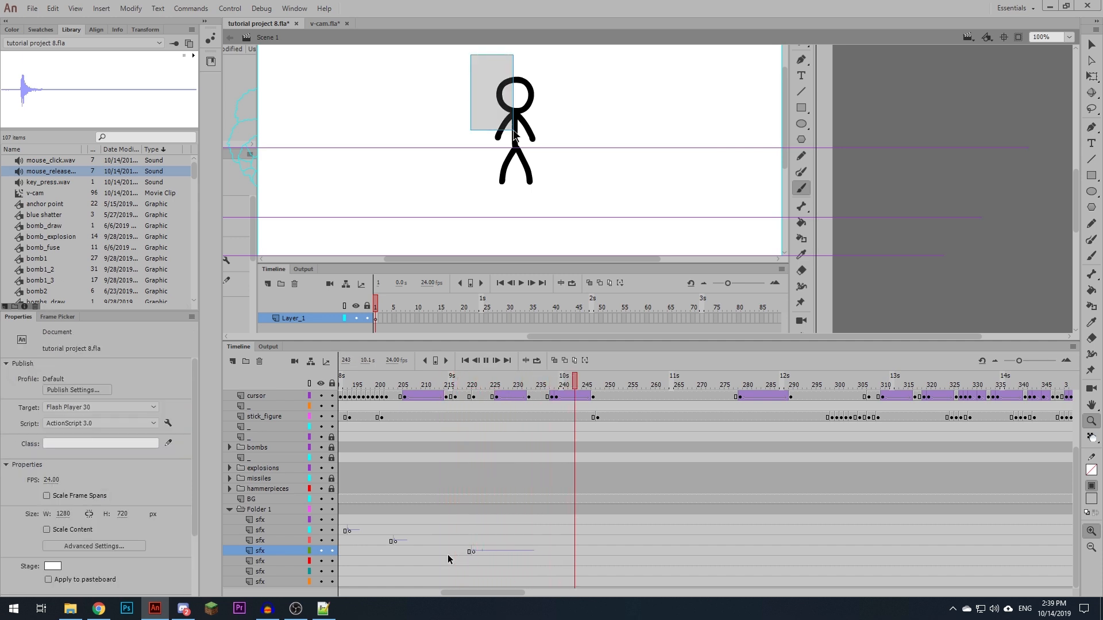
pyautogui.press('Return')
# - Copy the mouse click sound onto the second sfx layer at about frame 239, where the cursor starts its selection drag
pyautogui.moveTo(595, 193); pyautogui.dragTo(592, 250)
pyautogui.moveTo(576, 380); pyautogui.dragTo(552, 389)
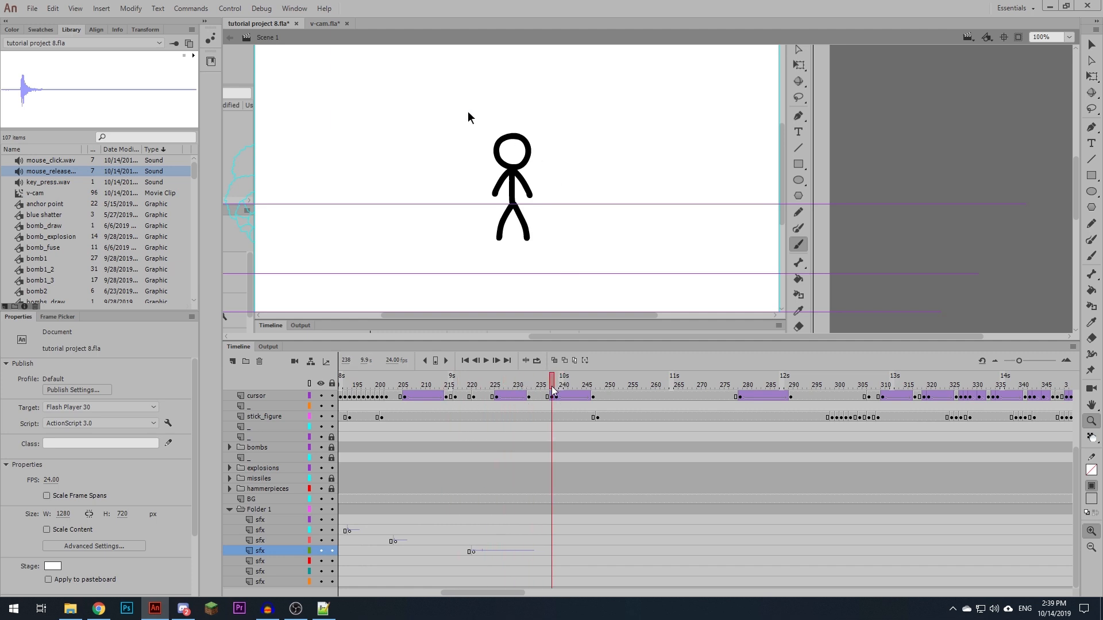
pyautogui.click(551, 531)
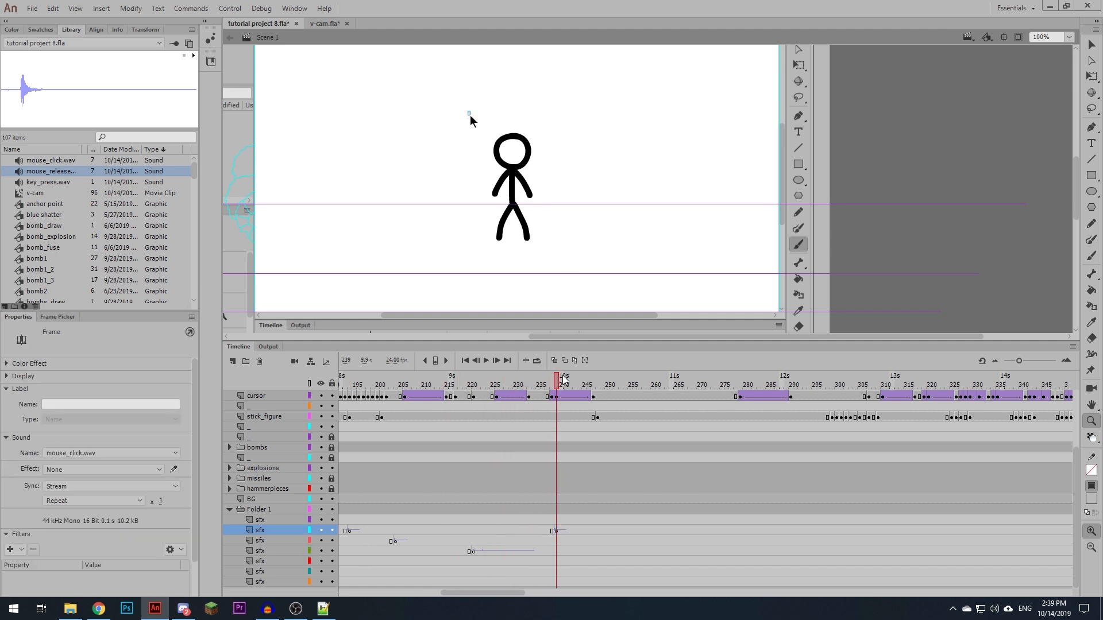
# - Copy the mouse release sound onto the third sfx layer at about frame 249, where the selection drag ends, and play back the section
pyautogui.moveTo(566, 383); pyautogui.dragTo(593, 386)
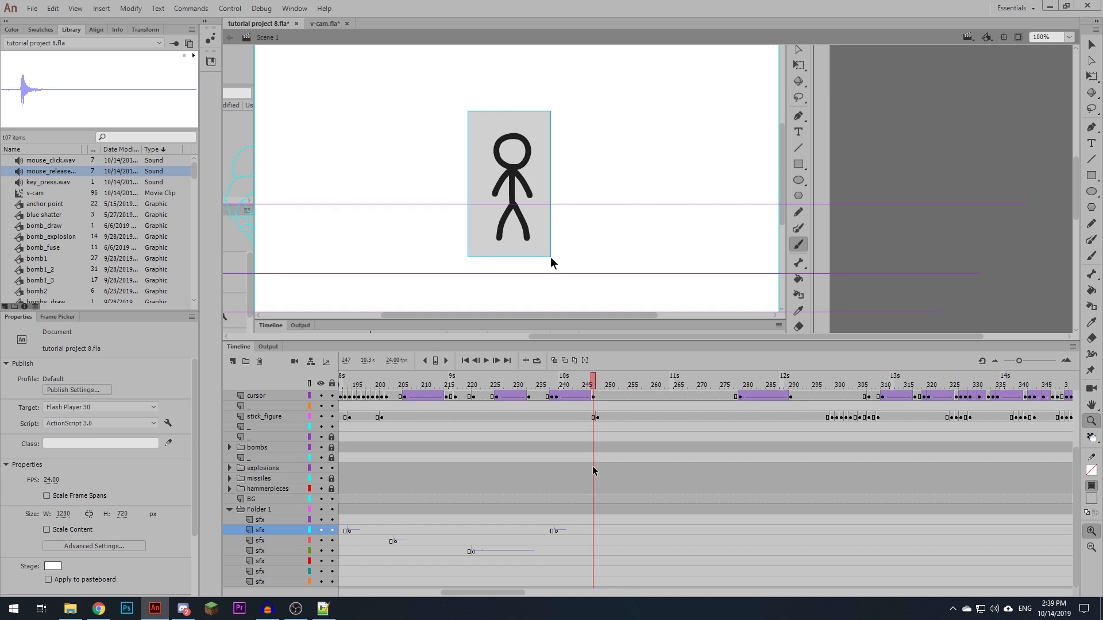
pyautogui.click(597, 541)
pyautogui.moveTo(598, 546); pyautogui.dragTo(602, 546)
pyautogui.click(524, 502)
pyautogui.press('Return')
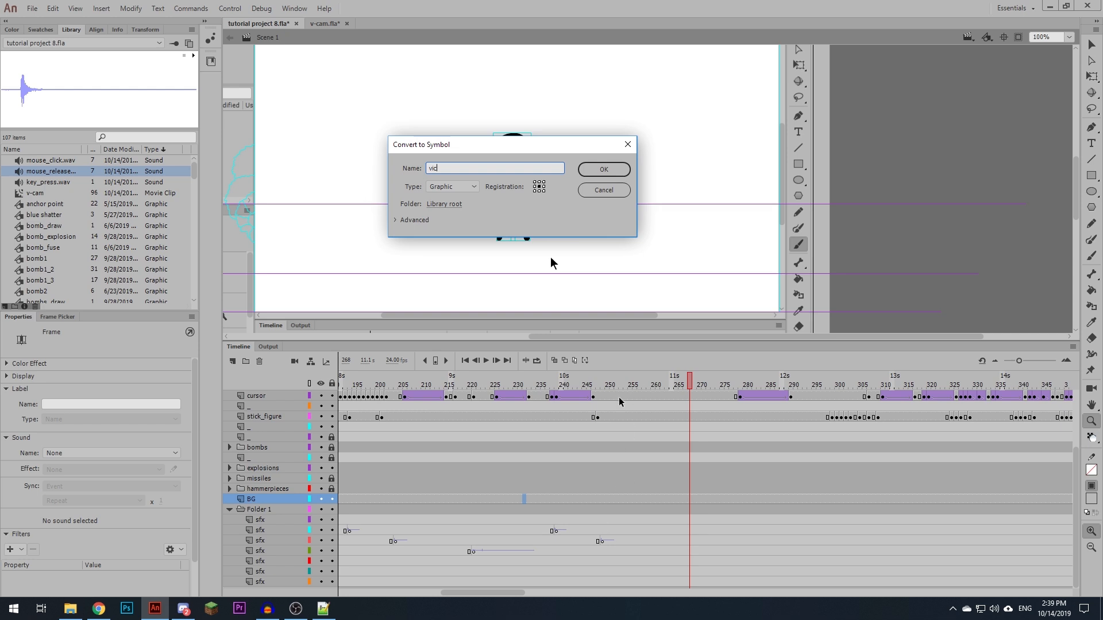
# - Add a keyframe at frame 264 of the fifth sfx layer and audition keyboard_typing_5.wav and keyboard_typing_3.wav from the typing results in SOUND EFFECTS
pyautogui.moveTo(601, 391); pyautogui.dragTo(671, 410)
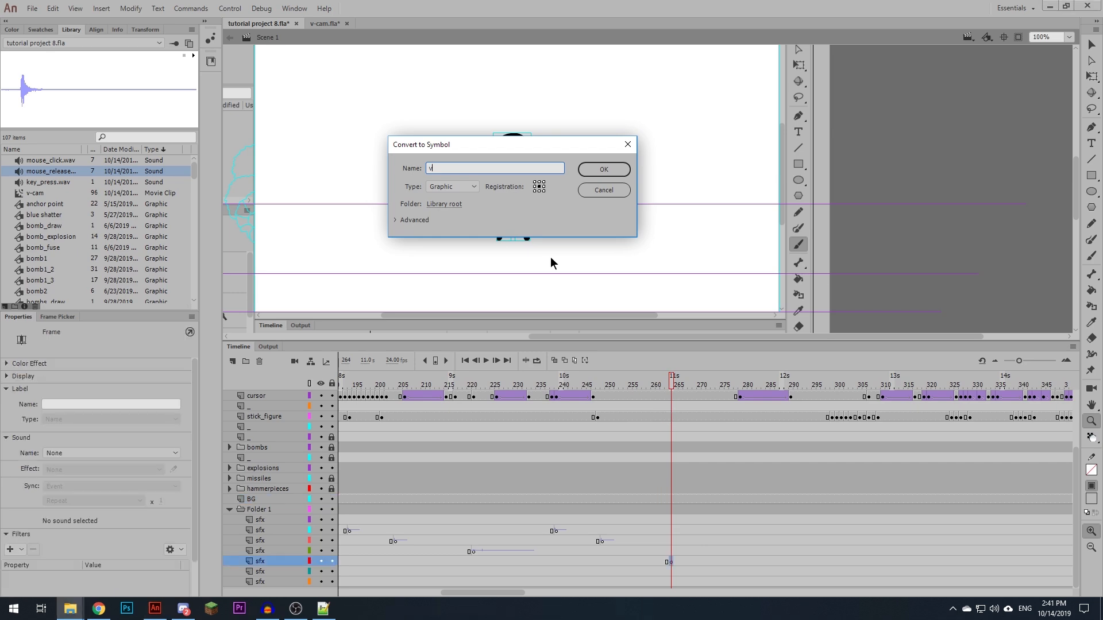
pyautogui.moveTo(678, 0); pyautogui.dragTo(759, 0)
pyautogui.moveTo(827, 0); pyautogui.dragTo(922, 132)
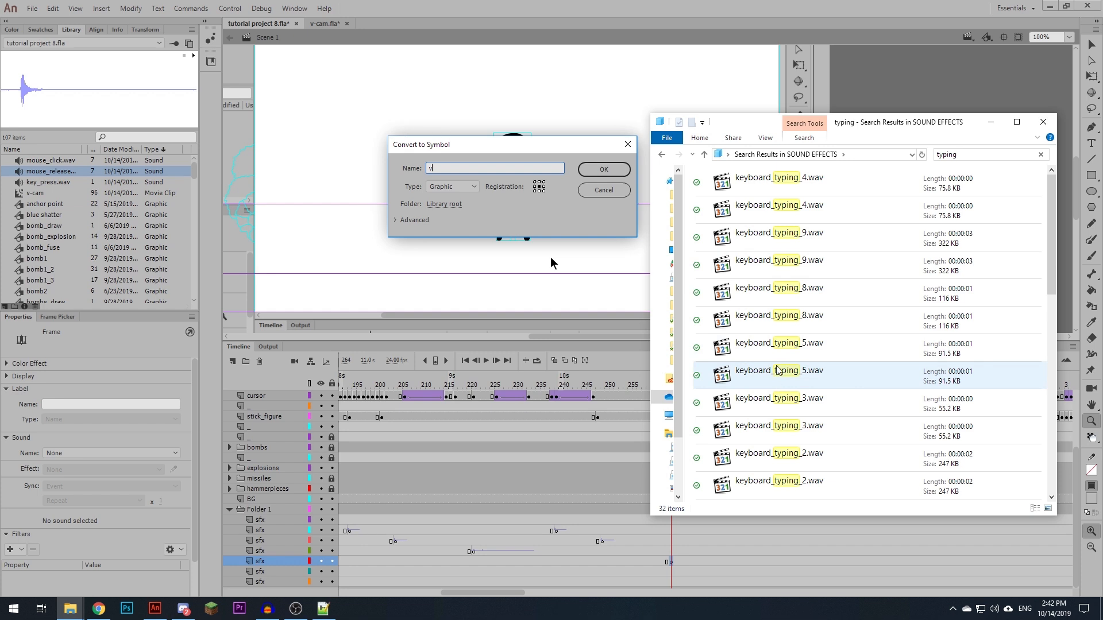
pyautogui.doubleClick(785, 348)
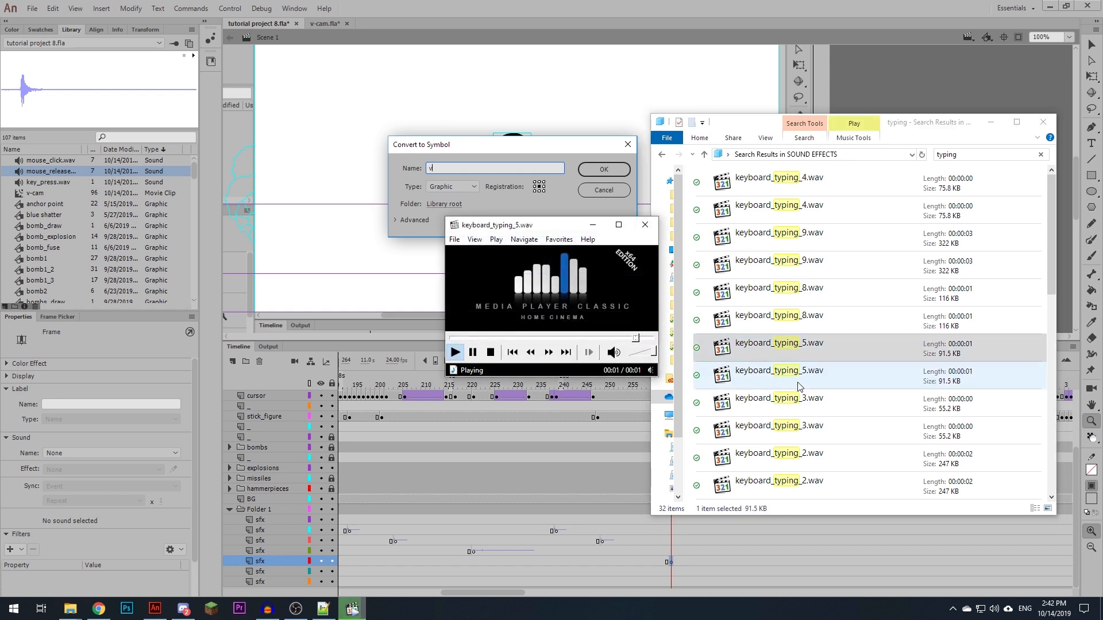
pyautogui.doubleClick(798, 402)
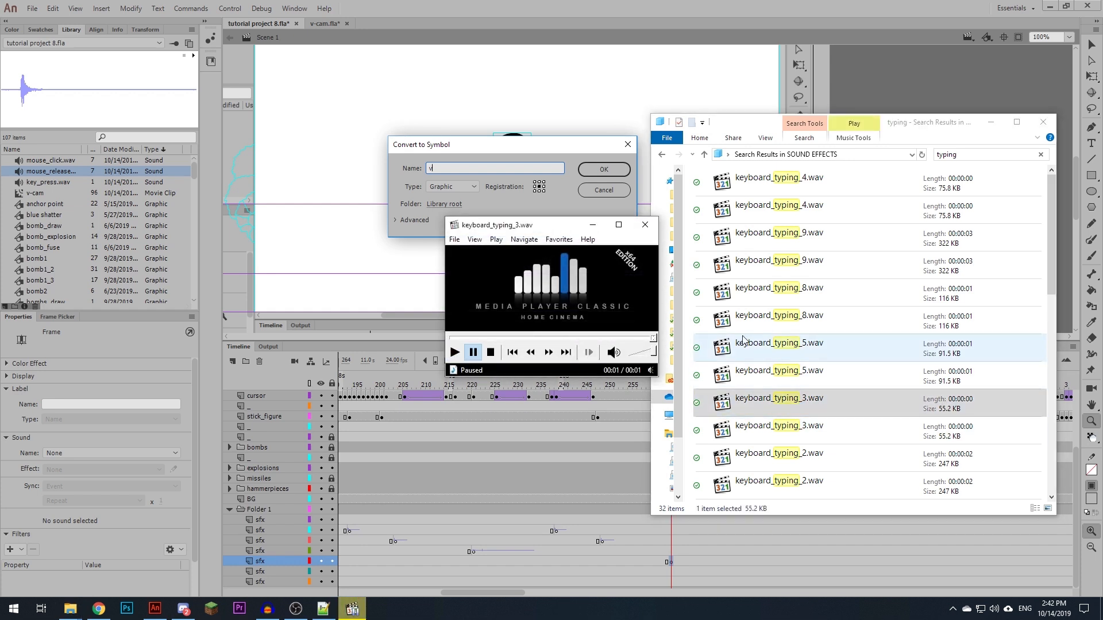
pyautogui.click(594, 225)
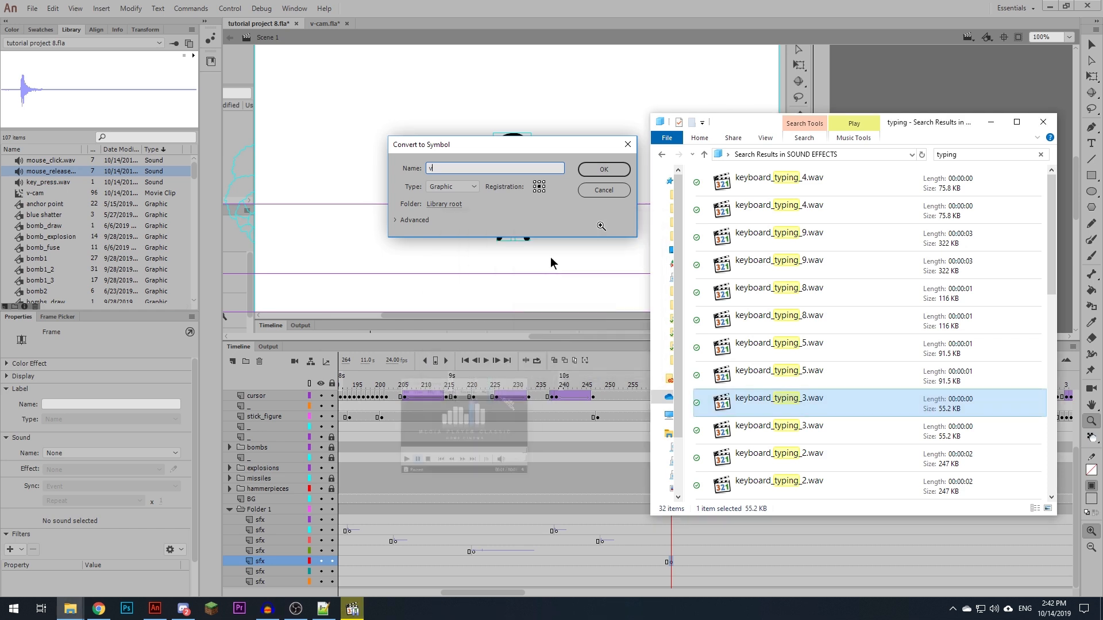
# - Place keyboard_typing_3.wav on the frame 264 keyframe of the fifth sfx layer and play back the typing section
pyautogui.moveTo(801, 402); pyautogui.dragTo(632, 562)
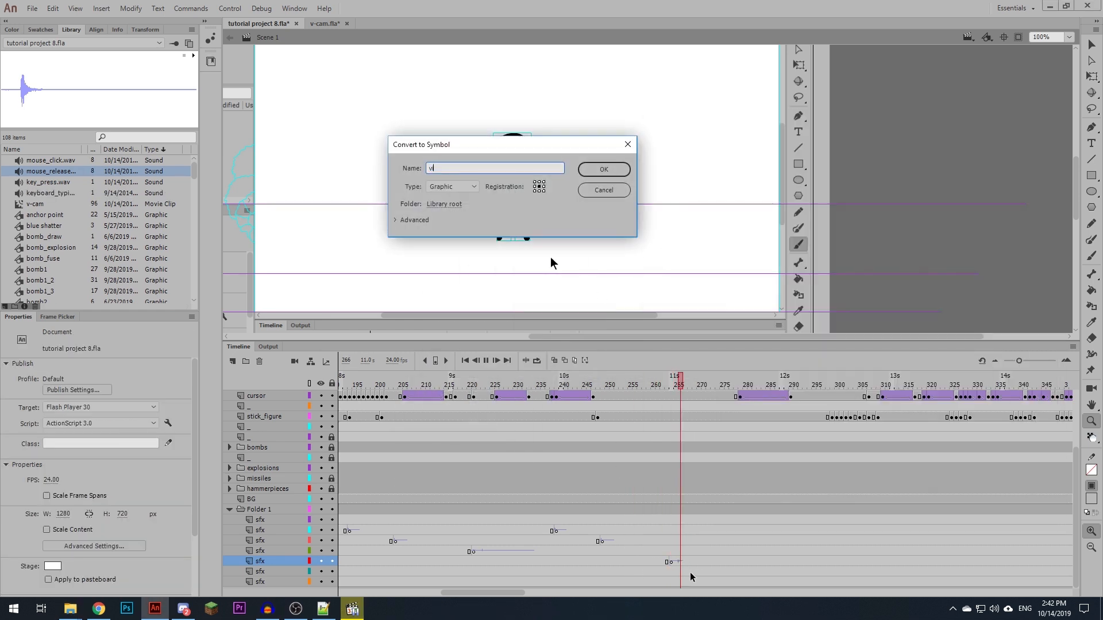
pyautogui.click(717, 551)
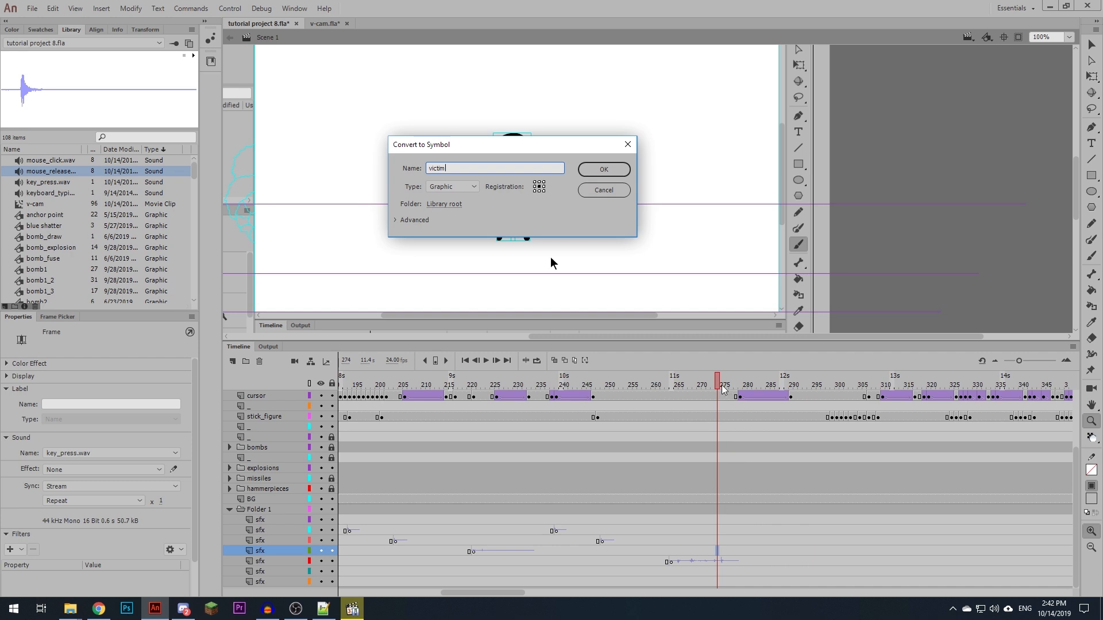
pyautogui.press('Return')
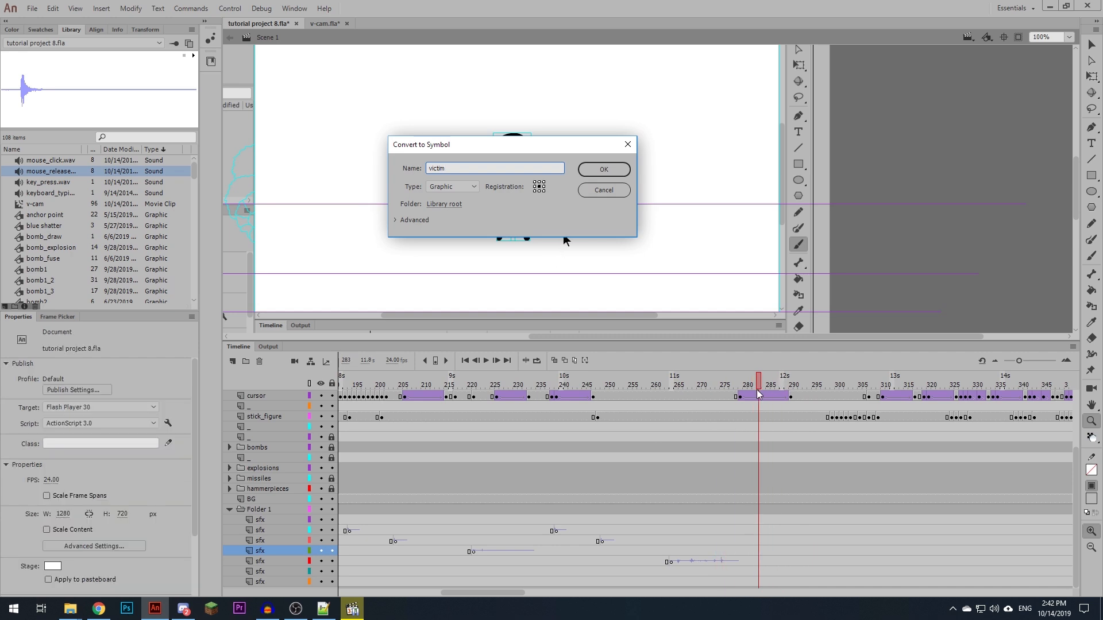
# - Move frames 259 to 299 of the cursor layer onto the unnamed layer directly below Layer_4
pyautogui.scroll(3, 757, 460)
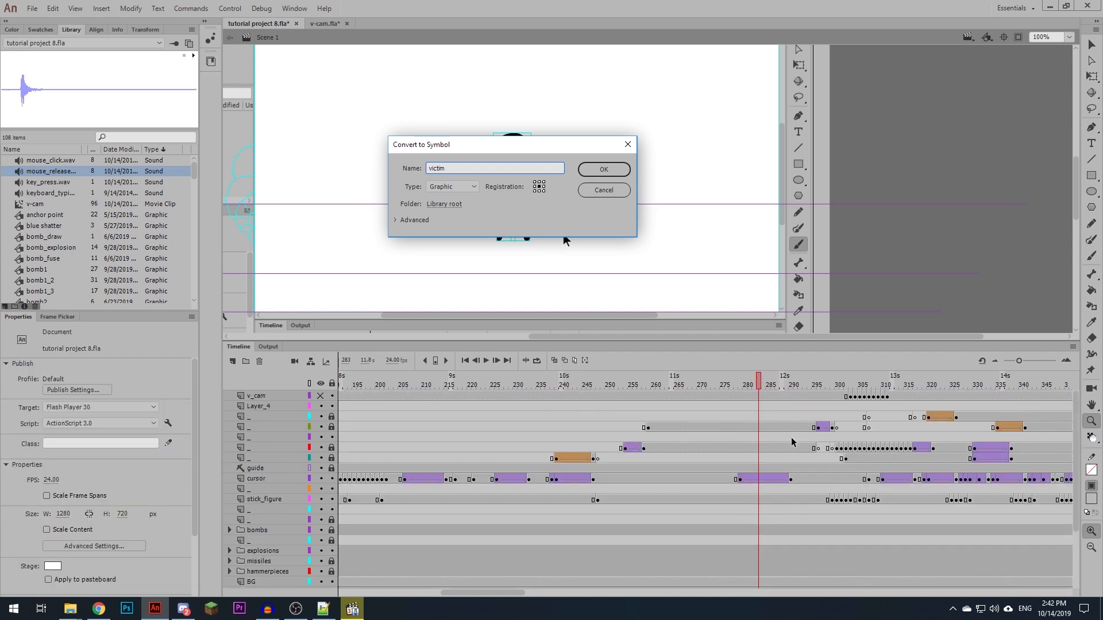
pyautogui.click(760, 482)
pyautogui.click(838, 480)
pyautogui.click(649, 479)
pyautogui.press('F8')
pyautogui.press('Escape')
pyautogui.keyDown('shift'); pyautogui.click(831, 479); pyautogui.keyUp('shift')
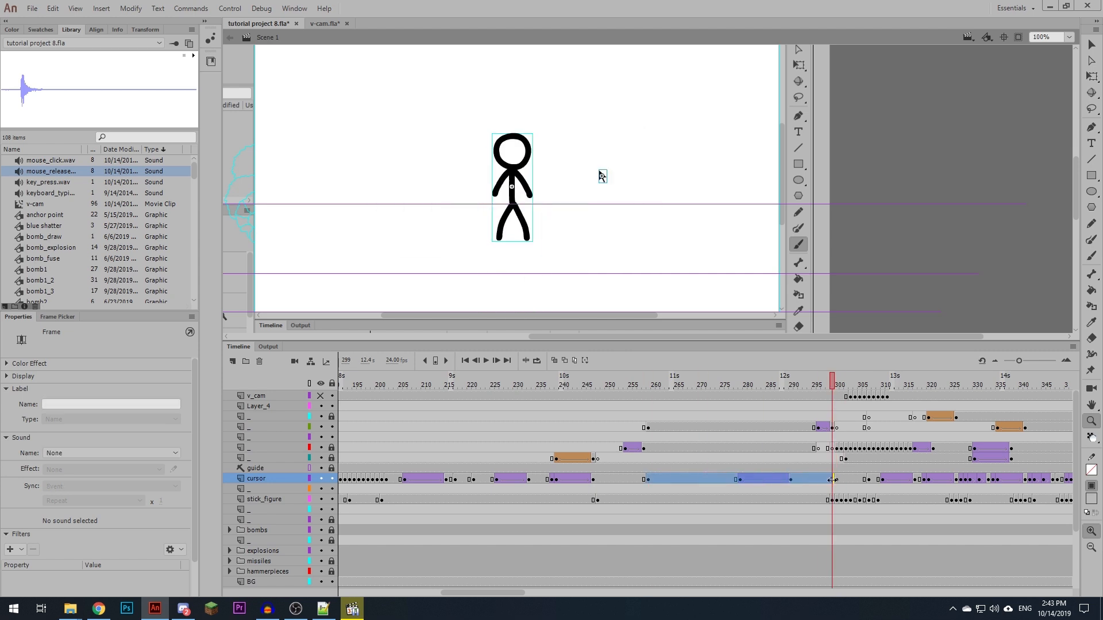
pyautogui.moveTo(828, 480); pyautogui.dragTo(827, 420)
# - Insert blank keyframes at frame 300 of the layer below Layer_4 and at frame 259 of the cursor layer
pyautogui.click(836, 418)
pyautogui.press('F7')
pyautogui.click(648, 481)
pyautogui.press('F8')
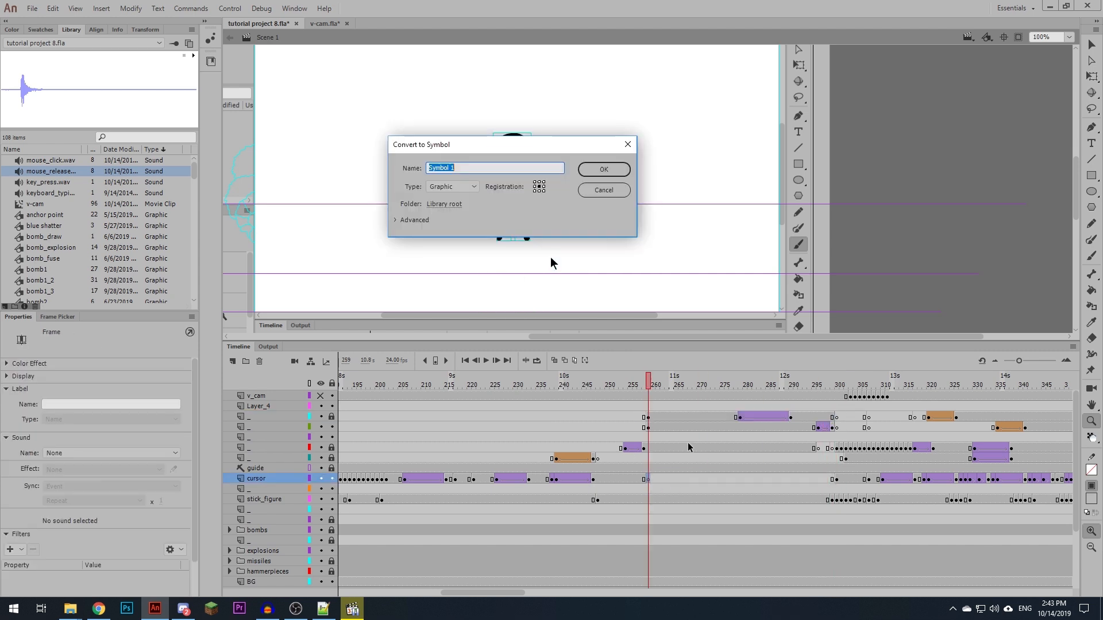
pyautogui.write('v')
pyautogui.write('ictim')
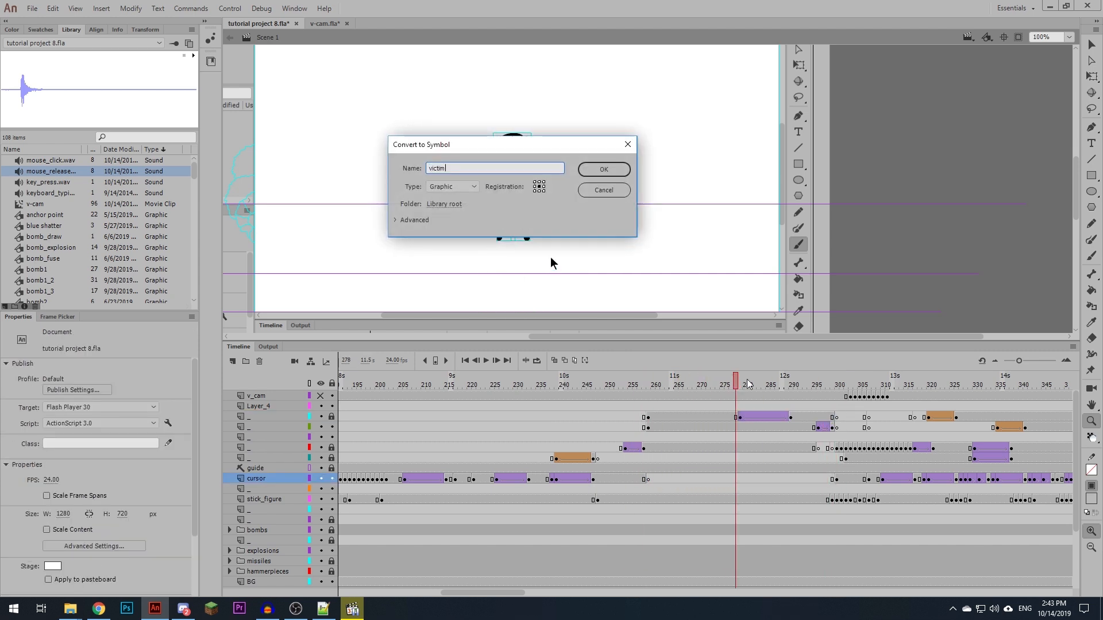
# - Copy the mouse click sound to frame 296 of the second sfx layer and the mouse release sound to about frame 298 of the third
pyautogui.moveTo(786, 379); pyautogui.dragTo(817, 381)
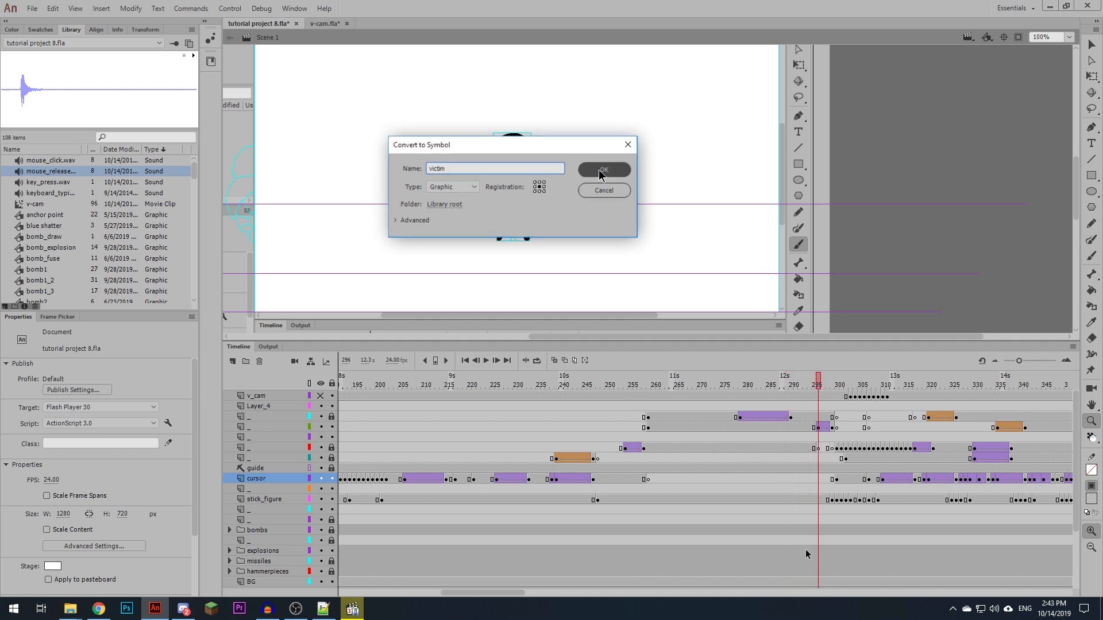
pyautogui.scroll(-3, 806, 550)
pyautogui.click(817, 530)
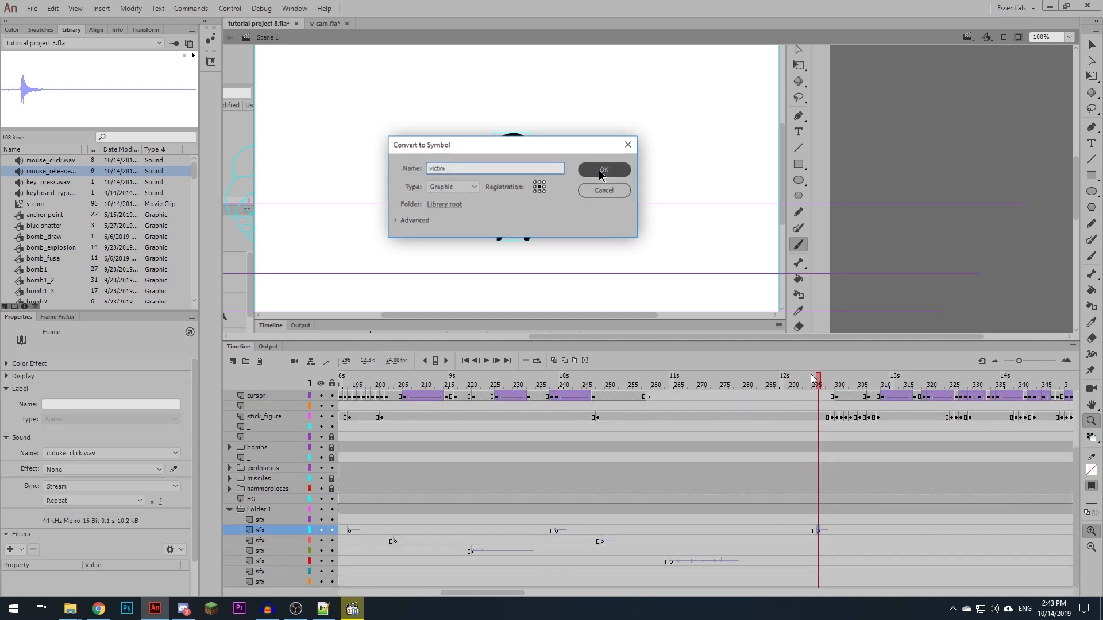
pyautogui.click(822, 542)
pyautogui.moveTo(822, 542); pyautogui.dragTo(828, 541)
pyautogui.click(802, 534)
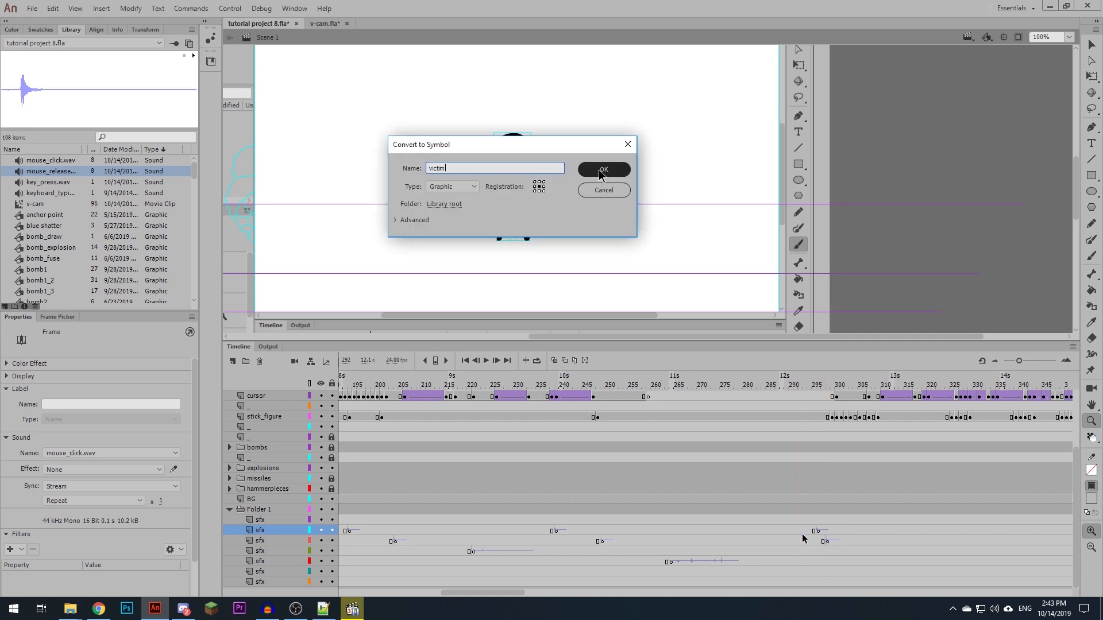
pyautogui.press('Return')
# - Add a keyframe at frame 303 of the fifth sfx layer and search the SOUND EFFECTS folder for glass
pyautogui.moveTo(803, 390); pyautogui.dragTo(845, 389)
pyautogui.press(',')
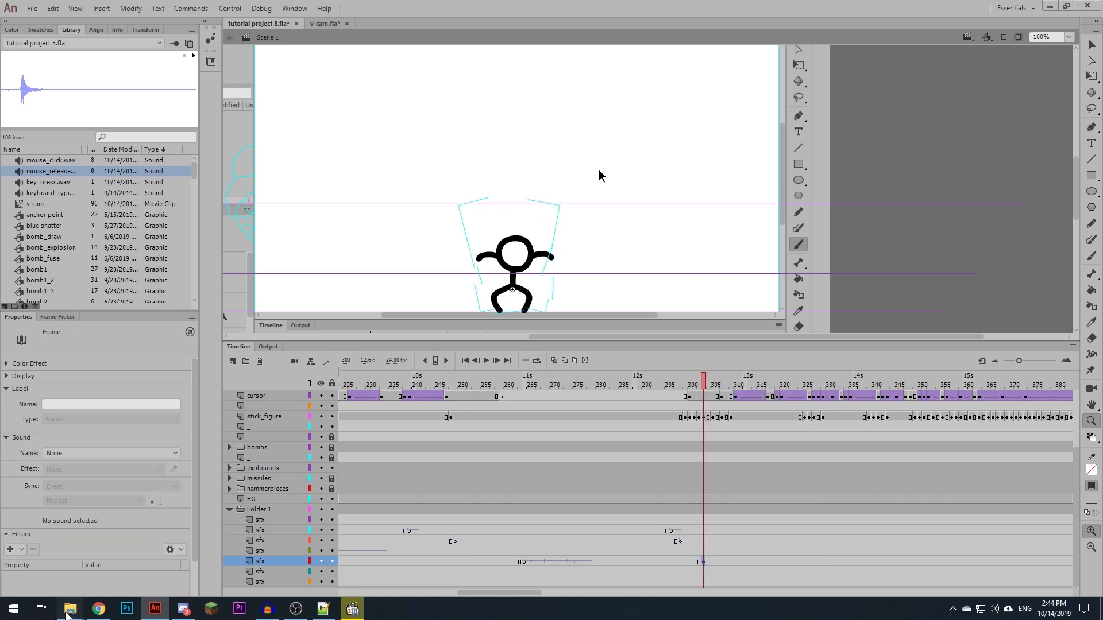
pyautogui.moveTo(67, 613)
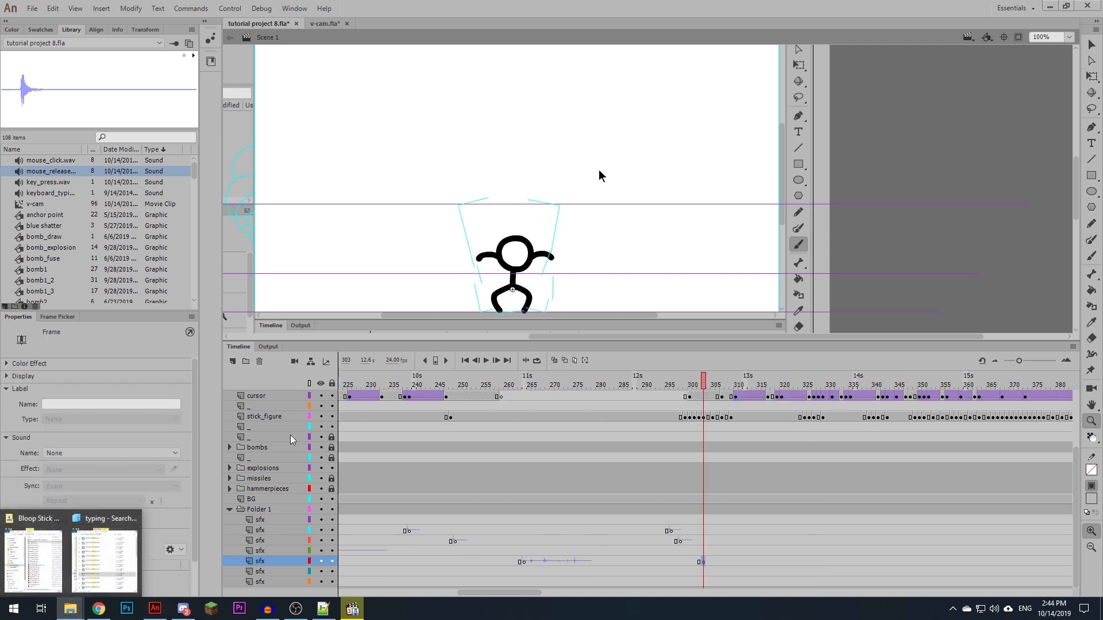
pyautogui.click(95, 564)
pyautogui.click(991, 156)
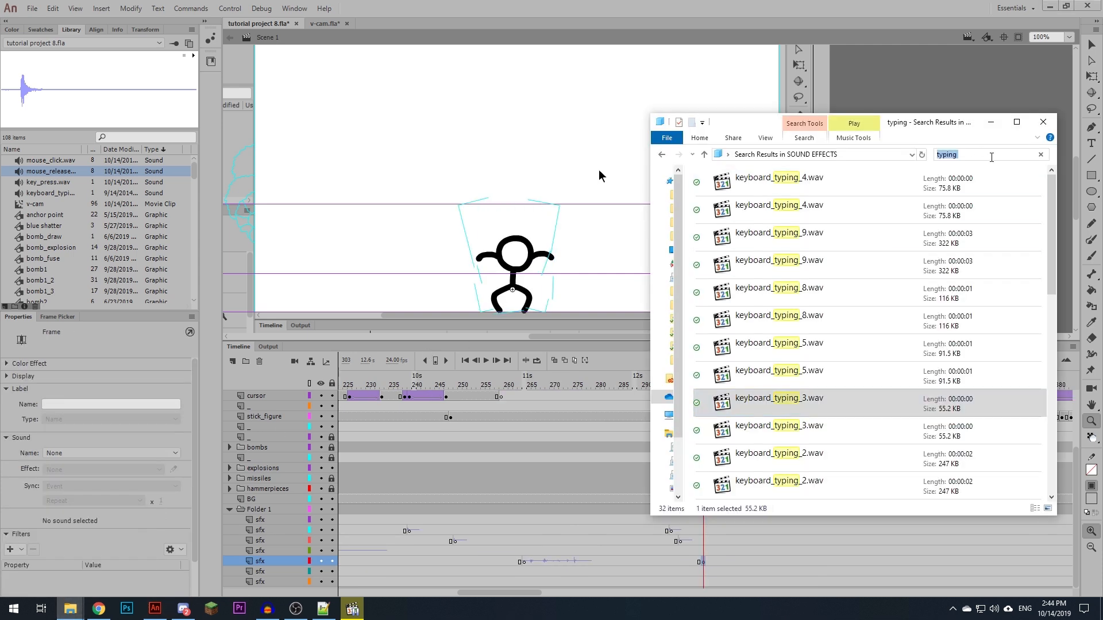
pyautogui.write('glass')
# - Audition glass_break.wav and the numbered glass WAV files from the search results
pyautogui.doubleClick(765, 235)
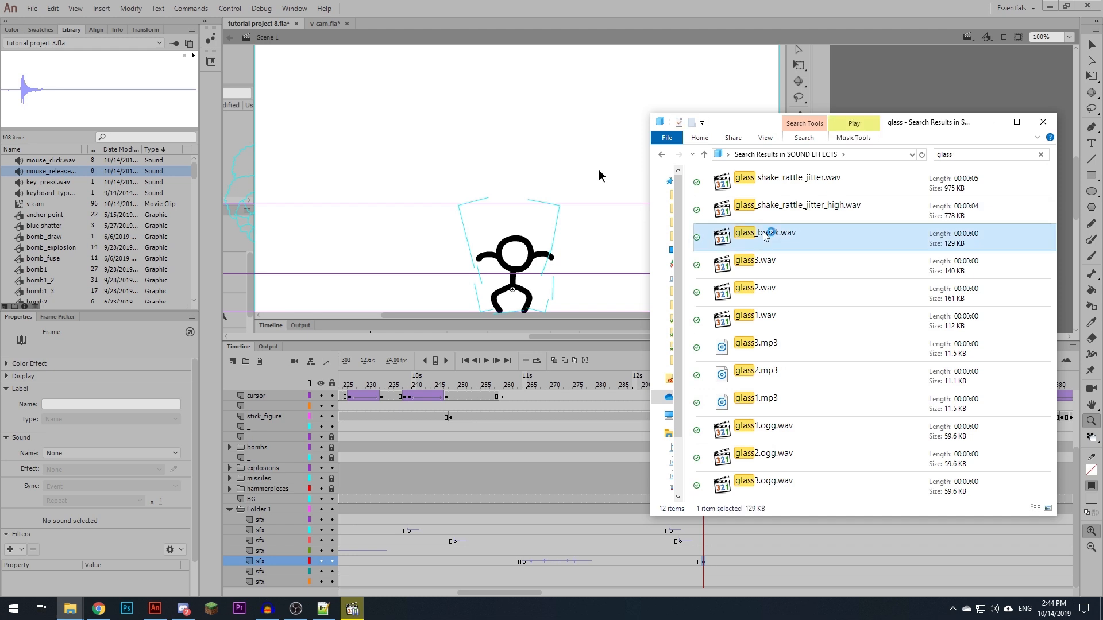
pyautogui.doubleClick(764, 278)
pyautogui.doubleClick(765, 299)
pyautogui.doubleClick(768, 323)
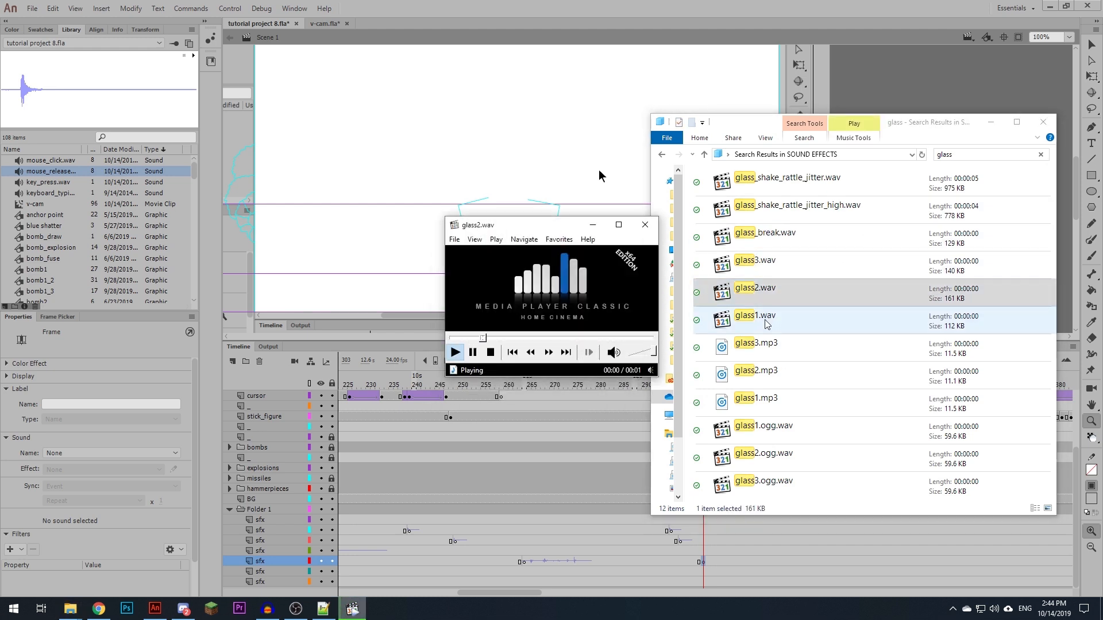
pyautogui.doubleClick(769, 246)
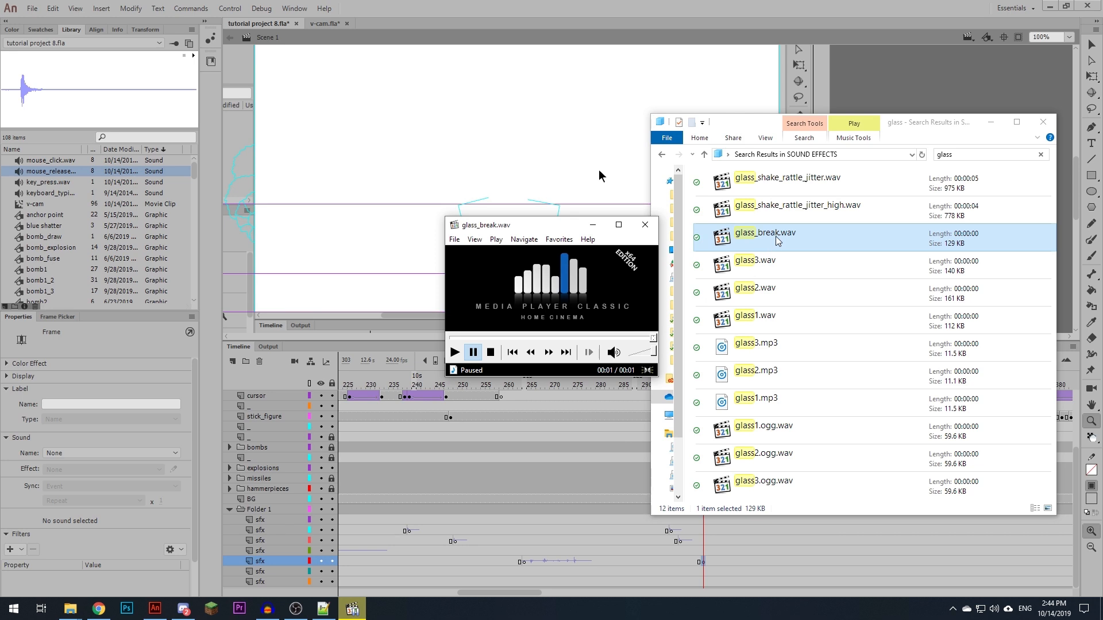
# - Place glass_break.wav on the frame 303 keyframe of the fifth sfx layer and play back the landing
pyautogui.moveTo(778, 240); pyautogui.dragTo(596, 103)
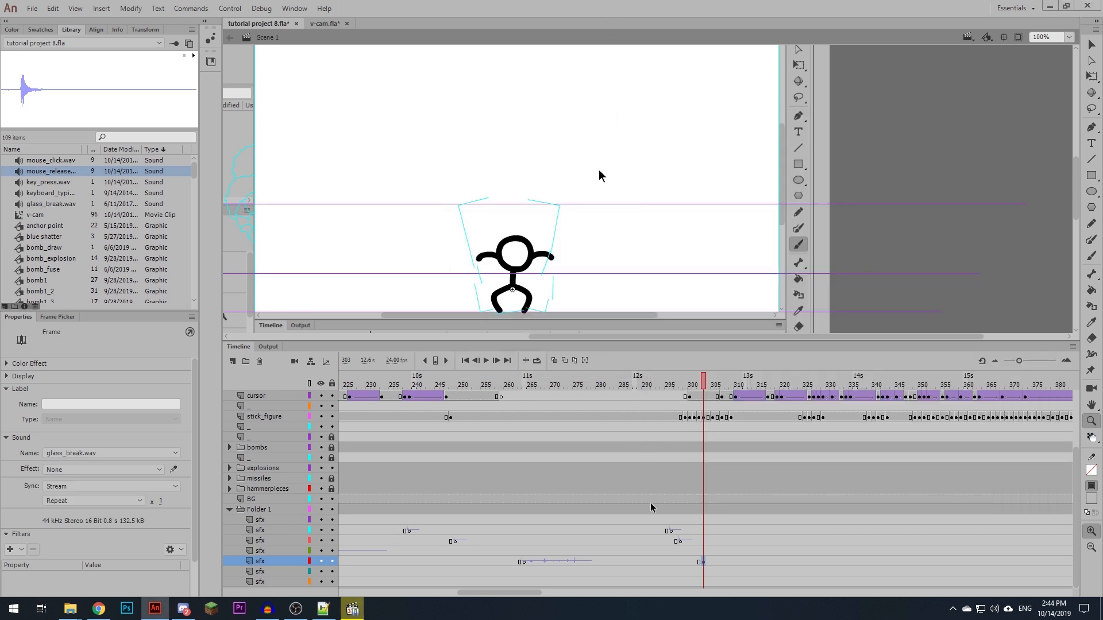
pyautogui.click(662, 549)
pyautogui.press('Return')
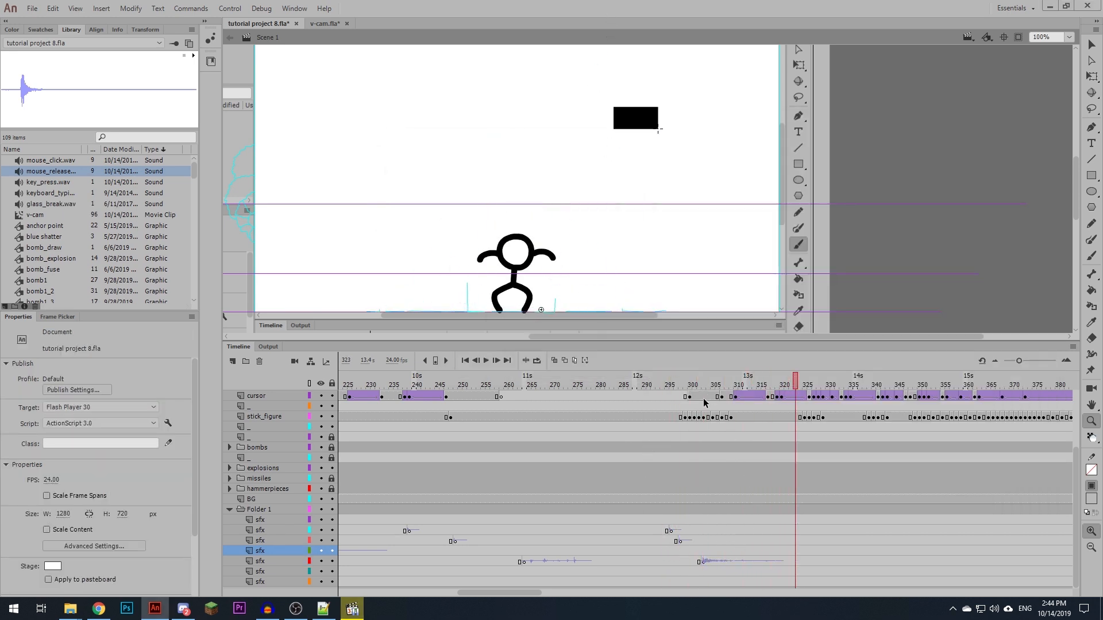
# - Add a keyframe at frame 302 of the fourth sfx layer and search the SOUND EFFECTS folder for thud
pyautogui.click(698, 384)
pyautogui.click(699, 552)
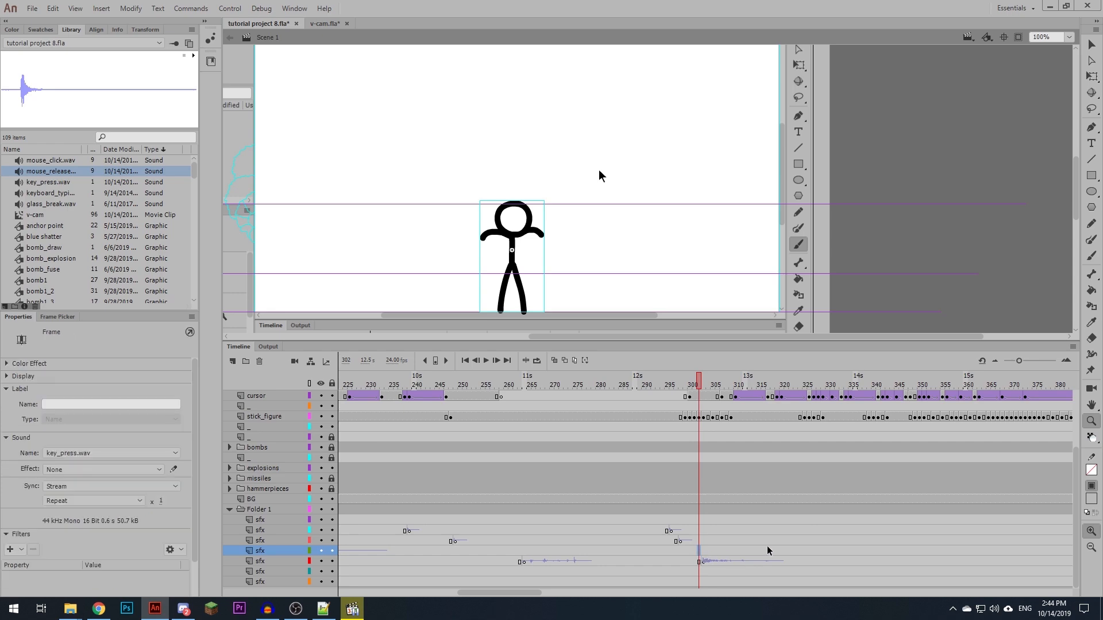
pyautogui.press('F6')
pyautogui.click(73, 612)
pyautogui.click(57, 519)
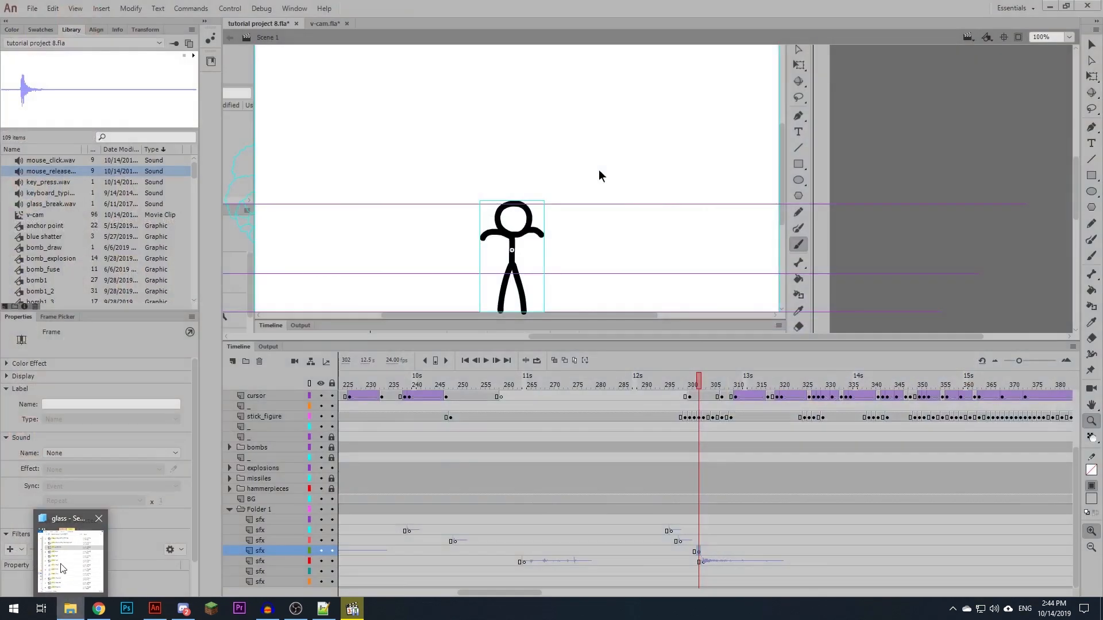
pyautogui.click(62, 568)
pyautogui.click(986, 153)
pyautogui.write('thud')
# - Audition several thud sounds, place thud_med.wav on the frame 302 keyframe of the fourth sfx layer and play it back
pyautogui.doubleClick(837, 235)
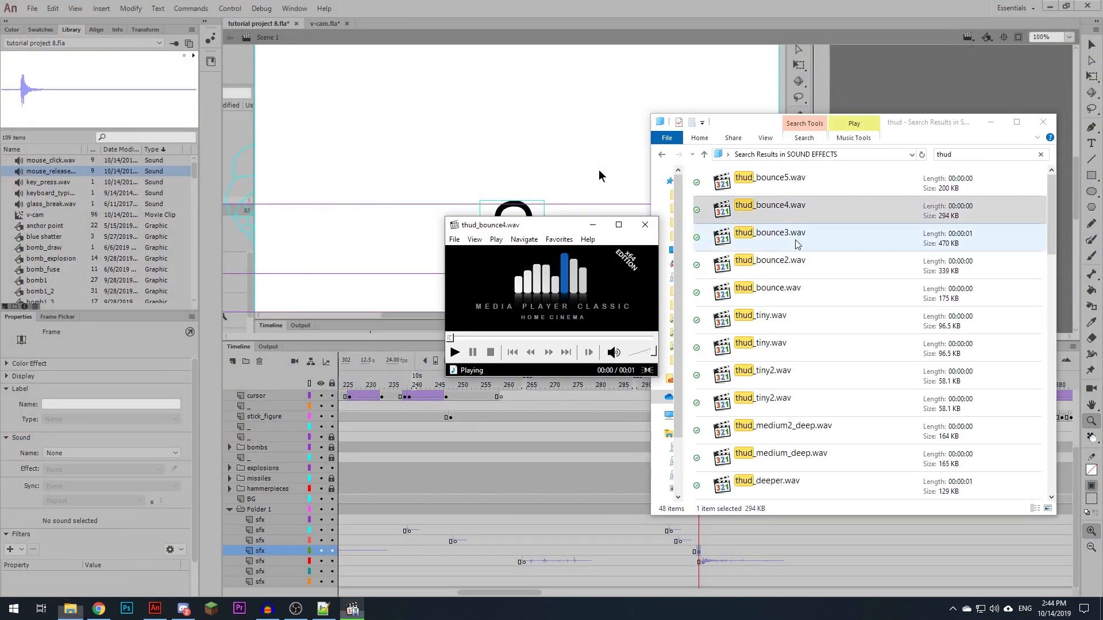
pyautogui.doubleClick(778, 319)
pyautogui.doubleClick(792, 383)
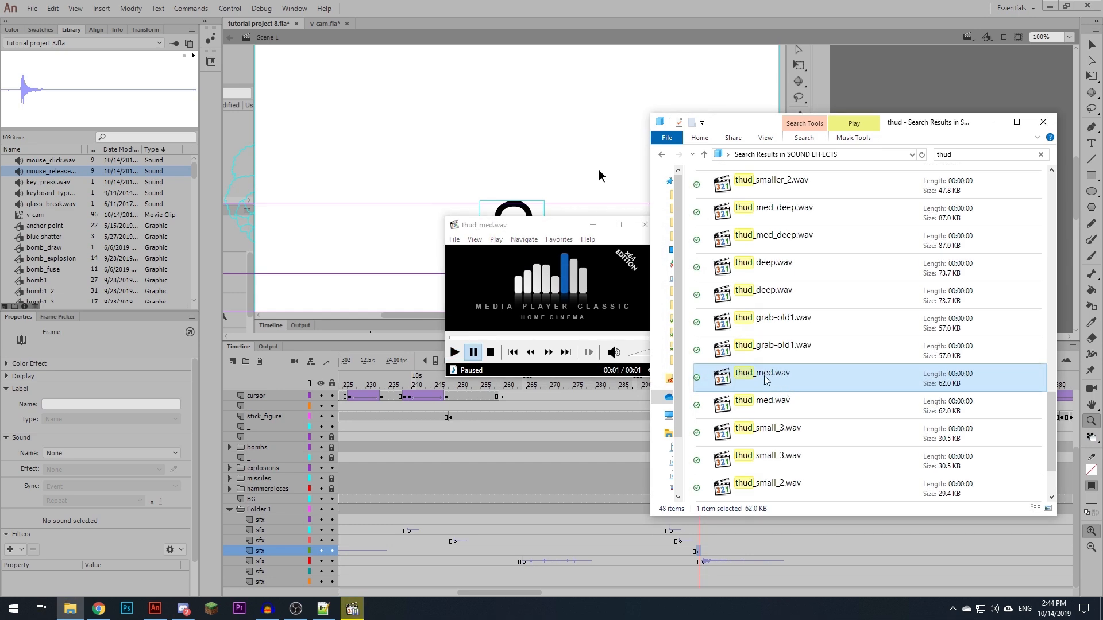
pyautogui.moveTo(765, 378); pyautogui.dragTo(548, 145)
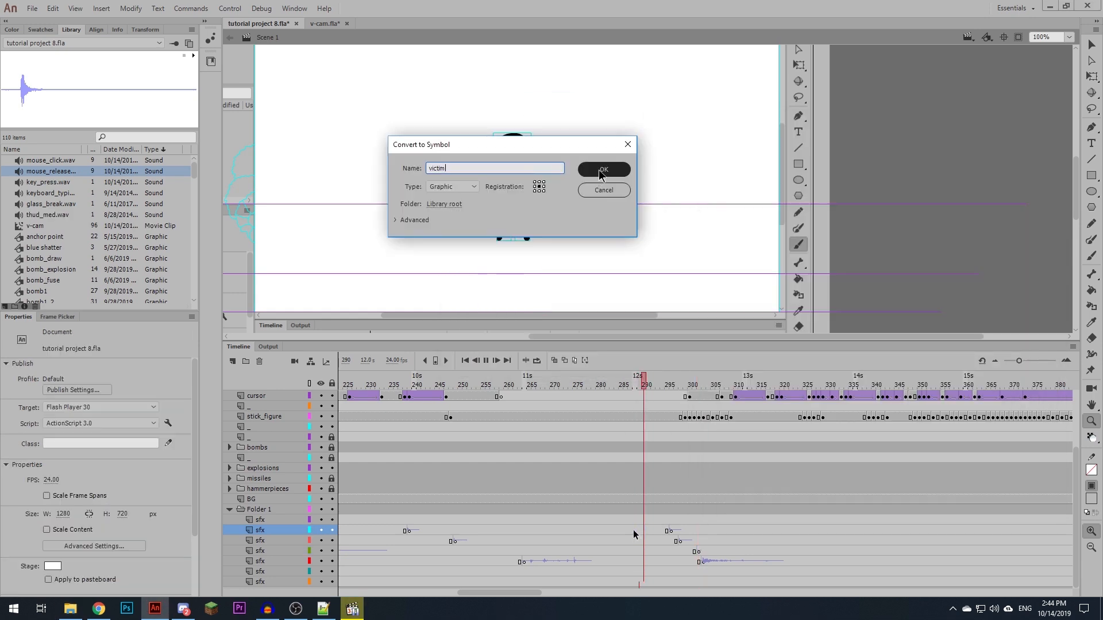
pyautogui.press('Return')
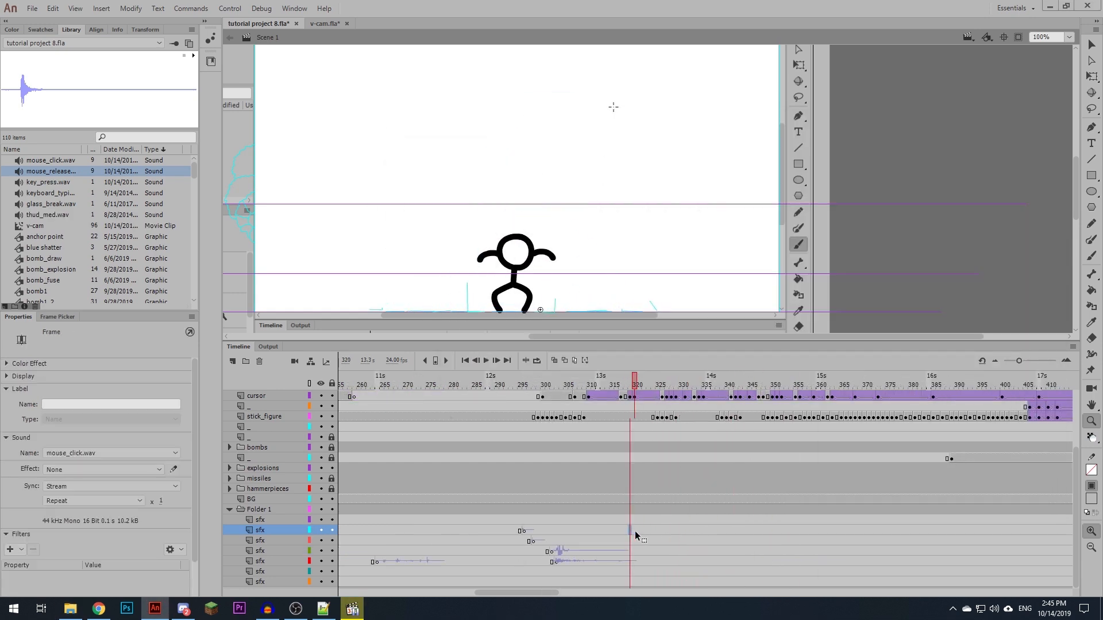
# - Paste the mouse click sound at about frames 320 and 335 of the second sfx layer and mouse release at about 328 and 342 of the third
pyautogui.click(674, 396)
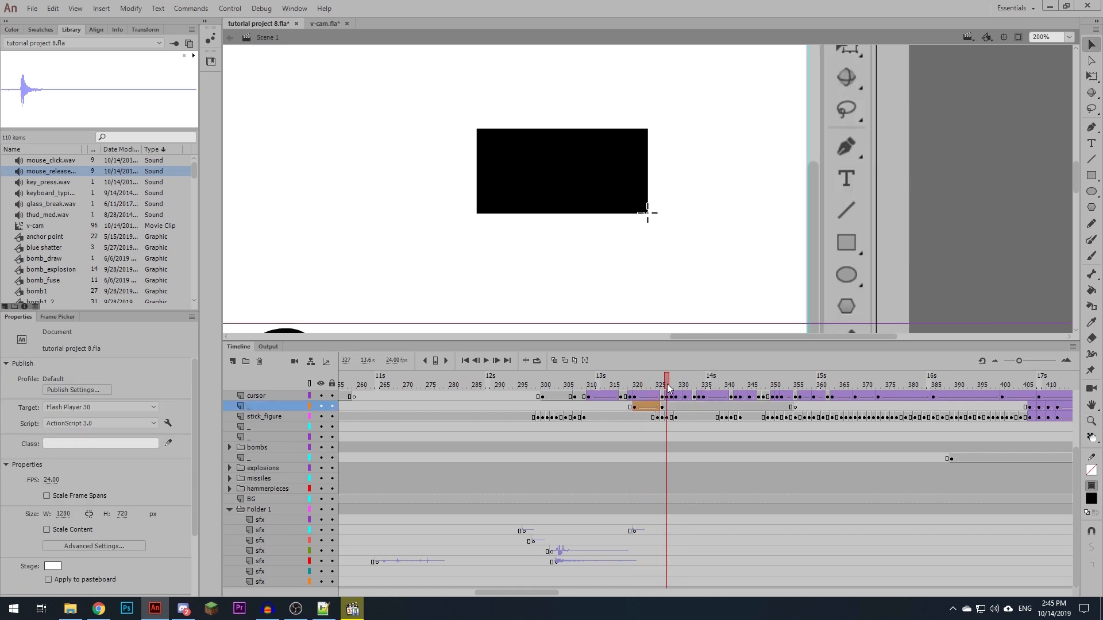
pyautogui.click(695, 389)
pyautogui.click(704, 531)
pyautogui.hotkey('ctrl', 'alt', 'v')
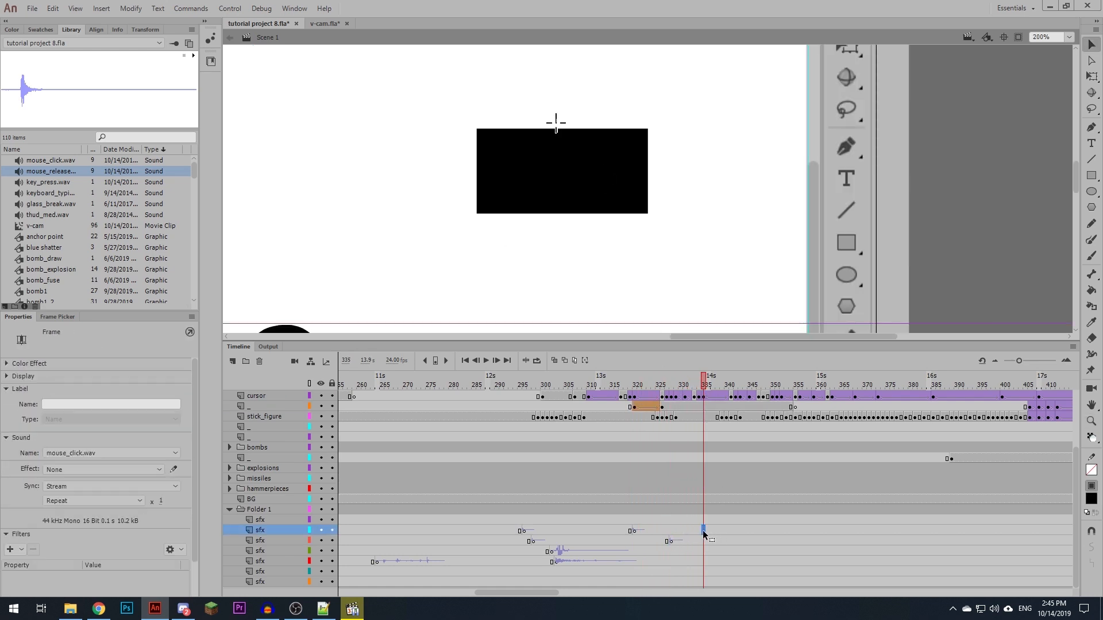
pyautogui.moveTo(705, 388); pyautogui.dragTo(763, 386)
pyautogui.click(735, 542)
pyautogui.hotkey('ctrl', 'alt', 'v')
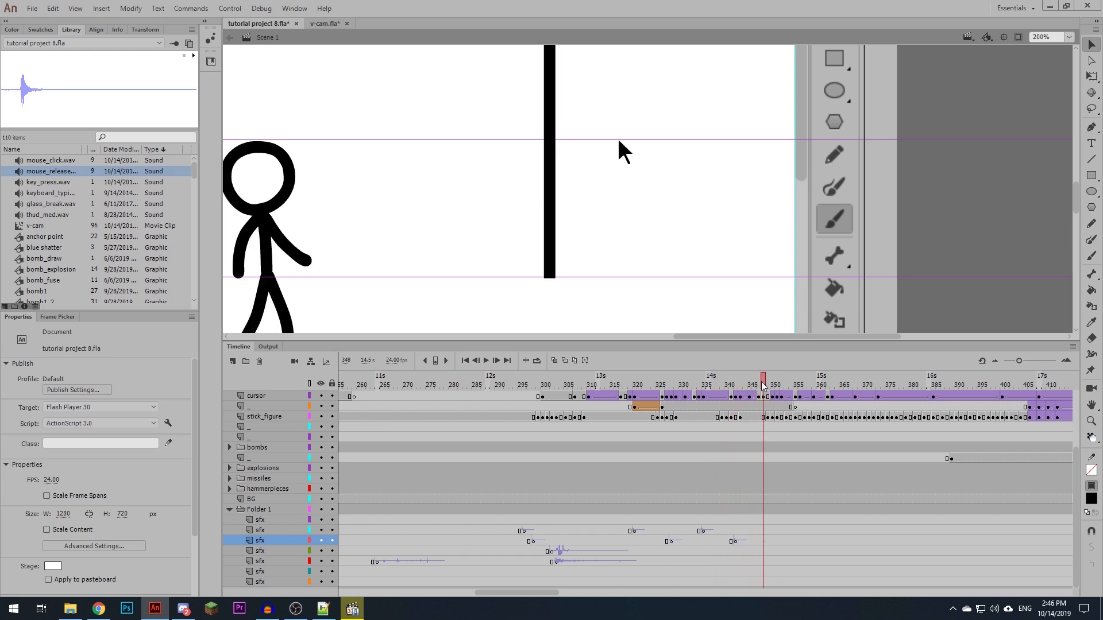
# - Place key_press.wav at frame 349 of the fourth sfx layer and review the following frames of the animation
pyautogui.click(767, 552)
pyautogui.hotkey('ctrl', 'alt', 'v')
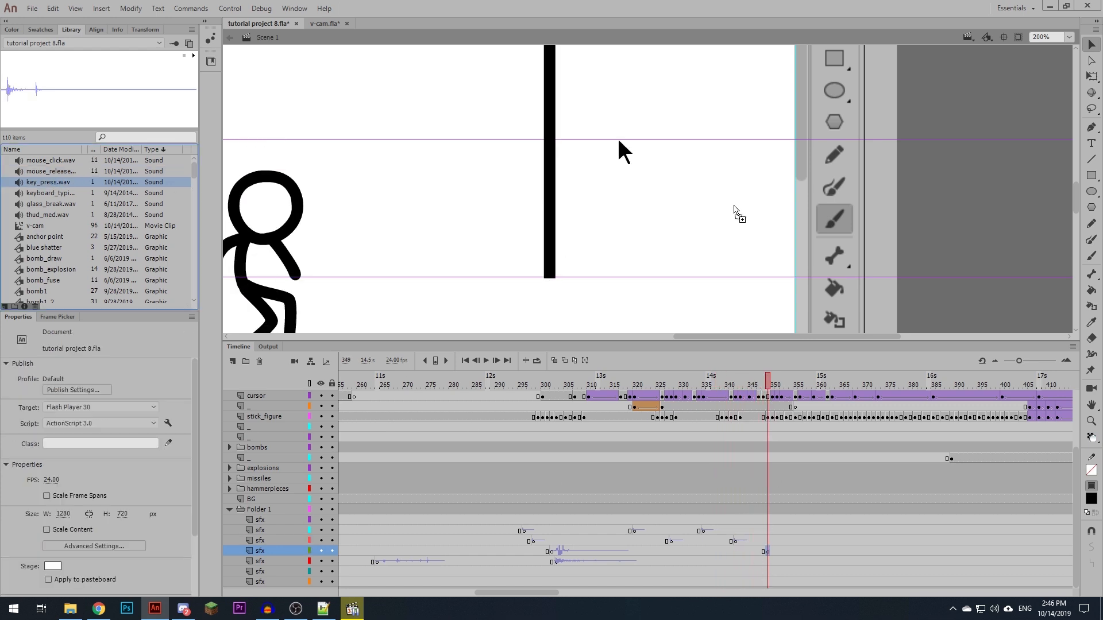
pyautogui.moveTo(826, 386); pyautogui.dragTo(800, 386)
pyautogui.hotkey('ctrl', '-')
pyautogui.moveTo(712, 221); pyautogui.dragTo(802, 222)
pyautogui.click(572, 593)
pyautogui.click(548, 594)
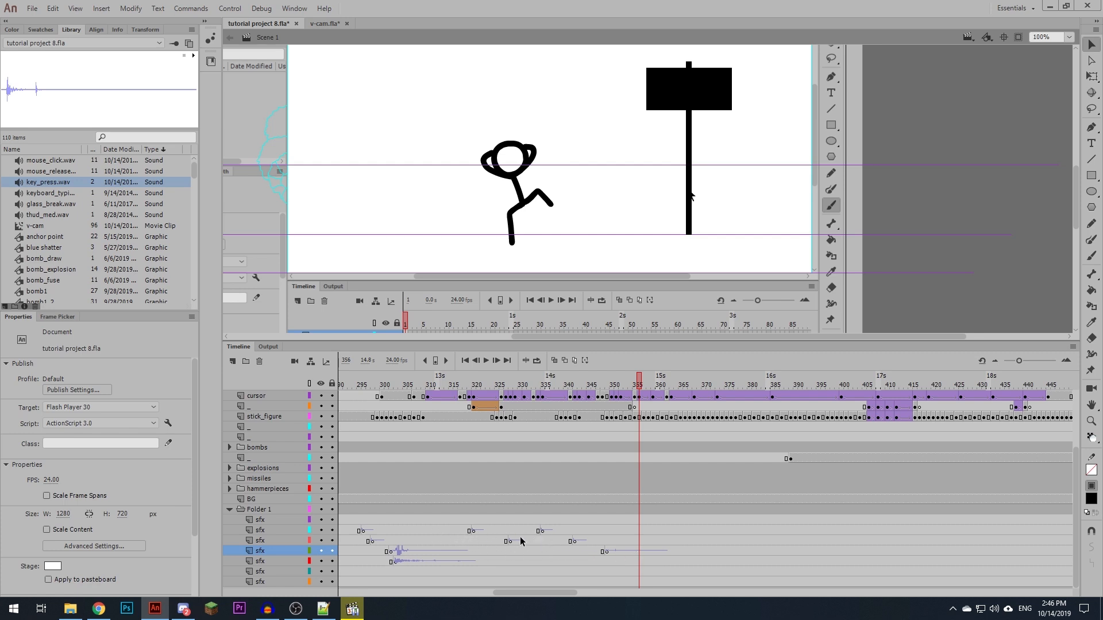
# - Reorder the empty top sfx layer to third place and move the keyboard sounds onto it
pyautogui.click(353, 520)
pyautogui.moveTo(259, 521); pyautogui.dragTo(261, 545)
pyautogui.click(606, 541)
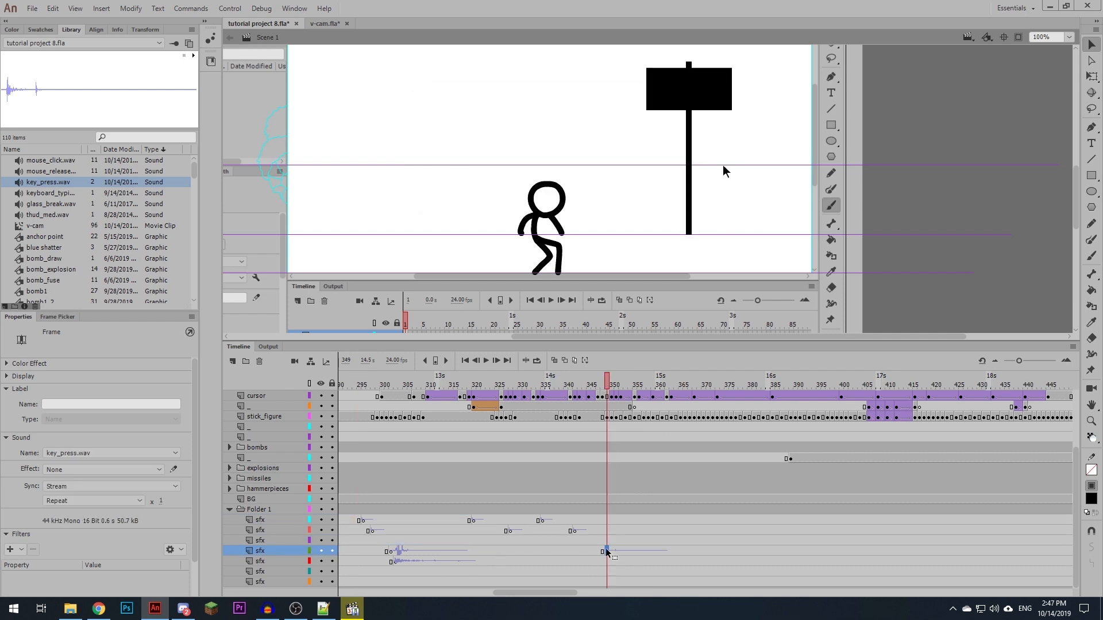
pyautogui.hscroll(-4, 608, 561)
pyautogui.click(509, 561)
pyautogui.moveTo(509, 562); pyautogui.dragTo(461, 542)
pyautogui.hscroll(-2, 508, 546)
pyautogui.click(460, 552)
pyautogui.hscroll(5, 506, 547)
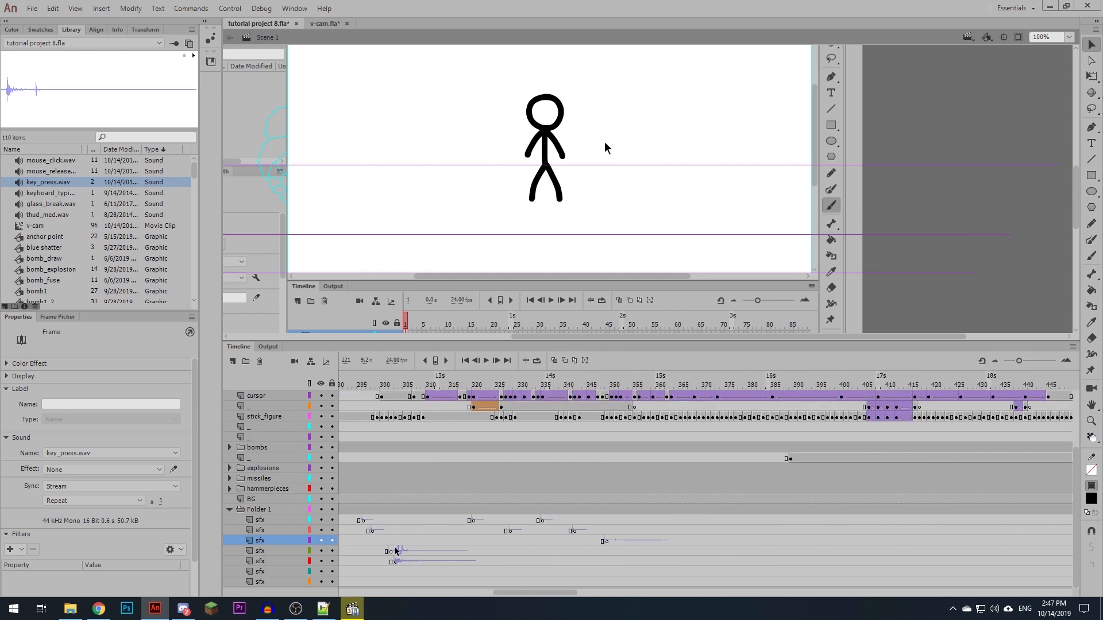
# - Move the thud_med.wav frames at frame 302 from the fourth to the sixth sfx layer
pyautogui.click(393, 550)
pyautogui.moveTo(389, 553); pyautogui.dragTo(417, 571)
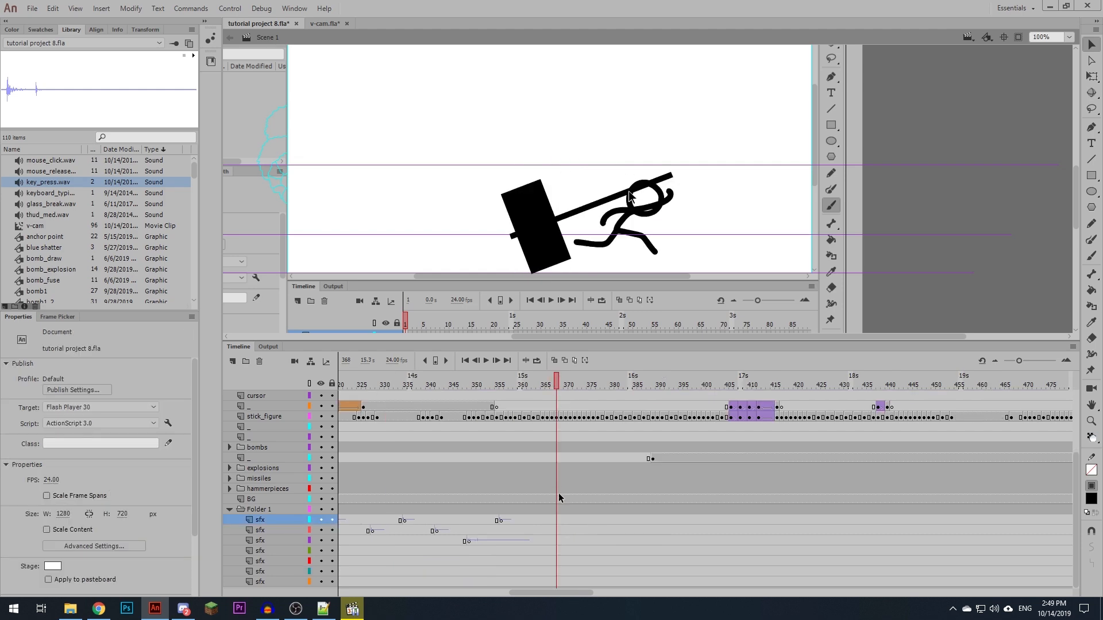
pyautogui.click(560, 540)
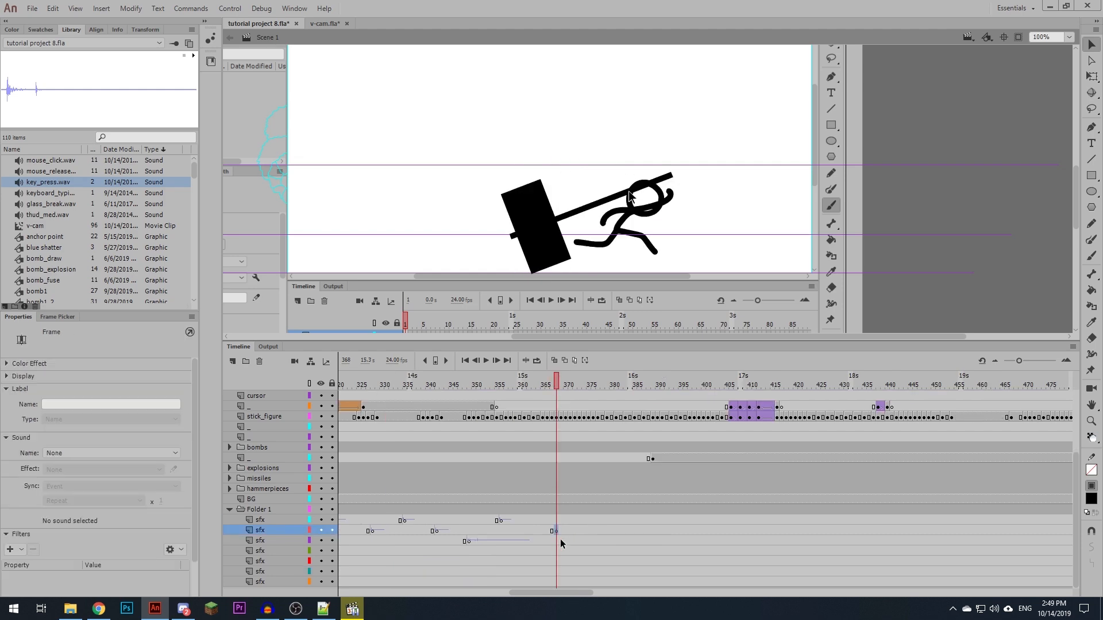
# - Search the SOUND EFFECTS folder for whoosh, preview whoosh_fast2.wav and place it on the frame 368 keyframe of the third sfx layer
pyautogui.click(70, 609)
pyautogui.click(970, 156)
pyautogui.write('whoosh')
pyautogui.doubleClick(776, 259)
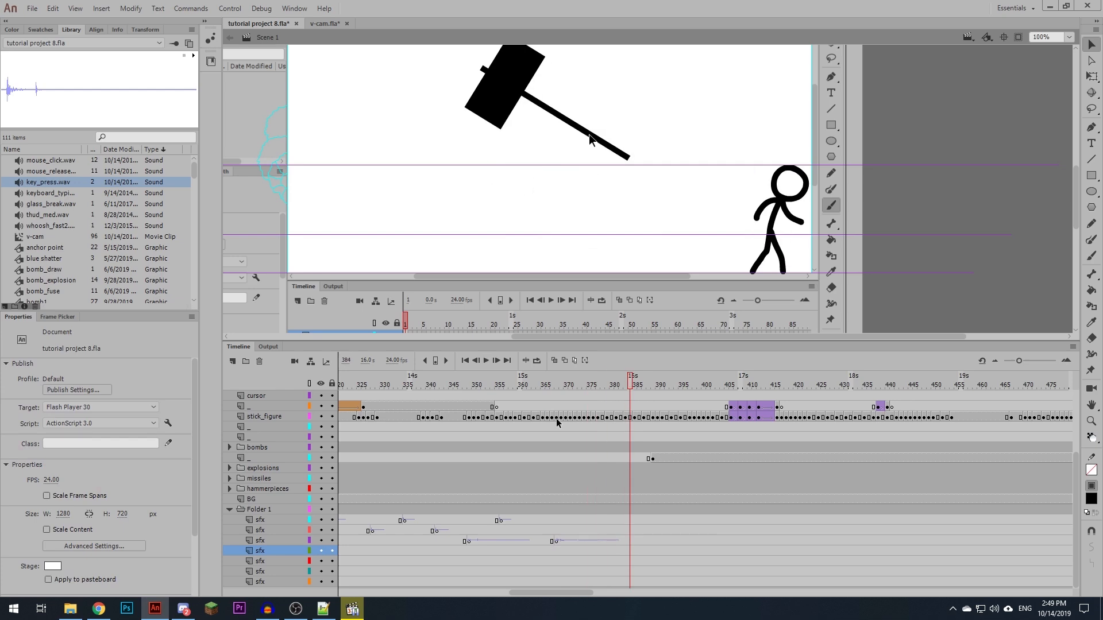
pyautogui.click(553, 386)
pyautogui.click(560, 552)
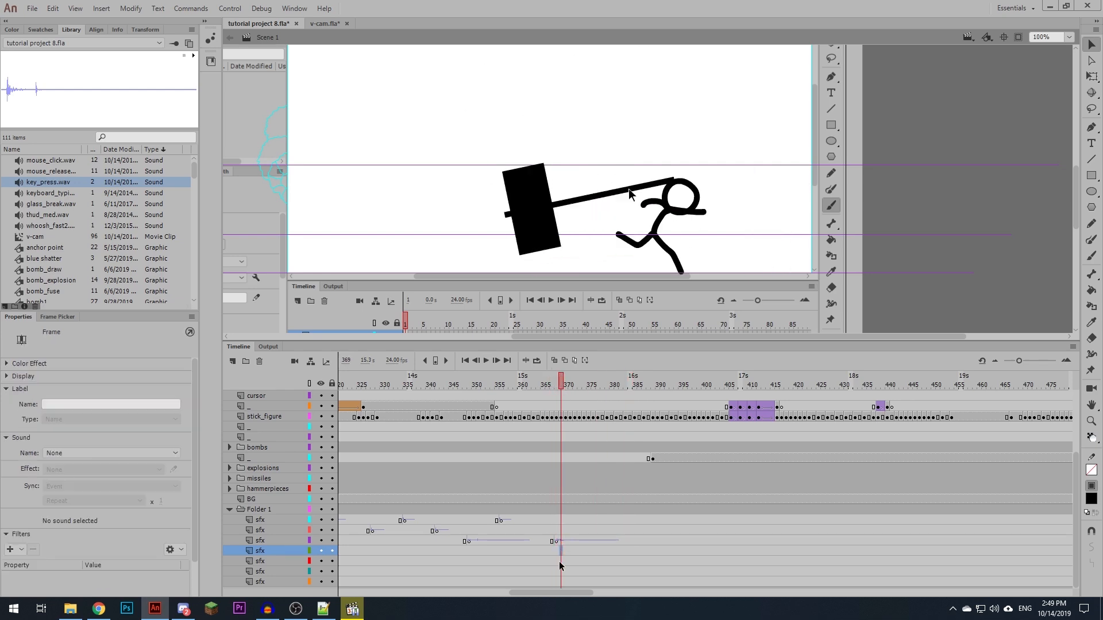
# - Shift the whoosh one frame earlier and add a blank keyframe at frame 369 of the fourth sfx layer
pyautogui.click(552, 543)
pyautogui.hotkey('shift', 'F5')
pyautogui.click(560, 552)
pyautogui.press('F7')
# - Search the SOUND EFFECTS folder for impac and audition the laser and deep impact sounds
pyautogui.click(70, 608)
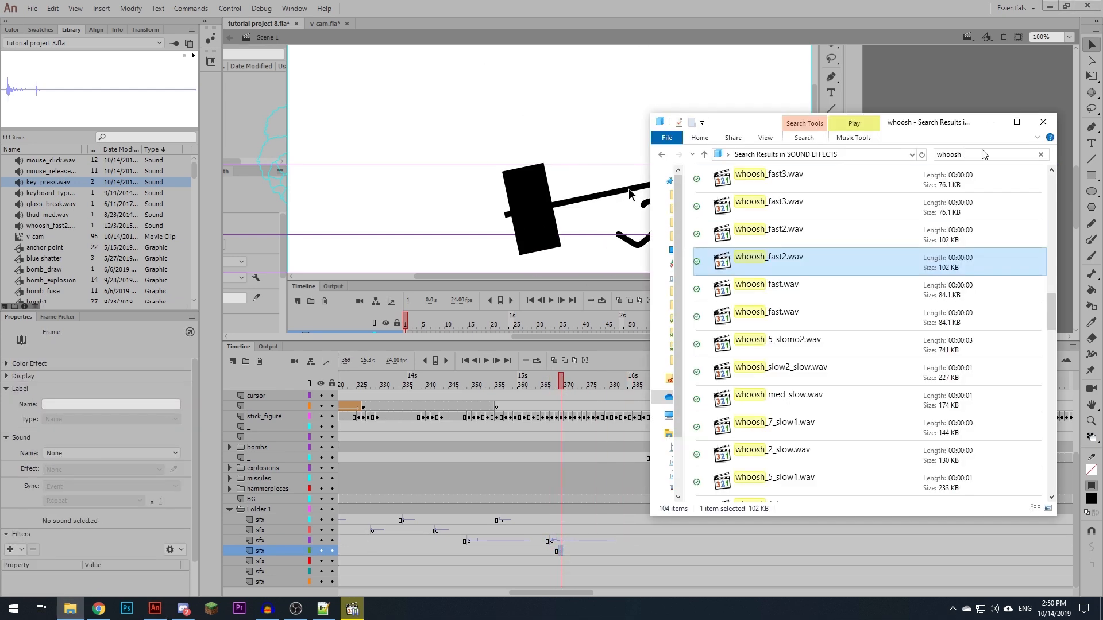
pyautogui.click(985, 154)
pyautogui.write('impac')
pyautogui.doubleClick(784, 244)
pyautogui.scroll(-1, 784, 320)
pyautogui.doubleClick(783, 352)
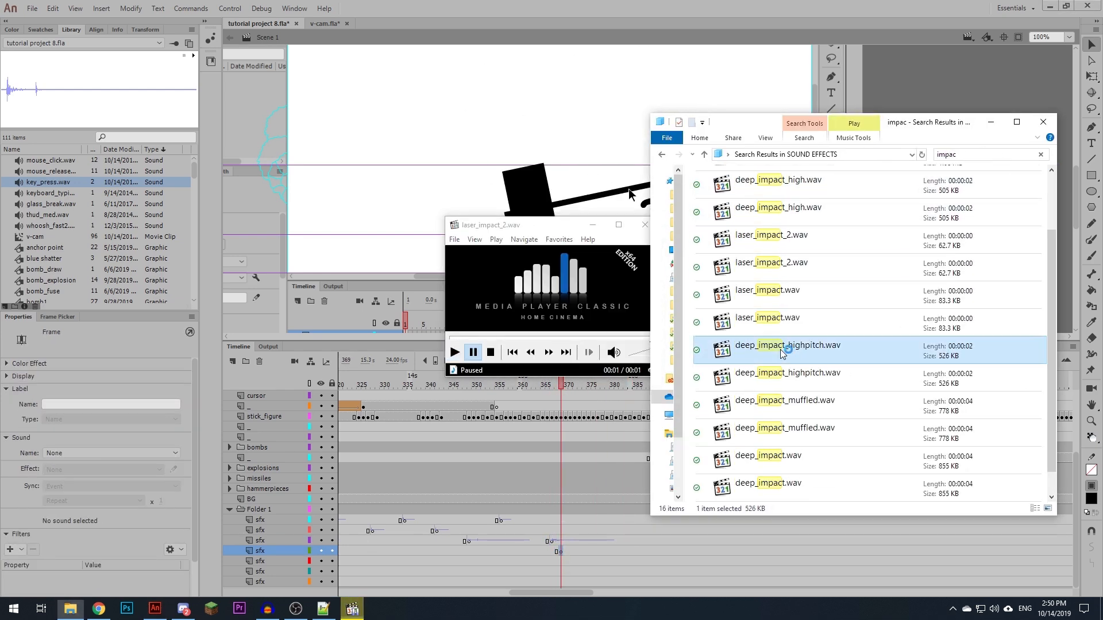
pyautogui.doubleClick(783, 244)
pyautogui.doubleClick(783, 250)
# - Place laser_impact_2.wav on the frame 369 keyframe of the fourth sfx layer and whoosh_fast2.wav at about frame 399 of the third
pyautogui.moveTo(786, 243); pyautogui.dragTo(587, 502)
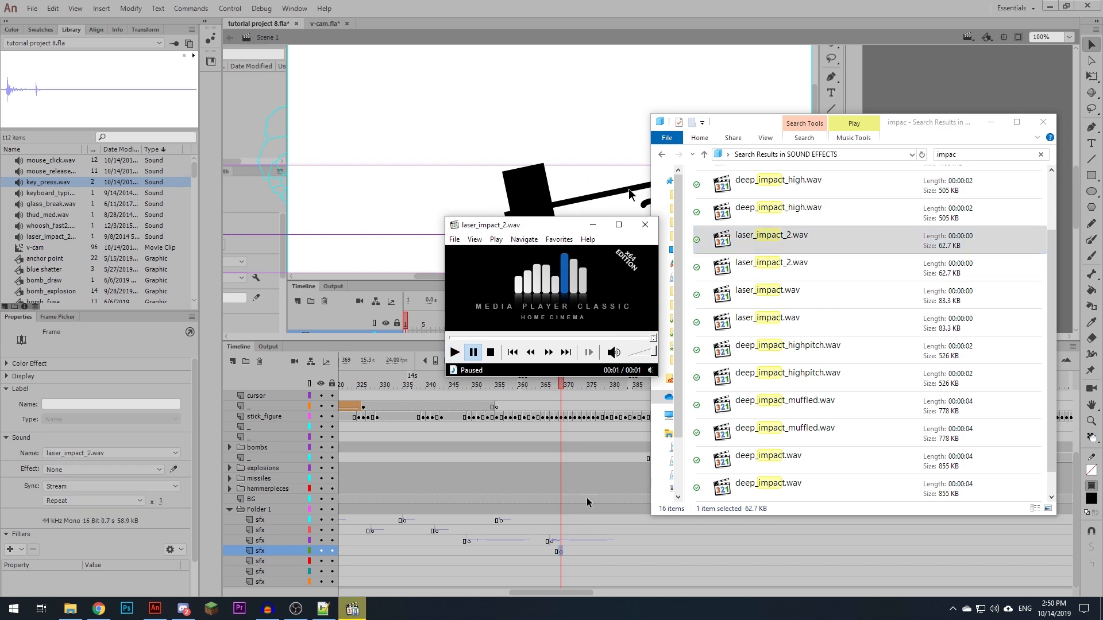
pyautogui.click(525, 552)
pyautogui.press('Return')
pyautogui.click(699, 384)
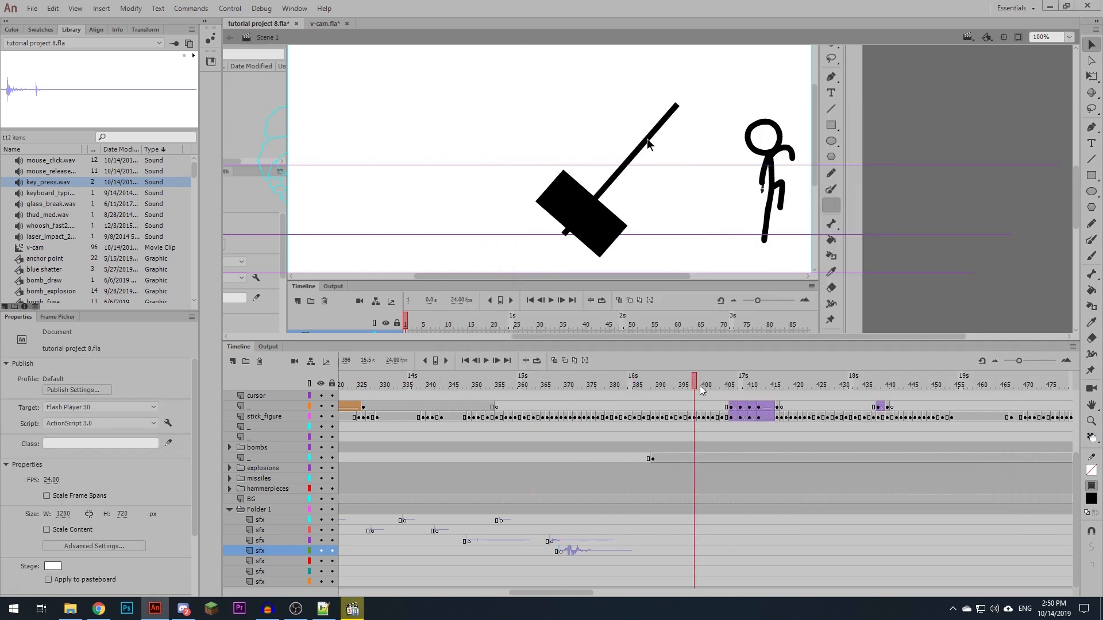
pyautogui.click(694, 541)
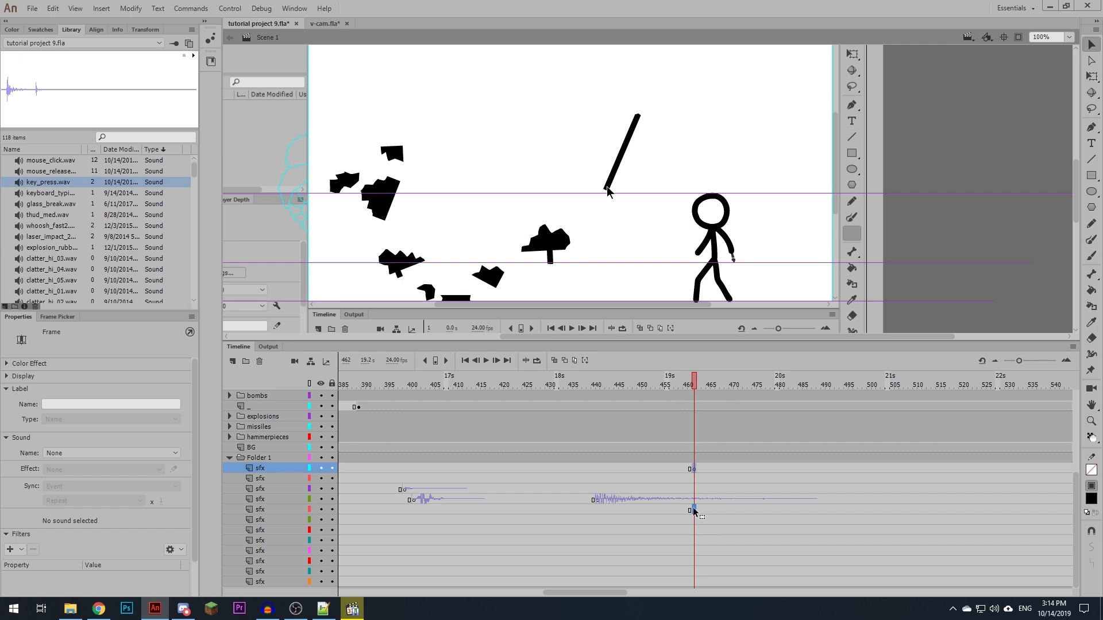
# - In tutorial project 9.fla, place clatter_hi_02.wav at about frame 462 of the fifth sfx layer
pyautogui.moveTo(694, 510); pyautogui.dragTo(694, 510)
pyautogui.scroll(-1, 68, 264)
pyautogui.moveTo(57, 269); pyautogui.dragTo(375, 211)
# - Add a blank keyframe to the sixth sfx layer and position it at frame 463 for clatter_hi_01.wav
pyautogui.click(726, 520)
pyautogui.click(713, 520)
pyautogui.press('F7')
pyautogui.press('Return')
pyautogui.moveTo(712, 520); pyautogui.dragTo(698, 520)
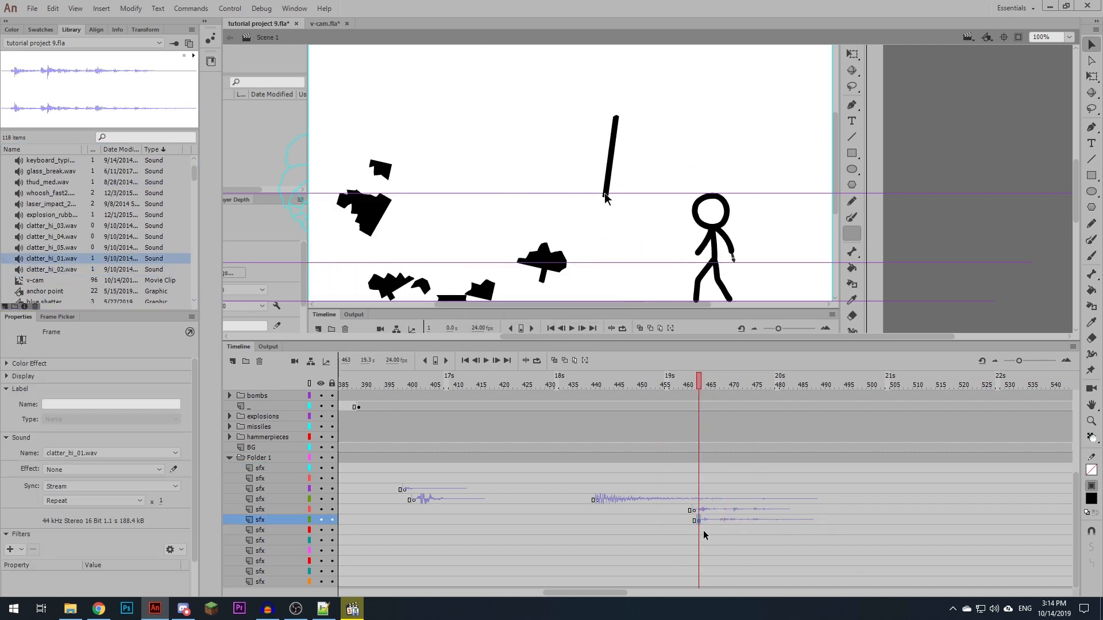
# - Add a blank keyframe at frame 464 of the seventh sfx layer and place clatter_hi_05.wav on it
pyautogui.click(703, 529)
pyautogui.press('F7')
pyautogui.moveTo(53, 248); pyautogui.dragTo(535, 239)
# - Place clatter_hi_04.wav on a keyframe at frame 465 of the eighth sfx layer and play back the layered clatter
pyautogui.click(704, 541)
pyautogui.moveTo(707, 543); pyautogui.dragTo(708, 543)
pyautogui.moveTo(52, 237); pyautogui.dragTo(425, 239)
pyautogui.click(671, 529)
pyautogui.press('Return')
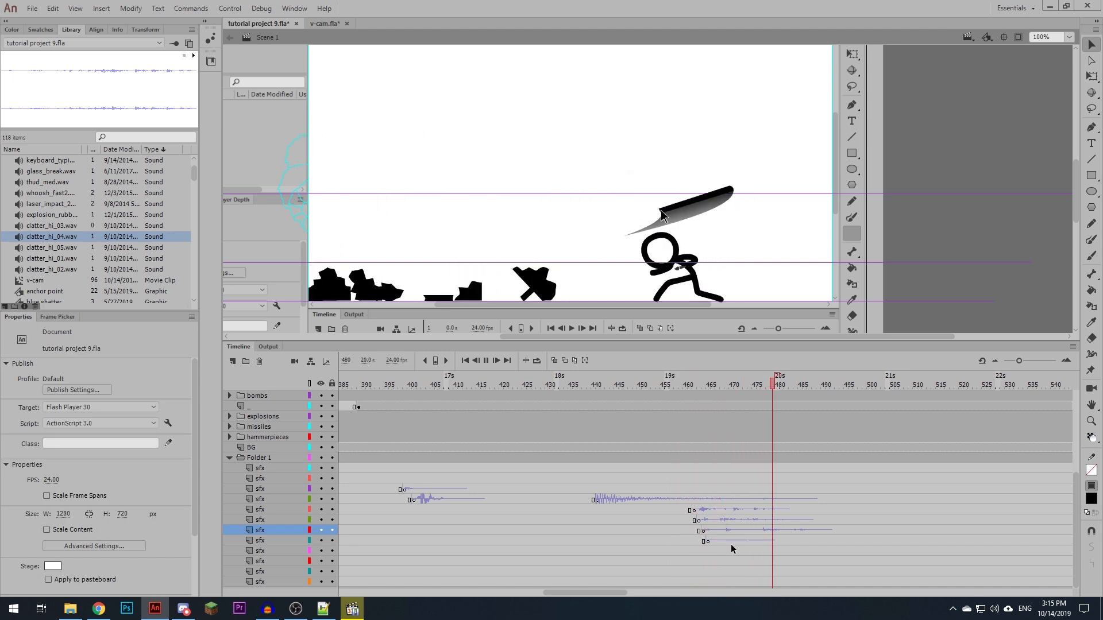
pyautogui.click(709, 540)
pyautogui.press('Return')
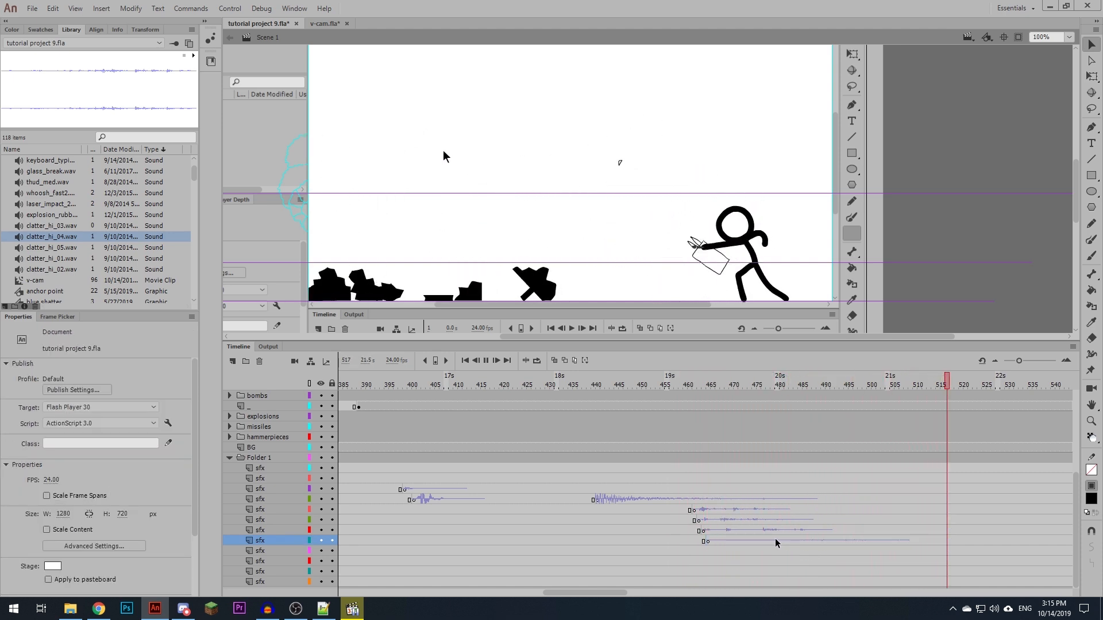
# - Replace the eighth sfx layer's clatter with clatter_hi_03.wav and cut off the fifth layer's clatter with a blank keyframe at frame 468
pyautogui.click(709, 540)
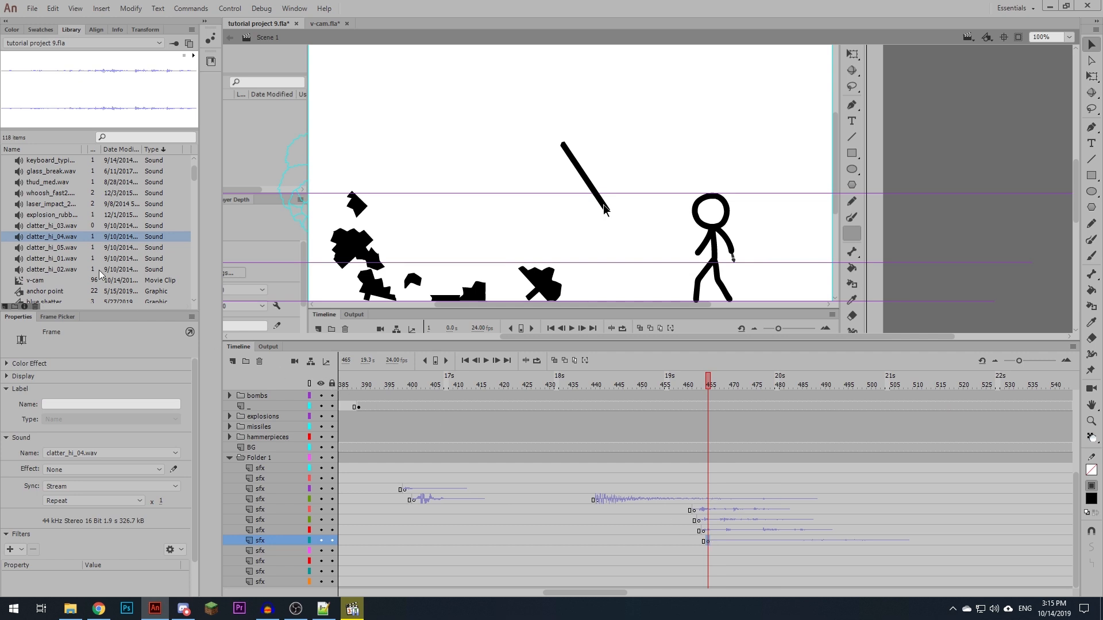
pyautogui.click(169, 230)
pyautogui.moveTo(475, 223); pyautogui.dragTo(474, 248)
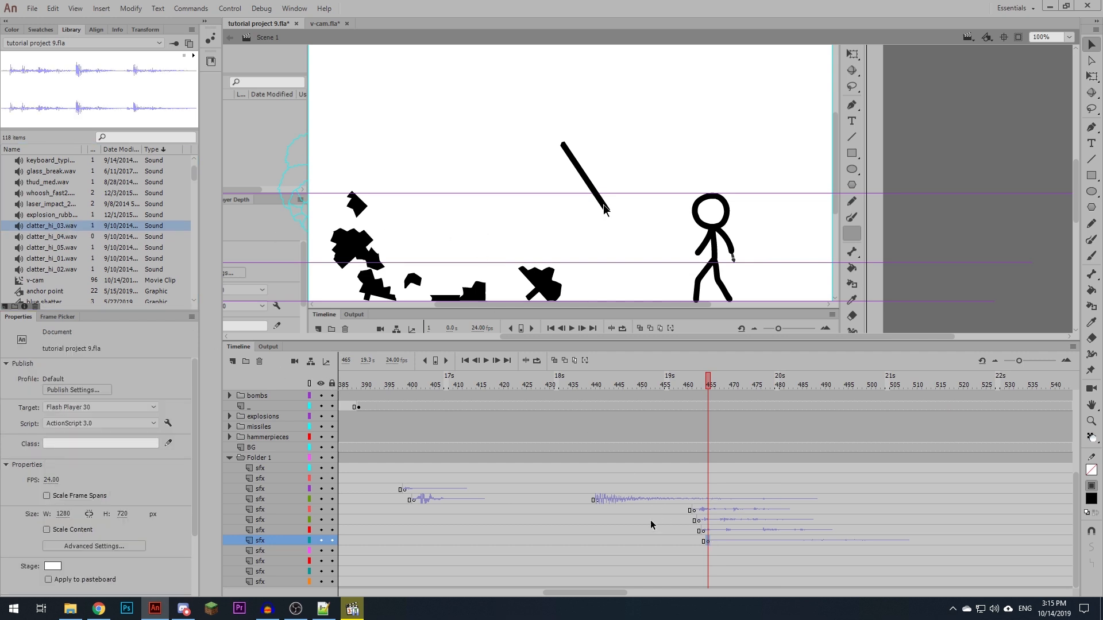
pyautogui.click(722, 510)
pyautogui.press('F7')
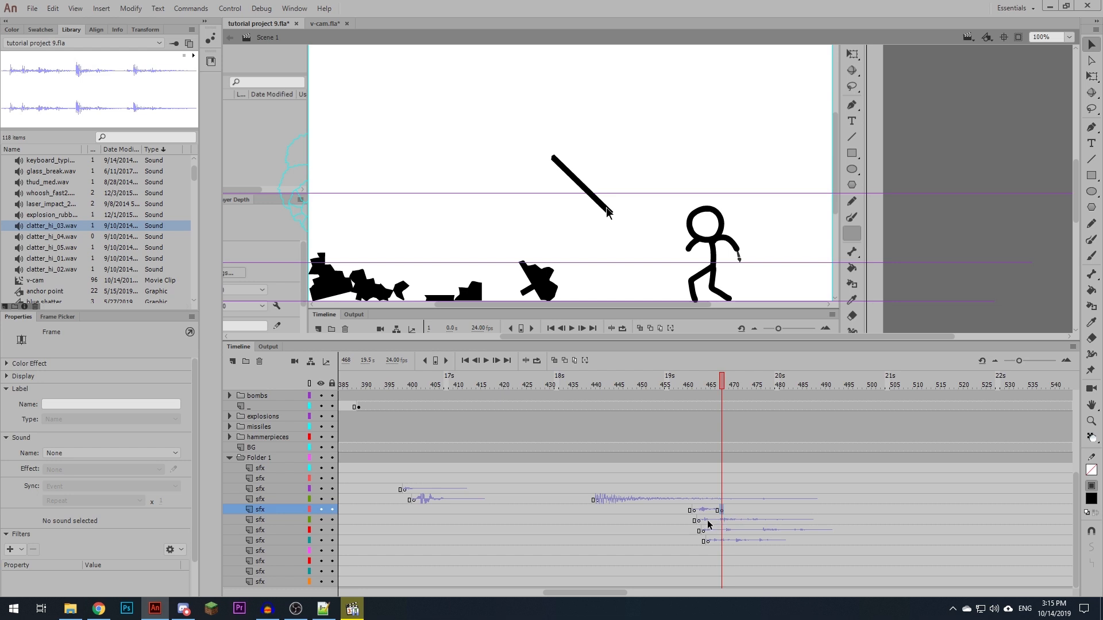
# - Trim the start of clatter_hi_01.wav on the sixth sfx layer to just before 0.5 seconds in the sound envelope
pyautogui.click(709, 523)
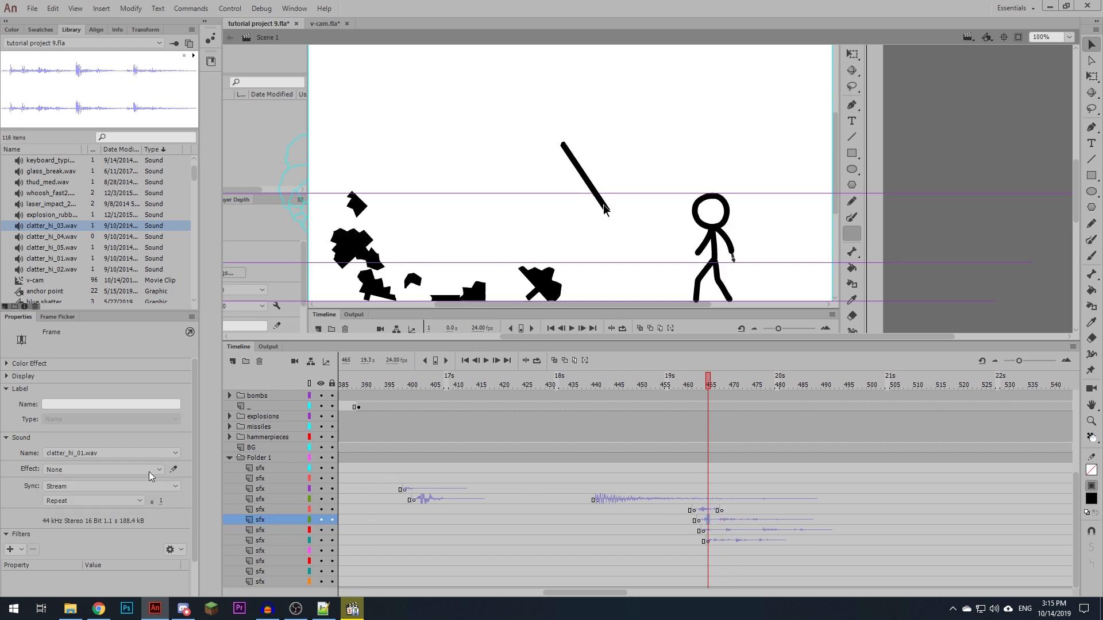
pyautogui.click(174, 470)
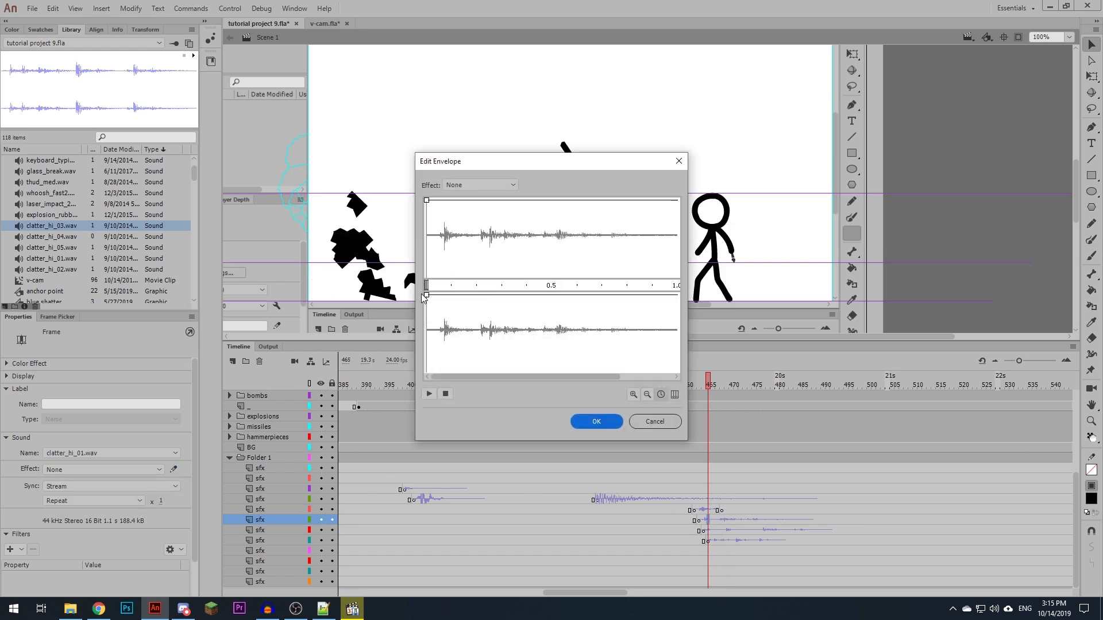
pyautogui.moveTo(424, 282); pyautogui.dragTo(542, 278)
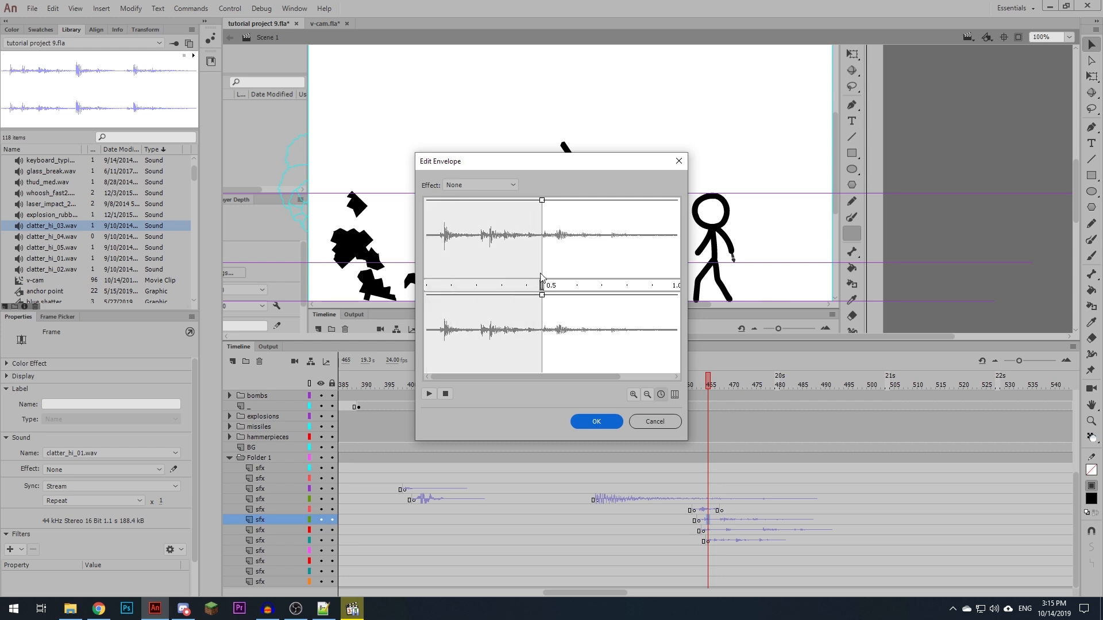
pyautogui.moveTo(541, 285)
pyautogui.mouseDown()
pyautogui.moveTo(491, 285)
pyautogui.moveTo(538, 285)
pyautogui.mouseUp()
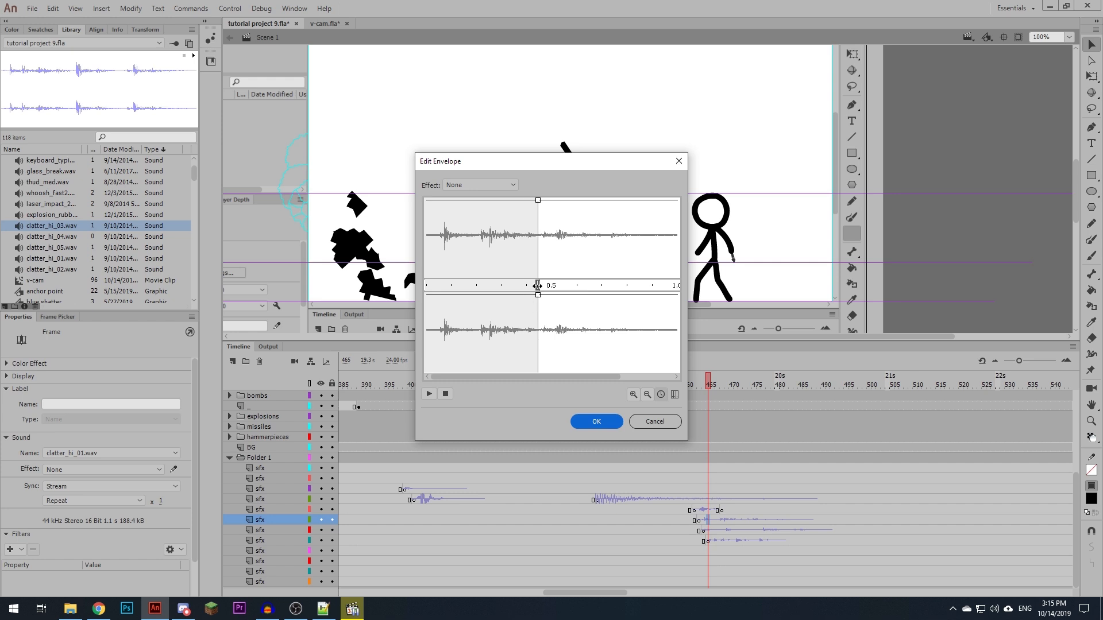
pyautogui.click(602, 426)
pyautogui.moveTo(709, 385); pyautogui.dragTo(663, 384)
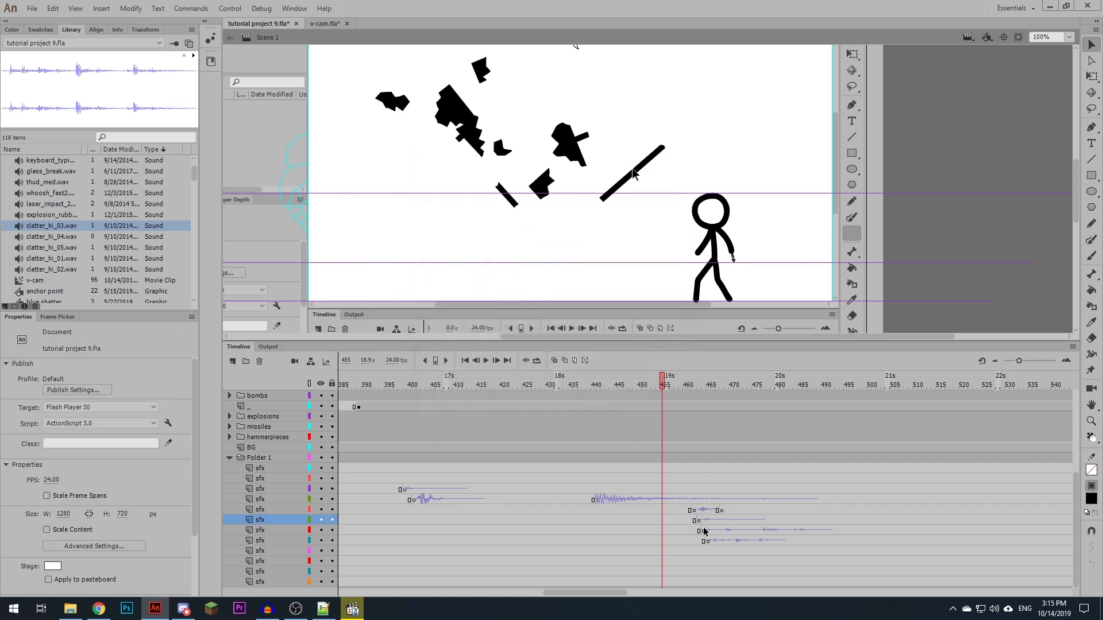
# - Trim off the opening part of the seventh sfx layer's clatter sound in its envelope
pyautogui.click(717, 530)
pyautogui.click(174, 470)
pyautogui.moveTo(427, 284); pyautogui.dragTo(630, 284)
pyautogui.click(648, 395)
pyautogui.click(597, 422)
# - Trim off the opening part of clatter_hi_03.wav on the eighth sfx layer in its envelope
pyautogui.click(733, 541)
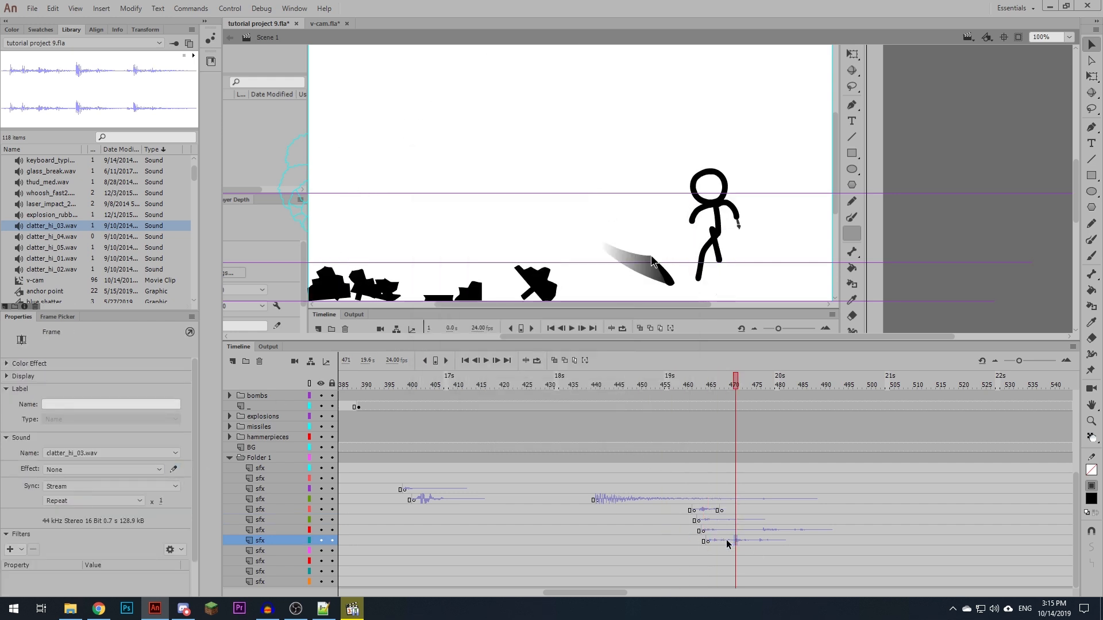
pyautogui.click(709, 541)
pyautogui.click(174, 469)
pyautogui.moveTo(428, 286); pyautogui.dragTo(503, 286)
pyautogui.click(597, 422)
# - Play back the falling debris several times to check the trimmed clatter sounds against the explosion
pyautogui.click(680, 529)
pyautogui.press('Return')
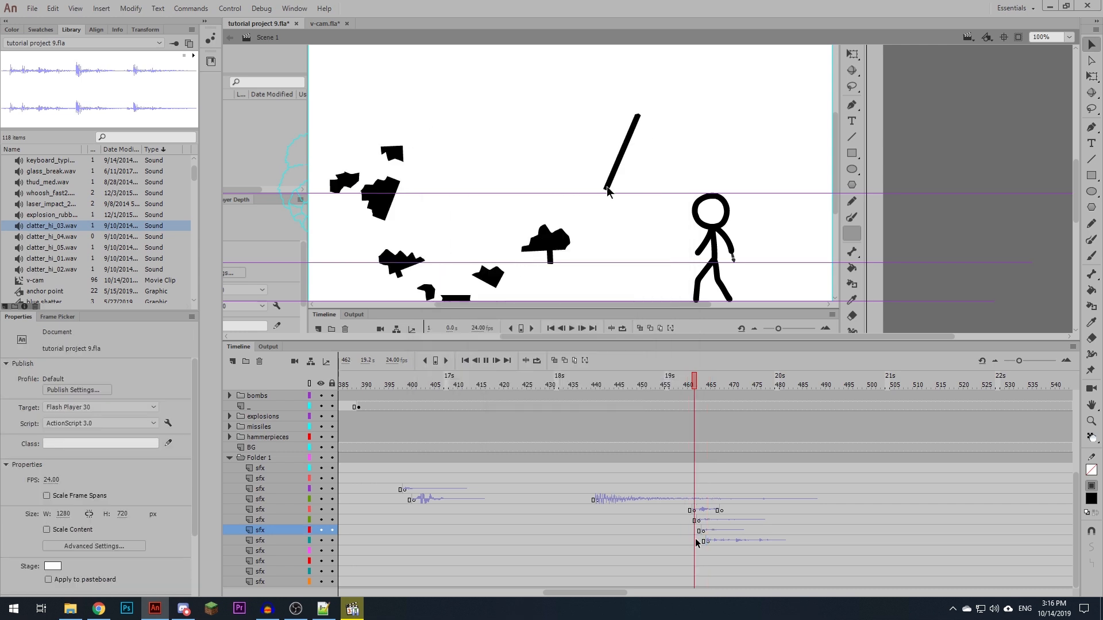
pyautogui.click(663, 526)
pyautogui.press('Return')
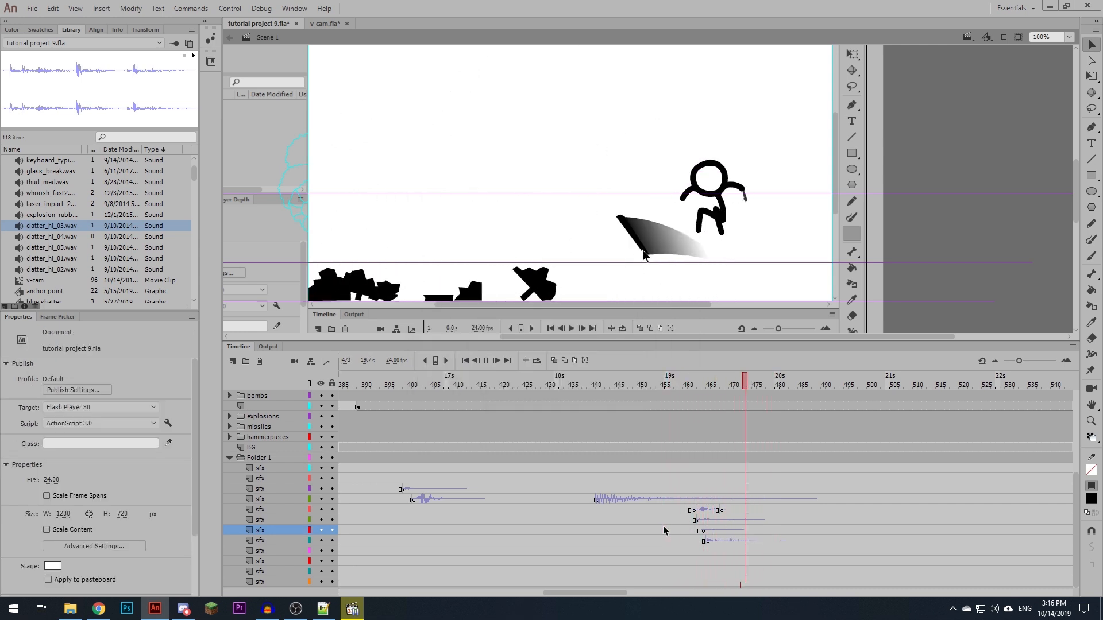
pyautogui.click(663, 526)
pyautogui.click(574, 526)
pyautogui.press('Return')
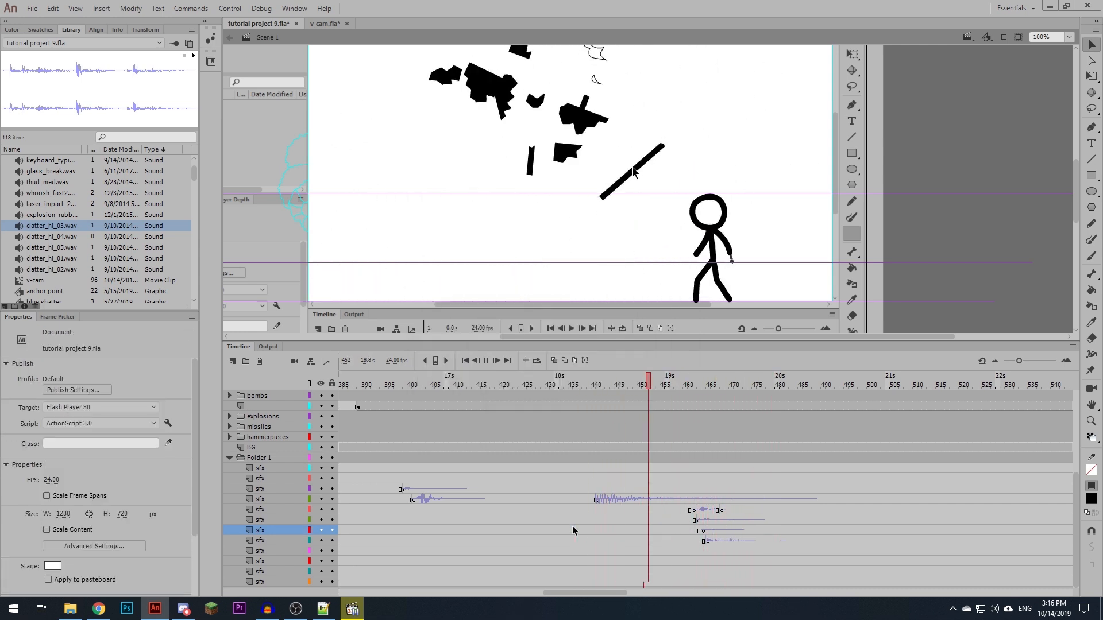
# - Add a blank keyframe at frame 472 of the third sfx layer, place whoosh_fast2.wav on it and scrub on to frame 480
pyautogui.click(655, 520)
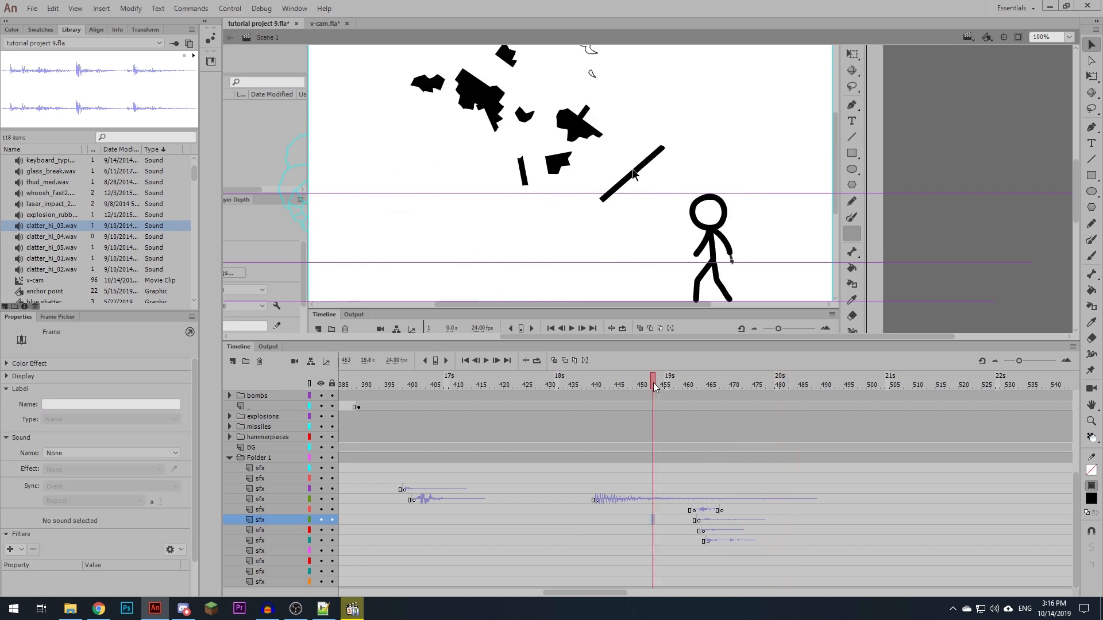
pyautogui.moveTo(655, 384); pyautogui.dragTo(740, 401)
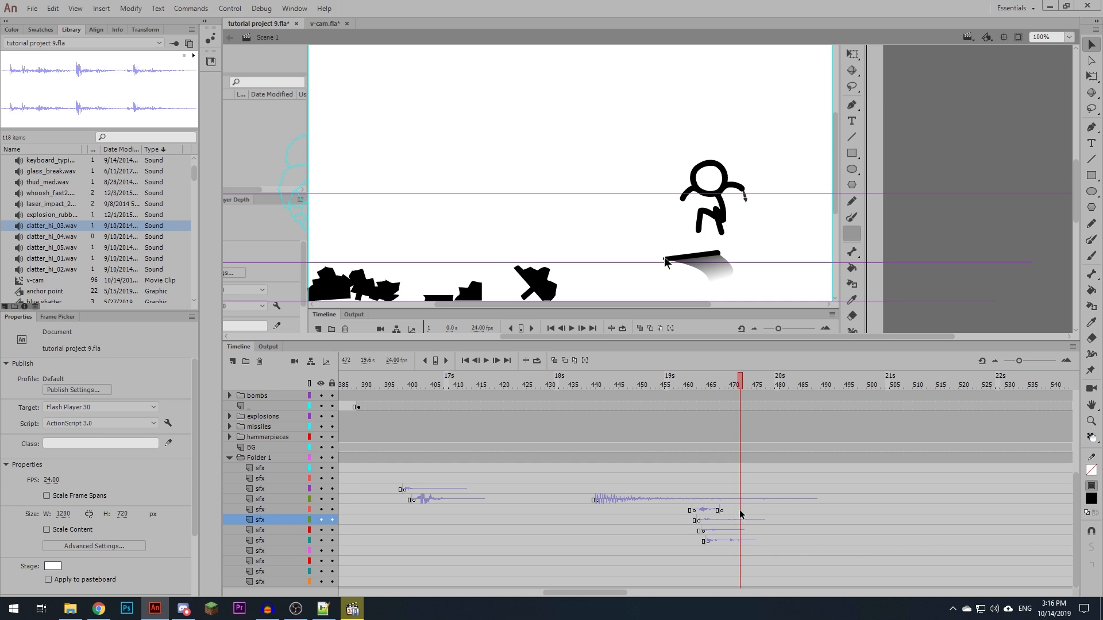
pyautogui.click(740, 489)
pyautogui.press('F7')
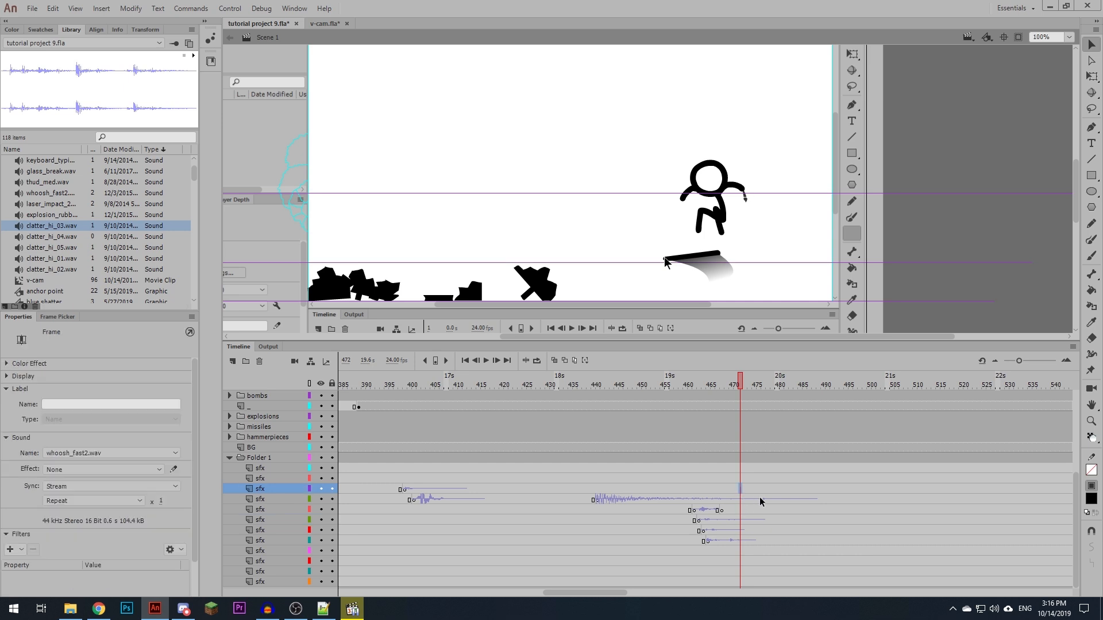
pyautogui.moveTo(741, 384); pyautogui.dragTo(740, 390)
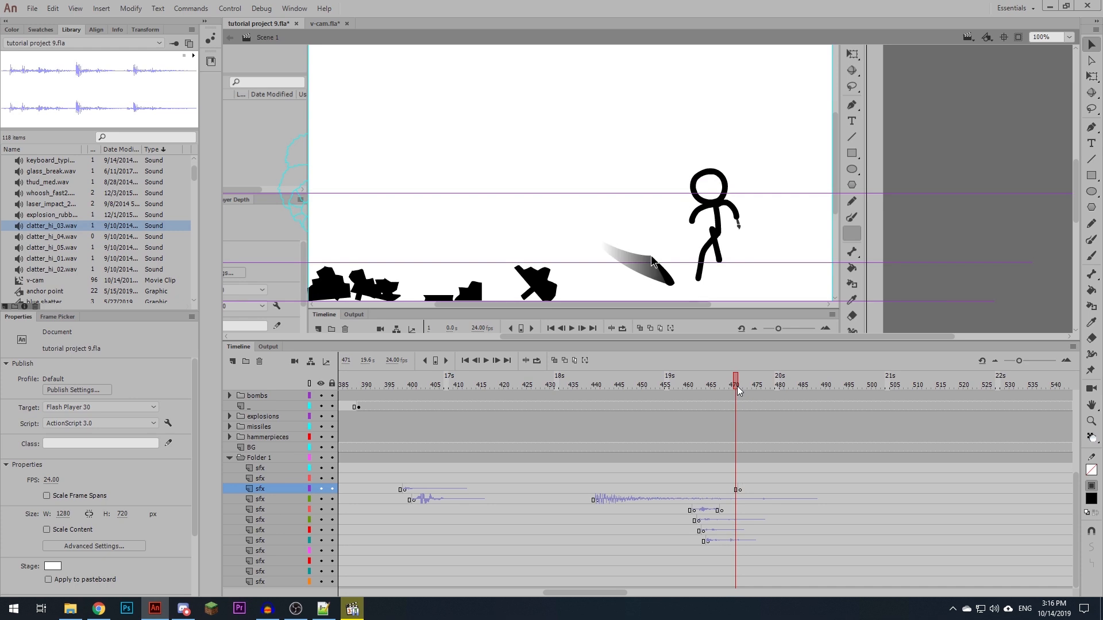
pyautogui.click(740, 492)
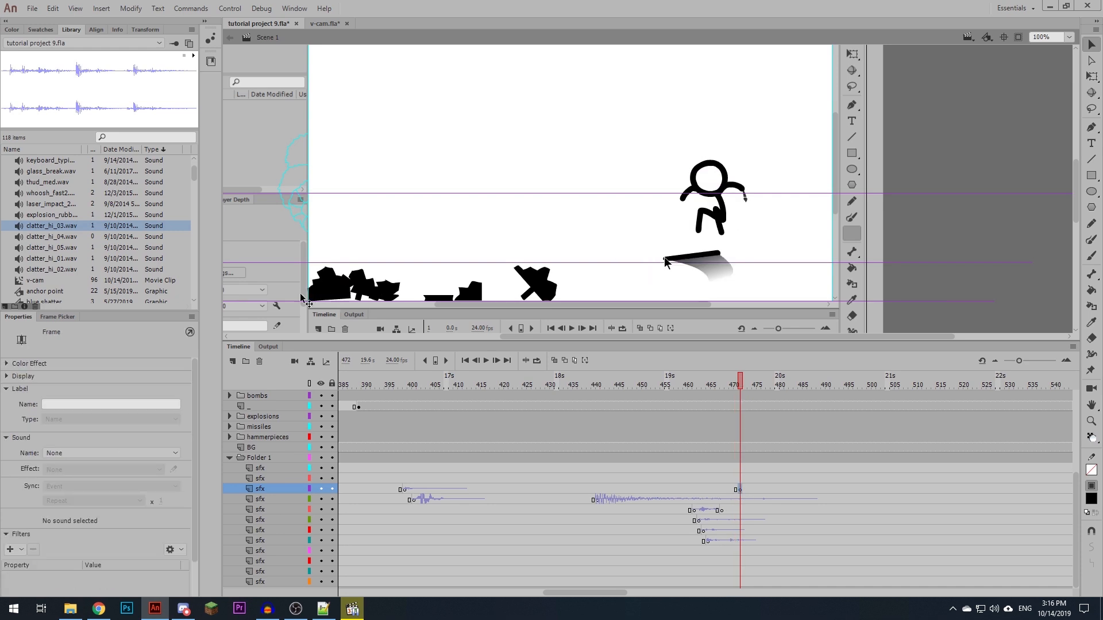
pyautogui.click(62, 195)
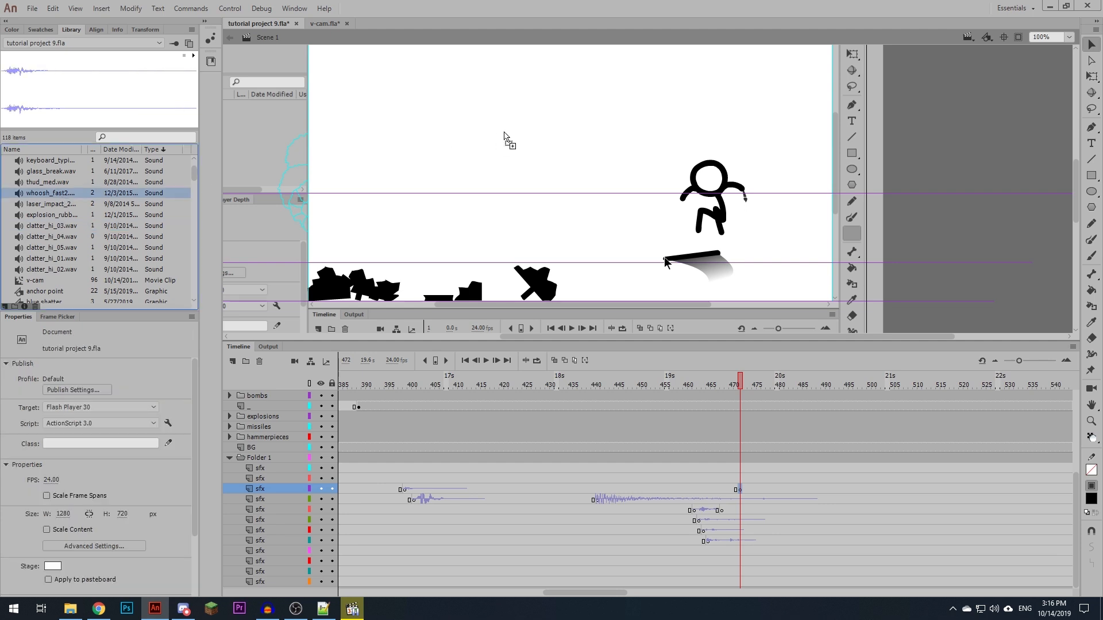
pyautogui.moveTo(740, 384); pyautogui.dragTo(776, 431)
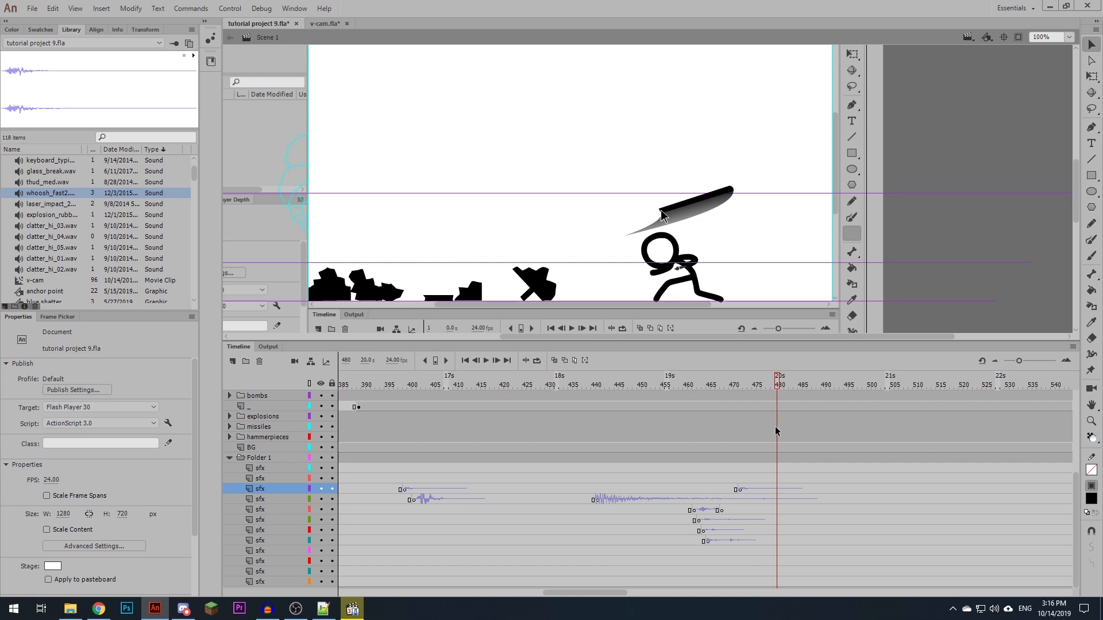
# - Add a second whoosh_fast2.wav sound at frame 480 of the third sfx layer, play it back and select its frame
pyautogui.click(776, 489)
pyautogui.click(688, 491)
pyautogui.press('Return')
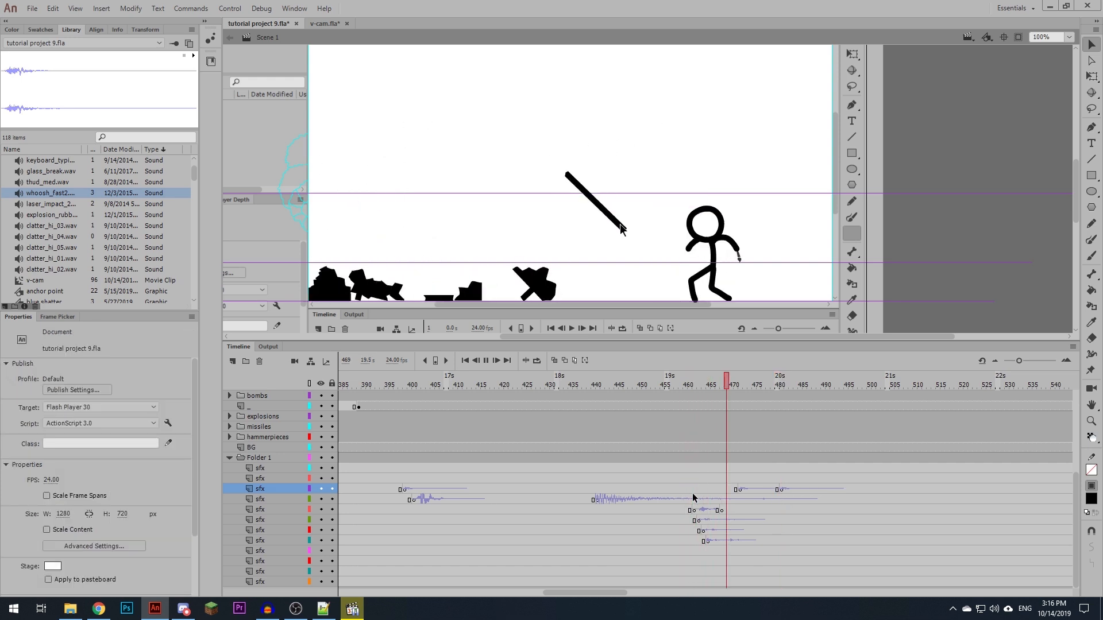
pyautogui.click(763, 490)
pyautogui.click(780, 490)
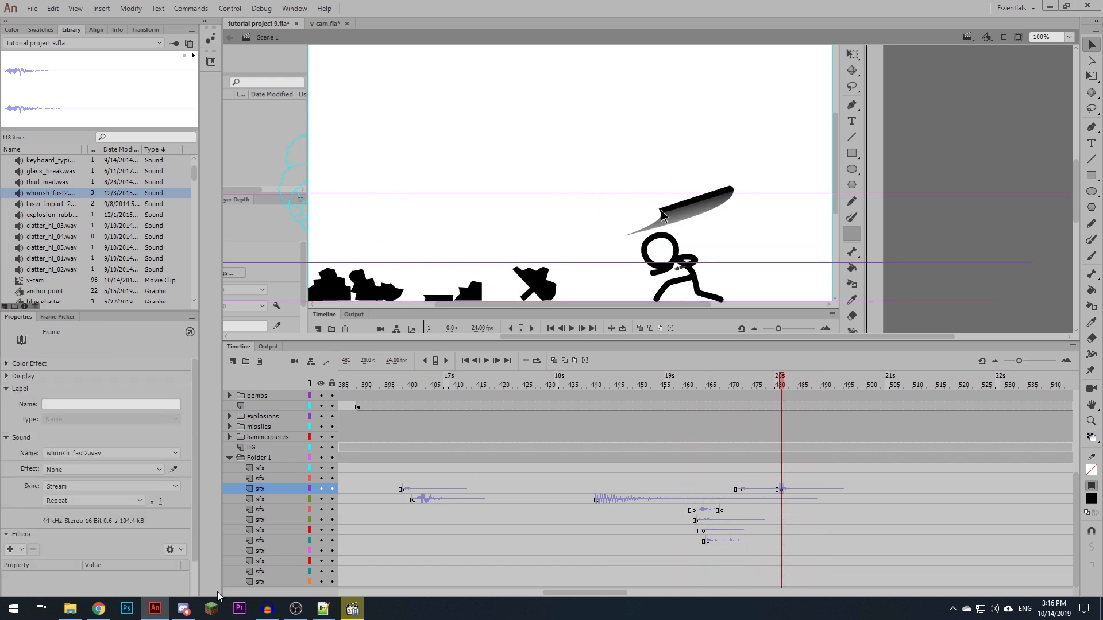
# - Search the SFX_AVA4 sound folder for "whoosh", look through the files and go back up to the SOUND EFFECTS folder
pyautogui.click(76, 609)
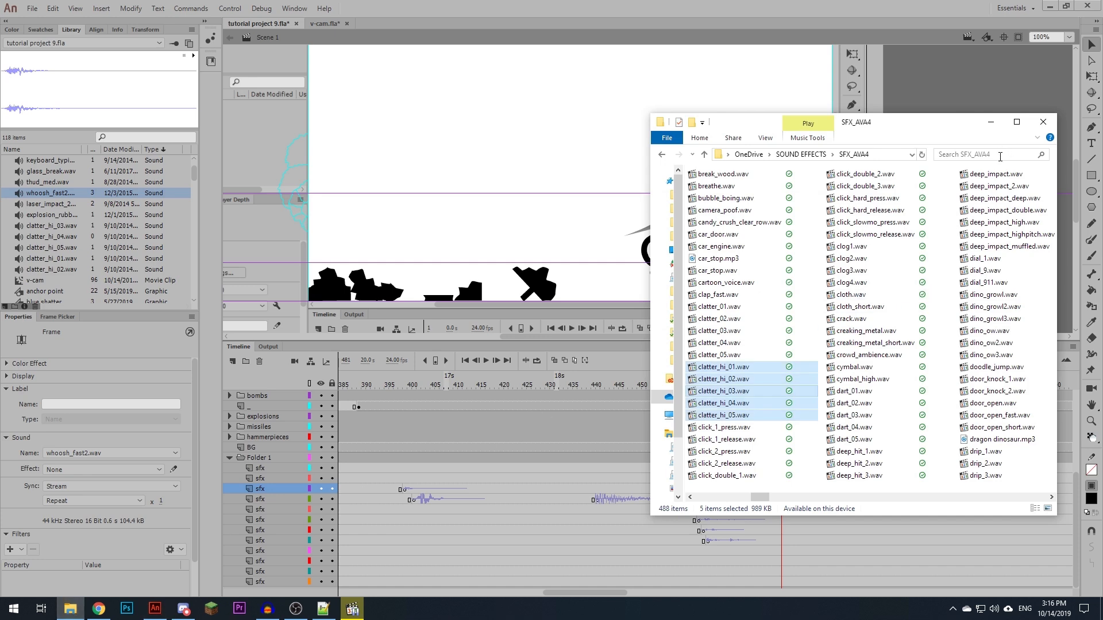
pyautogui.click(1000, 156)
pyautogui.write('whoosh')
pyautogui.scroll(-10, 867, 310)
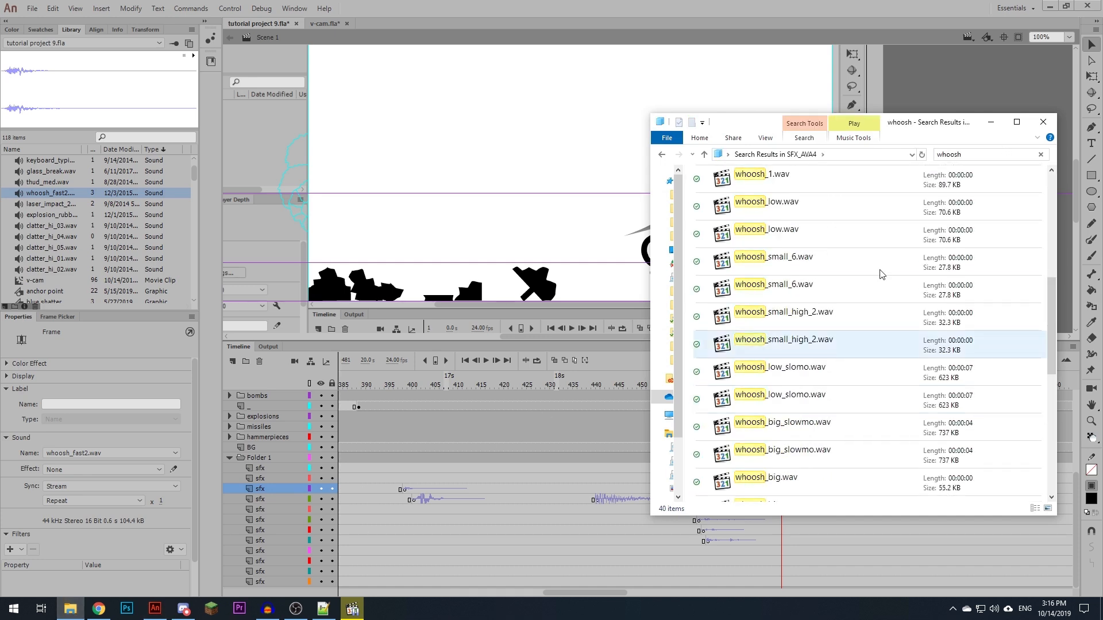
pyautogui.scroll(4, 853, 348)
pyautogui.scroll(-2, 850, 349)
pyautogui.click(977, 155)
pyautogui.press('BackSpace')
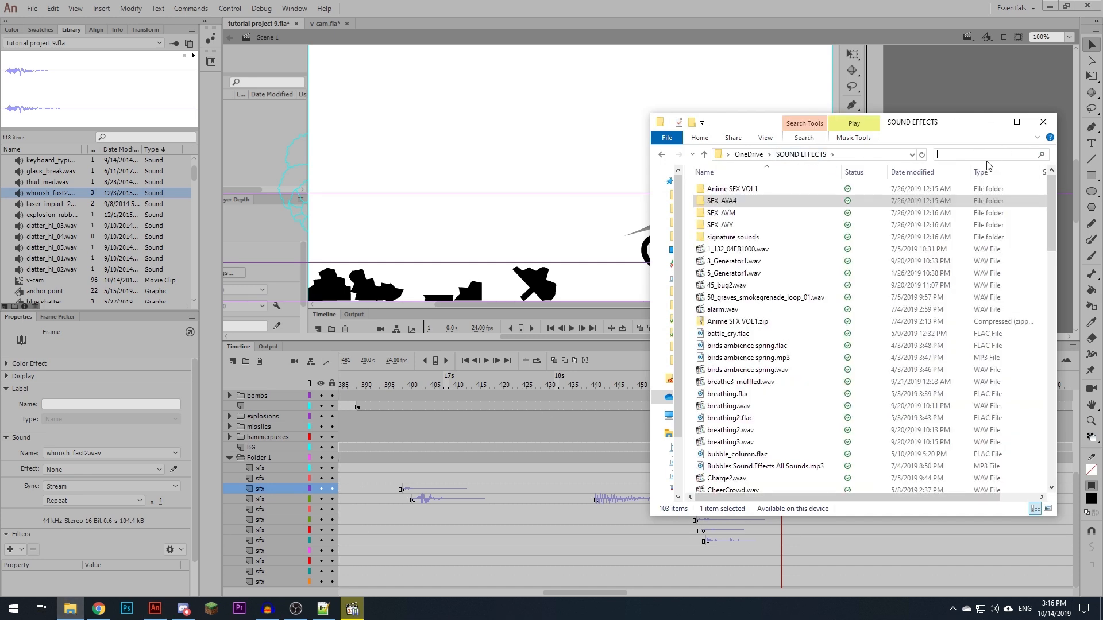
# - Search the SOUND EFFECTS folder for "whoosh" and audition whoosh_fast.wav and whoosh_fast3.wav
pyautogui.write('whoosh')
pyautogui.scroll(-5, 856, 298)
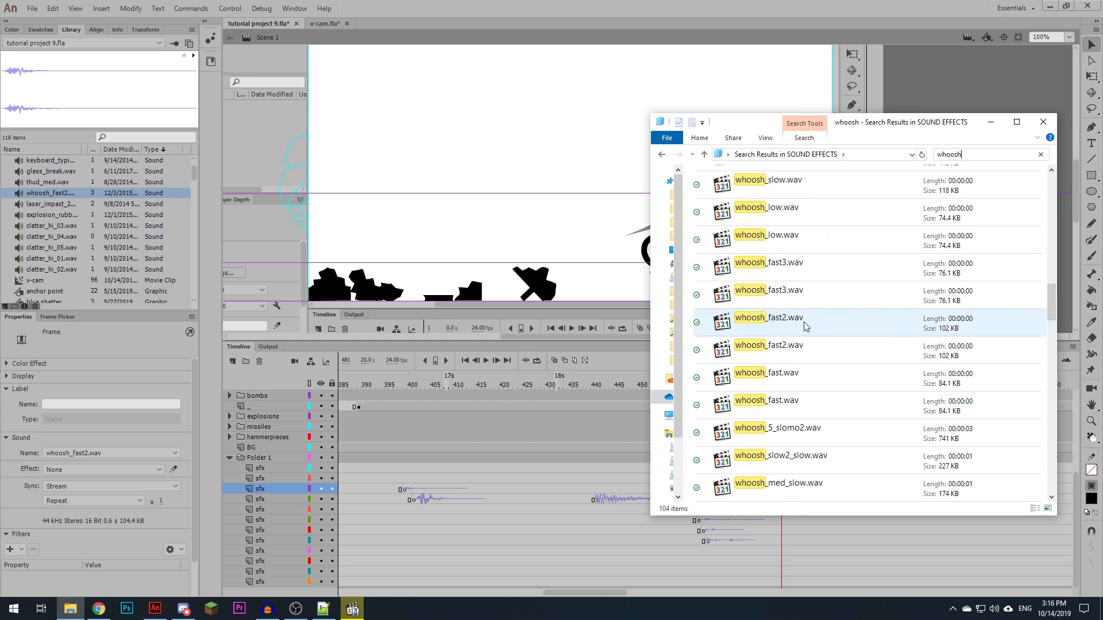
pyautogui.doubleClick(784, 379)
pyautogui.click(798, 355)
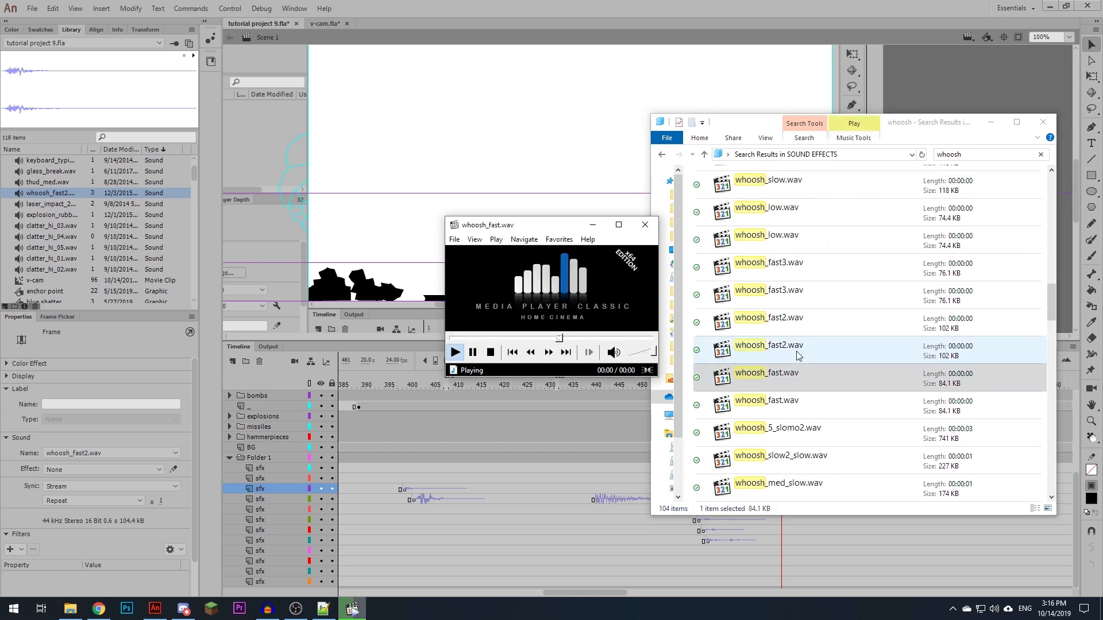
pyautogui.click(792, 319)
pyautogui.doubleClick(786, 290)
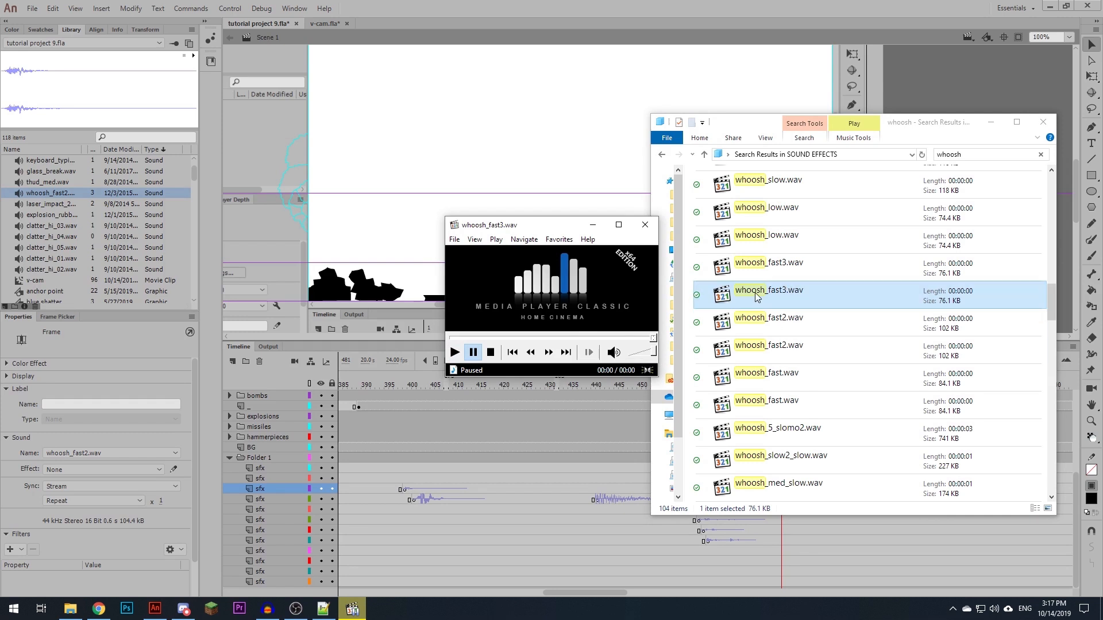
# - Import whoosh_fast3.wav as the sound of the selected frame on the third sfx layer and play back the swing
pyautogui.moveTo(786, 286); pyautogui.dragTo(583, 149)
pyautogui.click(640, 20)
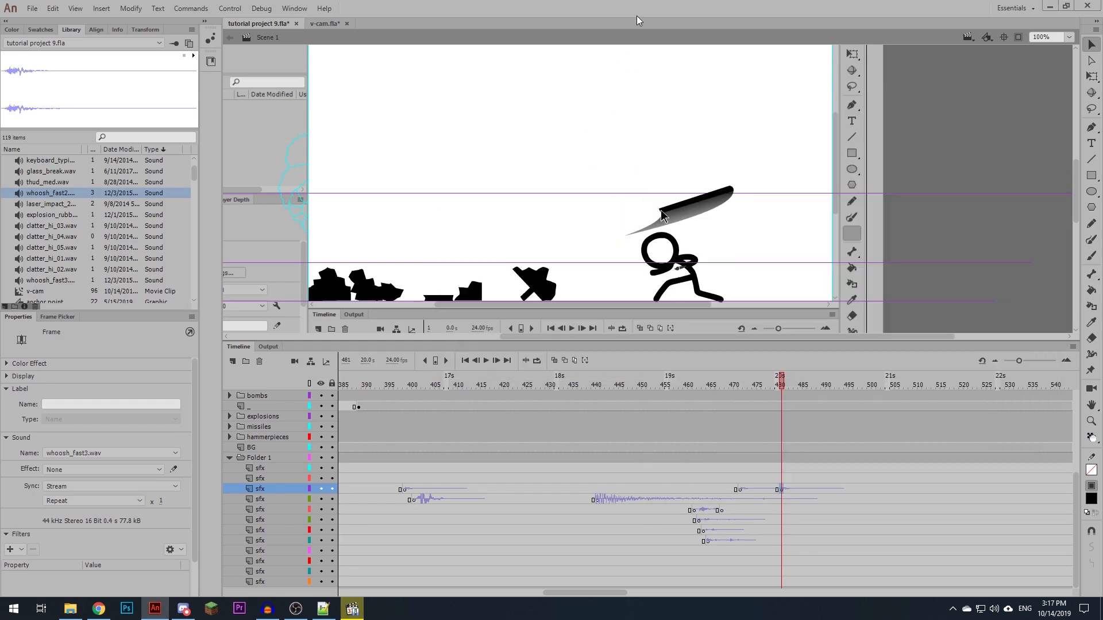
pyautogui.click(692, 495)
pyautogui.press('Return')
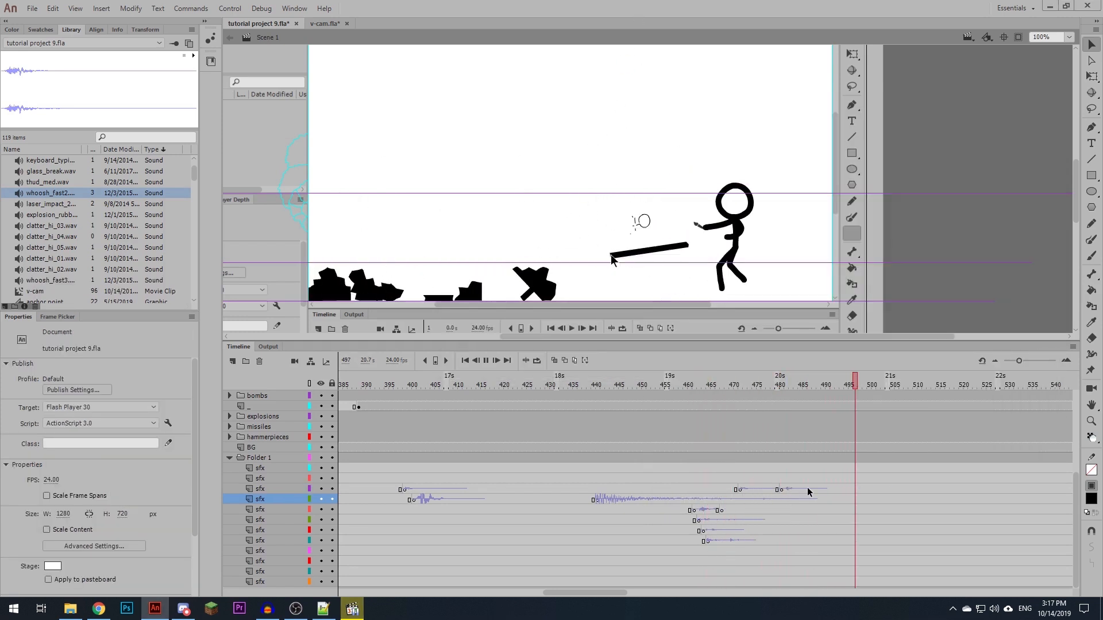
# - Paste the explosion_rubble2.wav sound at frame 502 of the fourth sfx layer, then play and scrub on to the missile launch at frame 542
pyautogui.click(828, 384)
pyautogui.moveTo(885, 383); pyautogui.dragTo(878, 388)
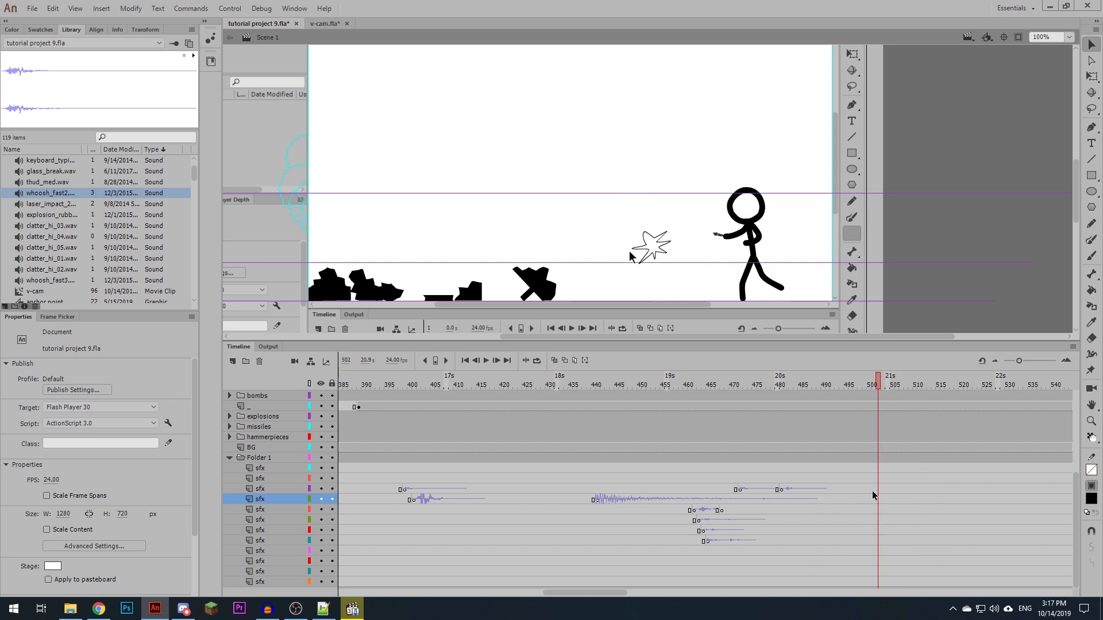
pyautogui.click(876, 502)
pyautogui.hotkey('ctrl', 'alt', 'v')
pyautogui.hscroll(3, 866, 513)
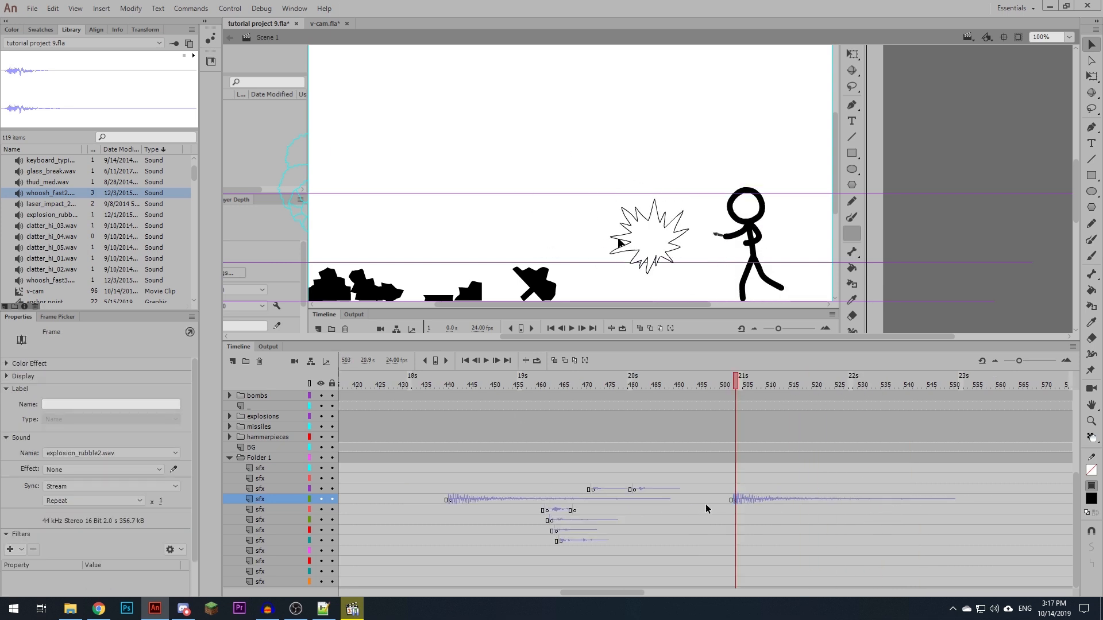
pyautogui.press('Return')
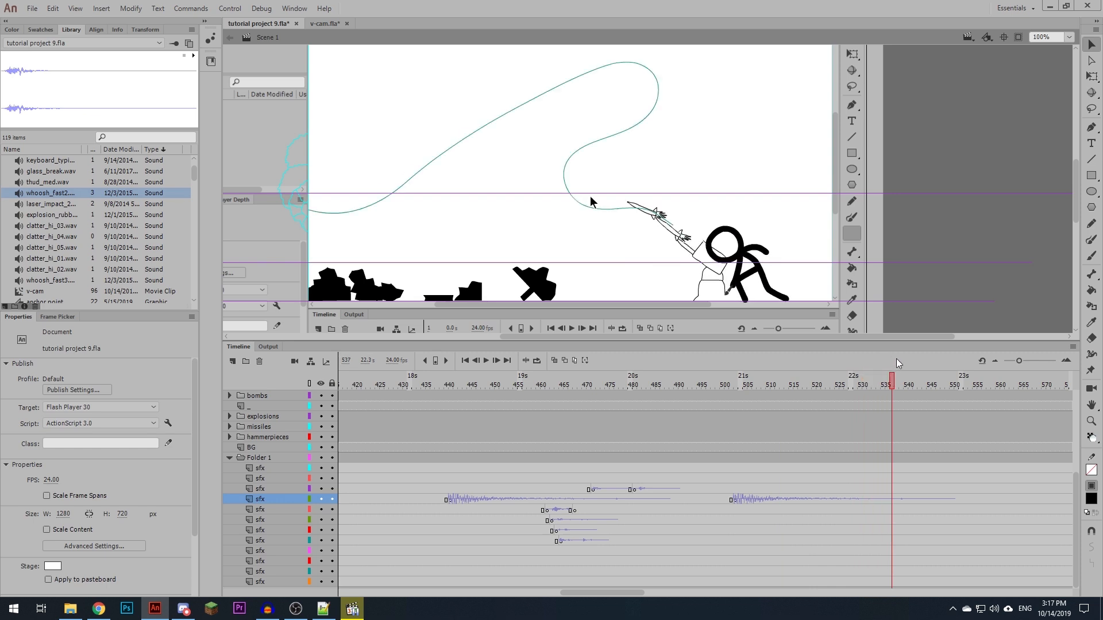
pyautogui.moveTo(875, 371); pyautogui.dragTo(914, 369)
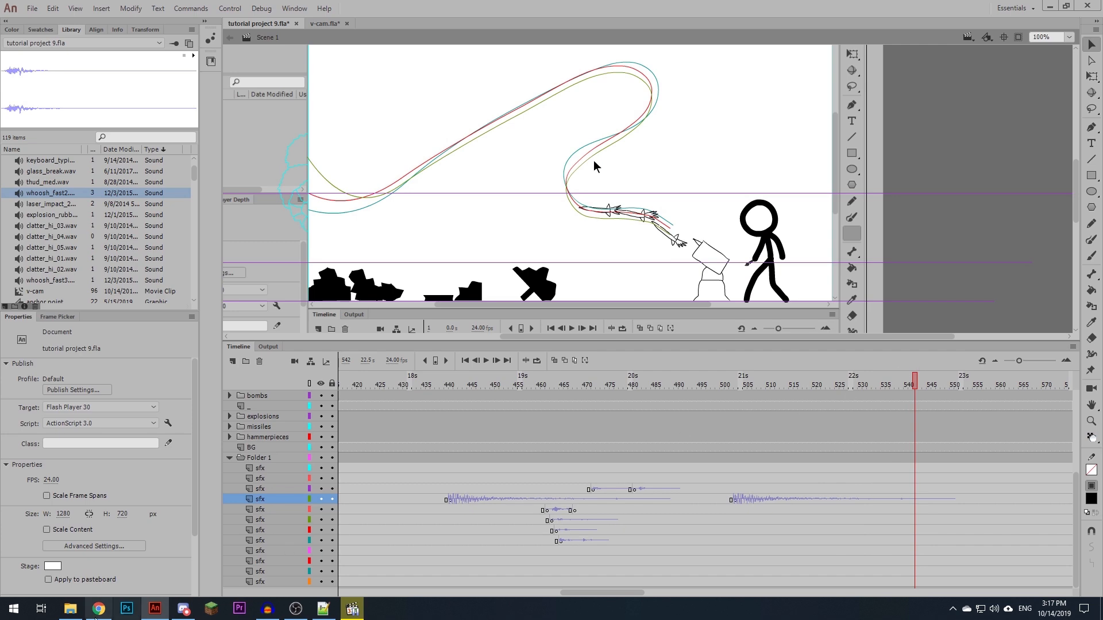
# - Search the local SOUND EFFECTS folder for "missile", then clear the search and put the folder window away
pyautogui.click(70, 608)
pyautogui.write('missile')
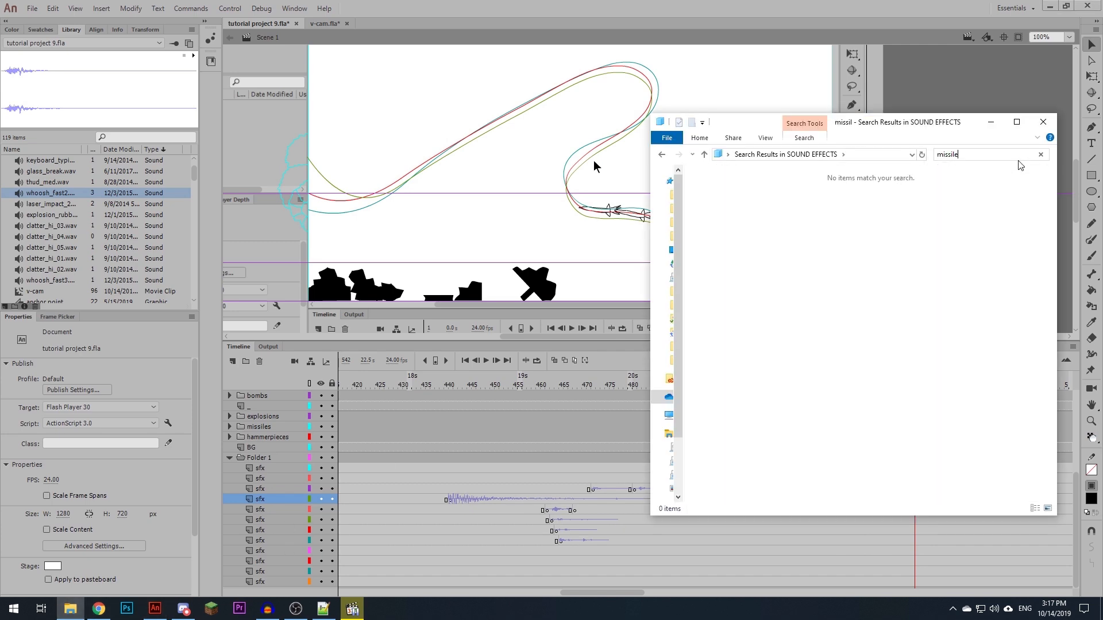
pyautogui.click(1041, 157)
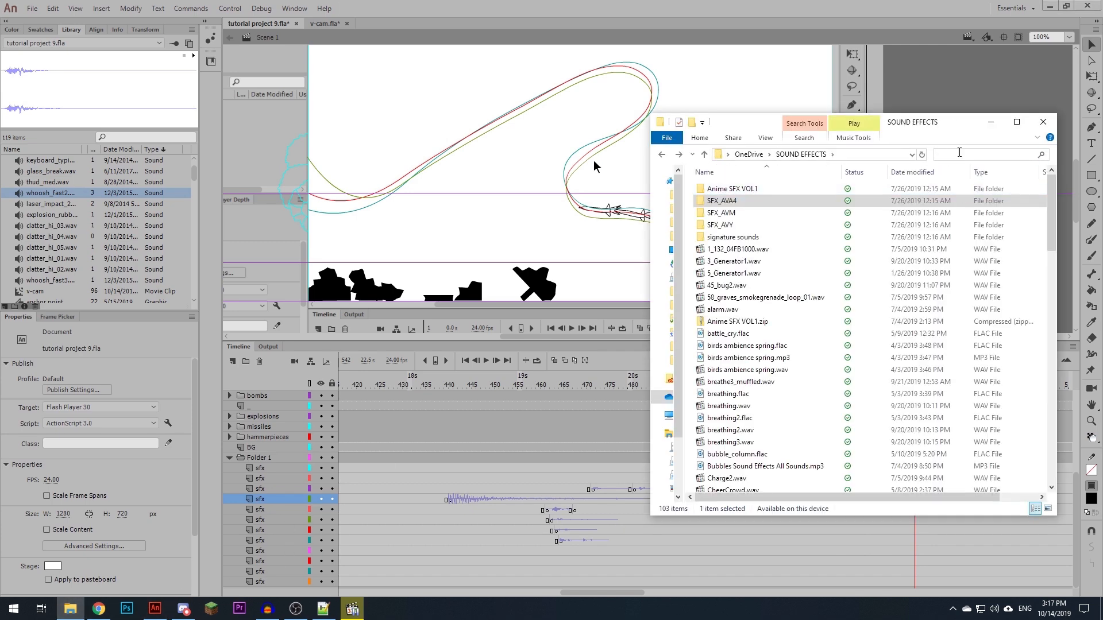
pyautogui.click(991, 122)
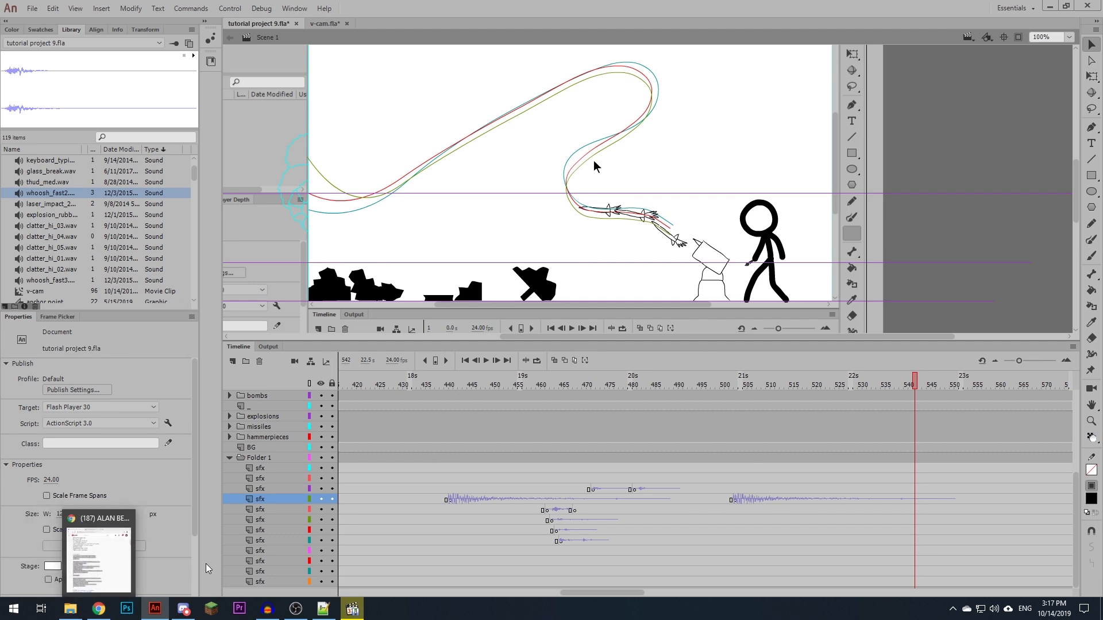
# - Switch to Freesound in Chrome, widen the window, search for "missile" and open the page of Rocket Launcher.wav
pyautogui.click(92, 610)
pyautogui.click(758, 43)
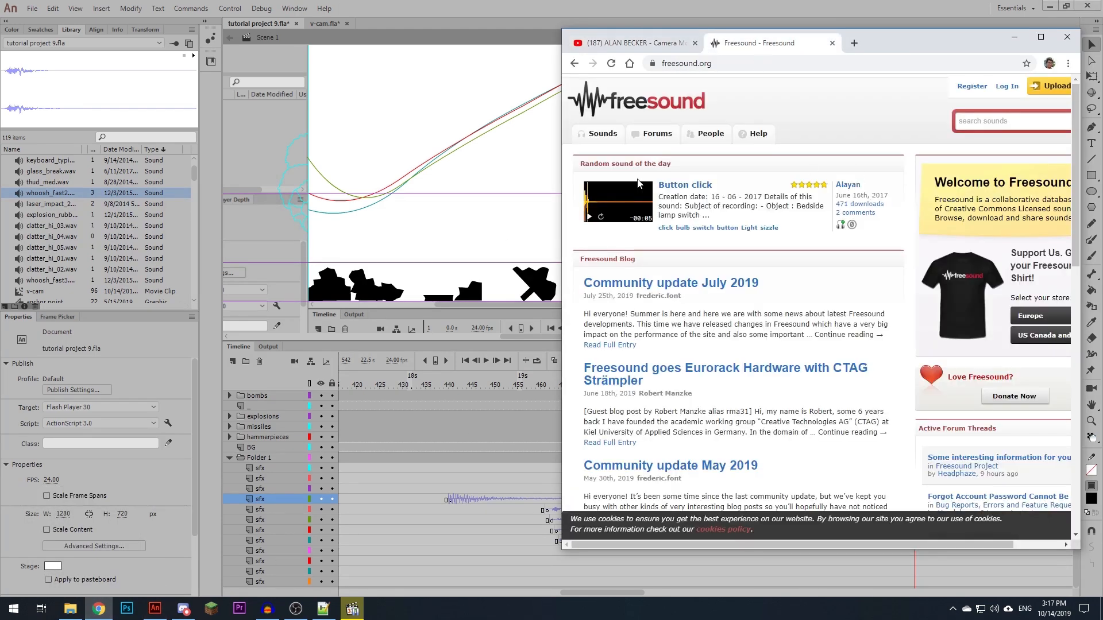
pyautogui.moveTo(562, 236); pyautogui.dragTo(483, 294)
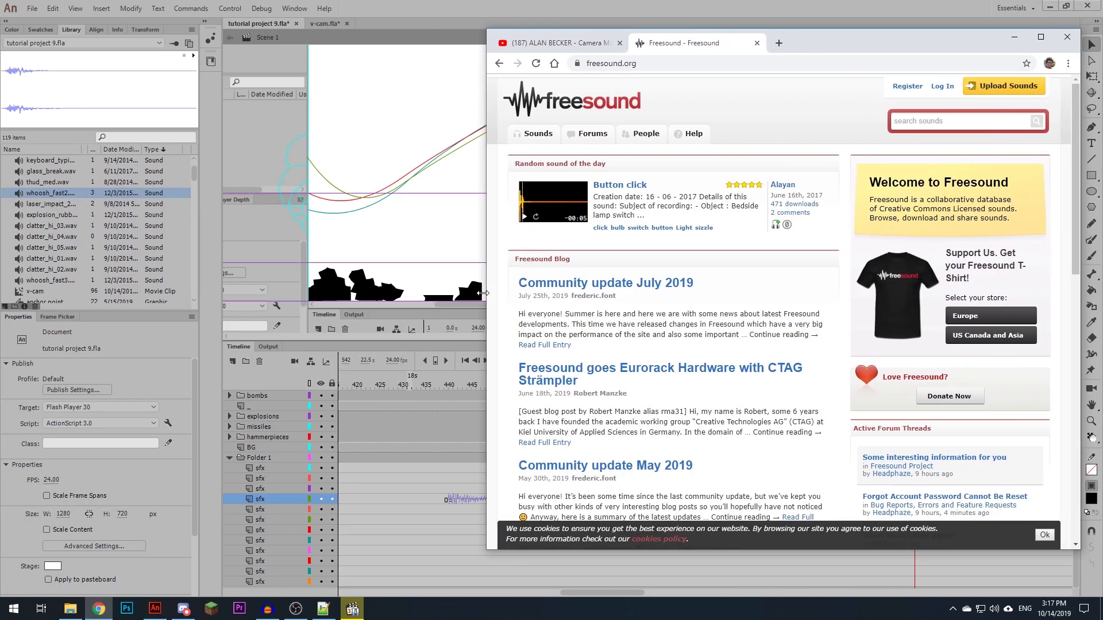
pyautogui.click(957, 122)
pyautogui.write('missile')
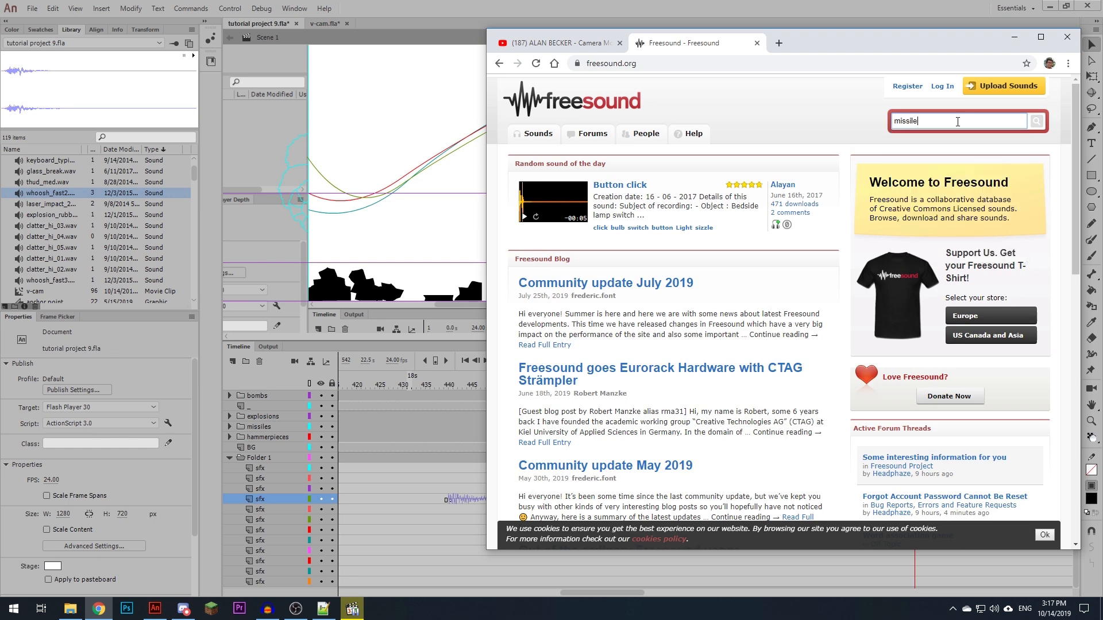
pyautogui.press('Return')
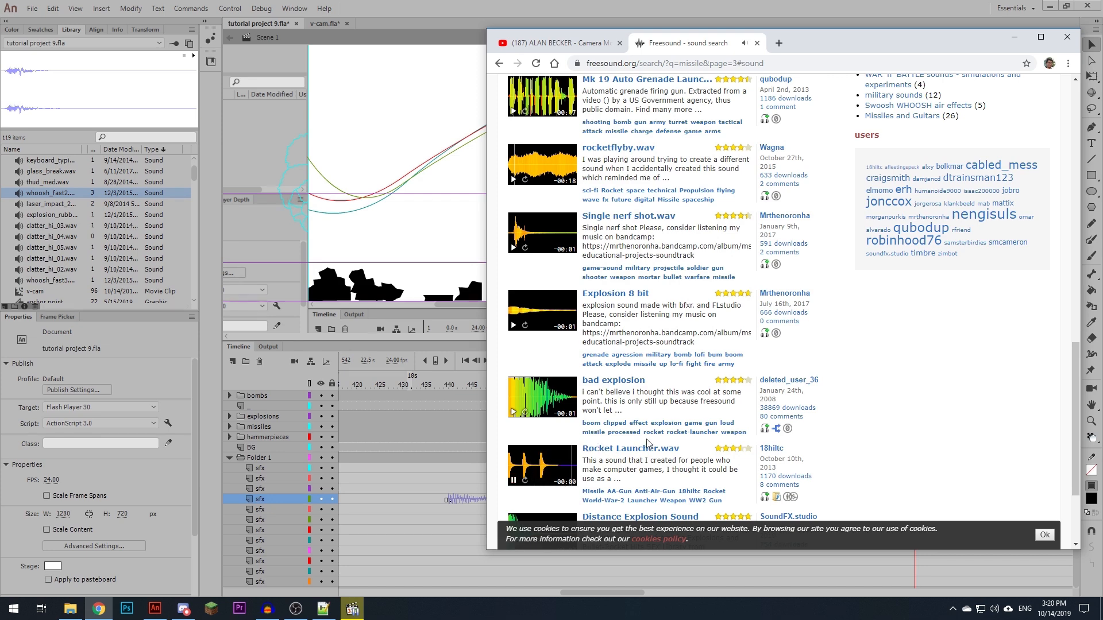
pyautogui.scroll(-1, 596, 456)
pyautogui.click(597, 398)
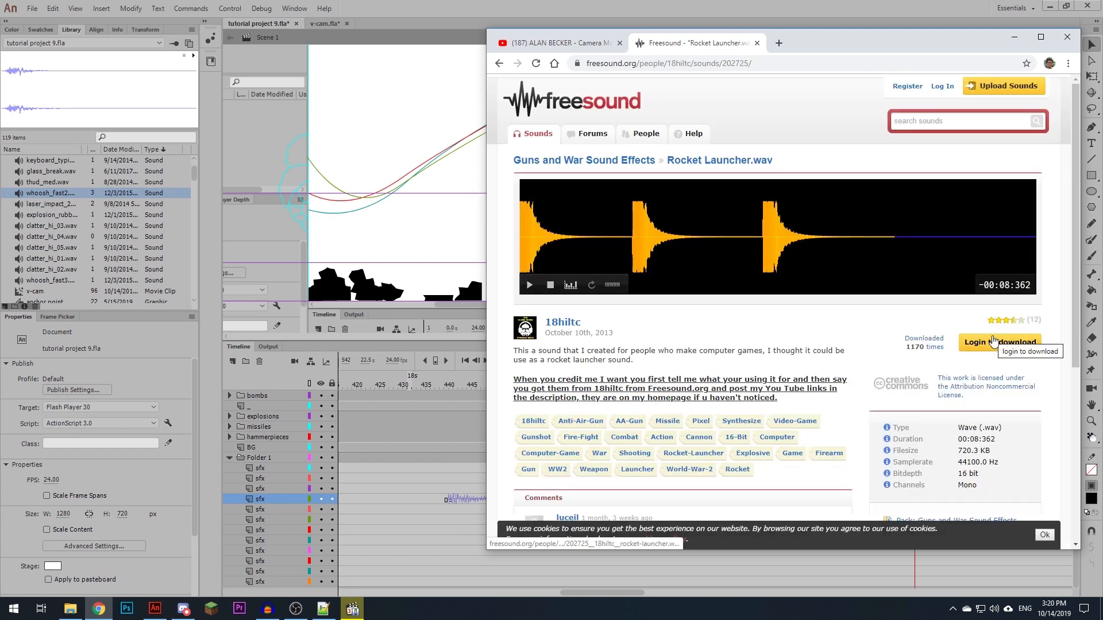
# - Log in to Freesound and download the sound into the Bloop Stick Figure folder as rocket-launcher.wav
pyautogui.click(993, 342)
pyautogui.click(535, 250)
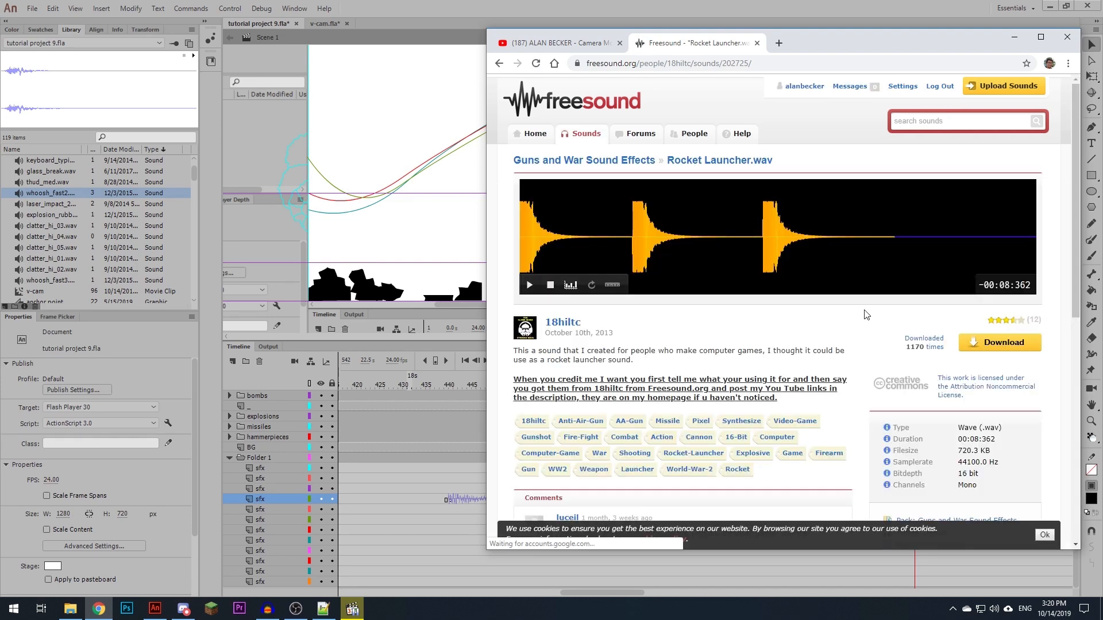
pyautogui.click(984, 342)
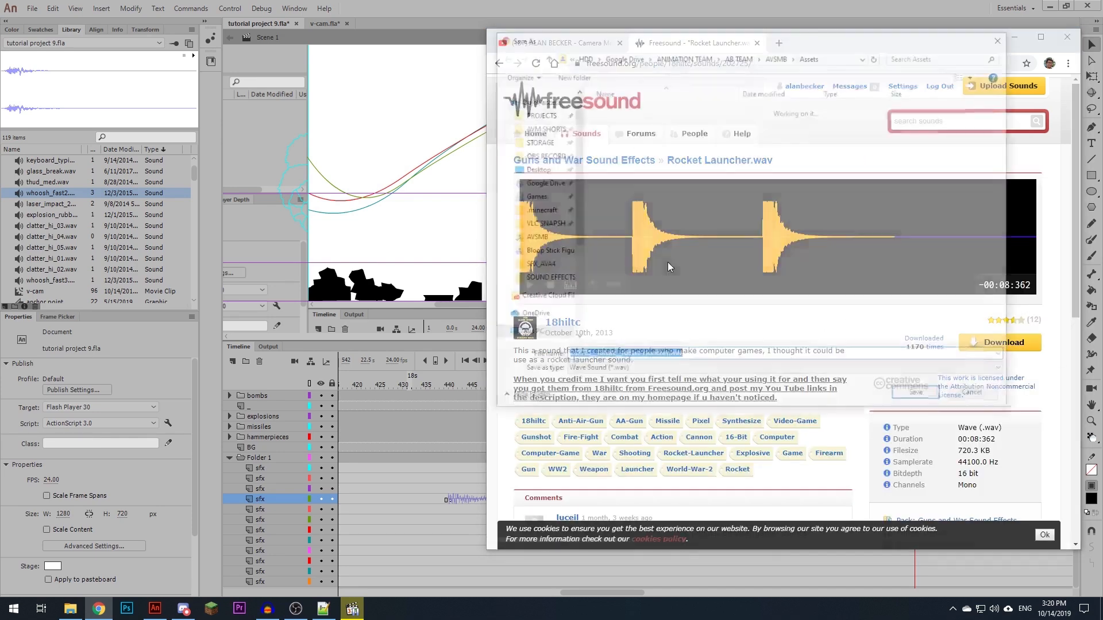
pyautogui.click(549, 252)
pyautogui.moveTo(565, 357); pyautogui.dragTo(621, 357)
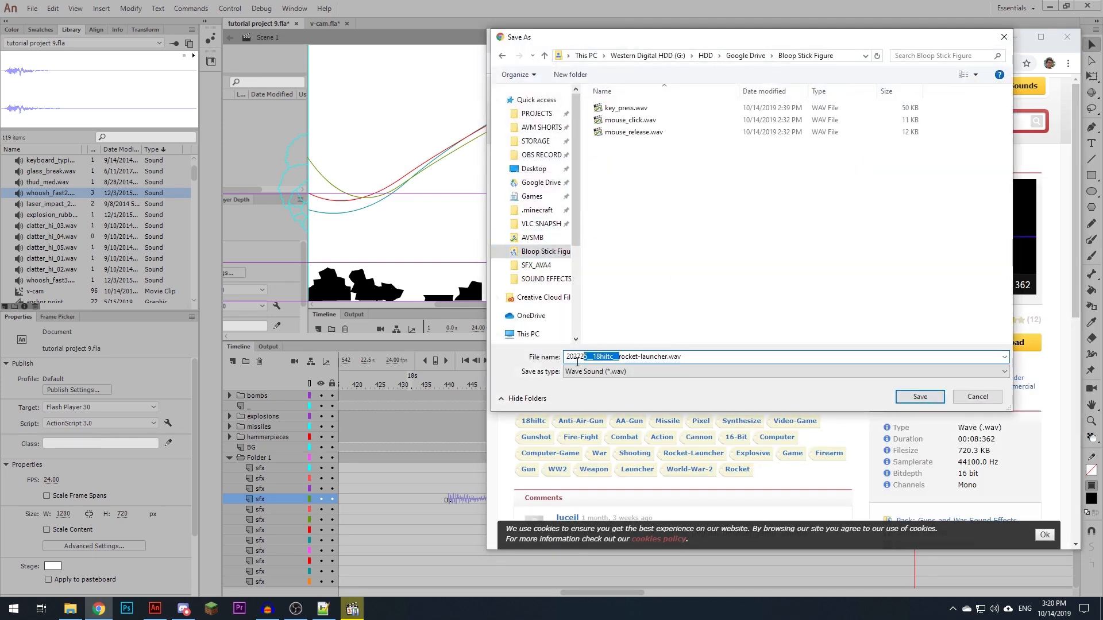
pyautogui.press('BackSpace')
pyautogui.click(910, 396)
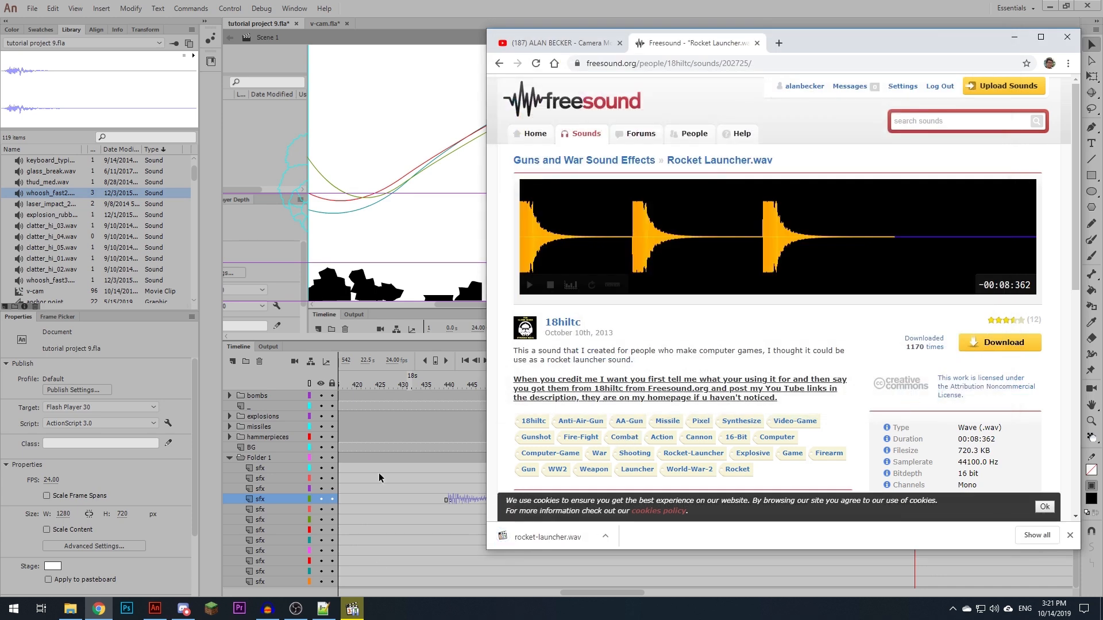
# - Open rocket-launcher.wav in Audacity, select the first shot up to about 1.01 s and export it as rocket-launcher_1.wav
pyautogui.moveTo(289, 553); pyautogui.dragTo(326, 348)
pyautogui.press('space')
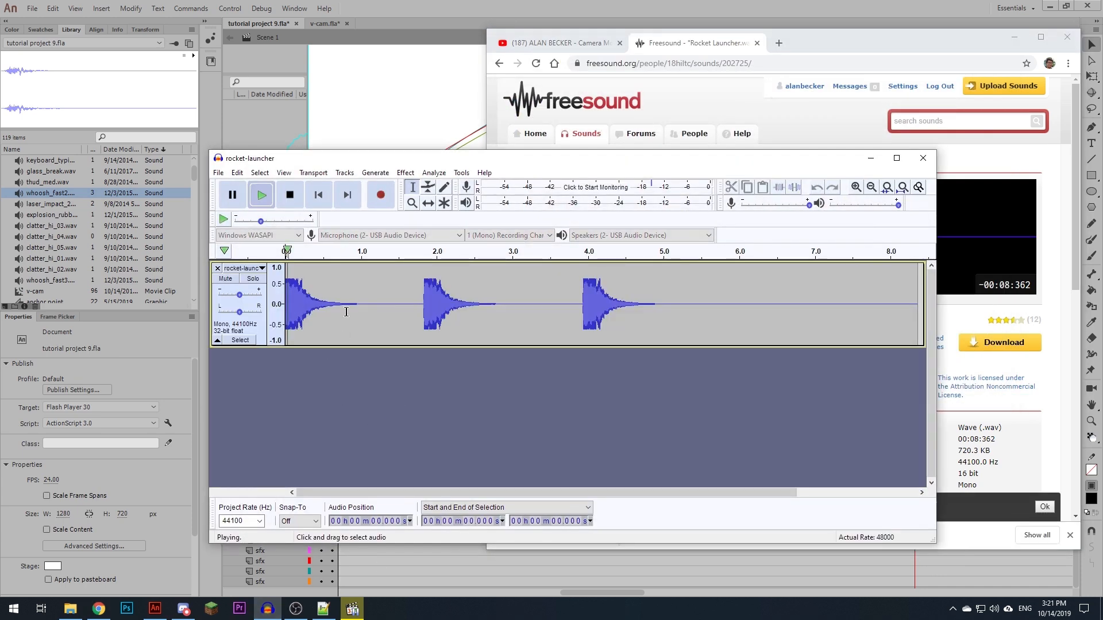
pyautogui.press('space')
pyautogui.moveTo(287, 310); pyautogui.dragTo(363, 313)
pyautogui.click(219, 172)
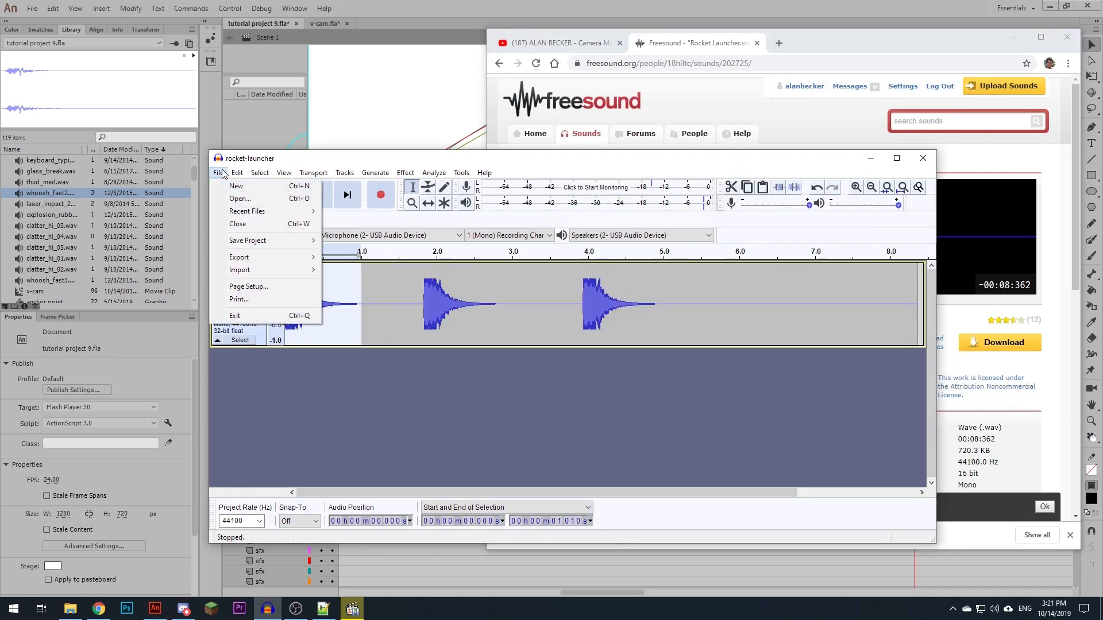
pyautogui.click(368, 310)
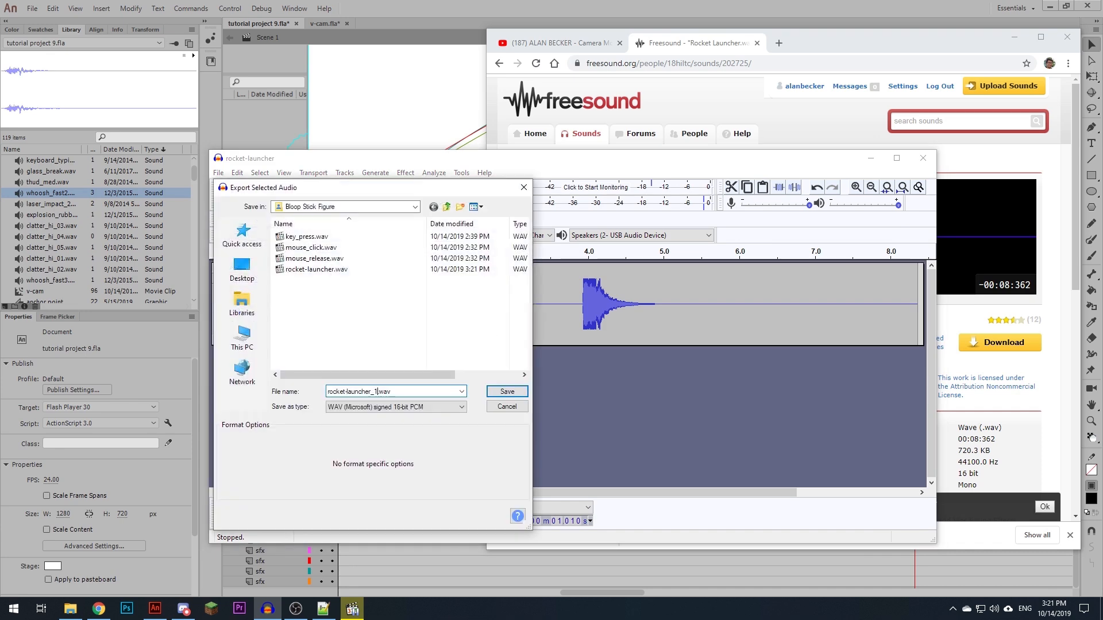
pyautogui.press('Return')
pyautogui.press('Return')
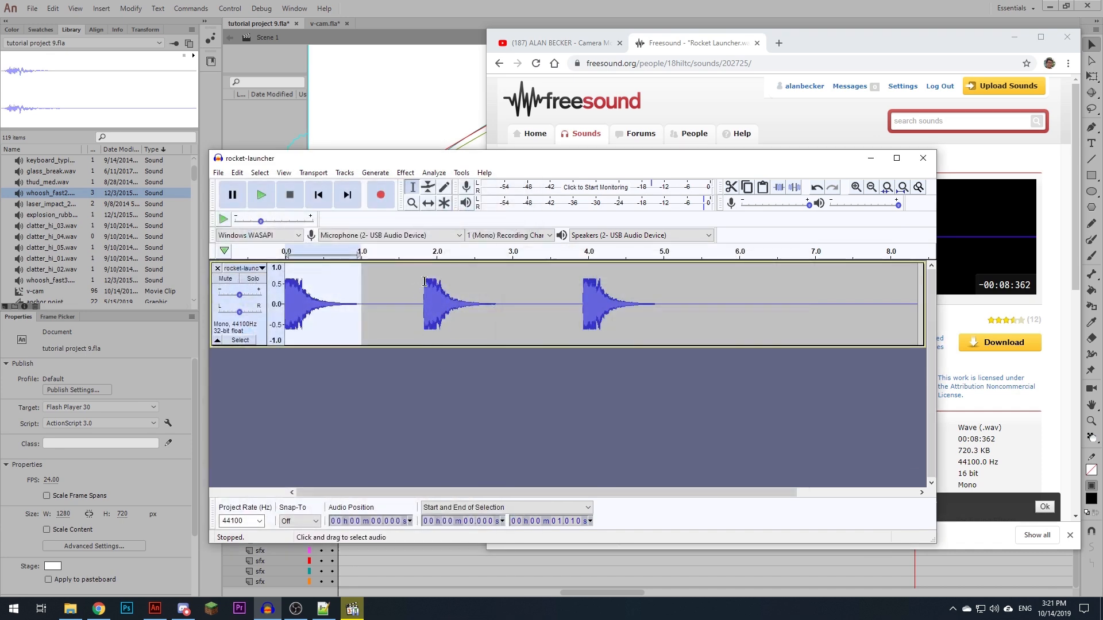
# - Select the second shot from about 1.8 to 2.97 s and export it as rocket-launcher_2.wav
pyautogui.moveTo(420, 306); pyautogui.dragTo(510, 306)
pyautogui.click(219, 172)
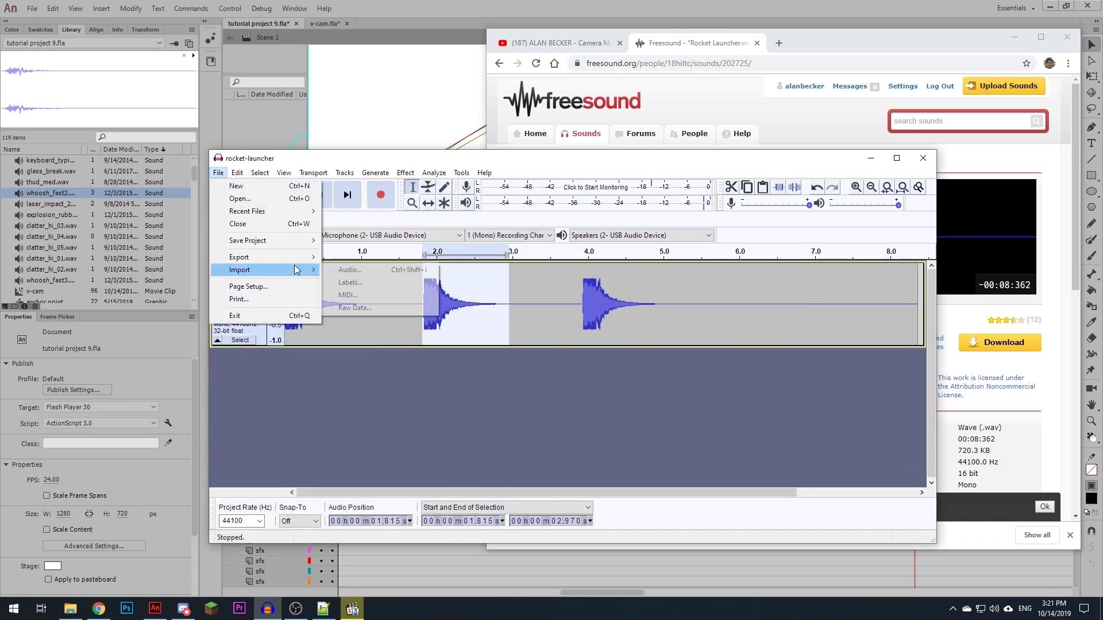
pyautogui.click(368, 310)
pyautogui.click(328, 270)
pyautogui.click(517, 393)
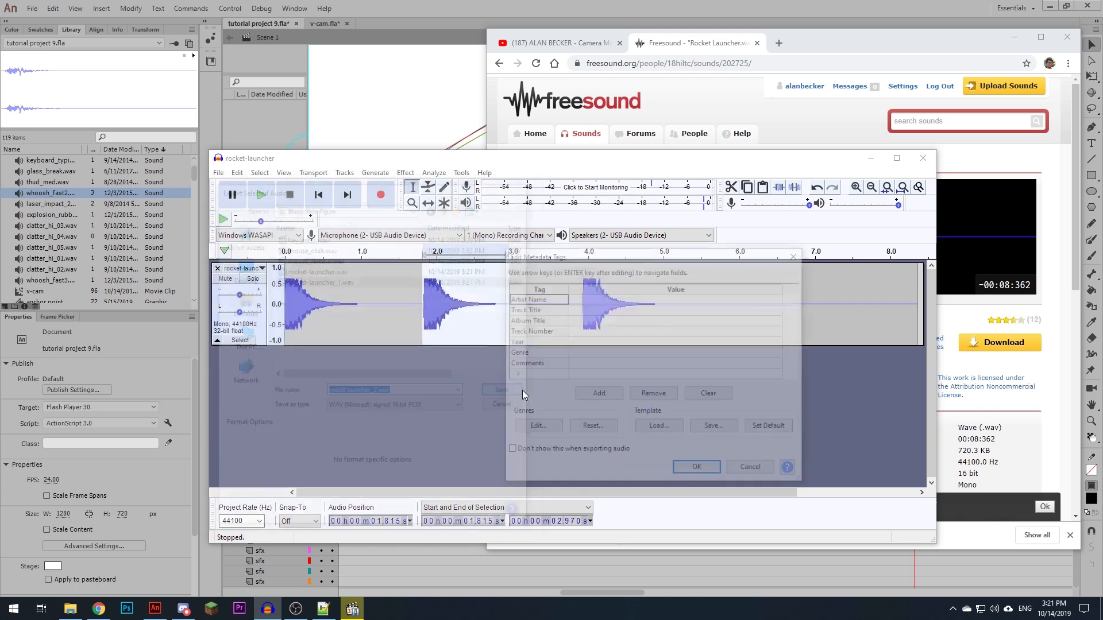
pyautogui.press('Return')
# - Select the third shot, ending at about 5.06 s, and export the selection as its own WAV file in Bloop Stick Figure
pyautogui.moveTo(582, 304); pyautogui.dragTo(666, 304)
pyautogui.click(219, 172)
pyautogui.moveTo(239, 256)
pyautogui.click(374, 311)
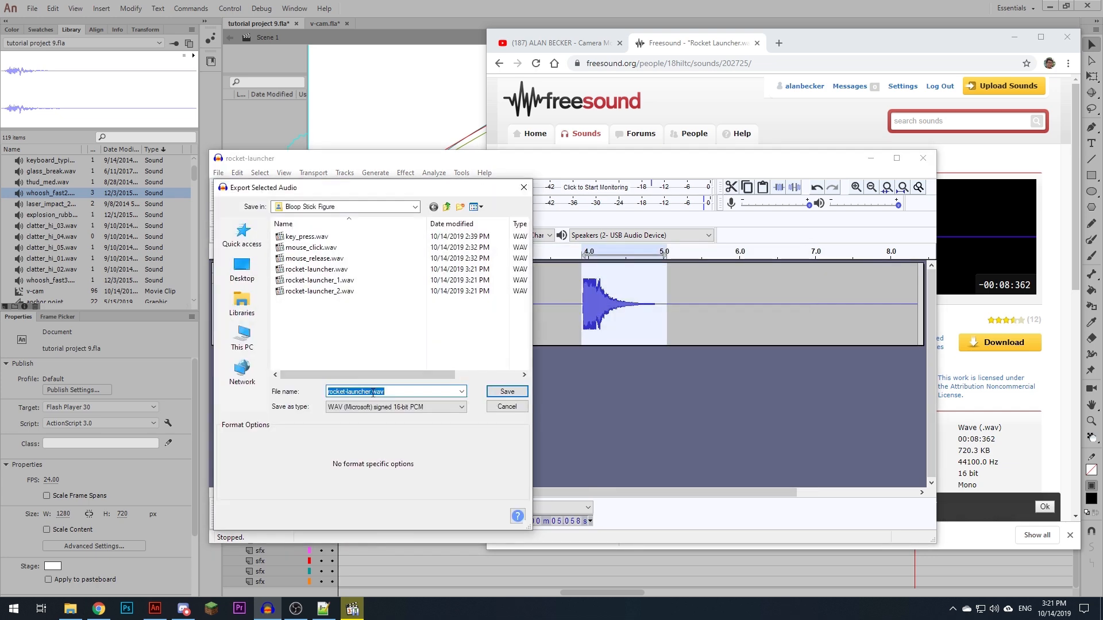
pyautogui.press('Return')
pyautogui.press('Return')
# - Search Freesound for "sparkler" and preview the Party Pack sparkler sound
pyautogui.click(823, 229)
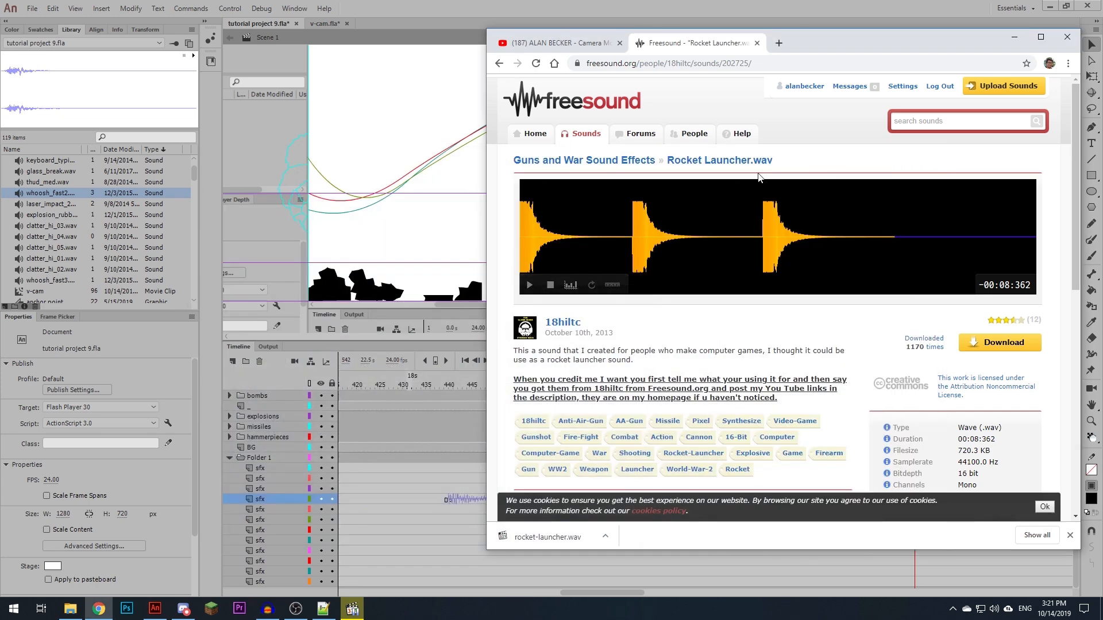
pyautogui.click(932, 125)
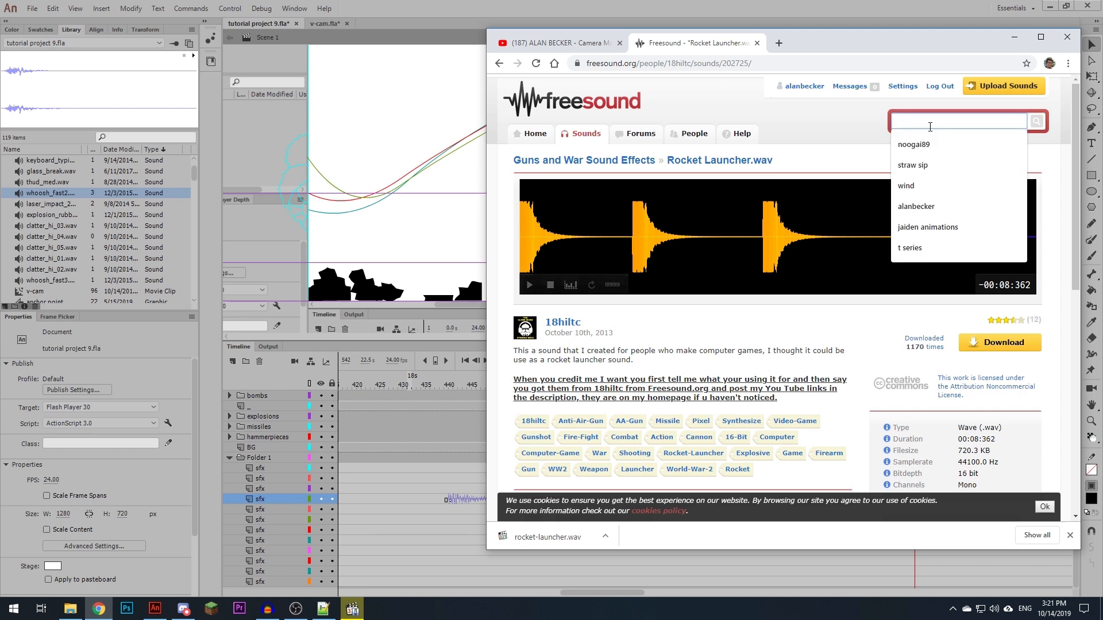
pyautogui.write('spar')
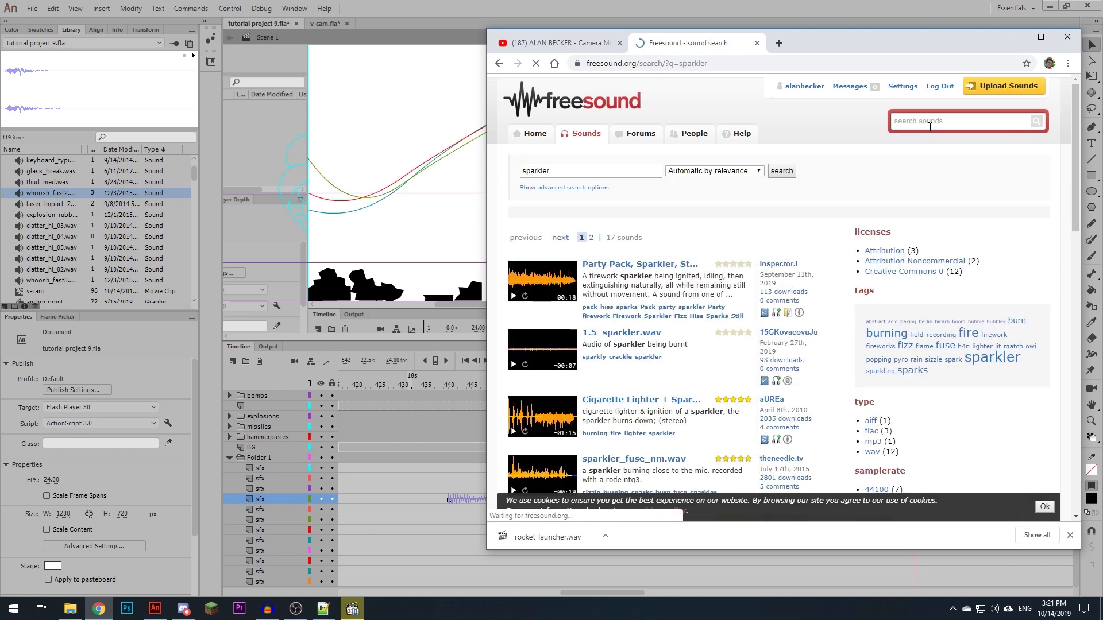
pyautogui.click(511, 297)
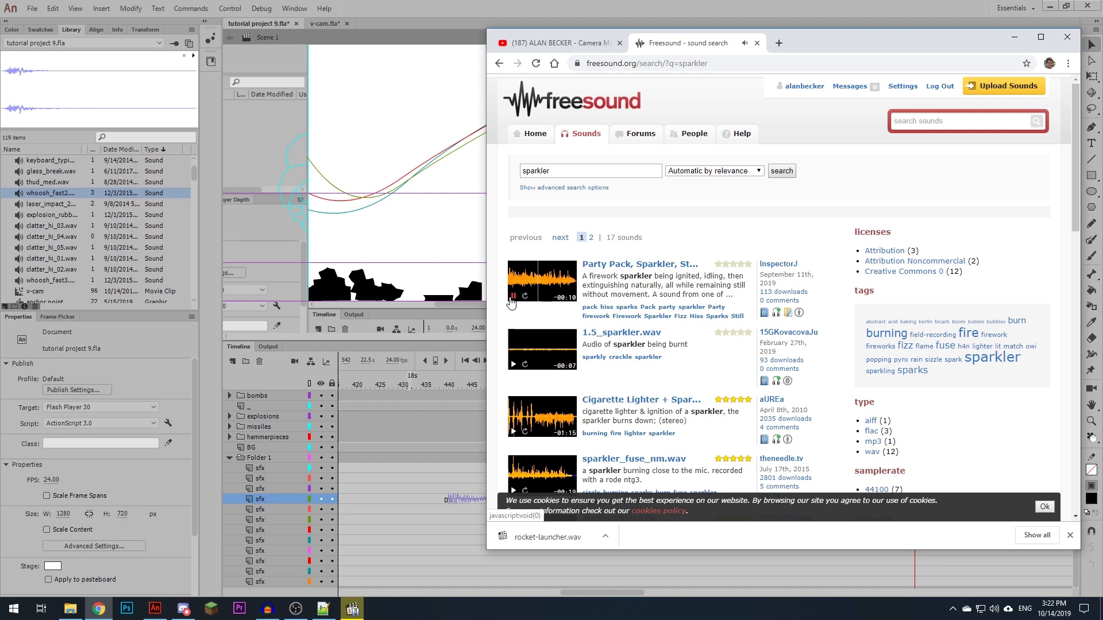
# - Open the Party Pack, Sparkler, Still, 01-02.wav page and download the sound as sparkler.wav
pyautogui.click(613, 267)
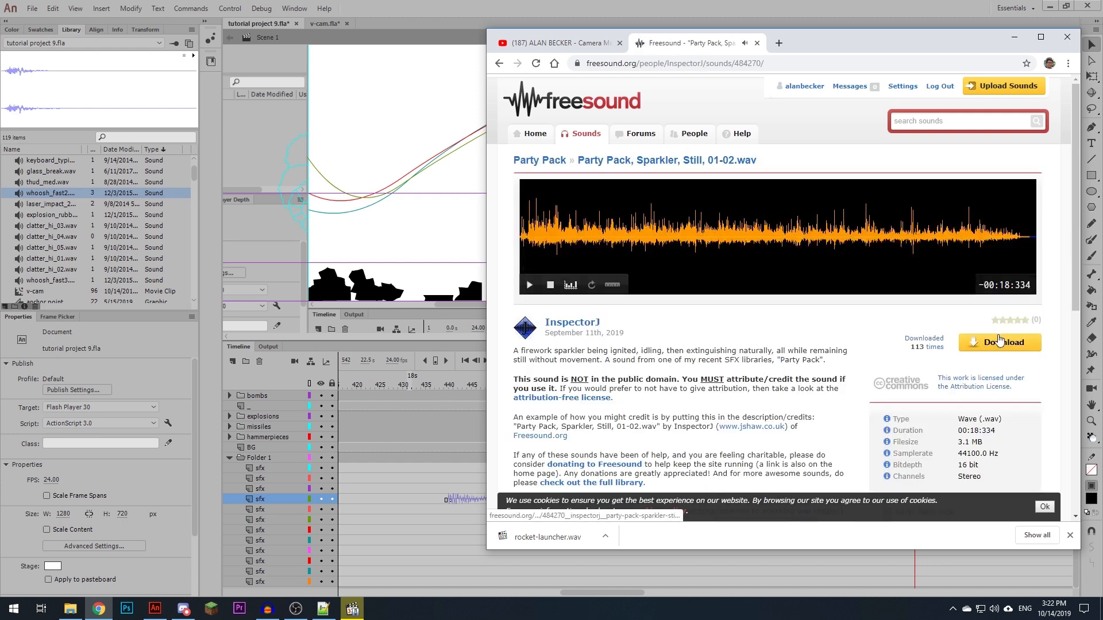
pyautogui.click(994, 343)
pyautogui.write('sparkler')
pyautogui.click(920, 397)
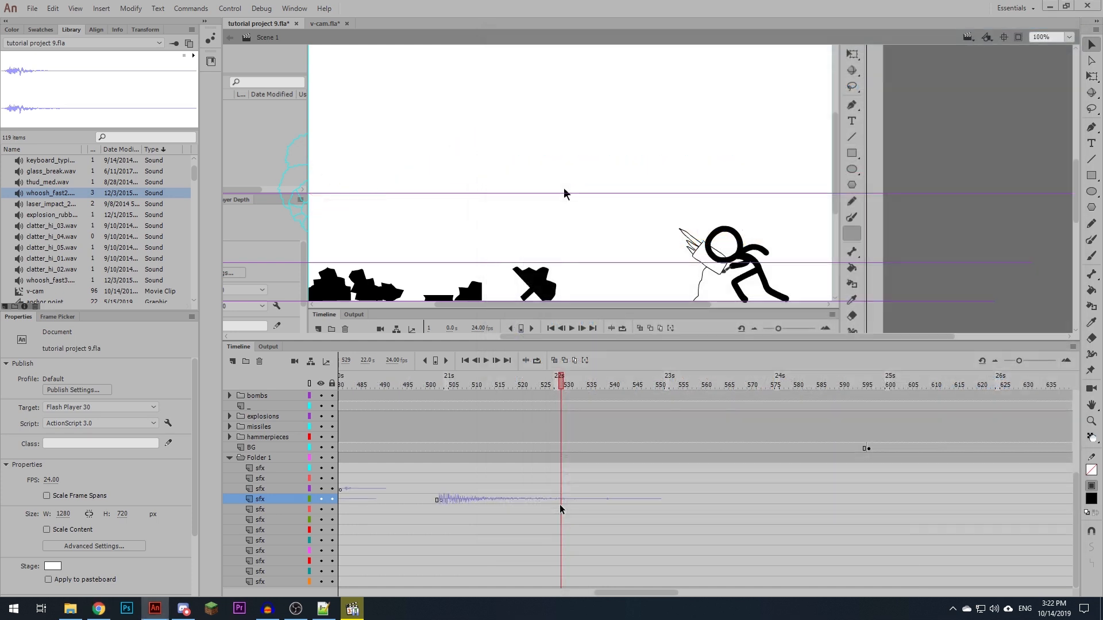
# - In Animate, insert blank keyframes for the three missile launches at frames 529, 534 and 539 on three successive empty sfx layers
pyautogui.click(561, 510)
pyautogui.press('F7')
pyautogui.click(590, 518)
pyautogui.click(584, 520)
pyautogui.press('F7')
pyautogui.press('.')
pyautogui.press('.')
pyautogui.press('.')
pyautogui.press('.')
pyautogui.press('.')
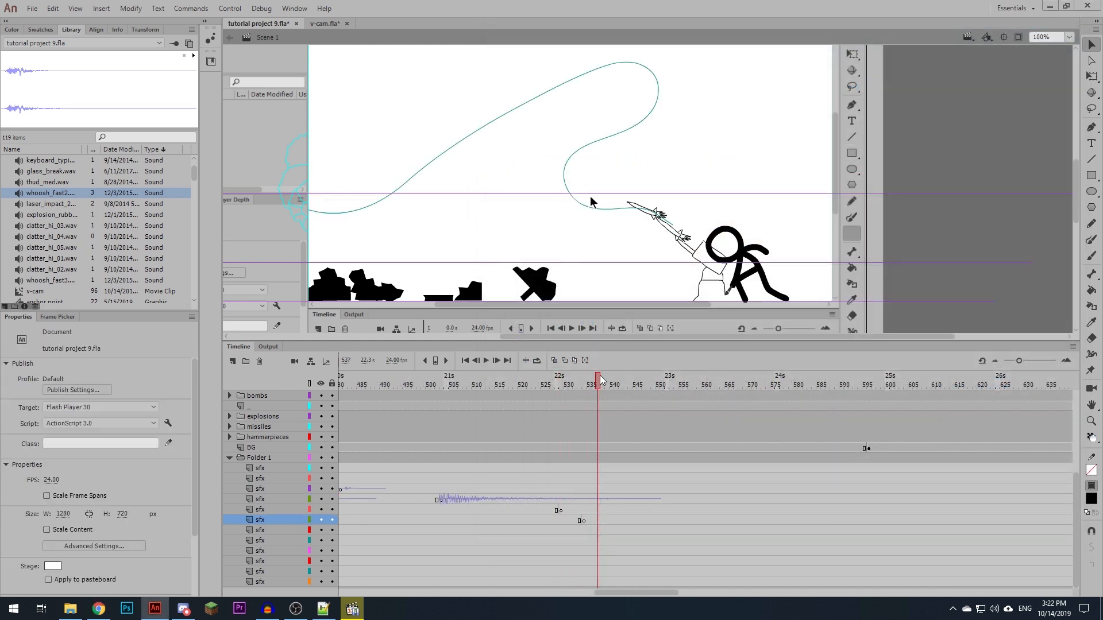
pyautogui.click(607, 531)
pyautogui.press('F7')
# - Import rocket-launcher_1.wav, rocket-launcher_2.wav and rocket-launcher_3.wav from the Bloop Stick Figure folder into the library
pyautogui.click(70, 609)
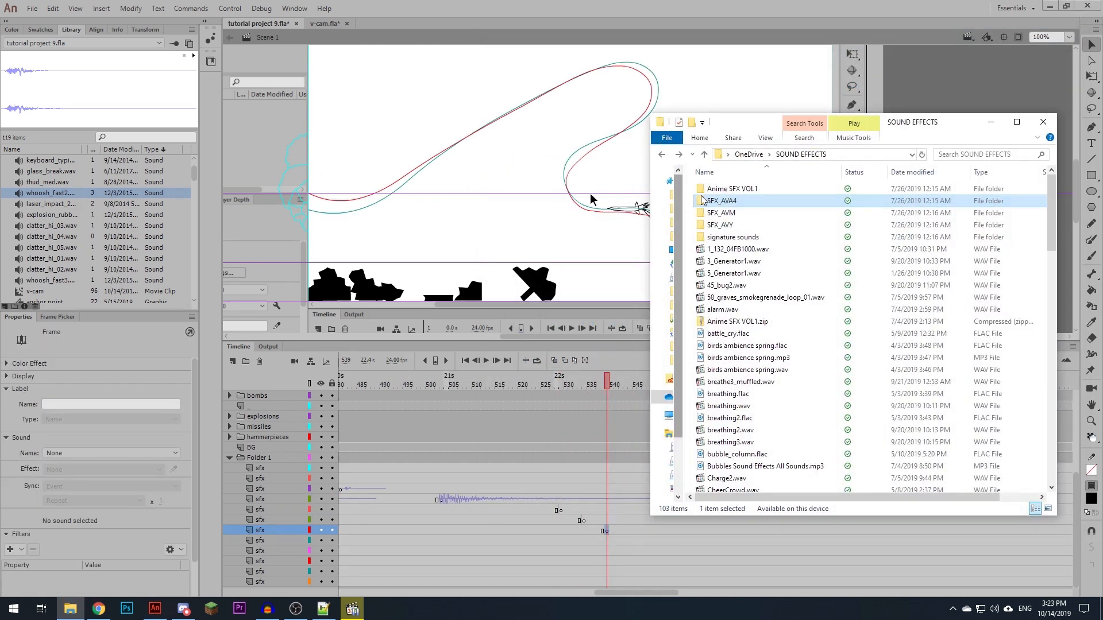
pyautogui.moveTo(768, 121); pyautogui.dragTo(726, 0)
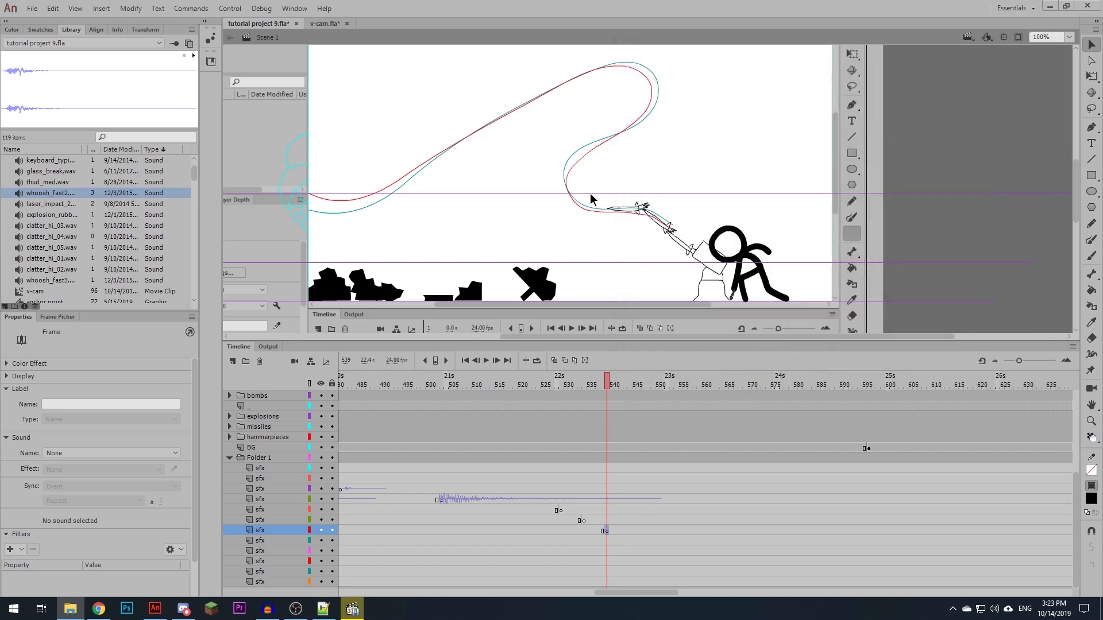
pyautogui.moveTo(134, 1); pyautogui.dragTo(79, 198)
pyautogui.scroll(-1, 89, 252)
pyautogui.click(65, 266)
pyautogui.moveTo(86, 148); pyautogui.dragTo(104, 148)
# - Place rocket-launcher_2.wav, rocket-launcher_3.wav and rocket-launcher_1.wav on the first, second and third launch keyframes respectively
pyautogui.click(591, 510)
pyautogui.moveTo(75, 270); pyautogui.dragTo(488, 230)
pyautogui.click(588, 520)
pyautogui.click(611, 531)
pyautogui.moveTo(72, 290); pyautogui.dragTo(478, 239)
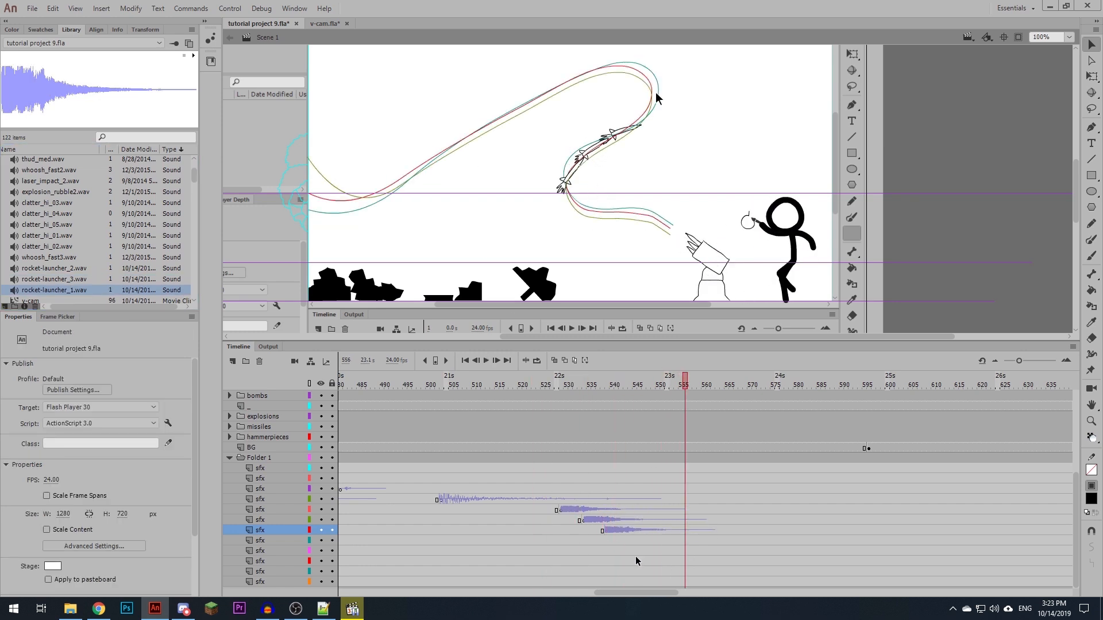
# - Lower the volume envelope of the rocket-launcher_2.wav sound to about half in both channels
pyautogui.click(580, 509)
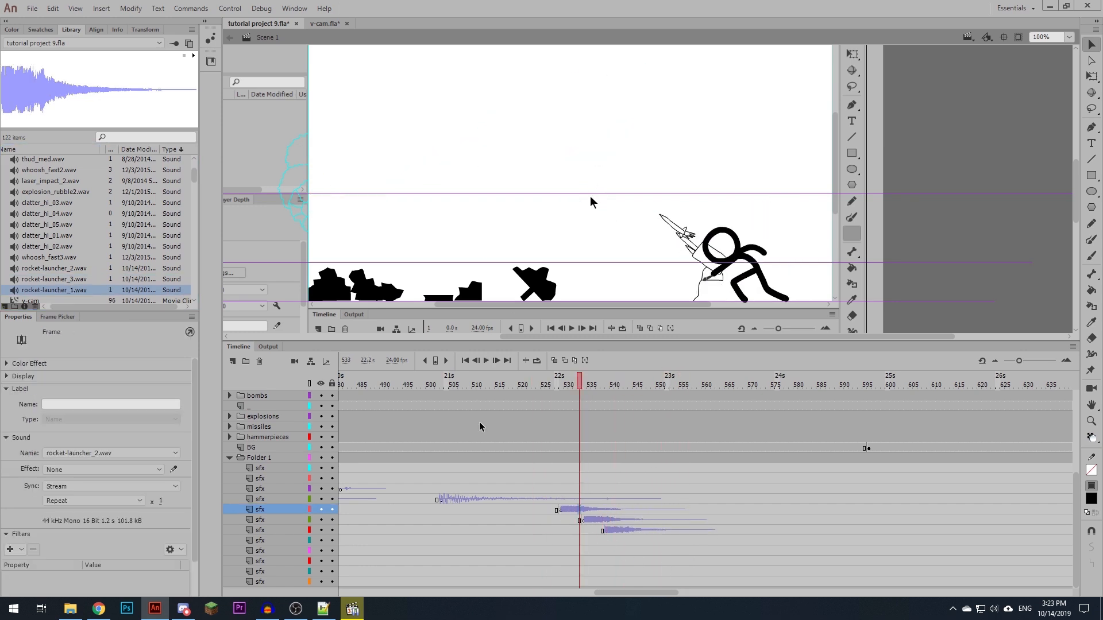
pyautogui.click(174, 470)
pyautogui.moveTo(426, 200); pyautogui.dragTo(409, 236)
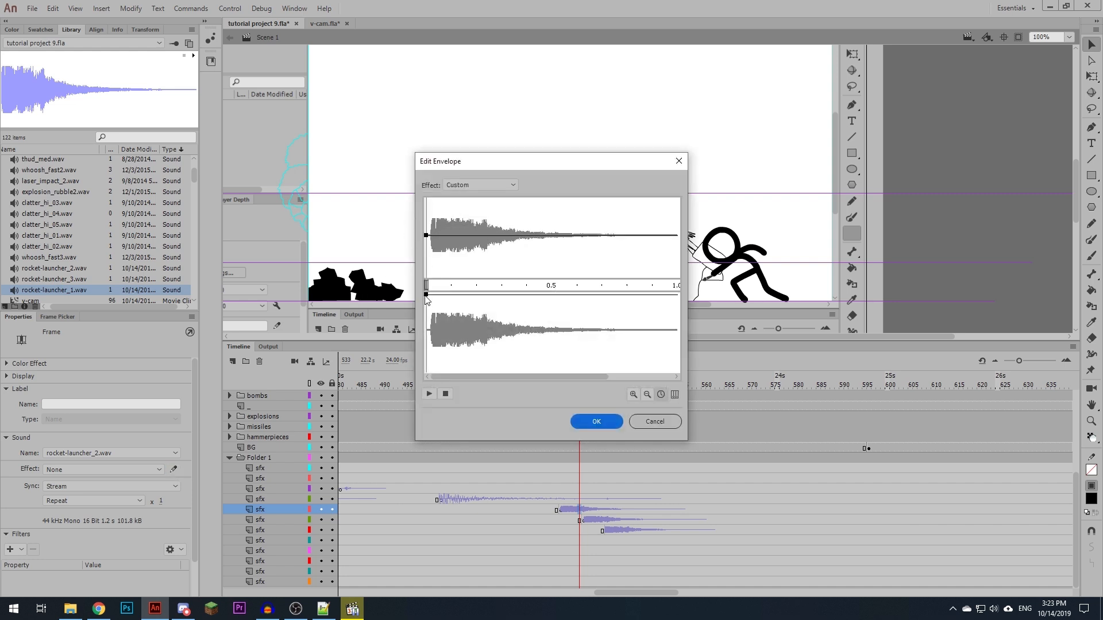
pyautogui.moveTo(425, 296); pyautogui.dragTo(410, 332)
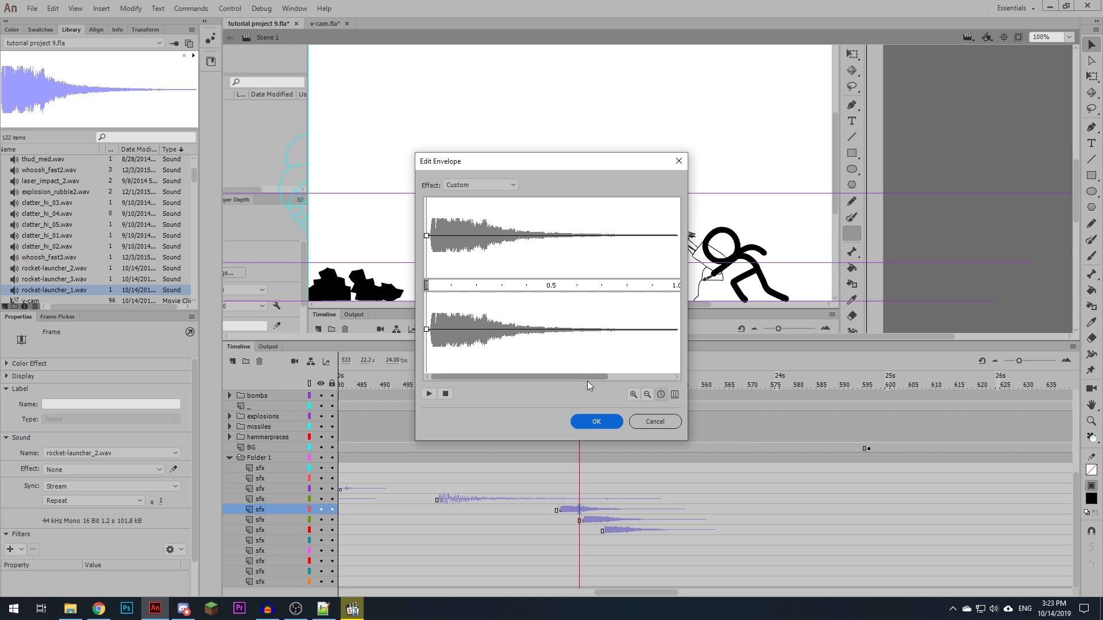
pyautogui.click(596, 422)
# - Lower the volume envelopes of the second and third launch sounds to about half in both channels
pyautogui.click(583, 520)
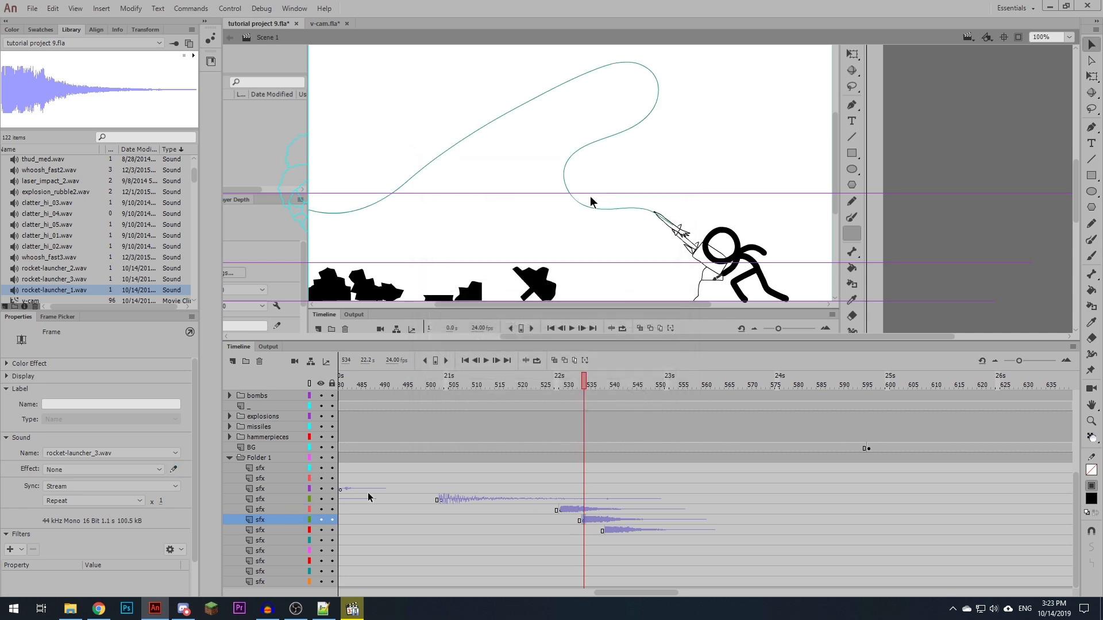
pyautogui.click(174, 469)
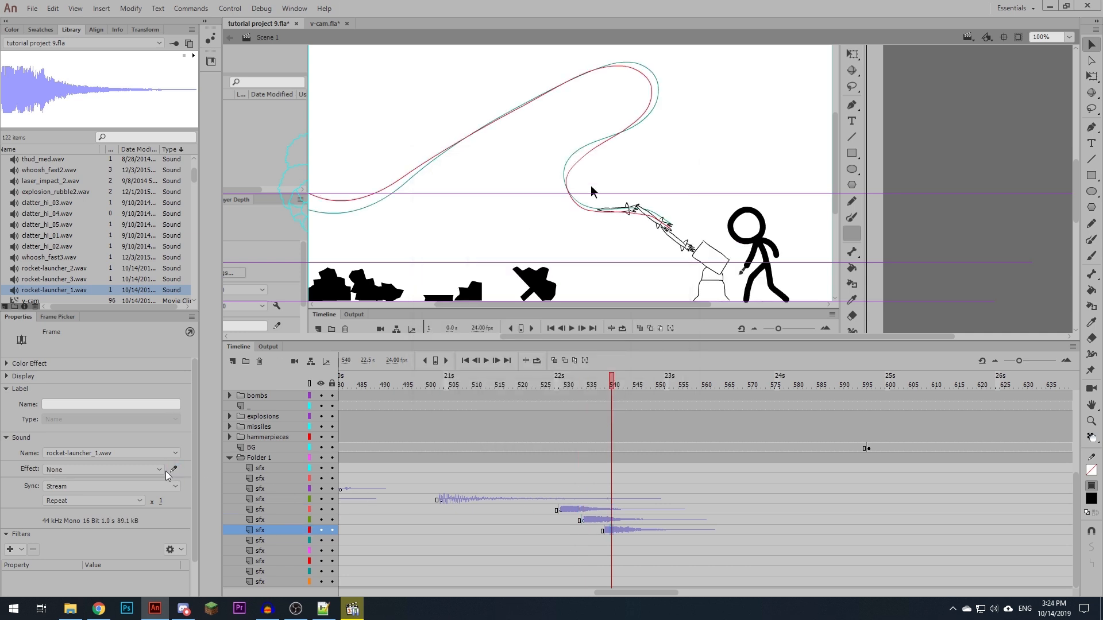
pyautogui.click(173, 470)
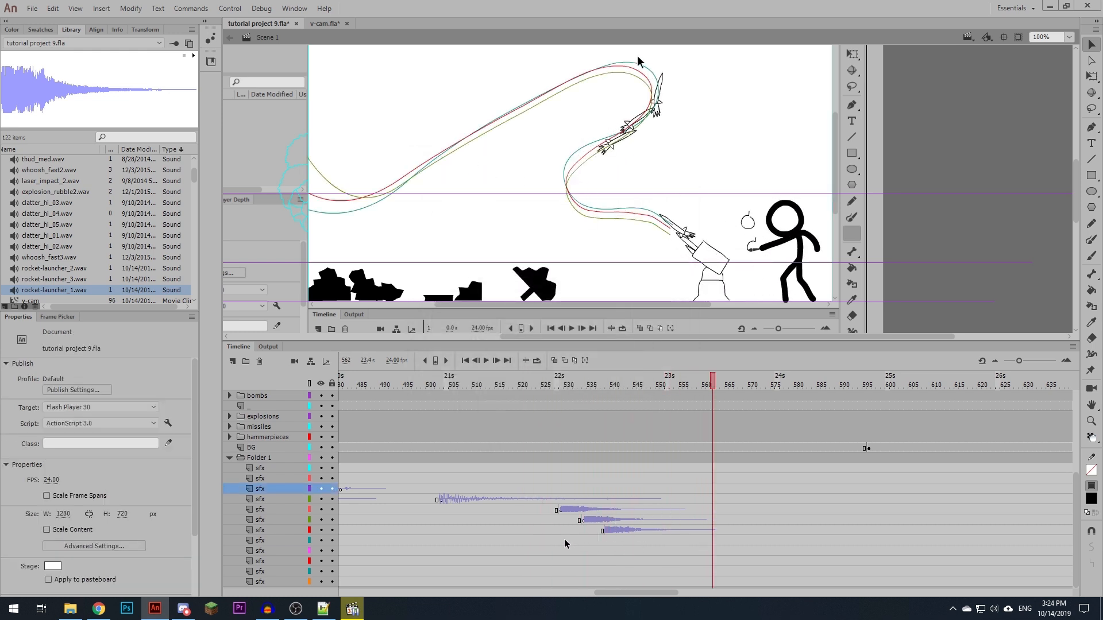
# - Preview the "remix #2 of 42024" missile-strike sound in Freesound's missile results and download it as missile_strike.wav
pyautogui.scroll(7, 646, 342)
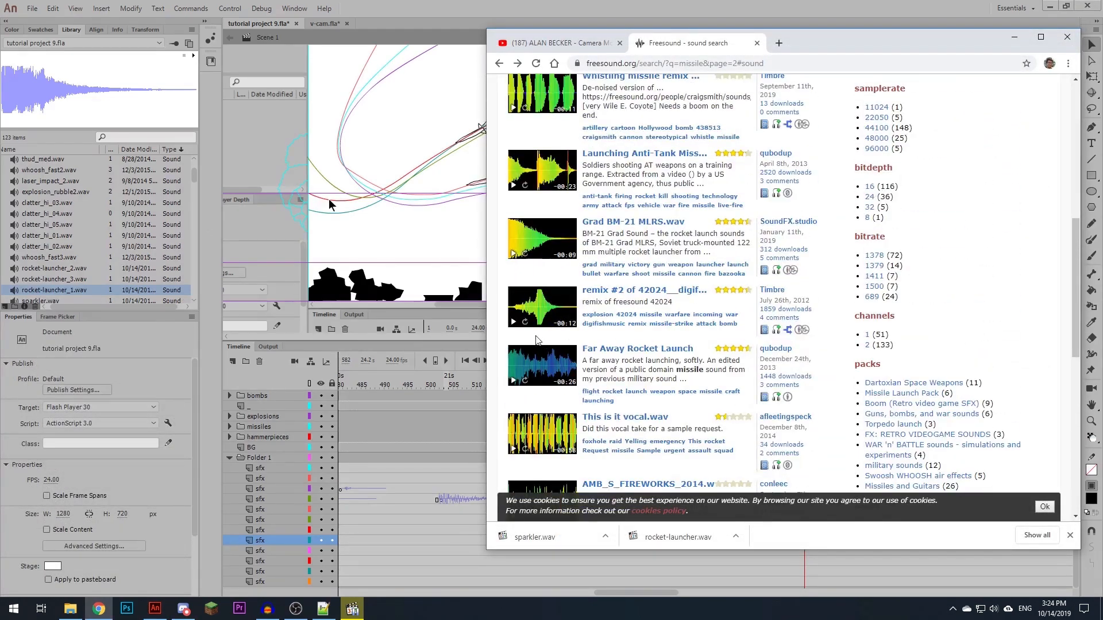
pyautogui.click(513, 323)
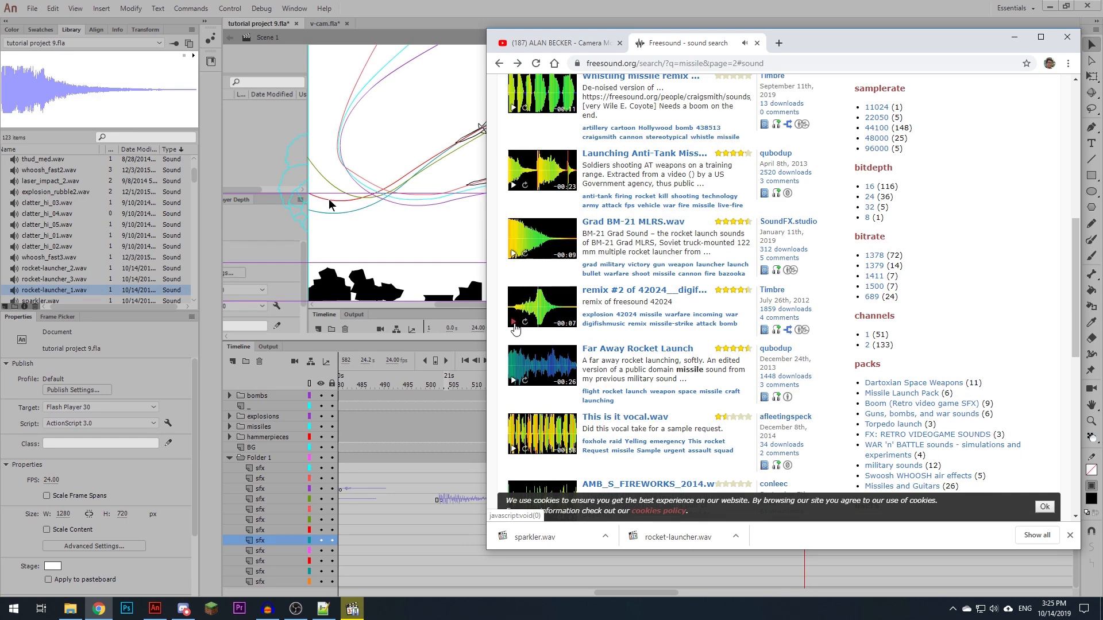
pyautogui.click(643, 291)
pyautogui.click(1009, 341)
pyautogui.write('miss')
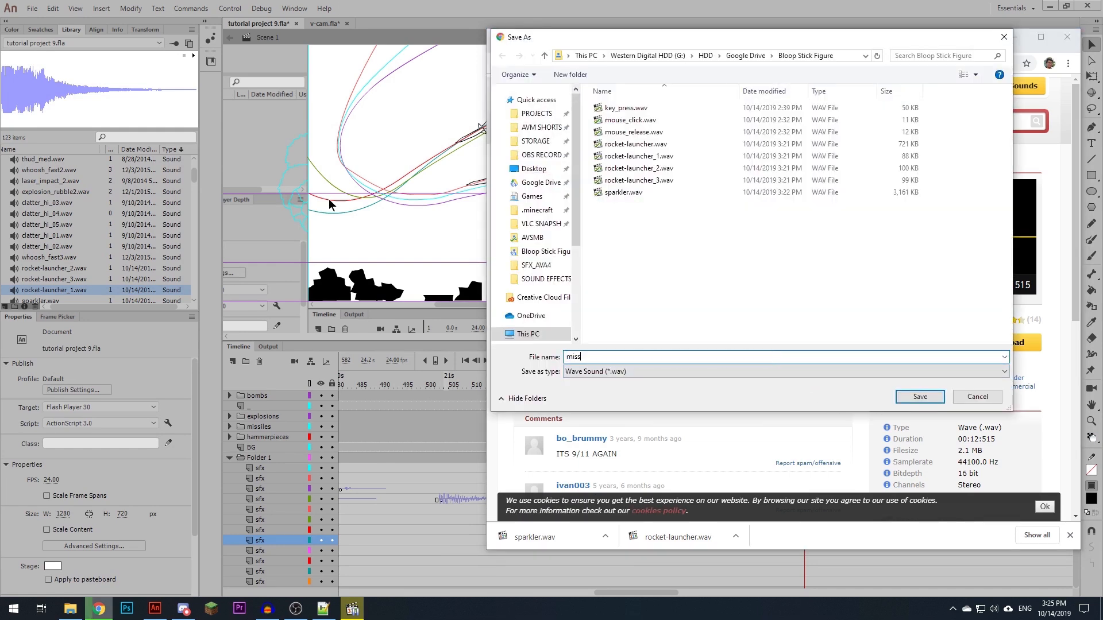
pyautogui.write('ile_strike')
pyautogui.press('Return')
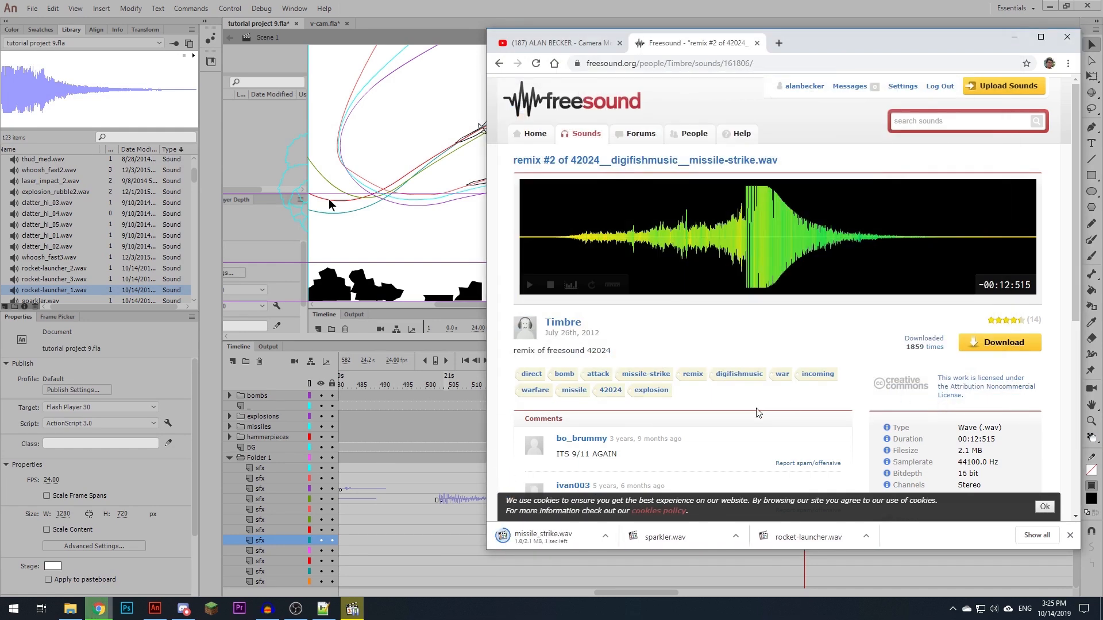
# - Load missile_strike.wav into the open Audacity project and remove the old rocket-launcher track
pyautogui.moveTo(541, 528); pyautogui.dragTo(322, 344)
pyautogui.scroll(2, 322, 345)
pyautogui.click(218, 269)
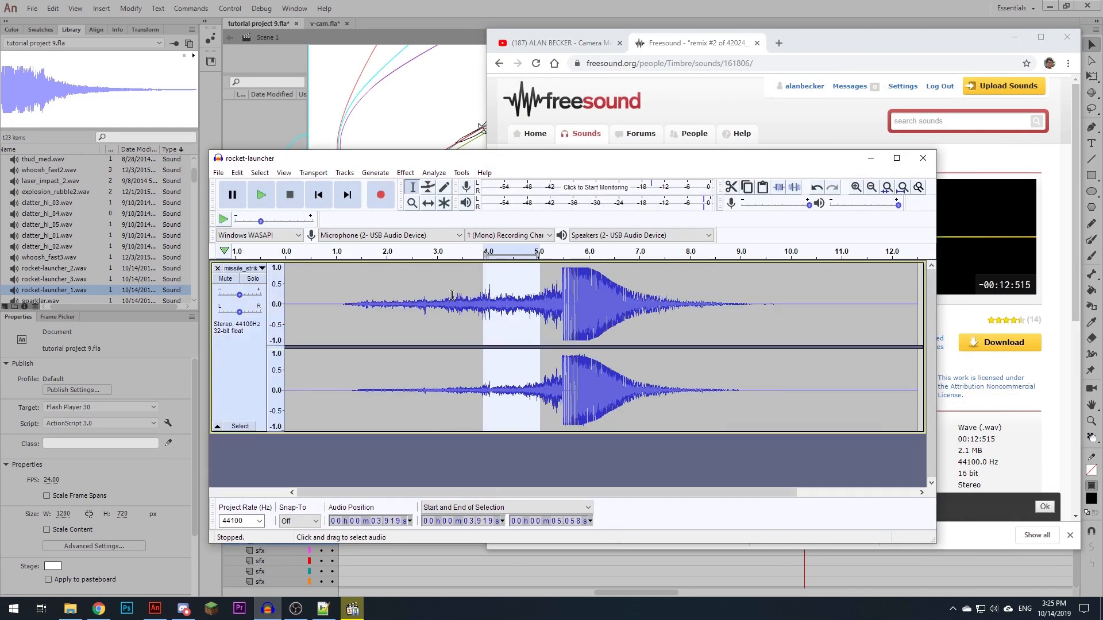
# - Delete the explosion part of the missile_strike clip, from about 5.5 s to its end
pyautogui.moveTo(560, 316); pyautogui.dragTo(920, 319)
pyautogui.press('Delete')
pyautogui.hscroll(-3, 402, 320)
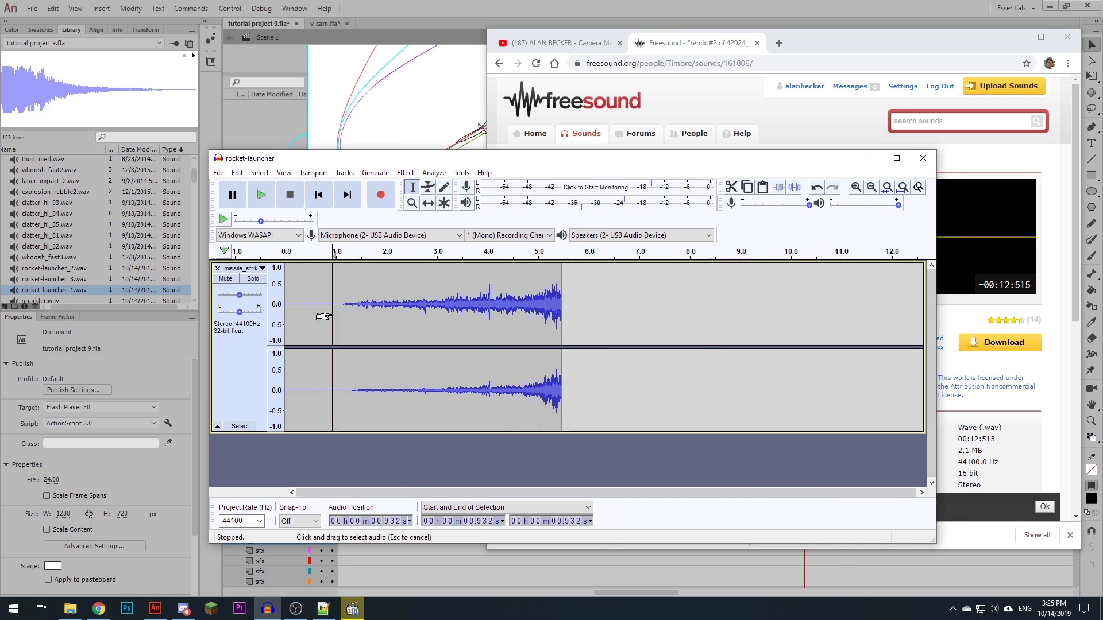
# - Trim the quiet start of the missile clip by removing about the first 0.93 s and another 0.15 s, checking by playback
pyautogui.moveTo(332, 316); pyautogui.dragTo(278, 312)
pyautogui.press('Delete')
pyautogui.click(290, 311)
pyautogui.press('space')
pyautogui.press('space')
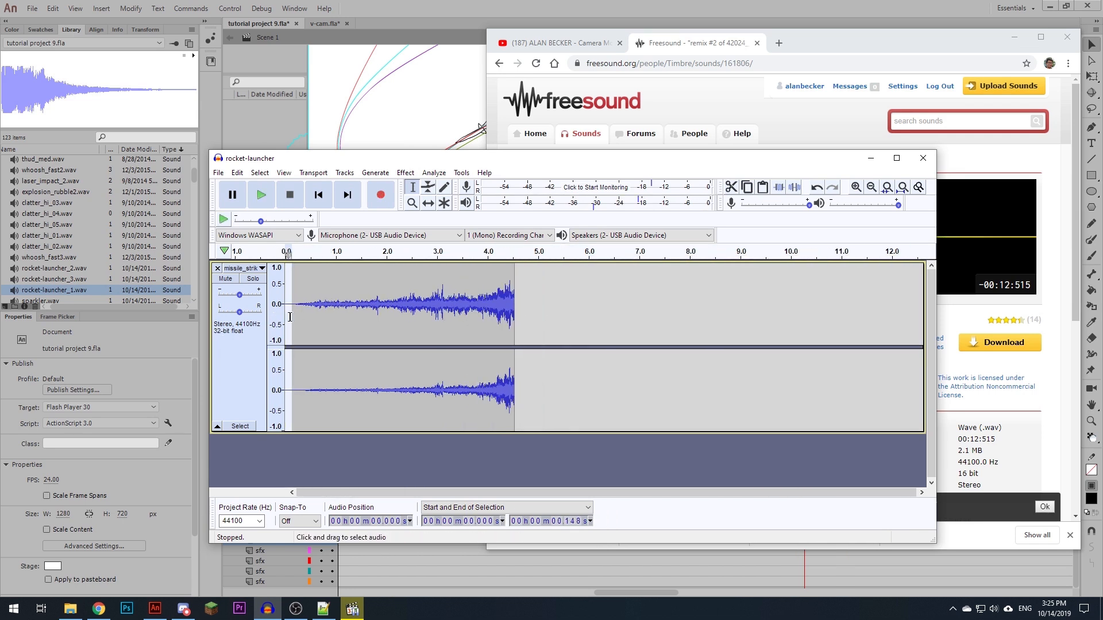
pyautogui.press('Delete')
pyautogui.press('space')
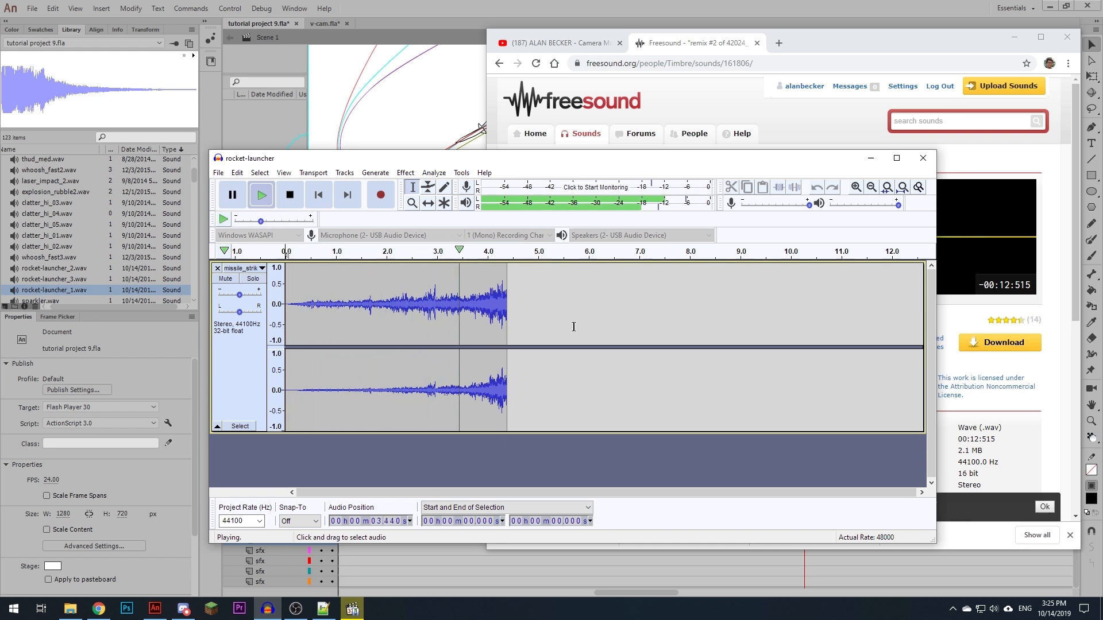
# - Fade out the end of the missile clip from about 3.58 s to 4.39 s and play it back
pyautogui.click(463, 310)
pyautogui.moveTo(504, 311); pyautogui.dragTo(507, 311)
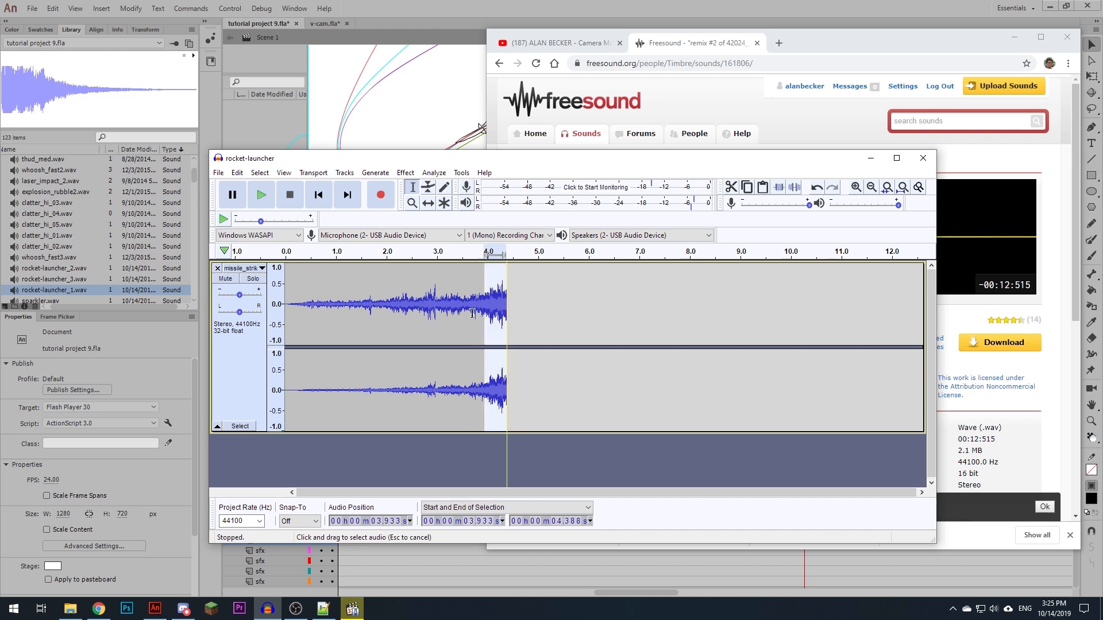
pyautogui.click(405, 172)
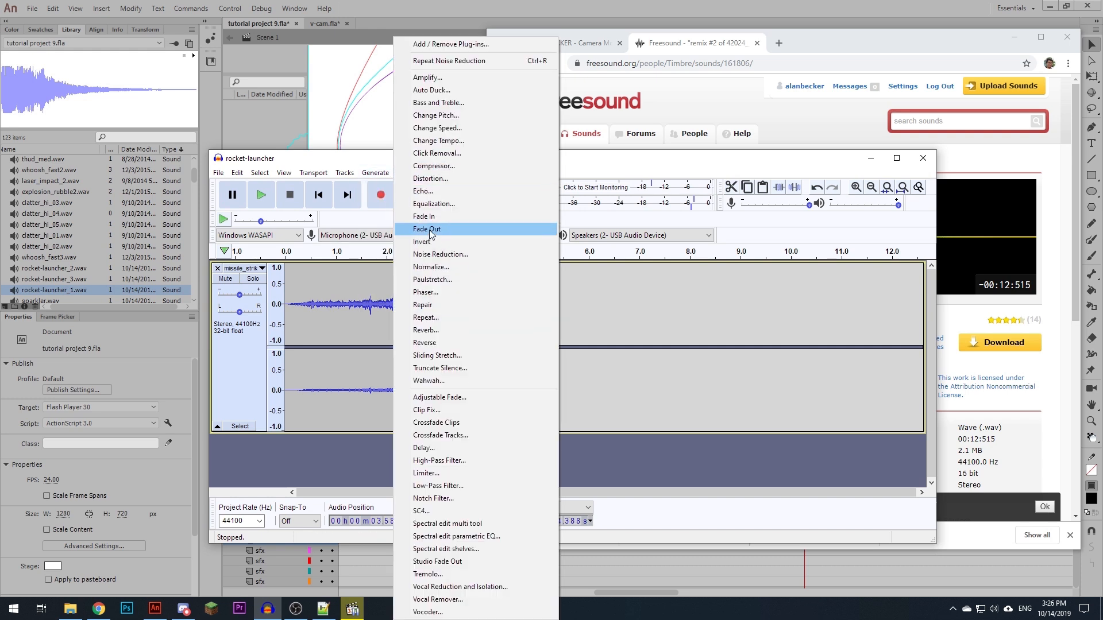
pyautogui.click(430, 230)
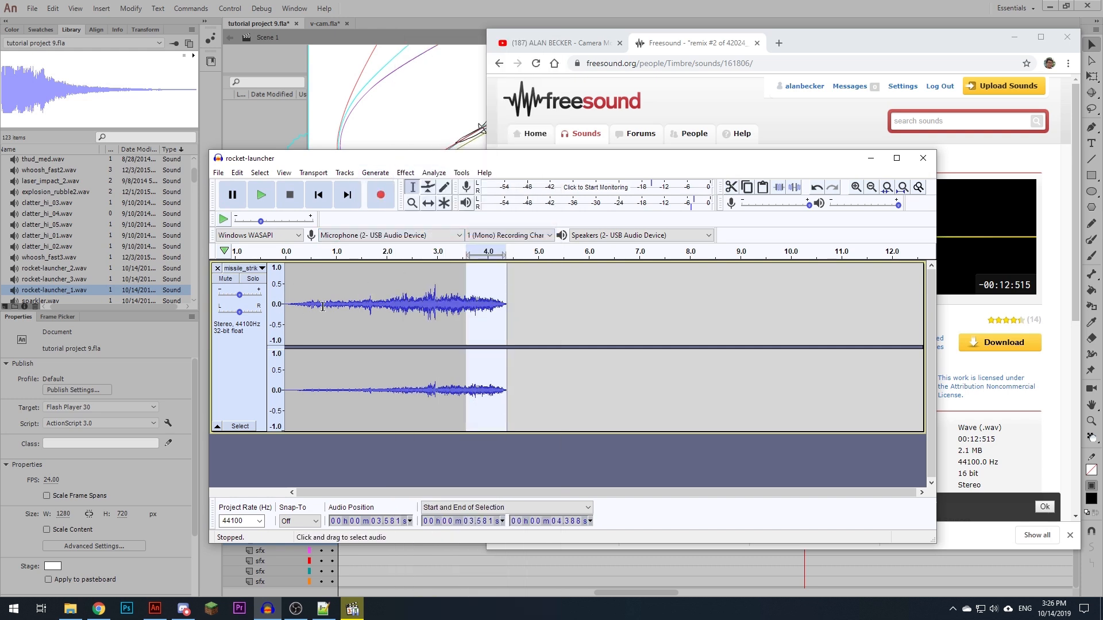
pyautogui.click(425, 304)
pyautogui.press('space')
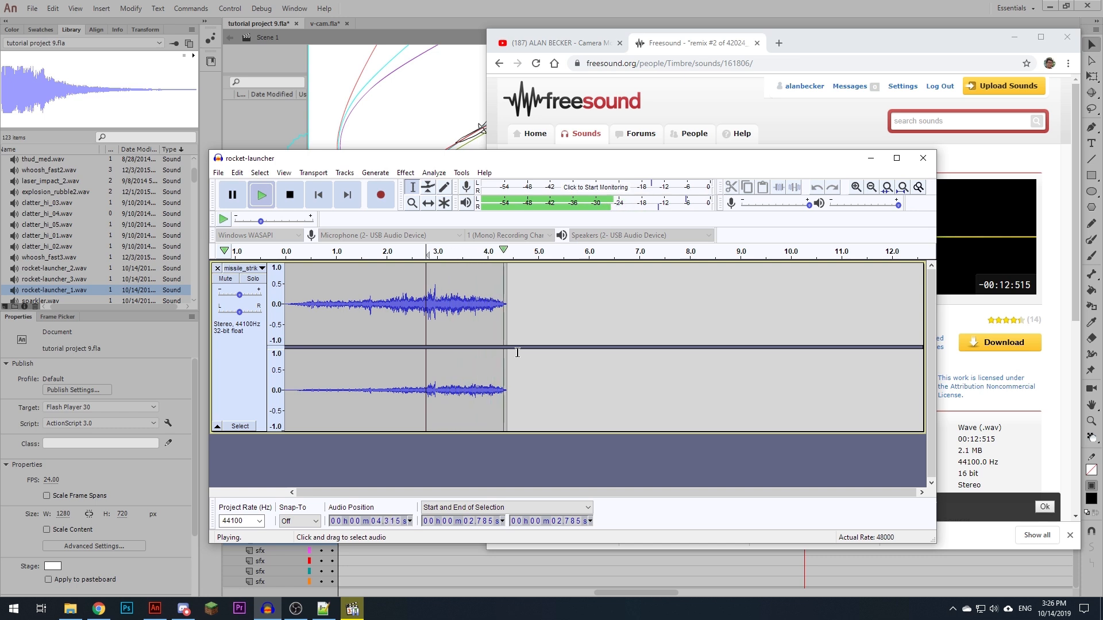
# - Listen to the missile clip from its start, select all of it and mix the stereo track down to mono
pyautogui.hotkey('ctrl', 'a')
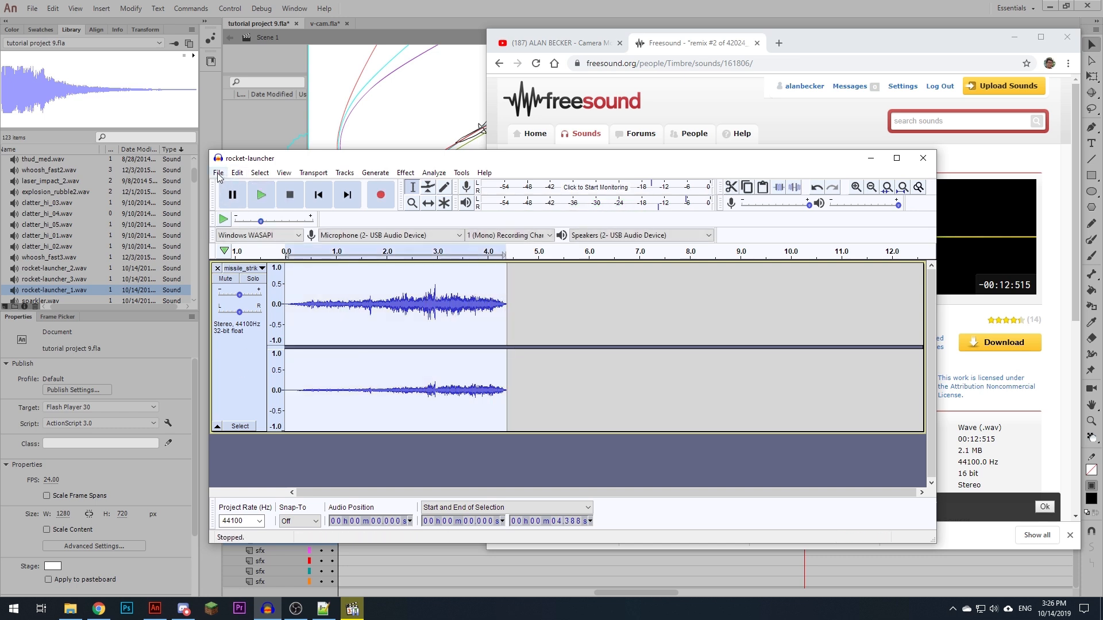
pyautogui.click(290, 356)
pyautogui.press('space')
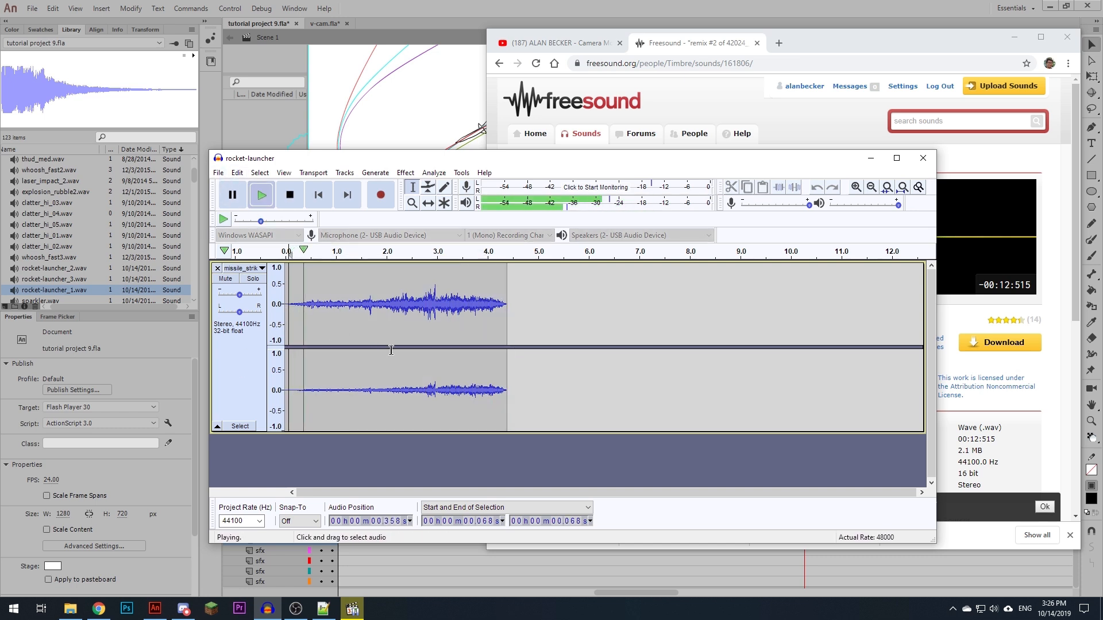
pyautogui.press('space')
pyautogui.hotkey('ctrl', 'a')
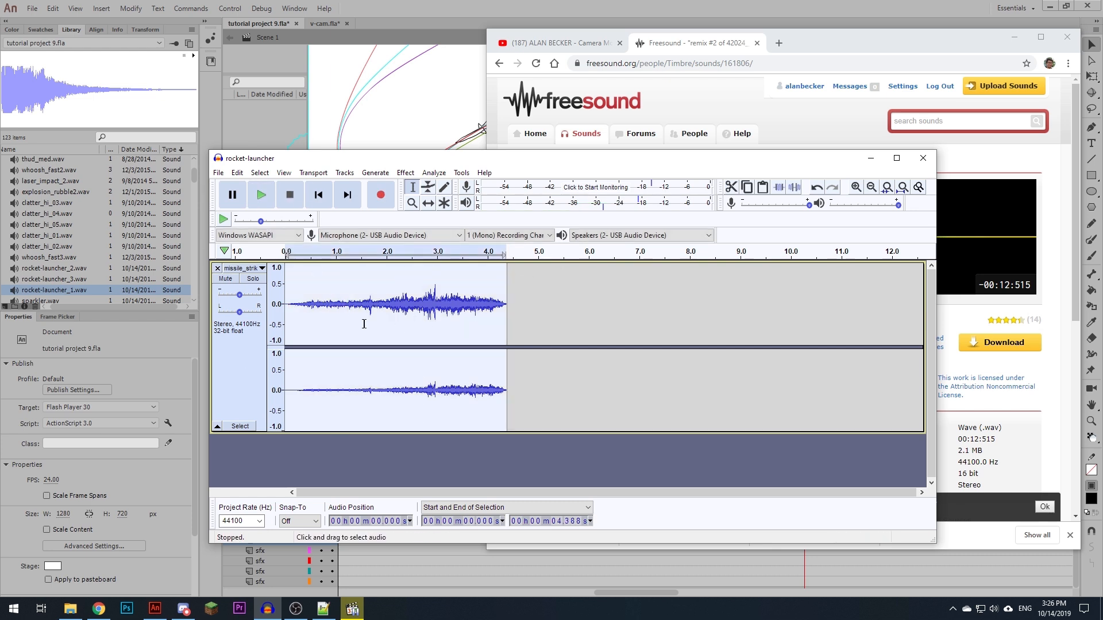
pyautogui.click(344, 172)
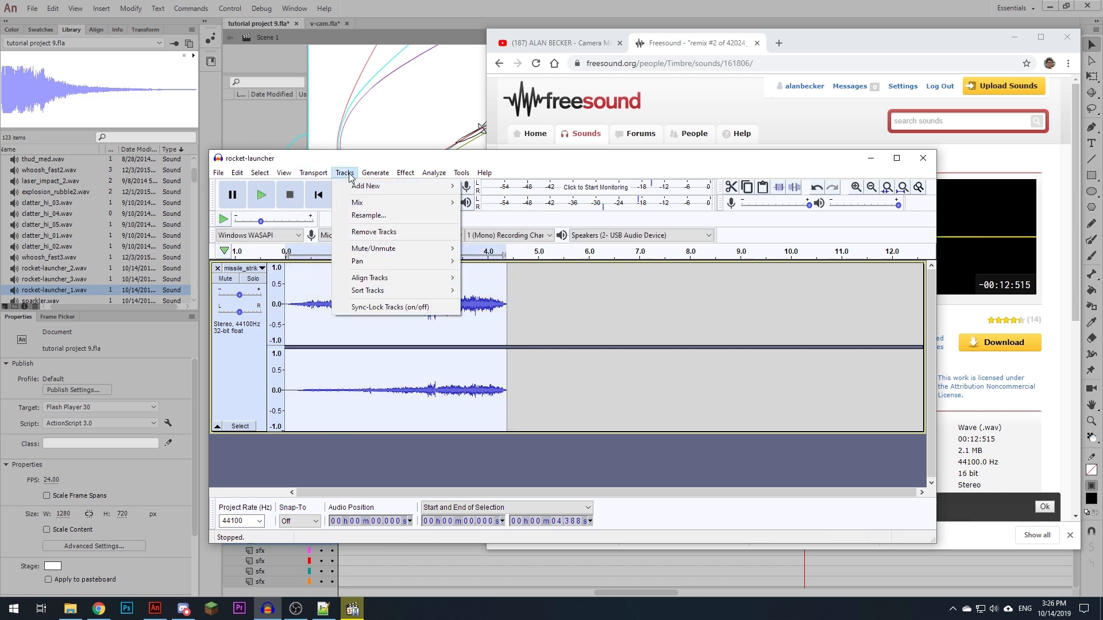
pyautogui.moveTo(395, 205)
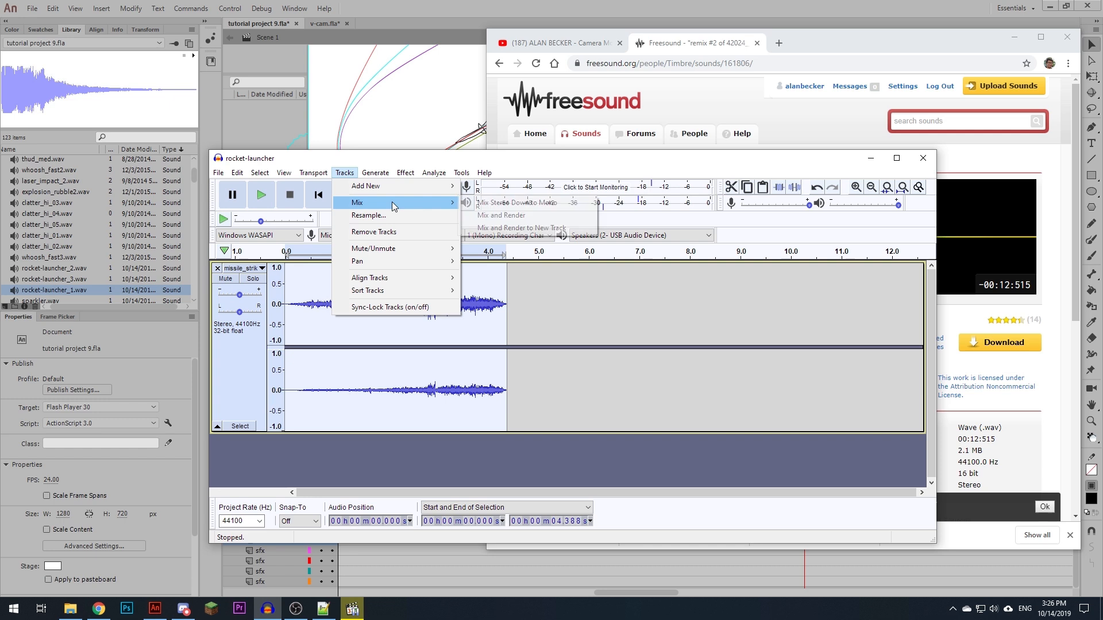
pyautogui.click(550, 207)
pyautogui.press('space')
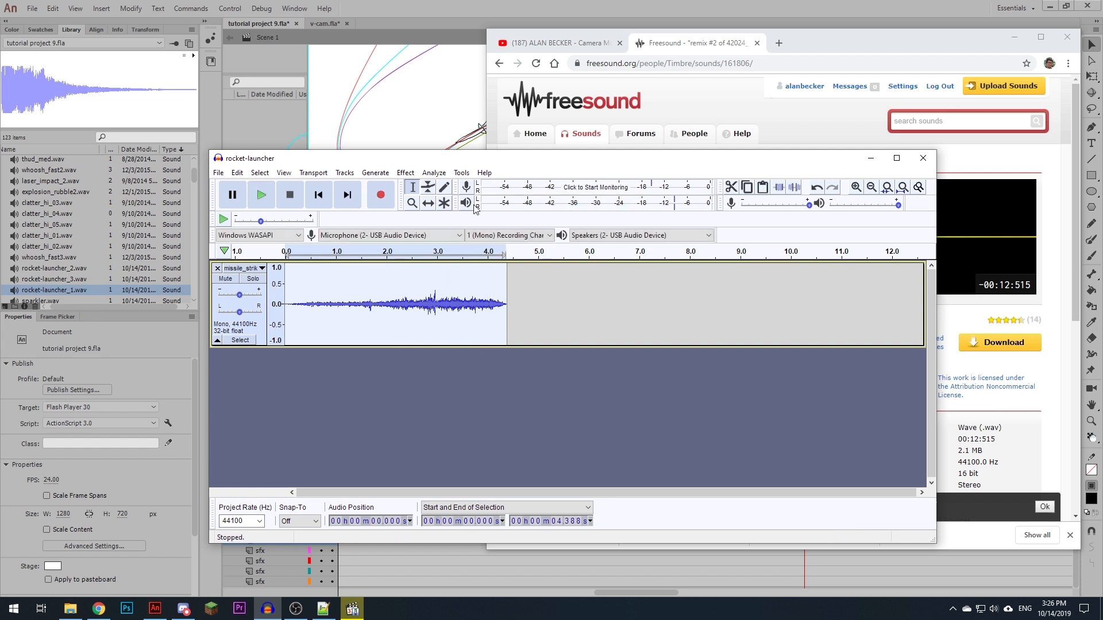
# - Amplify the whole missile clip by 3 dB and listen to the result
pyautogui.click(434, 172)
pyautogui.moveTo(405, 173)
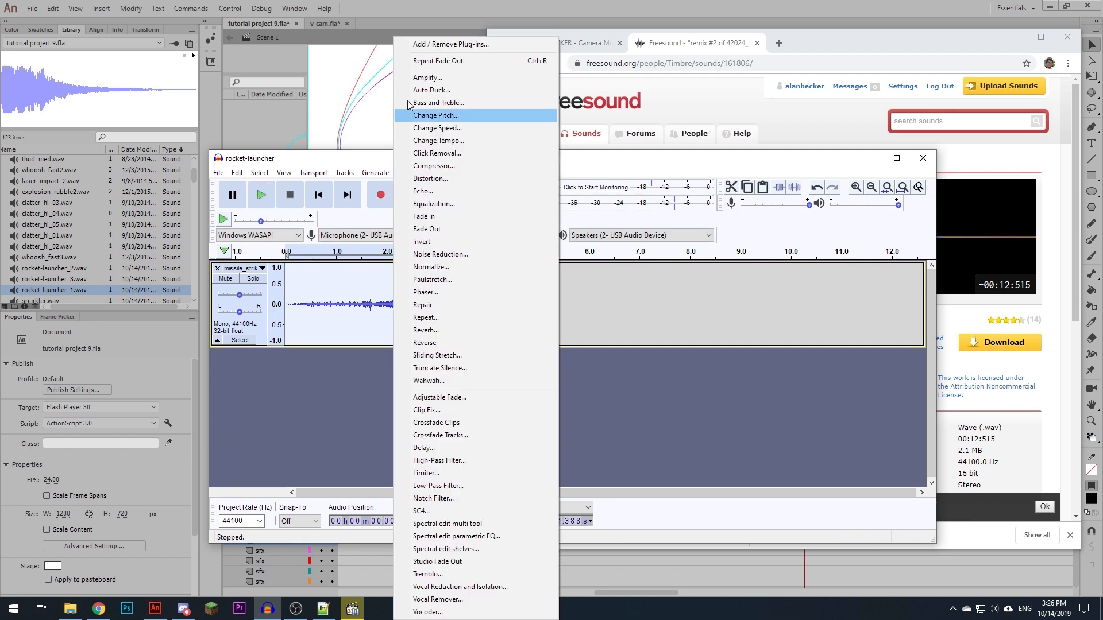
pyautogui.click(431, 77)
pyautogui.write('3')
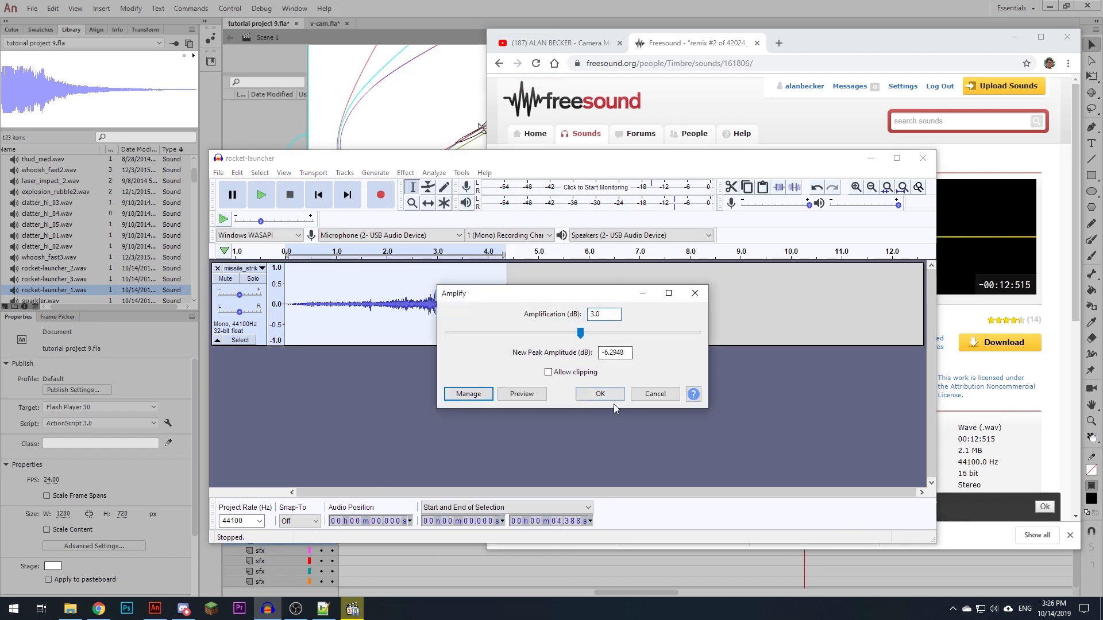
pyautogui.click(600, 393)
pyautogui.press('space')
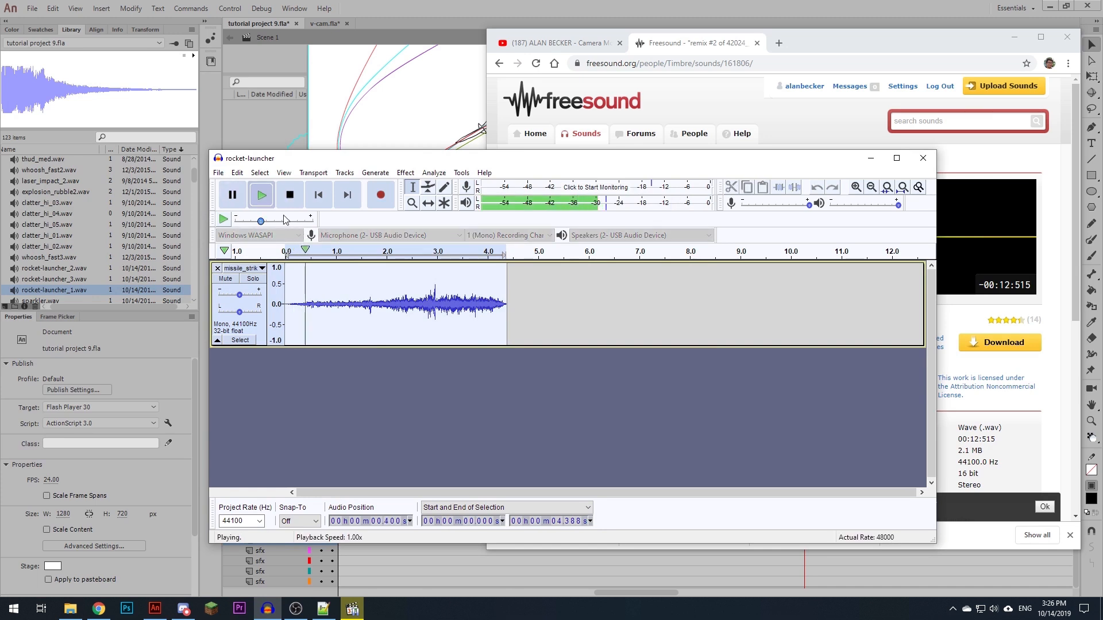
# - Export the edited clip as WAV over the existing missile_strike.wav in the Bloop Stick Figure folder
pyautogui.click(219, 174)
pyautogui.moveTo(276, 258)
pyautogui.click(396, 295)
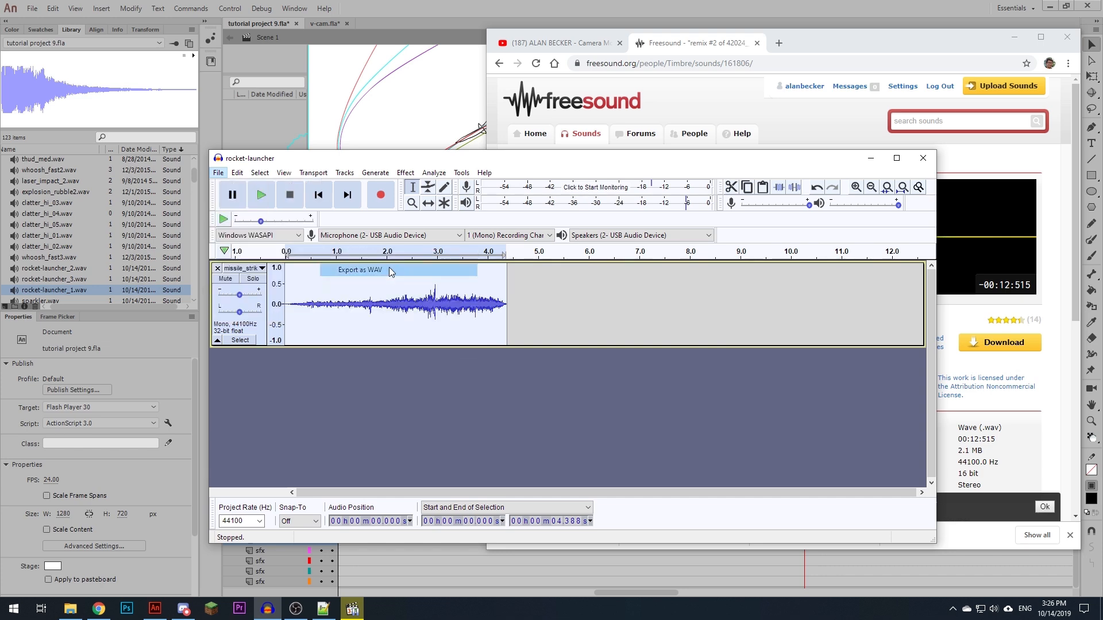
pyautogui.click(312, 247)
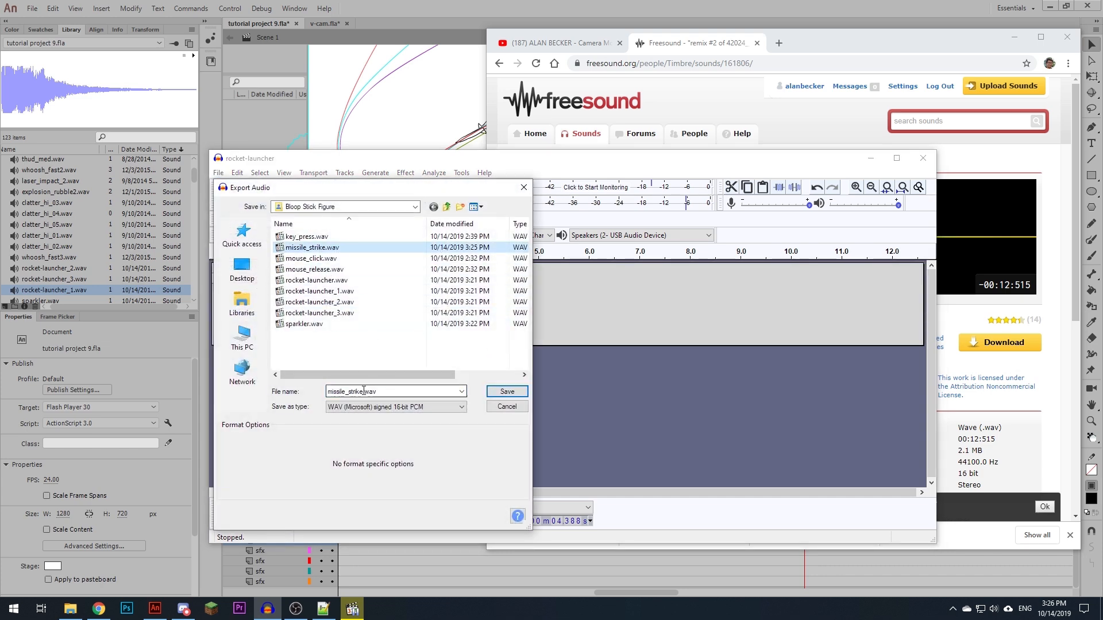
pyautogui.click(507, 391)
pyautogui.click(658, 352)
pyautogui.click(697, 468)
# - Switch to Animate, import missile_strike.wav, place it on an empty sfx layer at frame 529 and play it against the animation
pyautogui.click(871, 158)
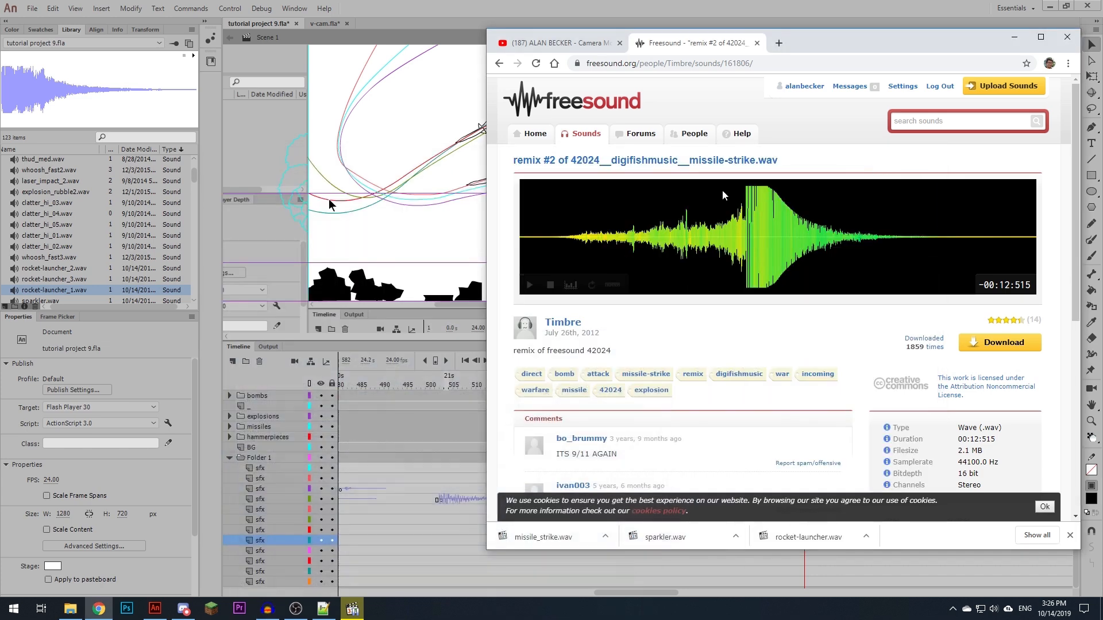
pyautogui.click(501, 21)
pyautogui.moveTo(781, 379); pyautogui.dragTo(564, 545)
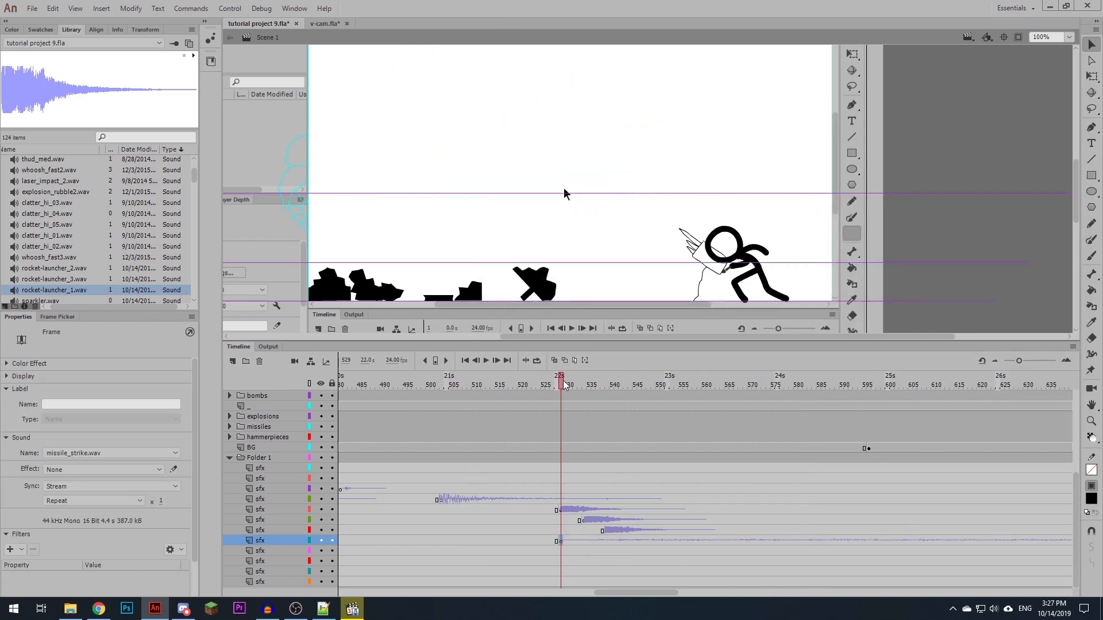
pyautogui.moveTo(565, 385); pyautogui.dragTo(526, 445)
pyautogui.press('Return')
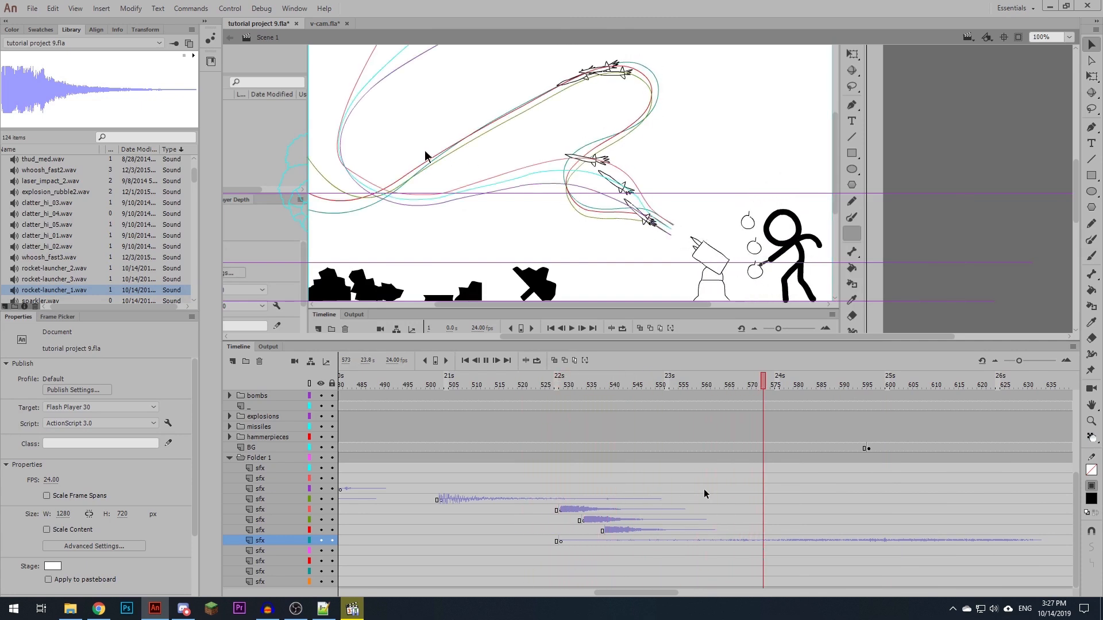
# - Paste copies of the rocket-launcher sounds on their sfx layers at frames 563 and 568 for the second missile volley
pyautogui.click(634, 541)
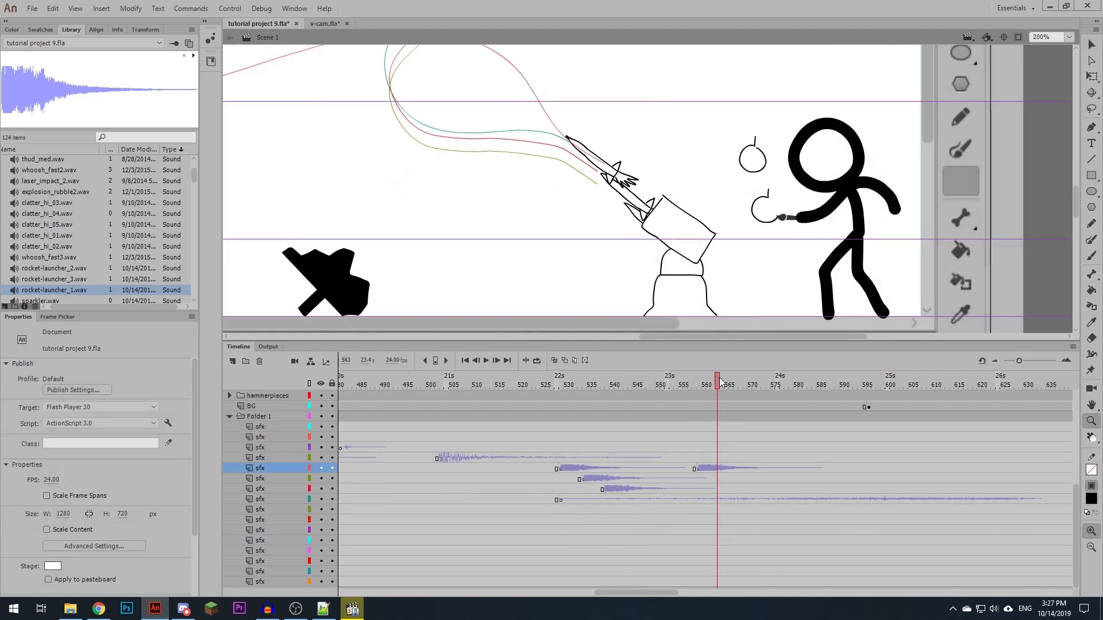
pyautogui.click(713, 479)
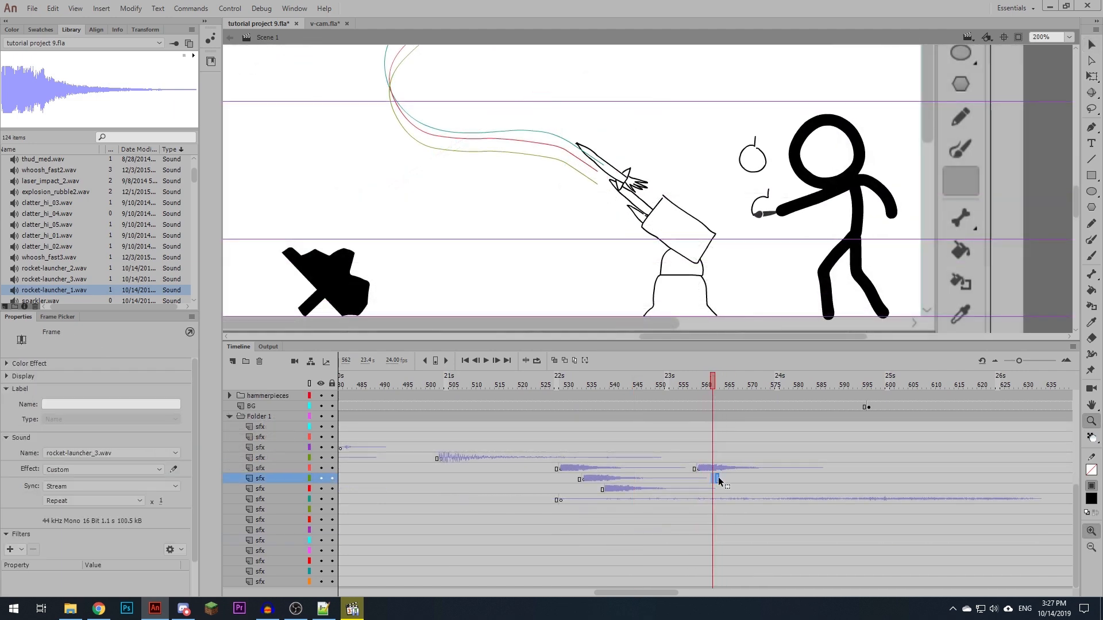
pyautogui.click(718, 478)
pyautogui.hotkey('ctrl', 'alt', 'v')
pyautogui.moveTo(720, 383); pyautogui.dragTo(742, 382)
pyautogui.click(740, 490)
pyautogui.hotkey('ctrl', 'alt', 'v')
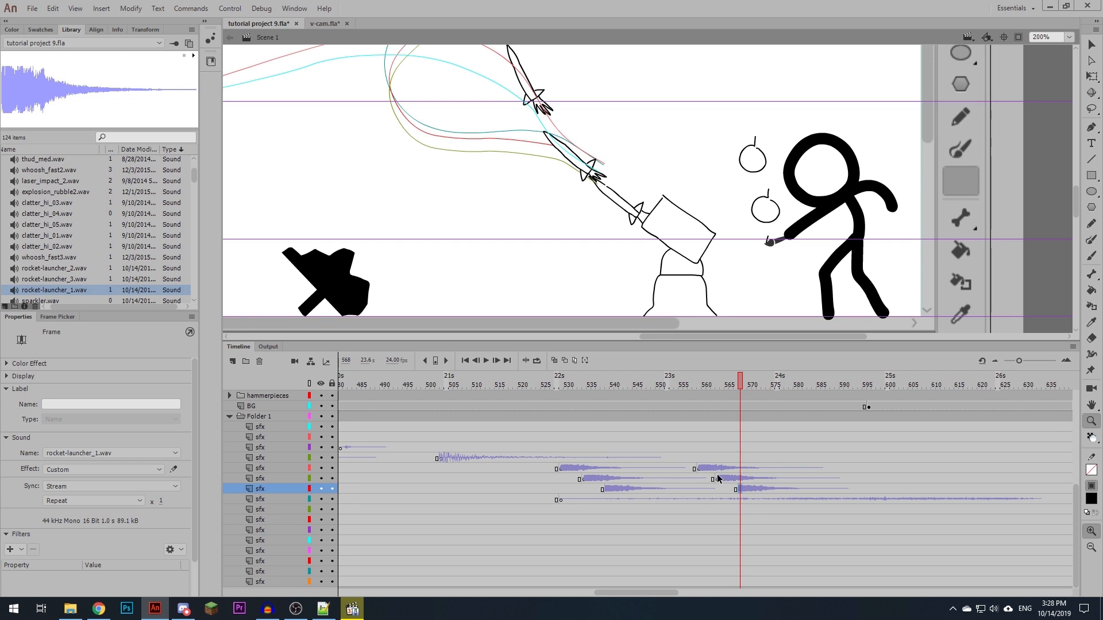
# - Change the sound at frame 563 to rocket-launcher_2.wav and the one at frame 568 to rocket-launcher_3.wav
pyautogui.click(717, 475)
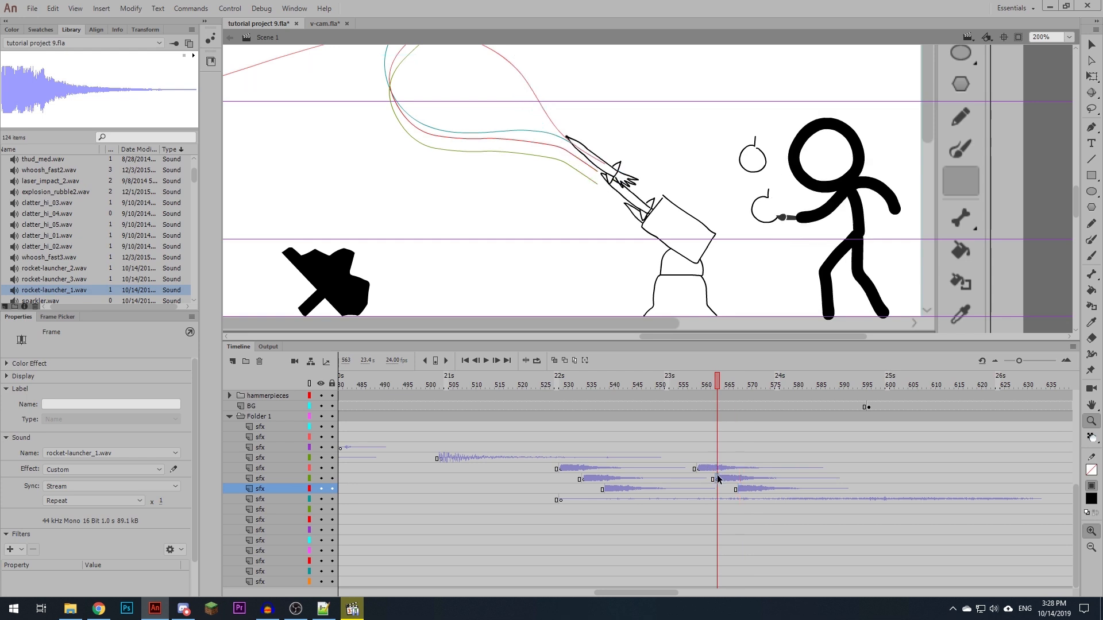
pyautogui.click(178, 453)
pyautogui.click(145, 378)
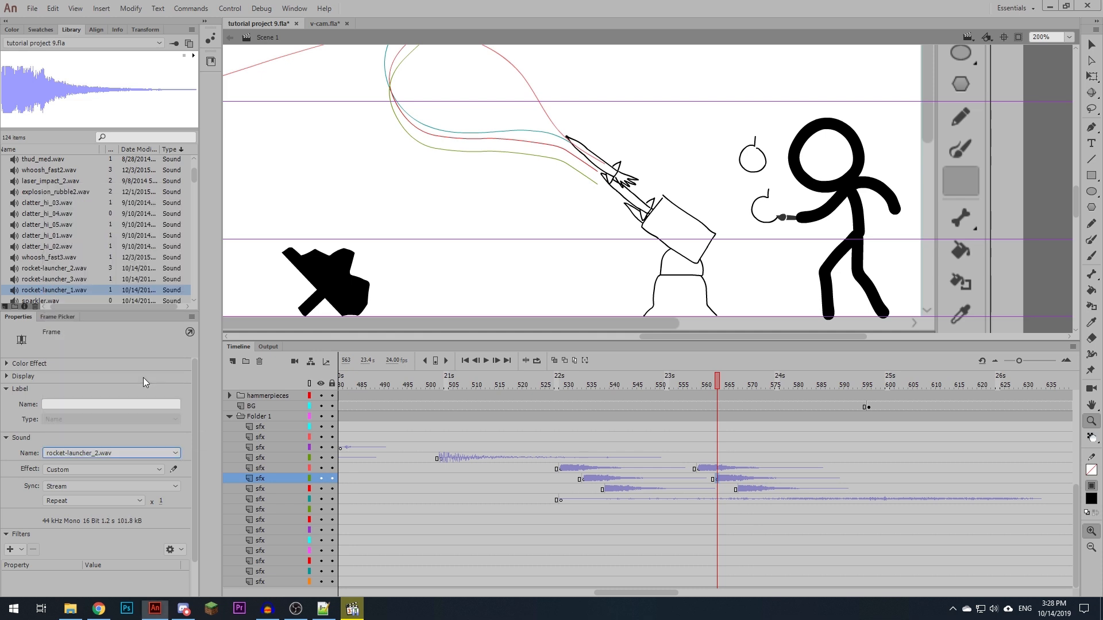
pyautogui.click(739, 490)
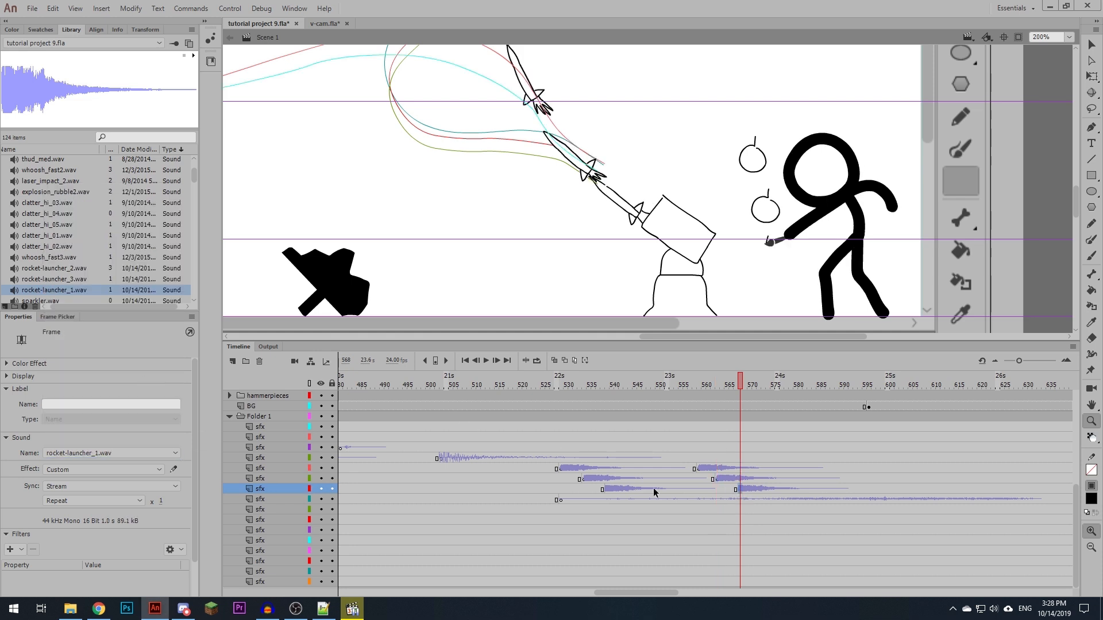
pyautogui.click(173, 453)
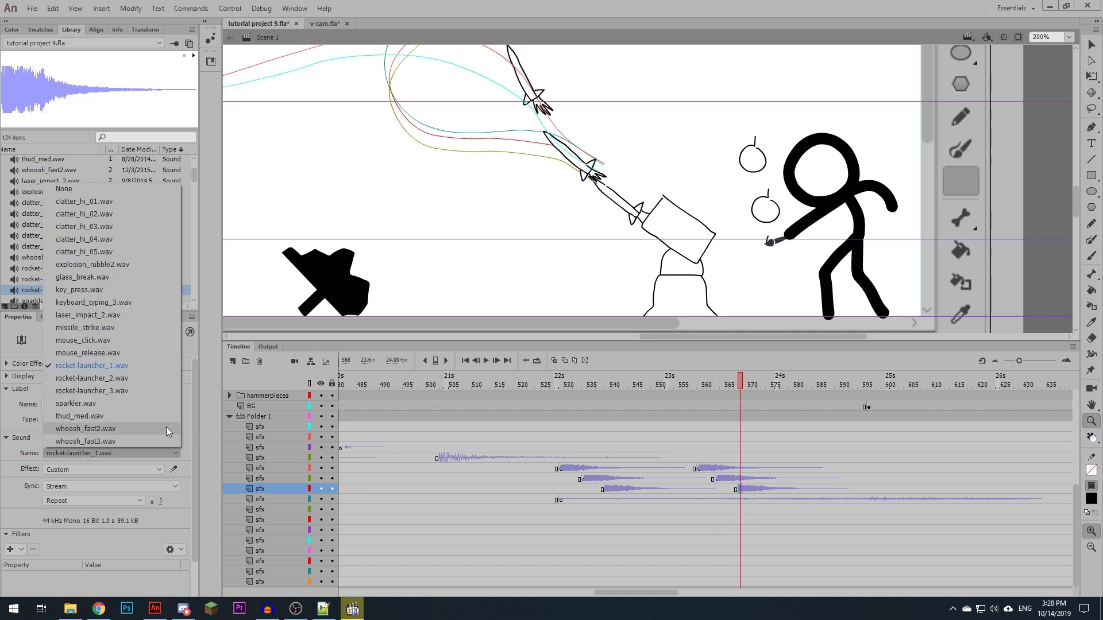
pyautogui.click(148, 390)
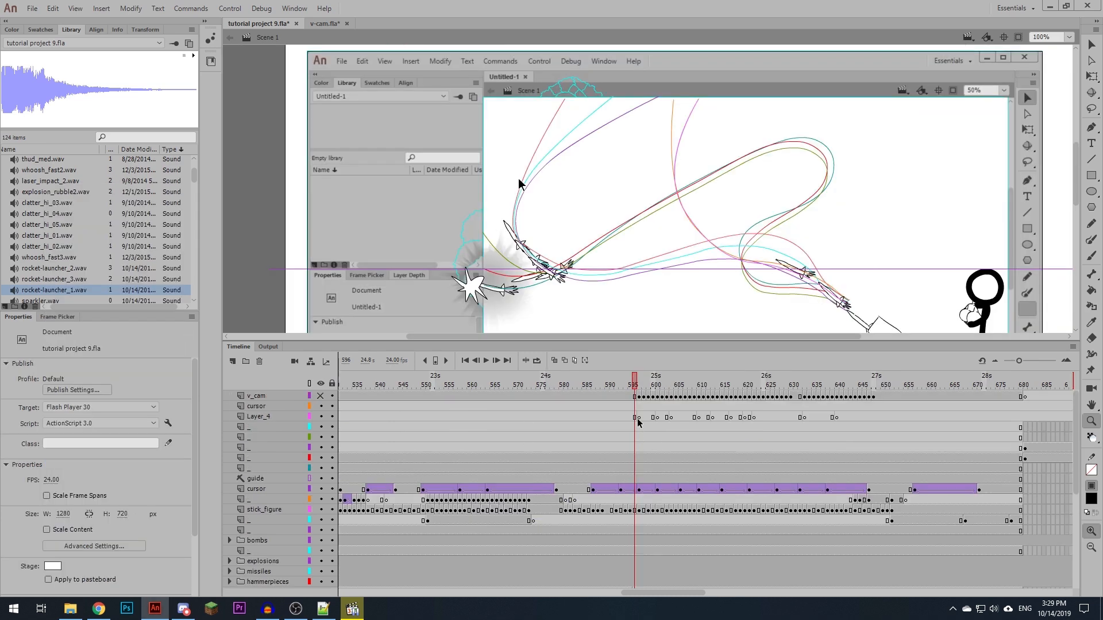
# - Move the Layer_4 keyframes between about frames 596 and 640 onto the topmost sfx layer in Folder 1
pyautogui.moveTo(637, 420); pyautogui.dragTo(839, 417)
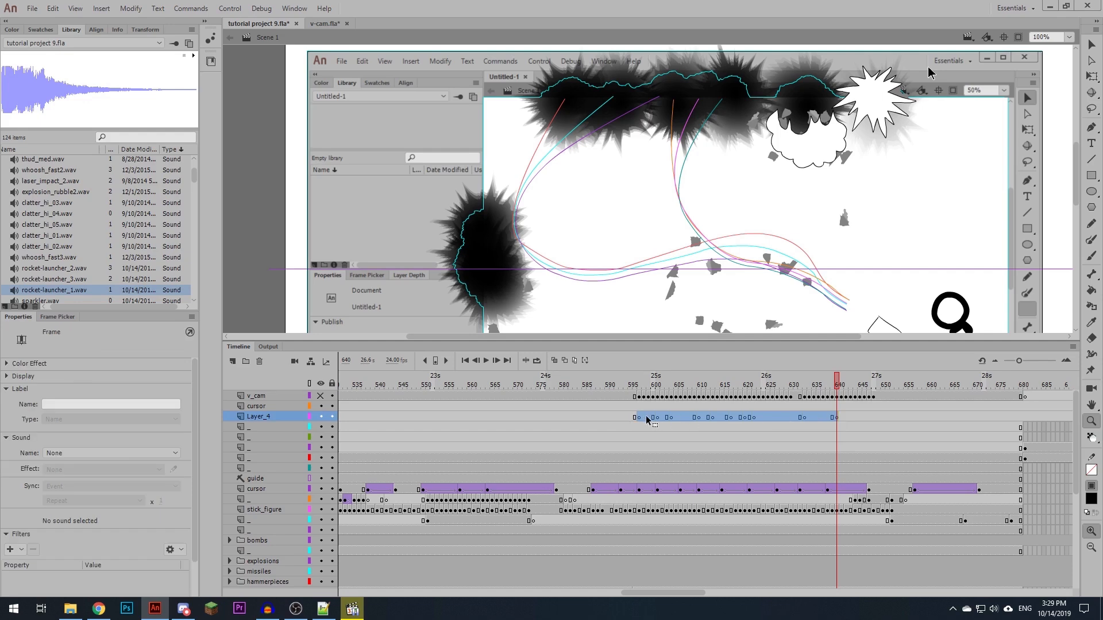
pyautogui.moveTo(646, 420); pyautogui.dragTo(652, 478)
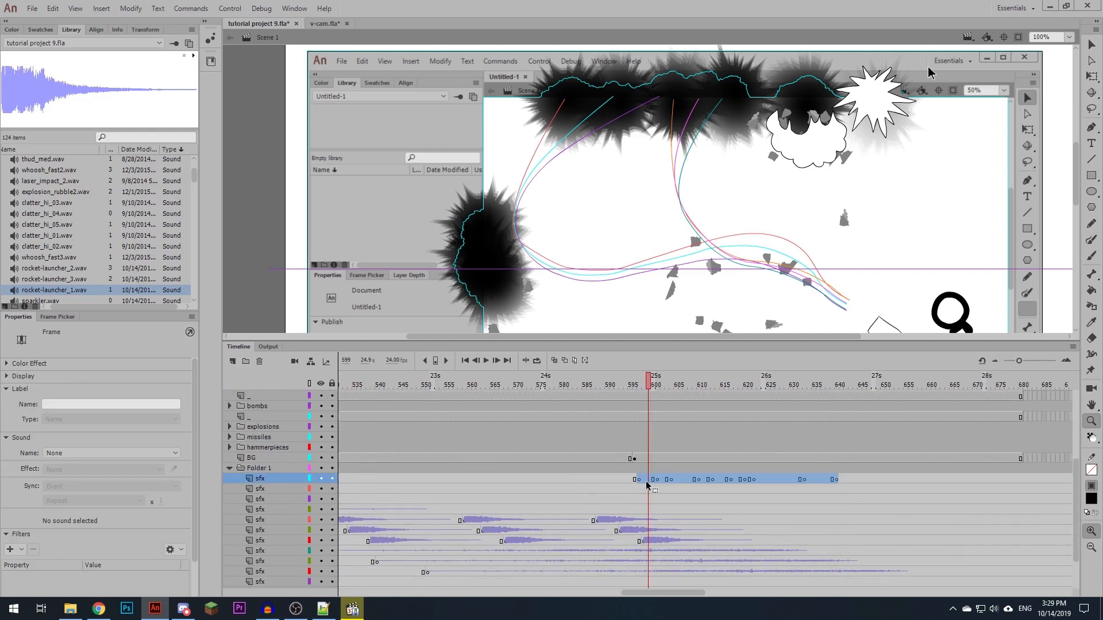
pyautogui.scroll(-1, 667, 503)
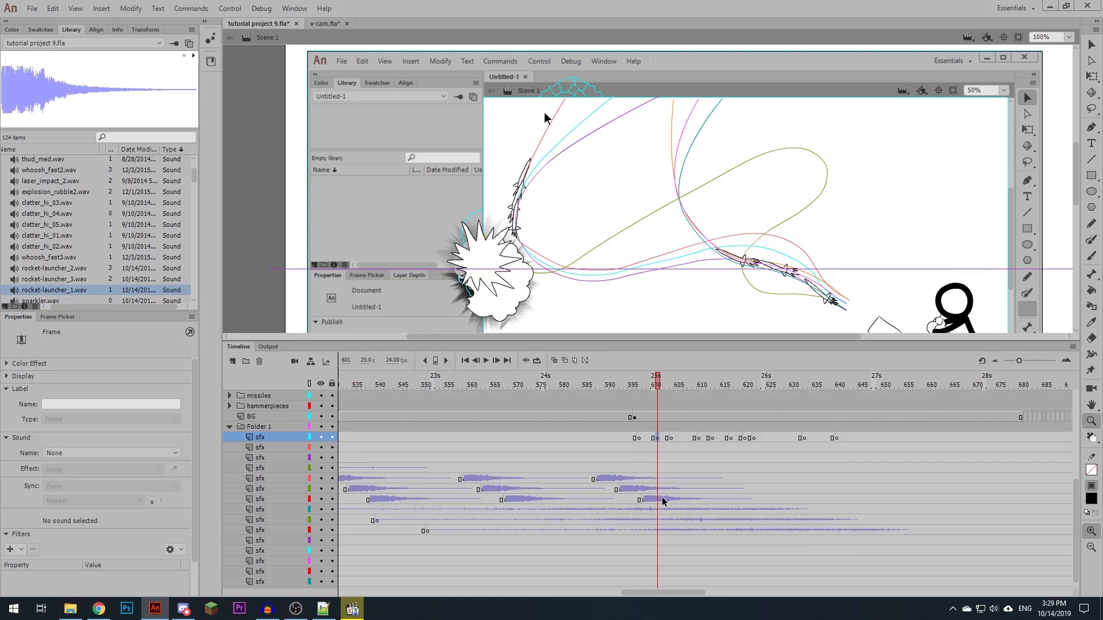
# - Distribute the moved keyframes from the topmost sfx layer onto separate sfx layers below, keeping each at its own frame
pyautogui.scroll(-1, 662, 501)
pyautogui.moveTo(657, 428); pyautogui.dragTo(657, 437)
pyautogui.click(672, 428)
pyautogui.click(698, 428)
pyautogui.moveTo(671, 428); pyautogui.dragTo(716, 466)
pyautogui.click(712, 428)
pyautogui.click(731, 428)
pyautogui.click(713, 529)
pyautogui.click(731, 428)
pyautogui.moveTo(731, 428); pyautogui.dragTo(732, 478)
pyautogui.click(745, 428)
pyautogui.moveTo(745, 428); pyautogui.dragTo(745, 488)
pyautogui.click(804, 428)
pyautogui.moveTo(804, 429); pyautogui.dragTo(804, 438)
pyautogui.moveTo(836, 428); pyautogui.dragTo(836, 449)
# - Import explosion_rubble3.wav and explosion_rubble.wav from File Explorer's explosion search results into the project library
pyautogui.click(662, 428)
pyautogui.click(57, 193)
pyautogui.click(71, 609)
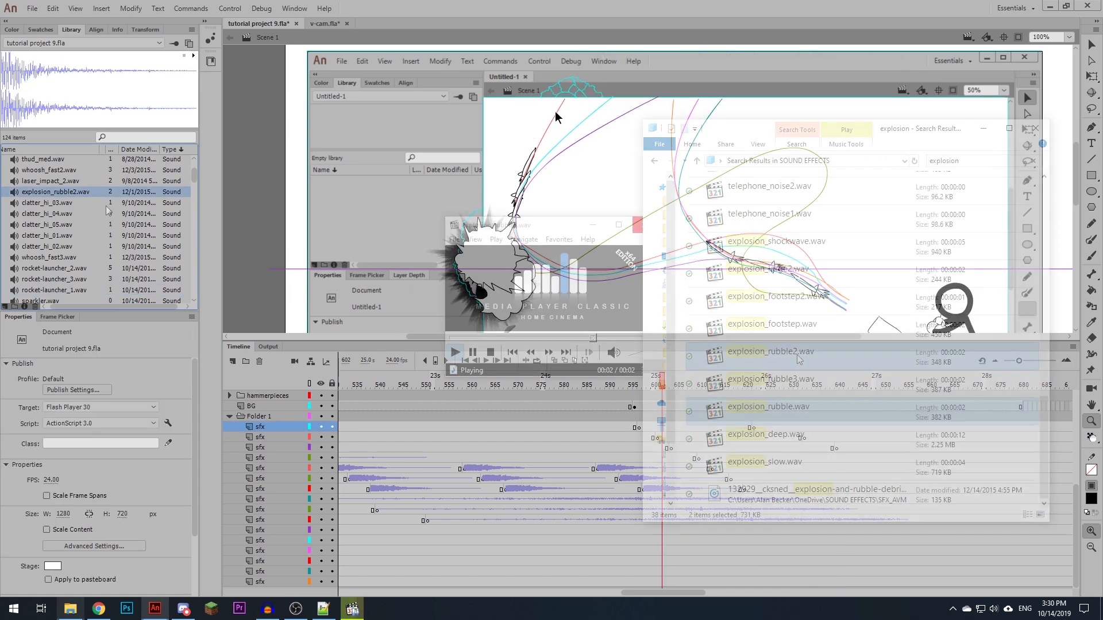
pyautogui.moveTo(770, 355); pyautogui.dragTo(498, 334)
pyautogui.click(782, 392)
pyautogui.click(773, 408)
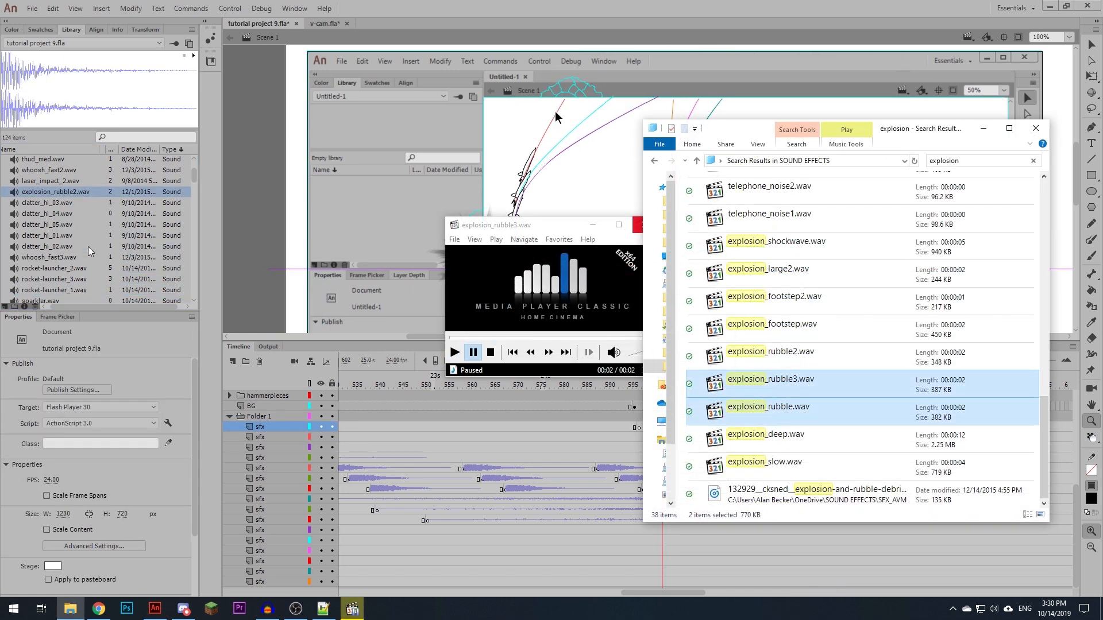
pyautogui.scroll(4, 115, 230)
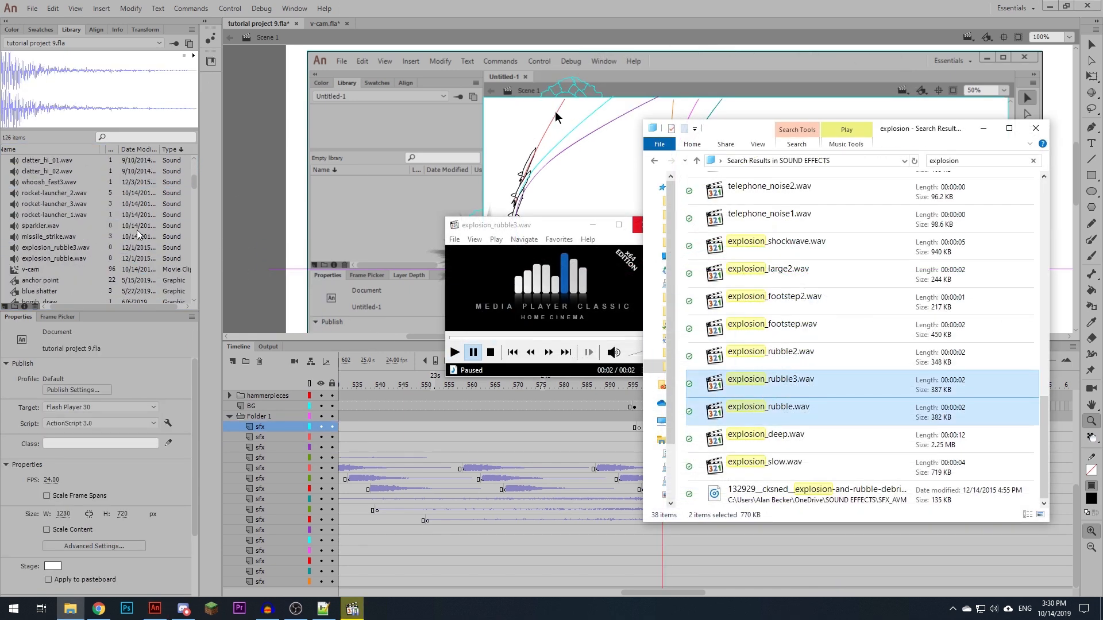
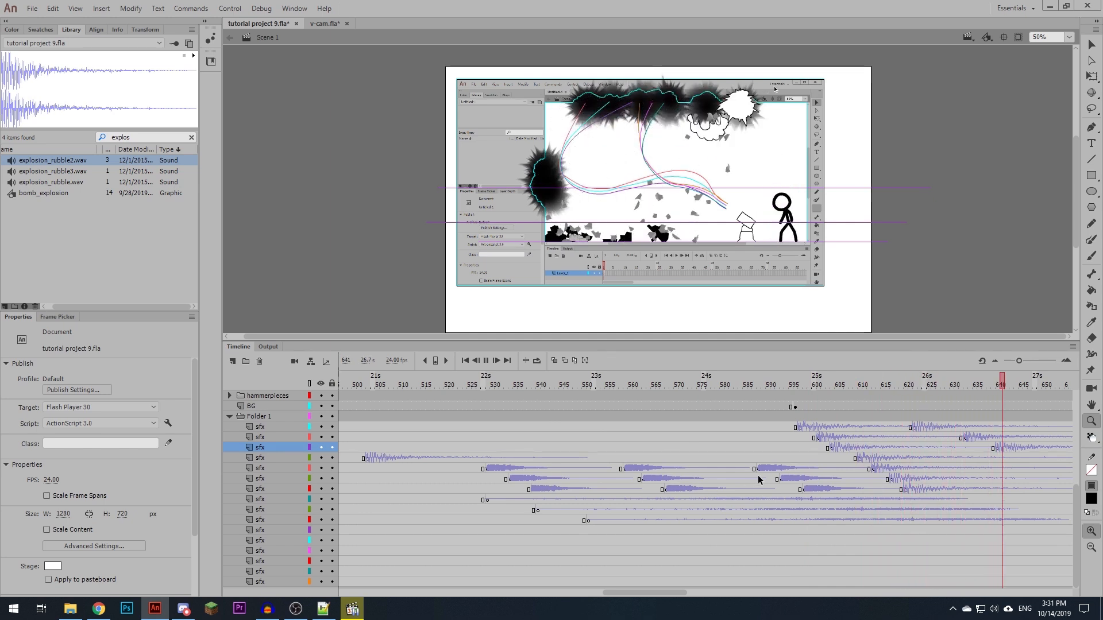
# - Cut off the sounds on the top eleven sfx layers with blank keyframes at frame 652, where the save dialog appears, and play it back
pyautogui.click(577, 486)
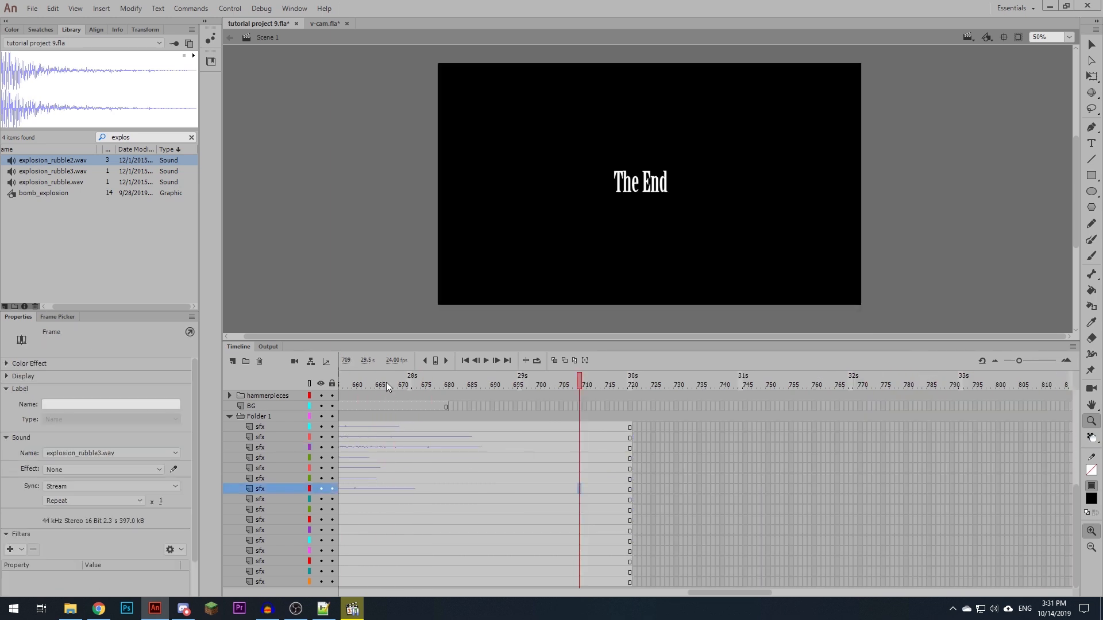
pyautogui.moveTo(385, 382); pyautogui.dragTo(477, 385)
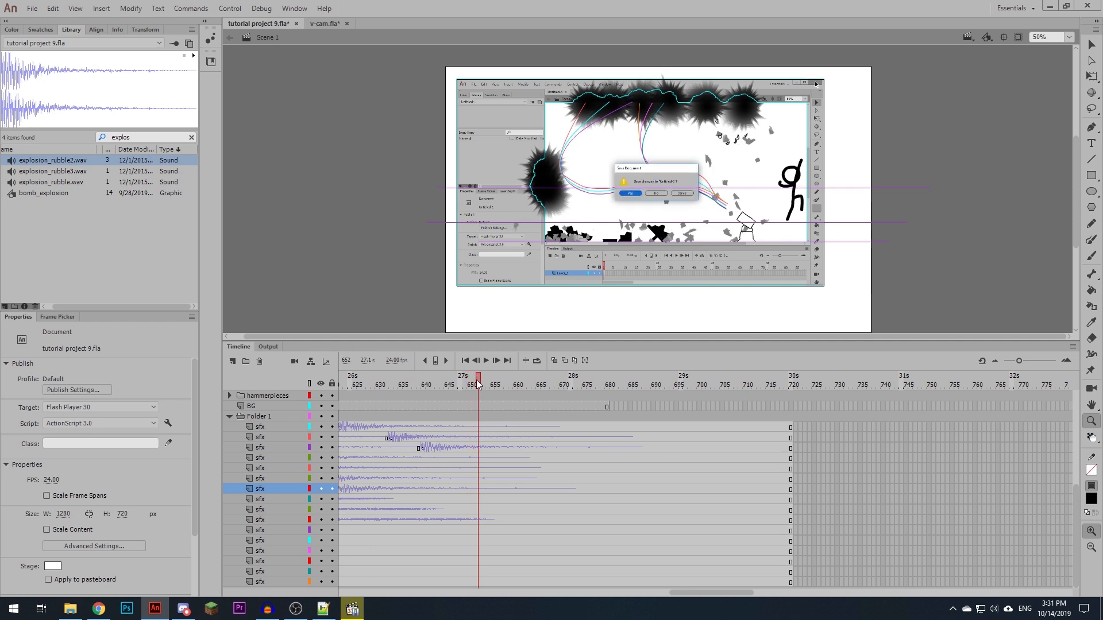
pyautogui.moveTo(477, 428); pyautogui.dragTo(478, 530)
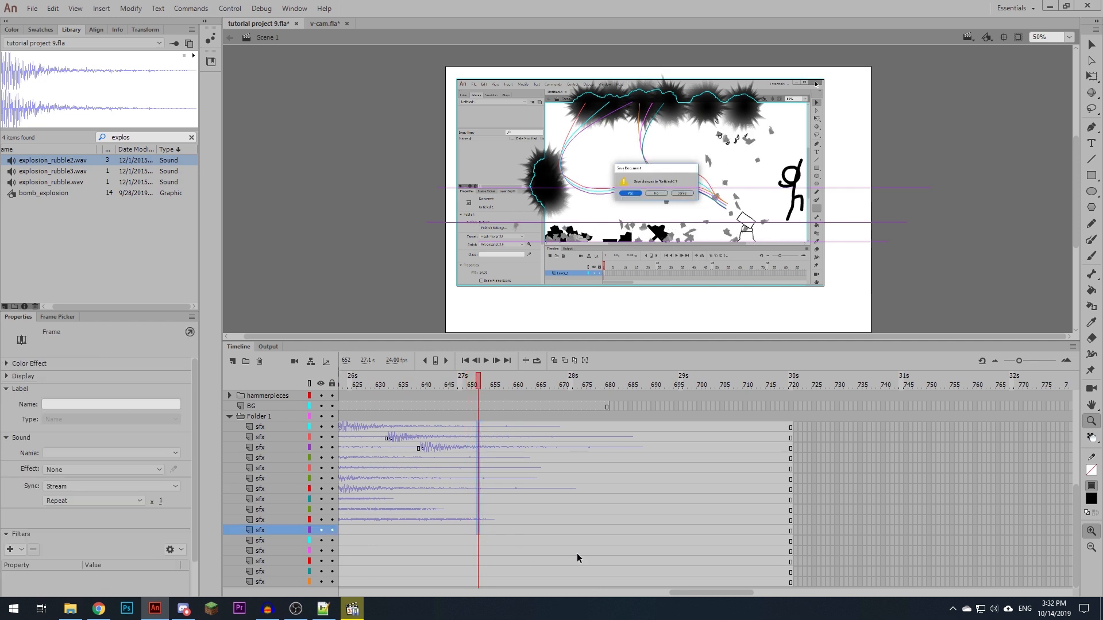
pyautogui.press('F7')
pyautogui.click(584, 387)
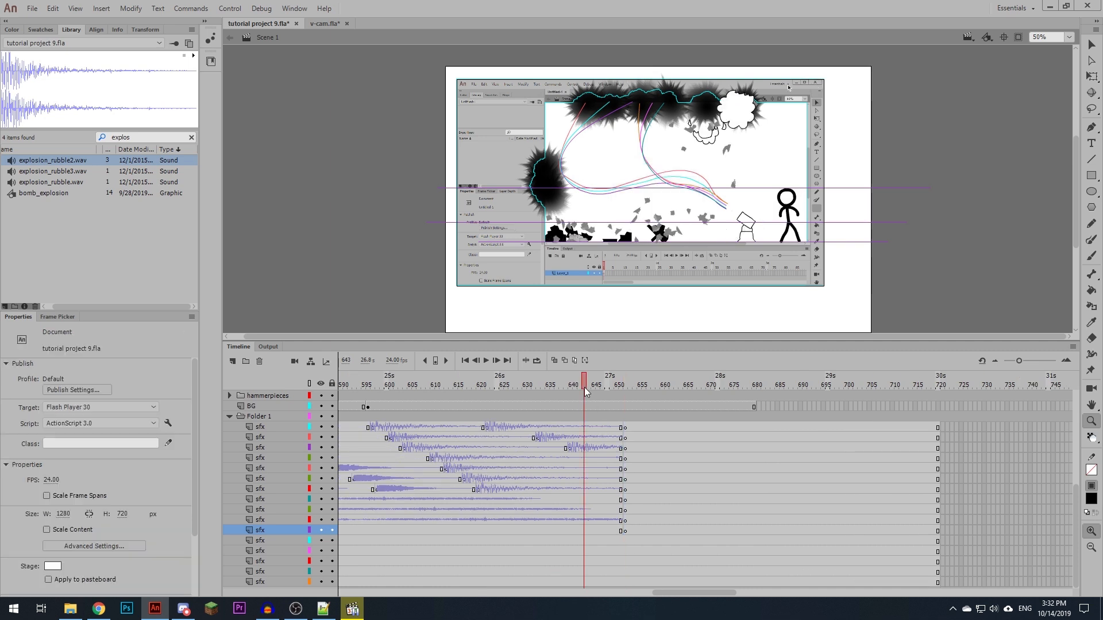
pyautogui.press('Return')
# - Add mouse_click.wav at frame 652 on the topmost sfx layer and mouse_release.wav at frame 654 on the layer below, playing the result
pyautogui.moveTo(601, 385); pyautogui.dragTo(621, 379)
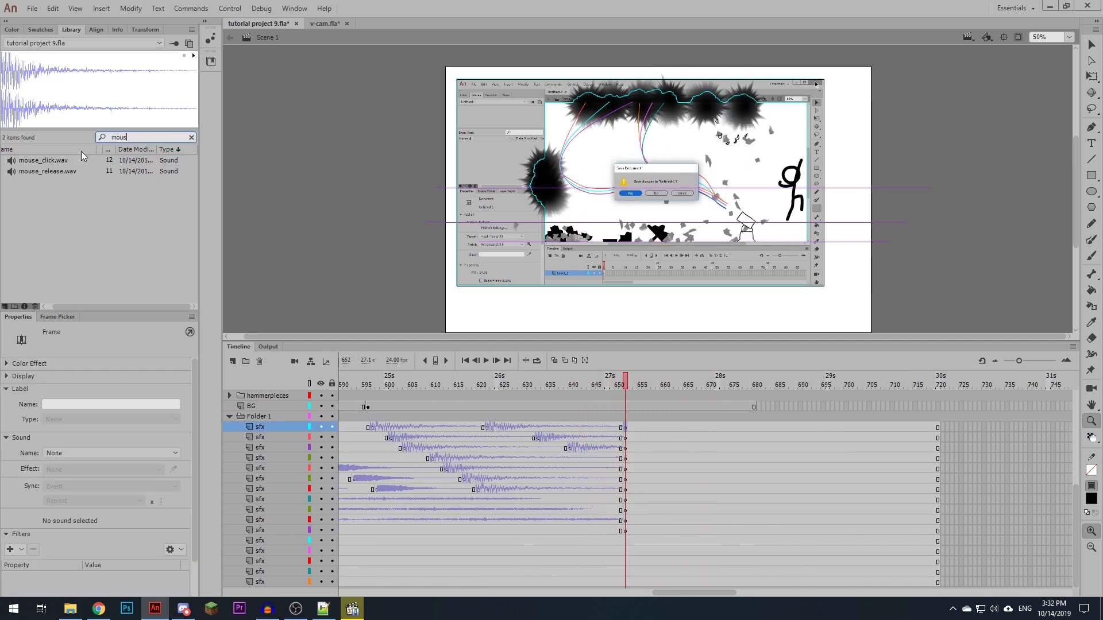
pyautogui.click(57, 160)
pyautogui.click(635, 437)
pyautogui.press('F7')
pyautogui.moveTo(47, 171); pyautogui.dragTo(259, 186)
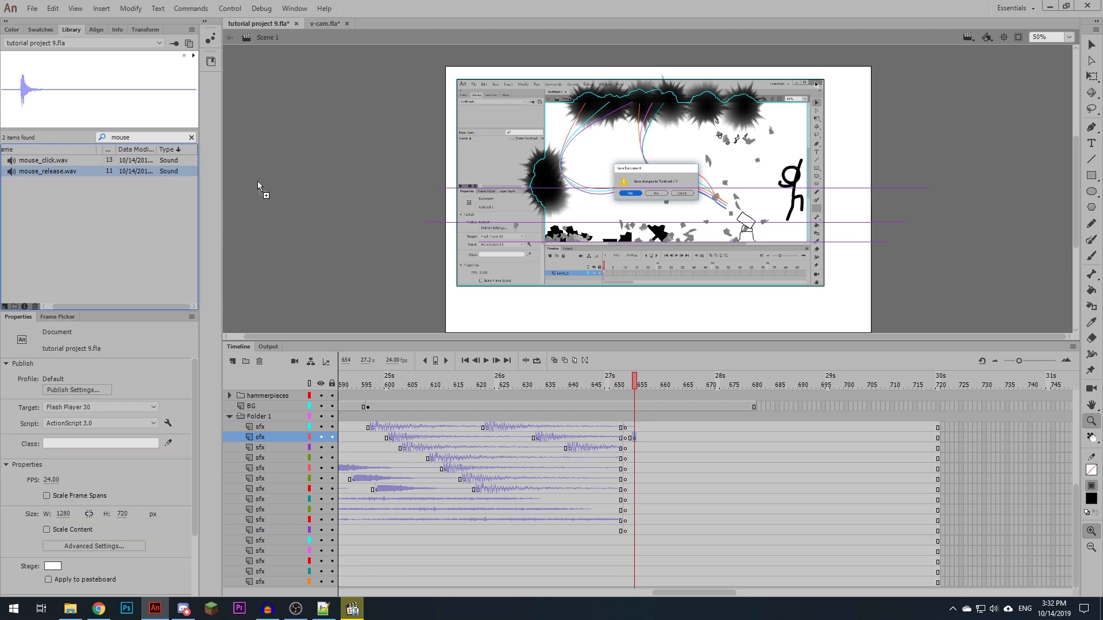
pyautogui.click(563, 444)
pyautogui.press('Return')
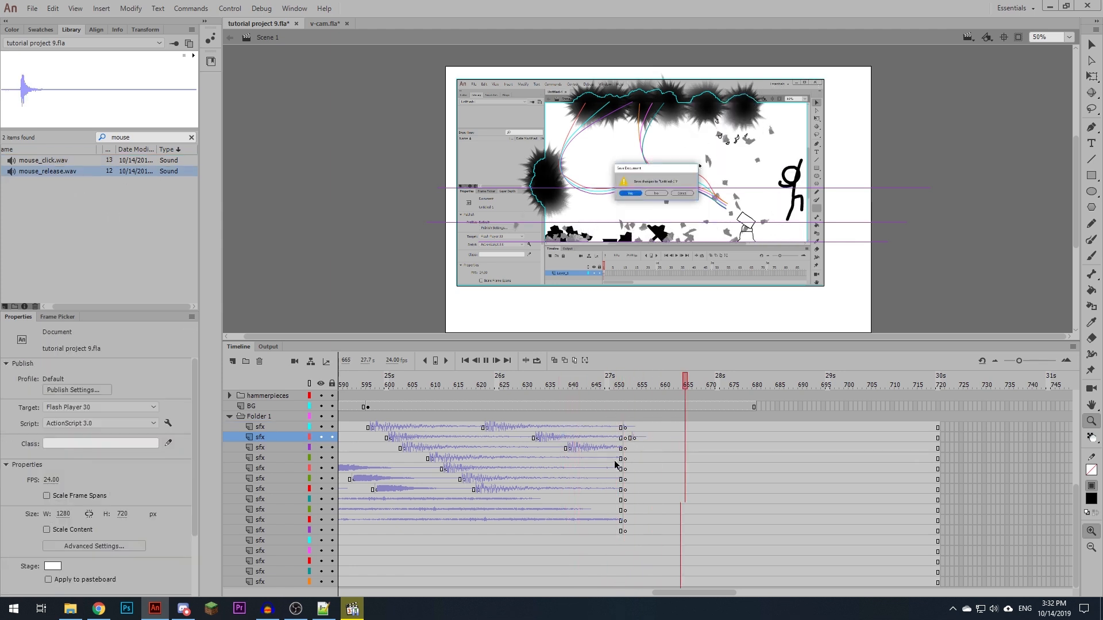
pyautogui.click(619, 381)
# - Insert a blank keyframe at frame 327 on the third-lowest sfx layer, where the black hammer head is drawn
pyautogui.hscroll(-10, 573, 495)
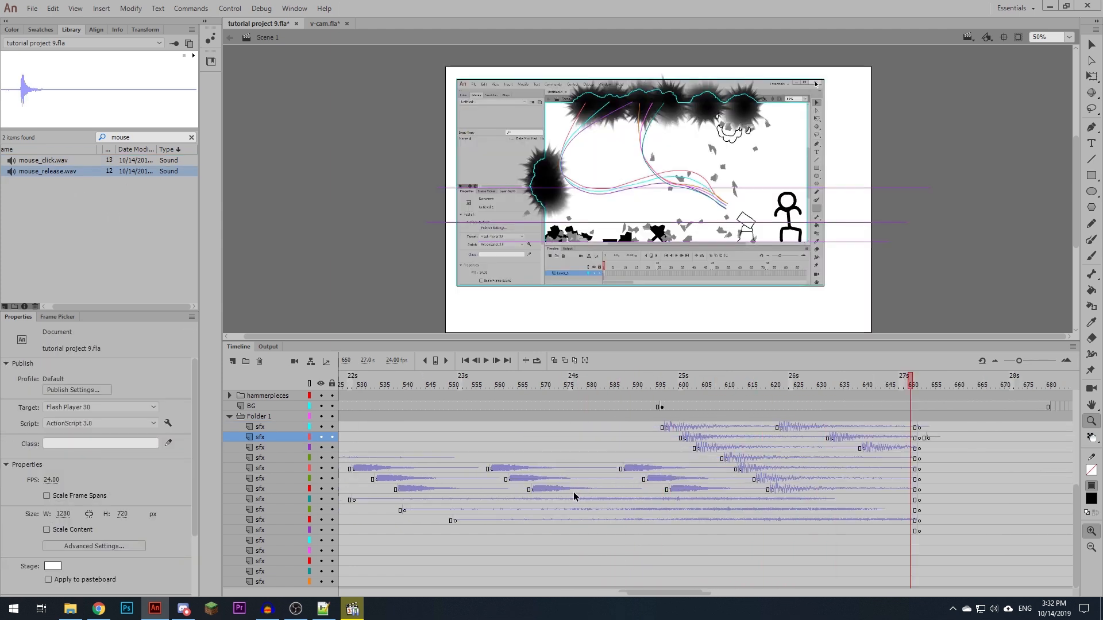
pyautogui.hscroll(-3, 573, 493)
pyautogui.click(741, 381)
pyautogui.click(716, 190)
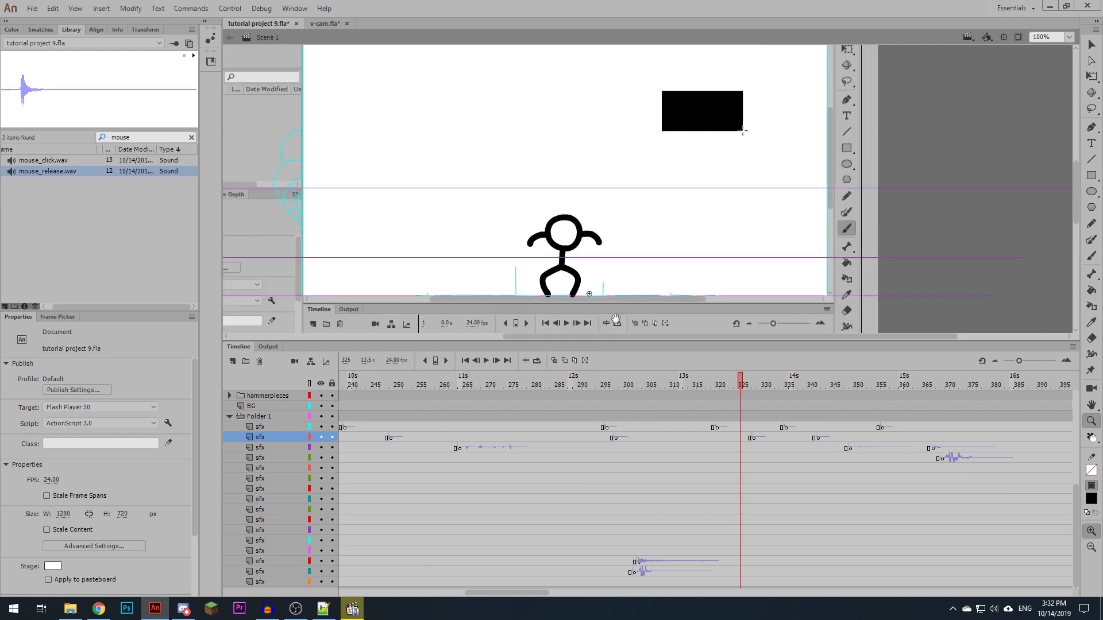
pyautogui.click(855, 379)
pyautogui.moveTo(721, 381); pyautogui.dragTo(749, 389)
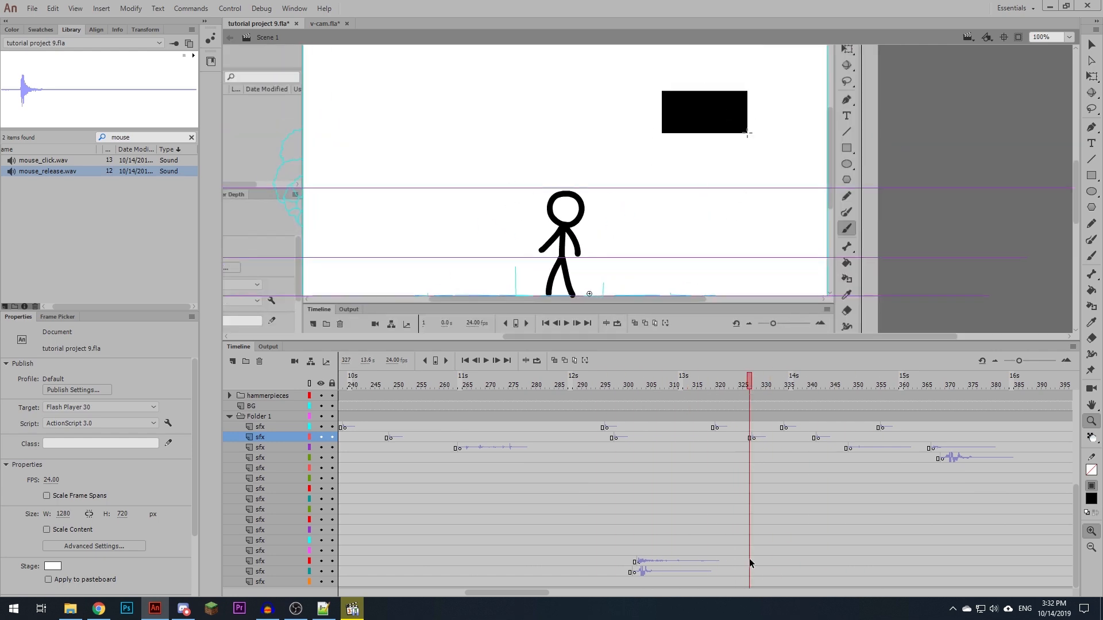
pyautogui.click(750, 562)
pyautogui.press('F7')
# - Switch to File Explorer, search the sound effects folder for whoosh, and listen to whoosh_small.wav and whoosh_tiny.wav
pyautogui.hotkey('alt', 'Tab')
pyautogui.click(955, 159)
pyautogui.write('w')
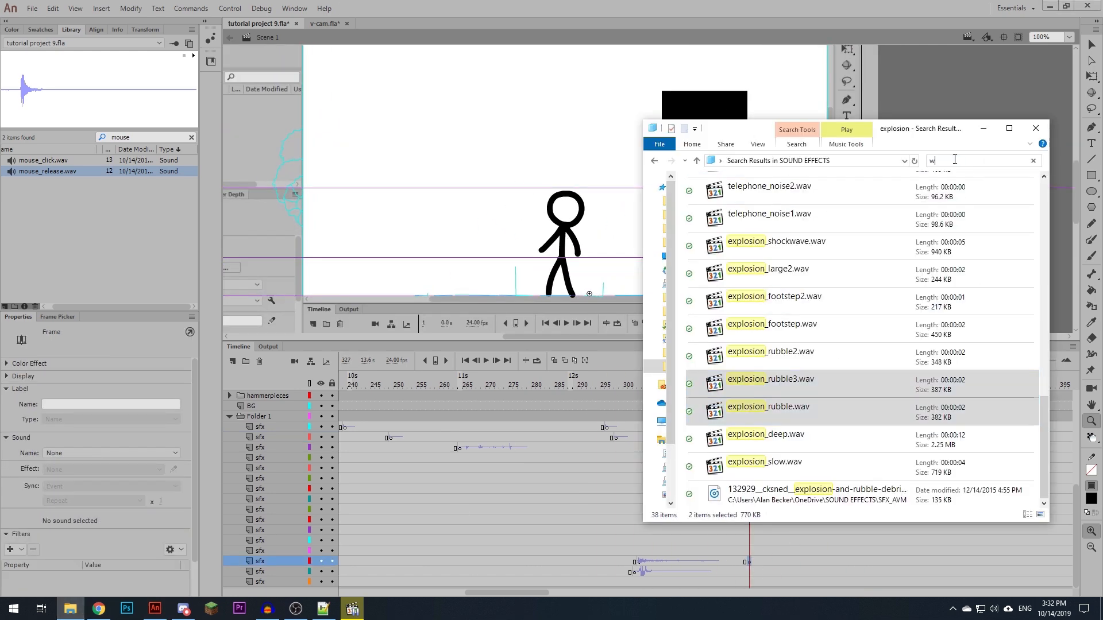
pyautogui.write('hoosh')
pyautogui.scroll(-6, 788, 385)
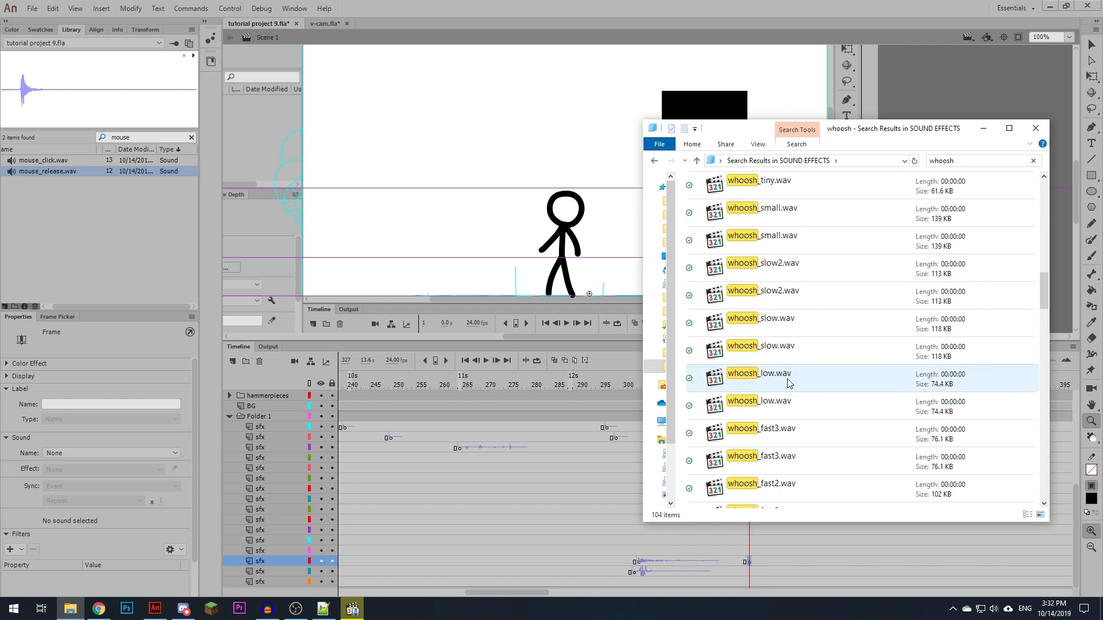
pyautogui.scroll(-1, 836, 334)
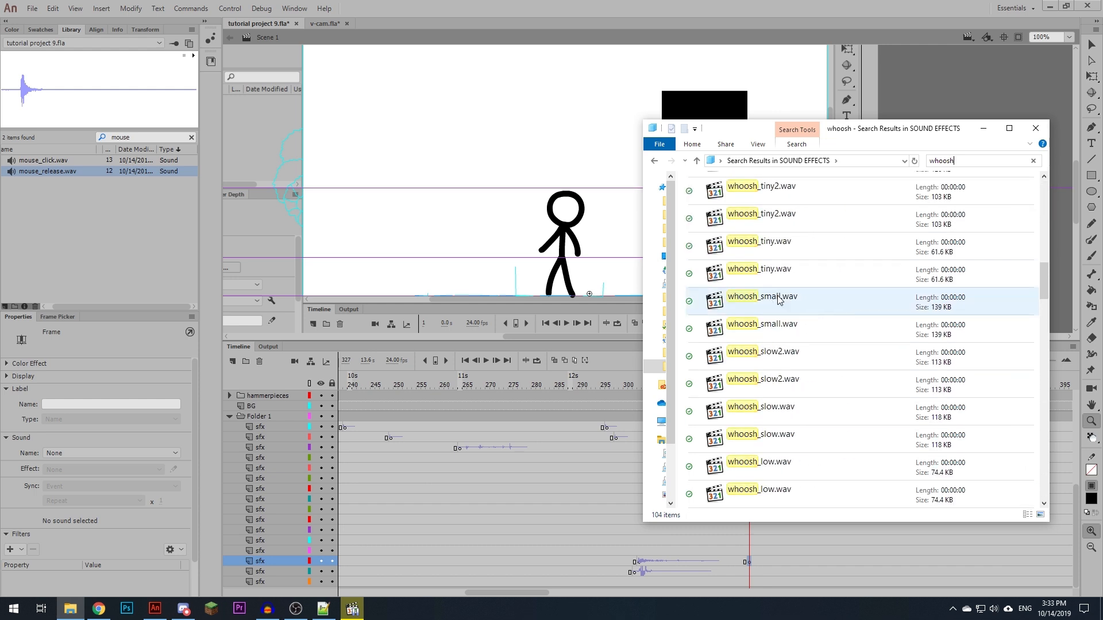
pyautogui.doubleClick(774, 300)
pyautogui.doubleClick(771, 274)
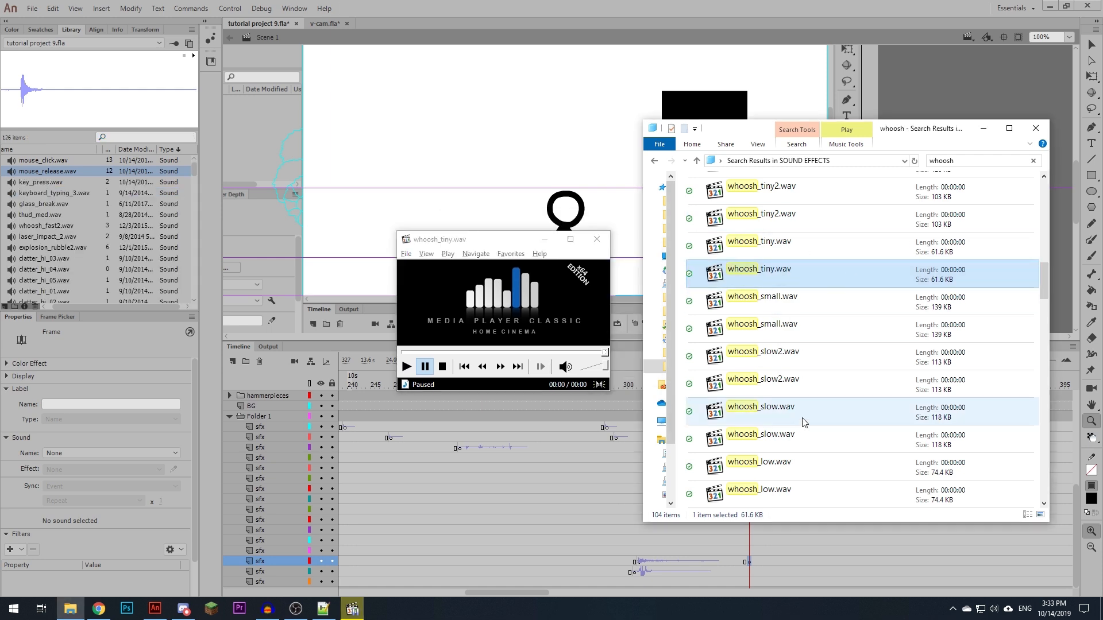
# - Import the slow, slow2, slow3, small, tiny, tiny2, tiny3 and tiny4 whoosh sounds from the search results into the Animate library
pyautogui.click(800, 414)
pyautogui.keyDown('ctrl'); pyautogui.click(786, 357); pyautogui.keyUp('ctrl')
pyautogui.keyDown('ctrl'); pyautogui.click(778, 330); pyautogui.keyUp('ctrl')
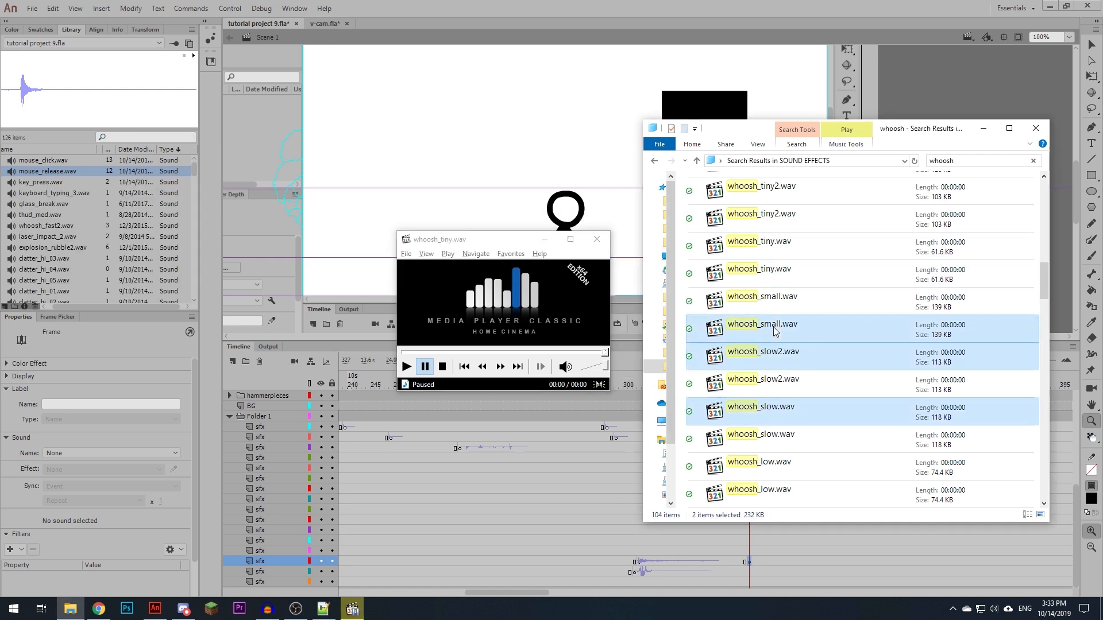
pyautogui.keyDown('ctrl'); pyautogui.click(747, 271); pyautogui.keyUp('ctrl')
pyautogui.keyDown('ctrl'); pyautogui.click(754, 218); pyautogui.keyUp('ctrl')
pyautogui.scroll(1, 822, 372)
pyautogui.keyDown('ctrl'); pyautogui.click(773, 215); pyautogui.keyUp('ctrl')
pyautogui.keyDown('ctrl'); pyautogui.click(768, 188); pyautogui.keyUp('ctrl')
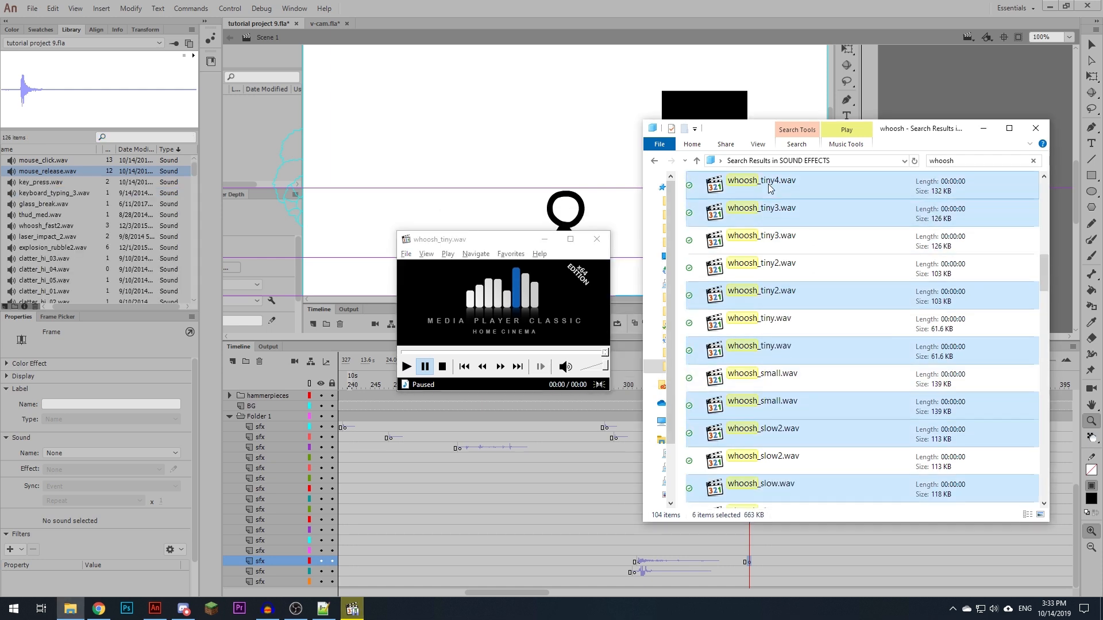
pyautogui.scroll(2, 791, 293)
pyautogui.moveTo(790, 297); pyautogui.dragTo(189, 304)
# - Filter the library by whoosh and audition each of the whoosh sounds
pyautogui.click(127, 136)
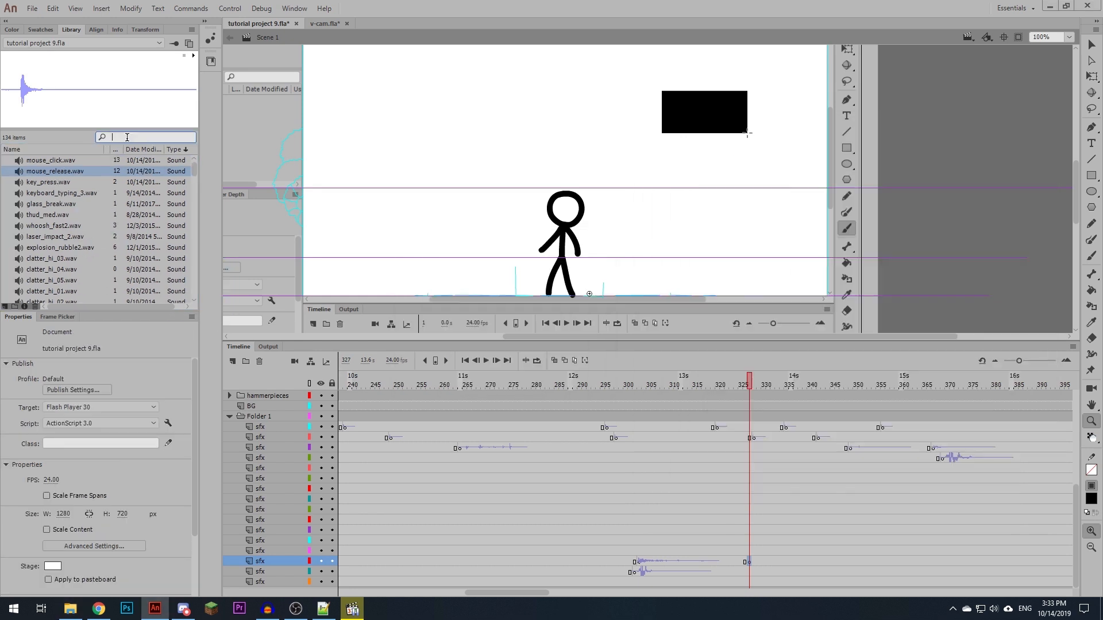
pyautogui.write('whoosh')
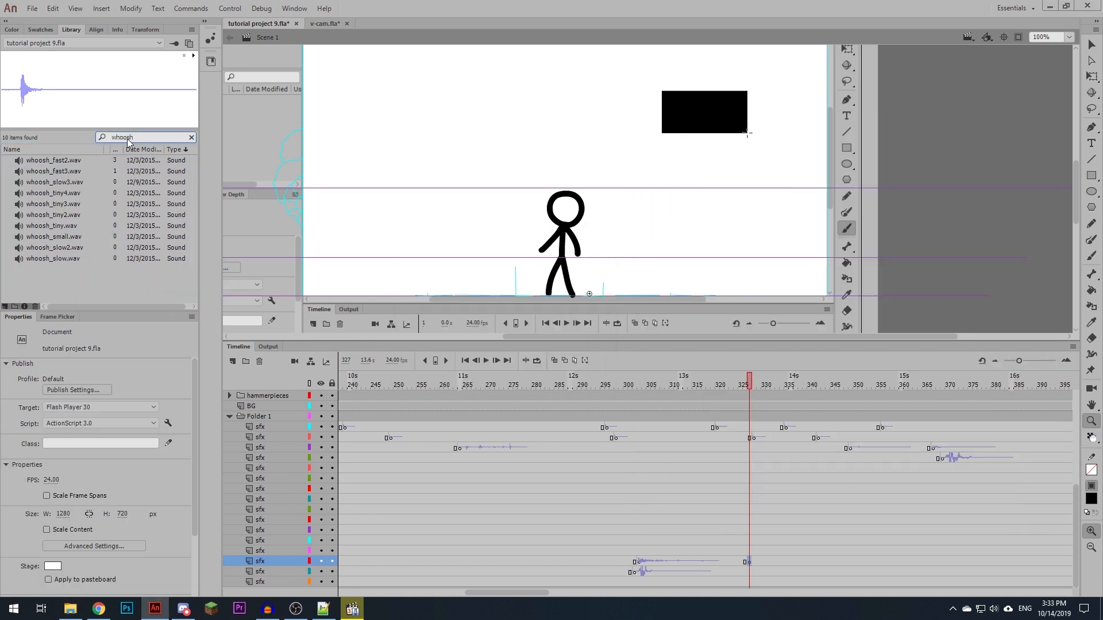
pyautogui.click(63, 259)
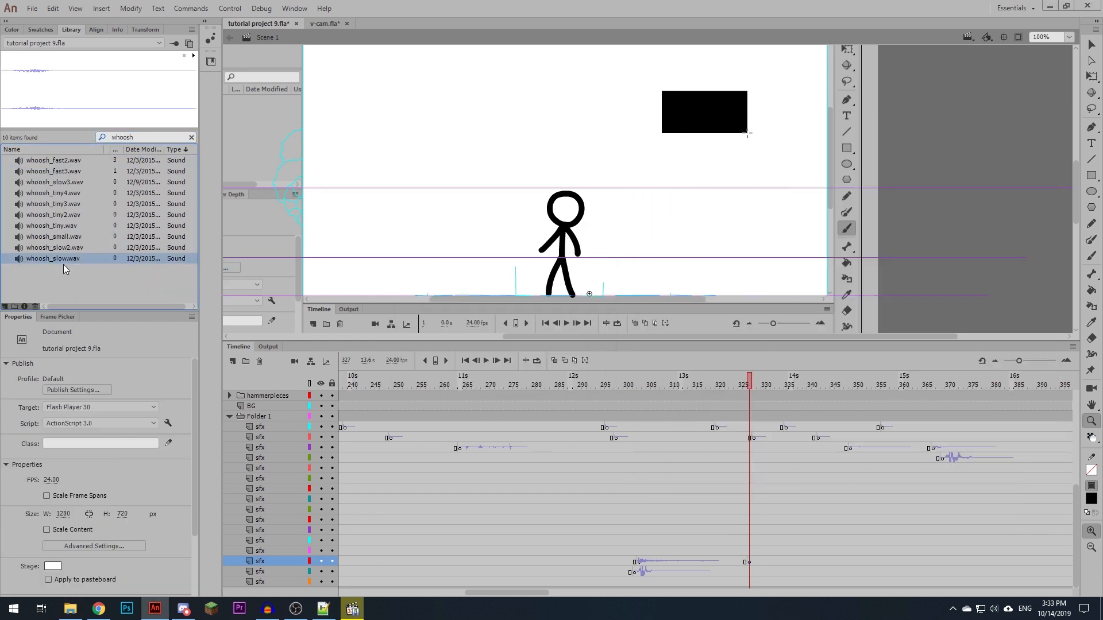
pyautogui.click(54, 247)
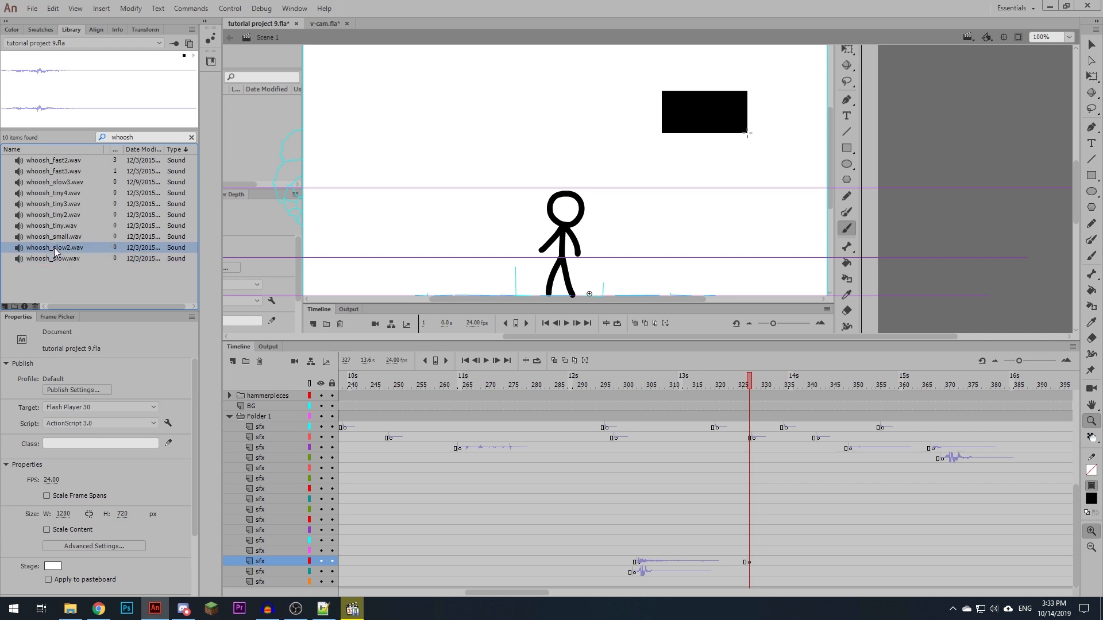
pyautogui.click(54, 237)
pyautogui.click(54, 226)
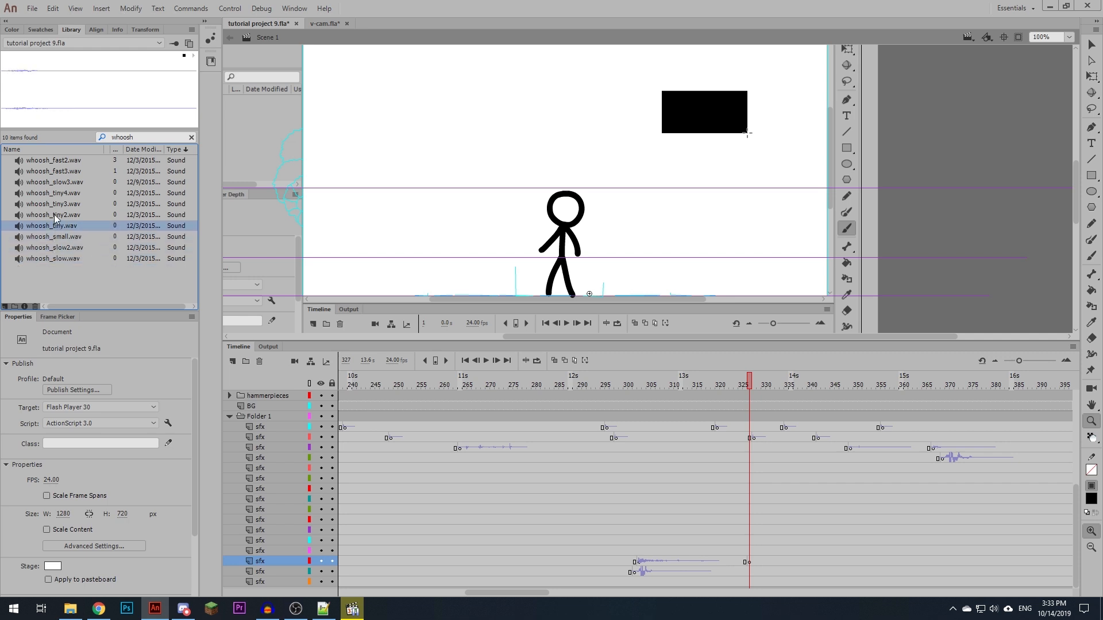
pyautogui.click(54, 215)
pyautogui.click(57, 204)
pyautogui.click(60, 193)
pyautogui.click(62, 182)
pyautogui.click(63, 171)
pyautogui.click(63, 160)
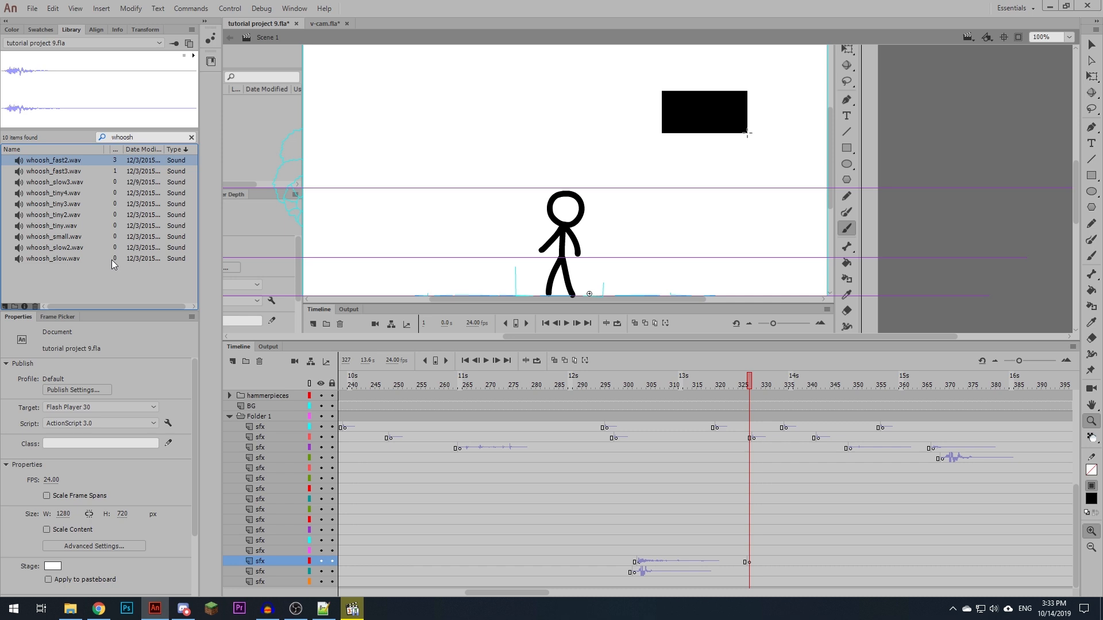
# - Place whoosh_slow.wav at frame 327 and whoosh_fast3.wav at about frame 351 on the third-lowest sfx layer, and play them back
pyautogui.click(65, 259)
pyautogui.moveTo(65, 258); pyautogui.dragTo(604, 519)
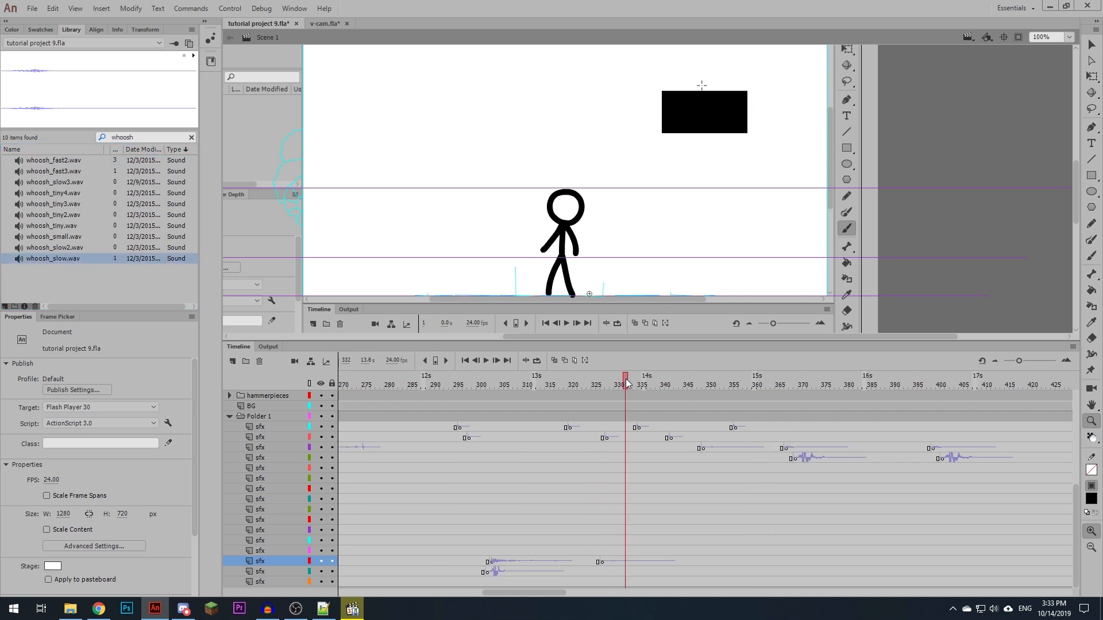
pyautogui.moveTo(626, 380); pyautogui.dragTo(668, 373)
pyautogui.press('Return')
pyautogui.press('Return')
pyautogui.press('F7')
pyautogui.moveTo(64, 171); pyautogui.dragTo(681, 544)
pyautogui.click(681, 544)
pyautogui.press('Return')
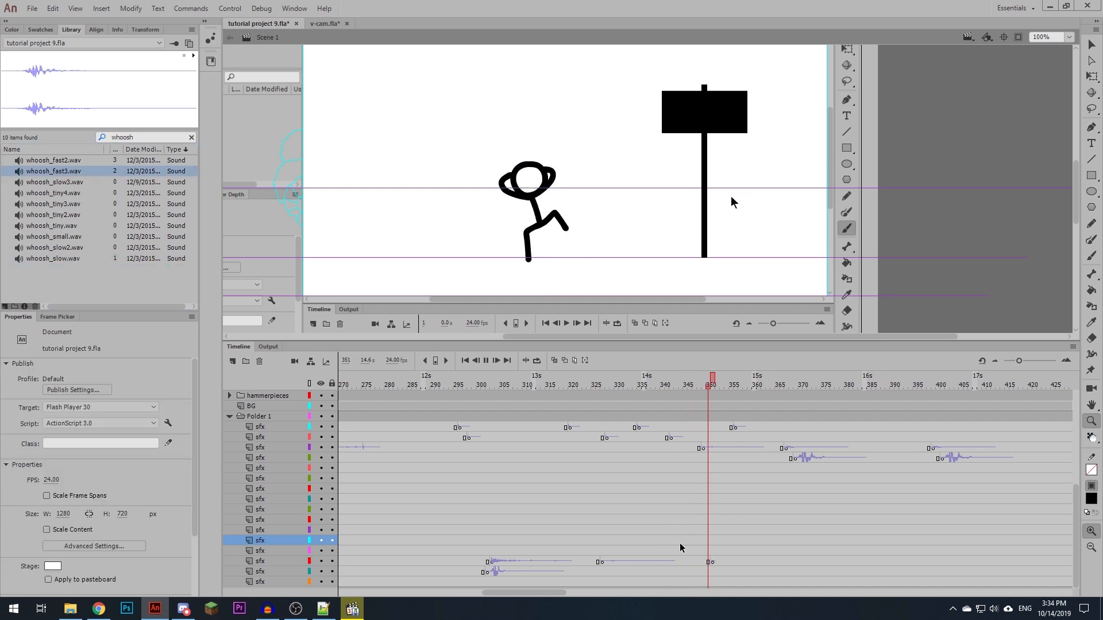
# - Insert a blank keyframe at frame 359 on the second-lowest sfx layer
pyautogui.click(743, 382)
pyautogui.click(747, 571)
pyautogui.press('.')
pyautogui.press('F7')
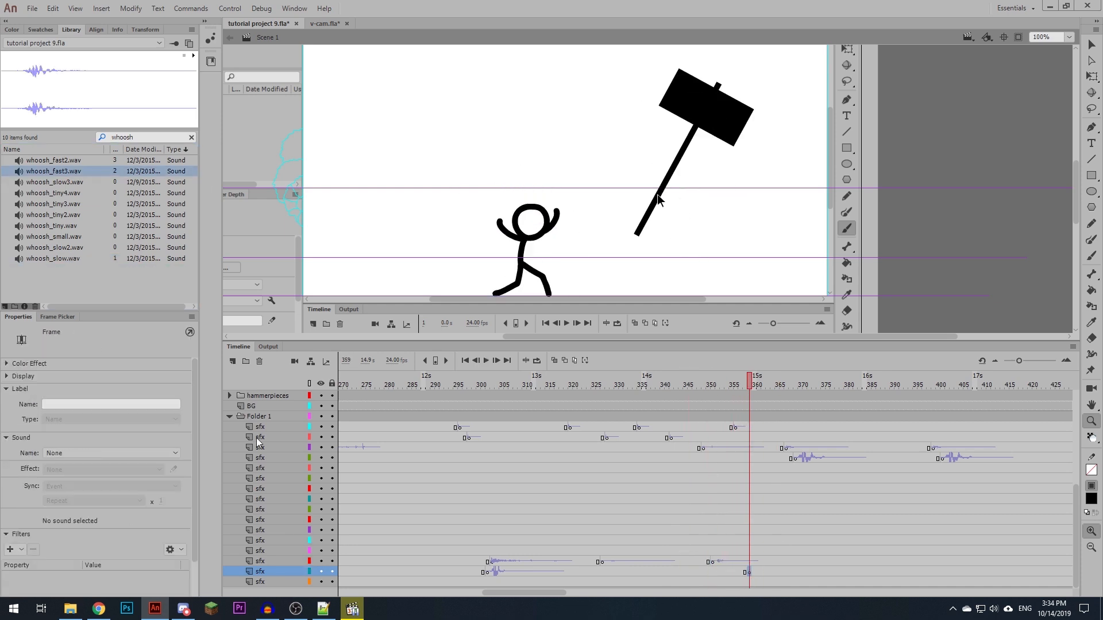
# - Switch to File Explorer, search the sound effects folder for thud, and listen to thud_tiny.wav
pyautogui.hotkey('alt', 'Tab')
pyautogui.click(969, 161)
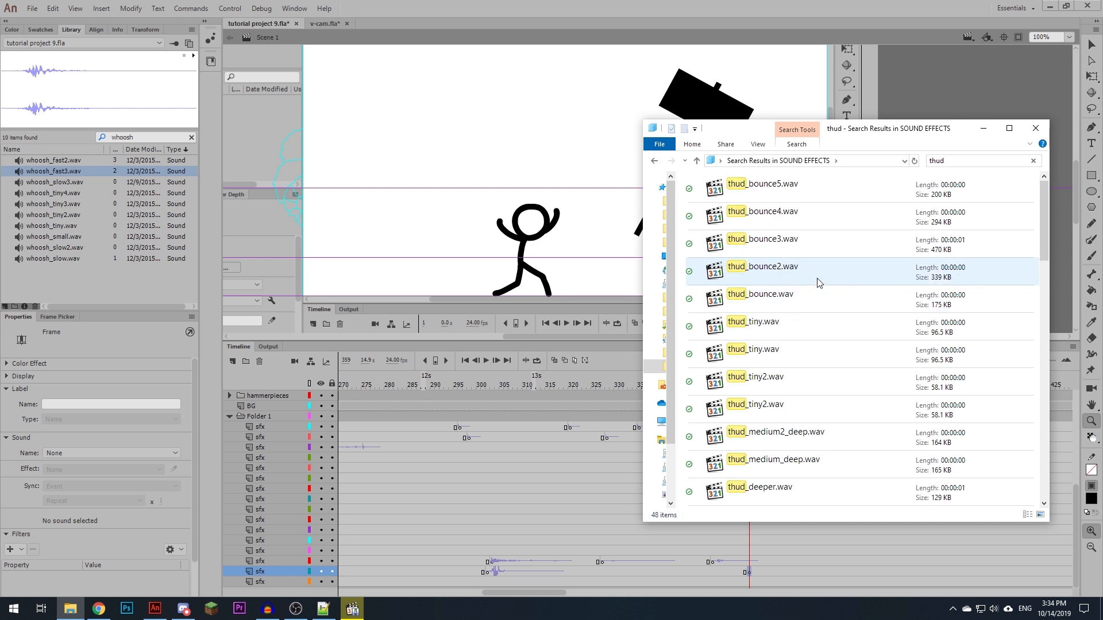
pyautogui.doubleClick(758, 350)
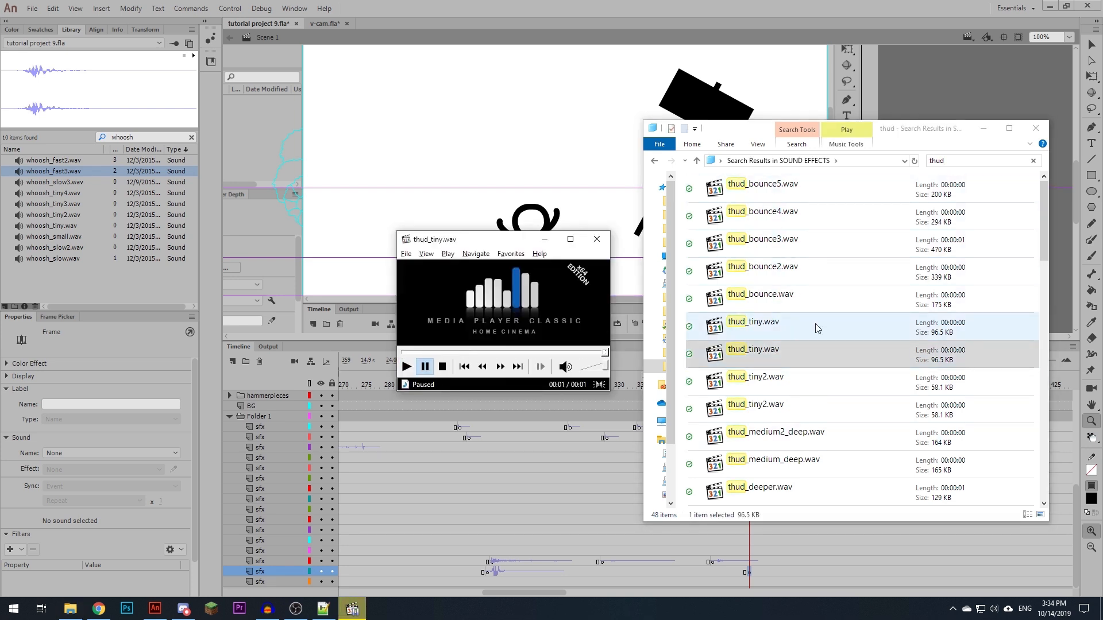
# - Import the medium, medium2, medium3, smallish, smallish2 and smallish3 thud sounds into the Animate library and close the media player
pyautogui.scroll(-3, 818, 329)
pyautogui.click(813, 355)
pyautogui.keyDown('ctrl'); pyautogui.click(802, 387); pyautogui.keyUp('ctrl')
pyautogui.scroll(-2, 801, 341)
pyautogui.keyDown('ctrl'); pyautogui.click(799, 465); pyautogui.keyUp('ctrl')
pyautogui.keyDown('ctrl'); pyautogui.click(790, 358); pyautogui.keyUp('ctrl')
pyautogui.keyDown('ctrl'); pyautogui.click(782, 384); pyautogui.keyUp('ctrl')
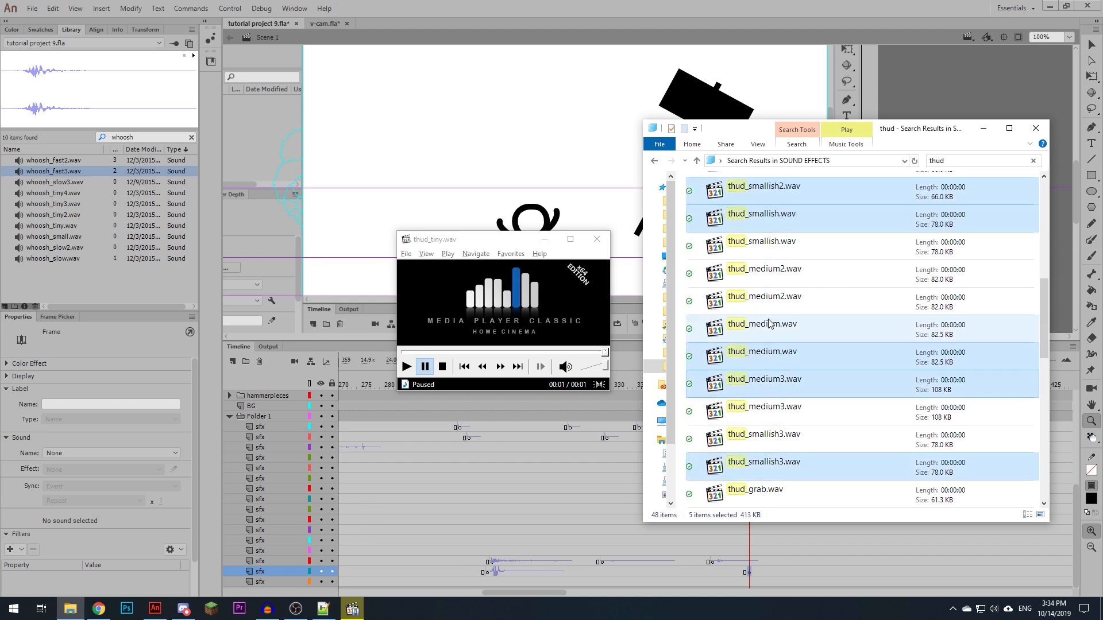
pyautogui.keyDown('ctrl'); pyautogui.click(772, 301); pyautogui.keyUp('ctrl')
pyautogui.scroll(-2, 816, 362)
pyautogui.moveTo(793, 221); pyautogui.dragTo(161, 248)
pyautogui.click(597, 239)
# - Filter the library by thud, look through the matching sounds, and place thud_smallish.wav at frame 359 on the second-lowest sfx layer
pyautogui.click(150, 137)
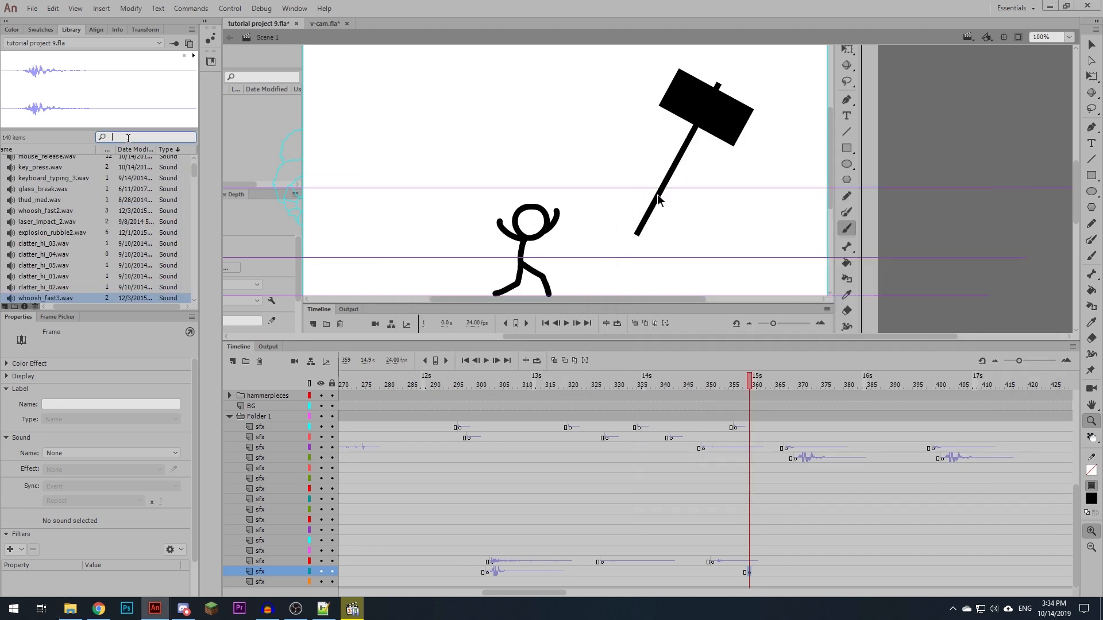
pyautogui.write('thud')
pyautogui.click(42, 161)
pyautogui.click(49, 183)
pyautogui.click(63, 227)
pyautogui.moveTo(45, 215); pyautogui.dragTo(425, 190)
# - Add thud_medium2.wav at about frame 370 on the lowest sfx layer and thud_smallish.wav at about frame 375 on the layer above
pyautogui.click(800, 582)
pyautogui.press('F7')
pyautogui.moveTo(67, 227); pyautogui.dragTo(425, 190)
pyautogui.moveTo(800, 382); pyautogui.dragTo(821, 381)
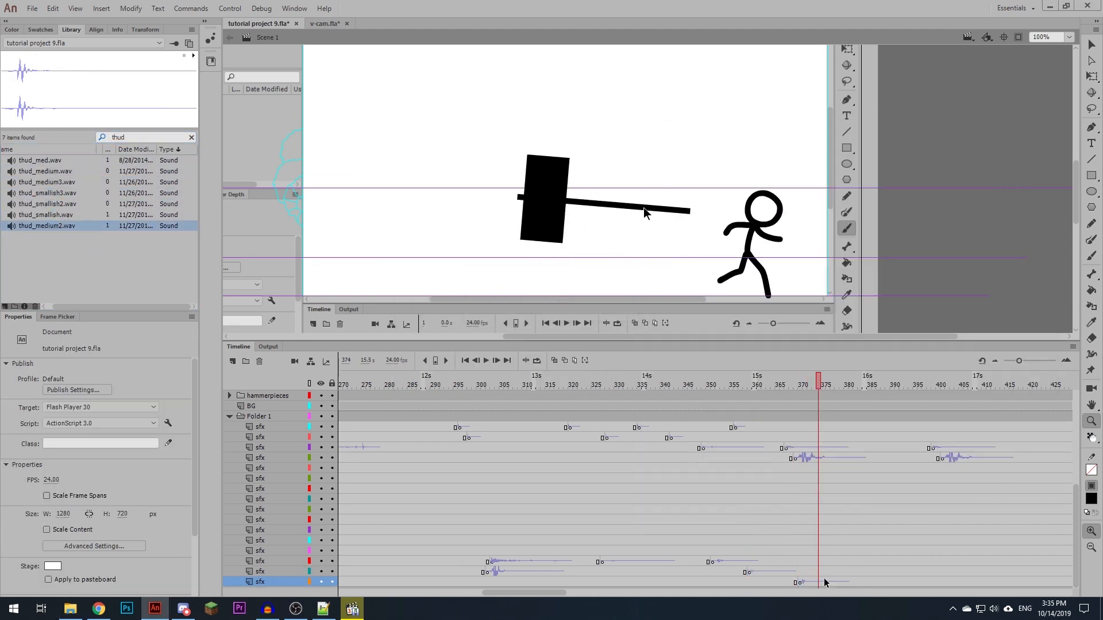
pyautogui.click(822, 573)
pyautogui.press('F7')
pyautogui.moveTo(51, 215); pyautogui.dragTo(425, 190)
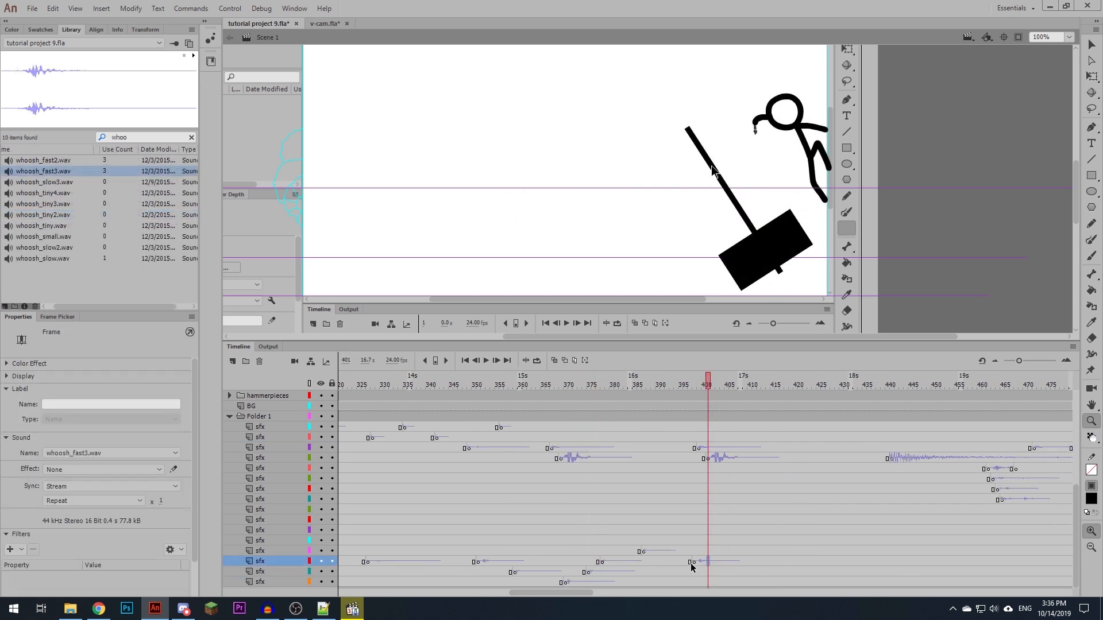
# - Shift the last whoosh_fast3.wav keyframe on the third-lowest sfx layer to about frame 399 and play back the hammer swing
pyautogui.click(691, 562)
pyautogui.click(695, 562)
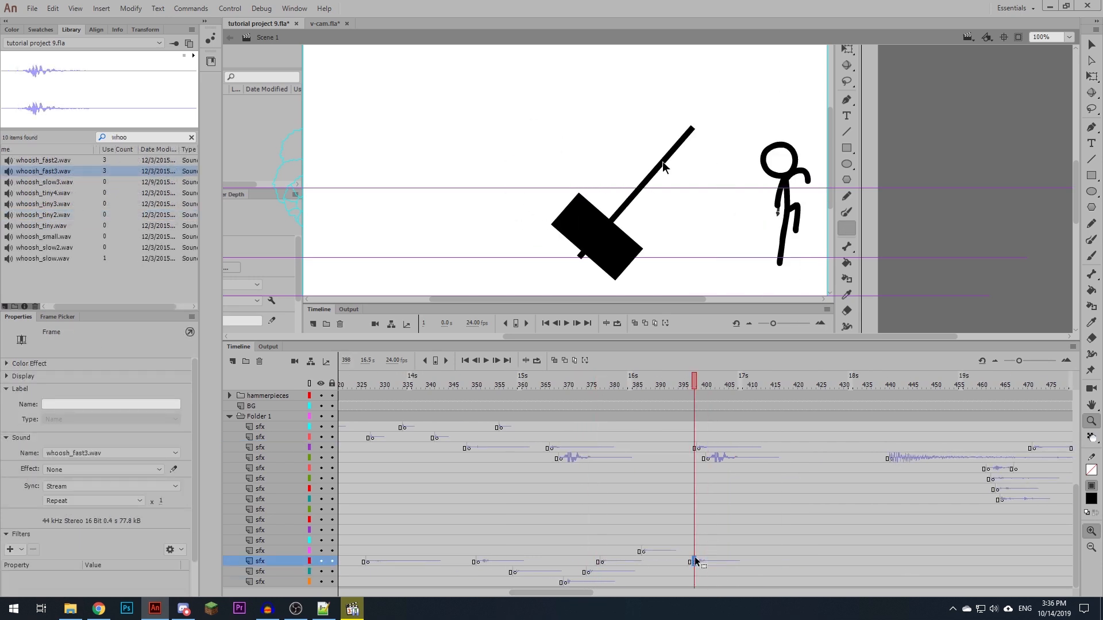
pyautogui.moveTo(702, 563); pyautogui.dragTo(695, 562)
pyautogui.click(637, 529)
pyautogui.press('Return')
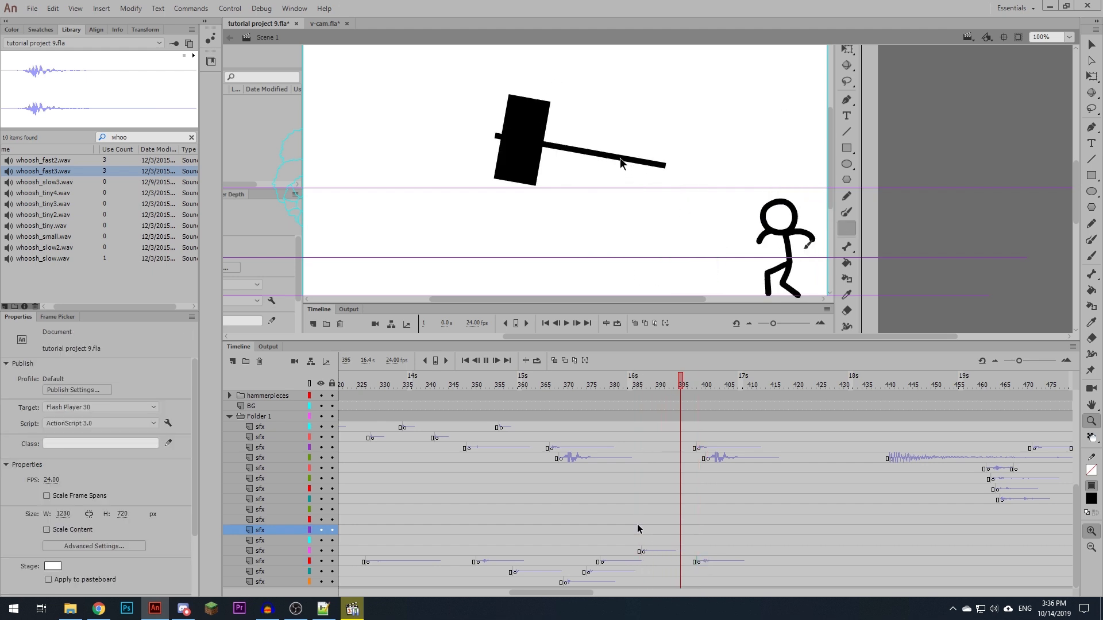
# - Lower the volume envelope of the whoosh_fast3.wav sound at frame 399 on the third-lowest sfx layer and play it back
pyautogui.click(702, 561)
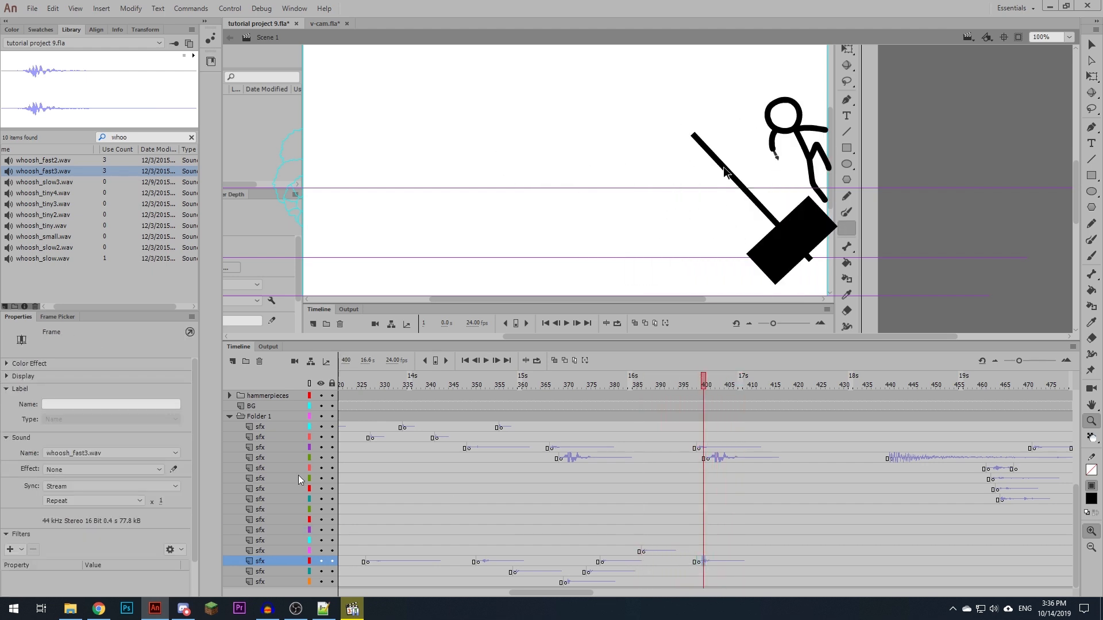
pyautogui.click(174, 470)
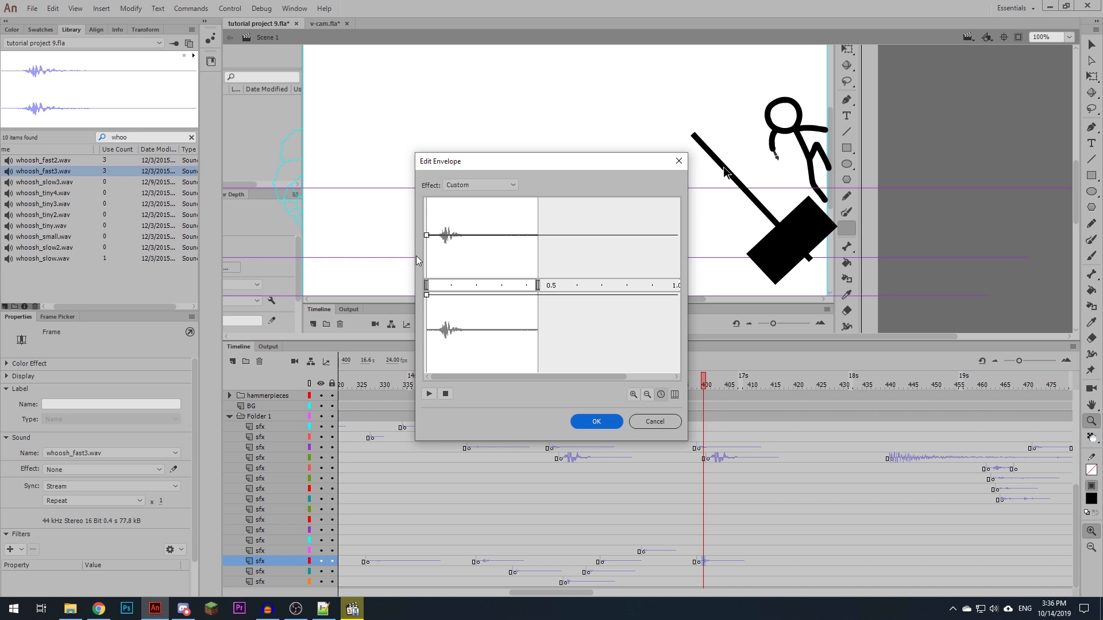
pyautogui.click(596, 421)
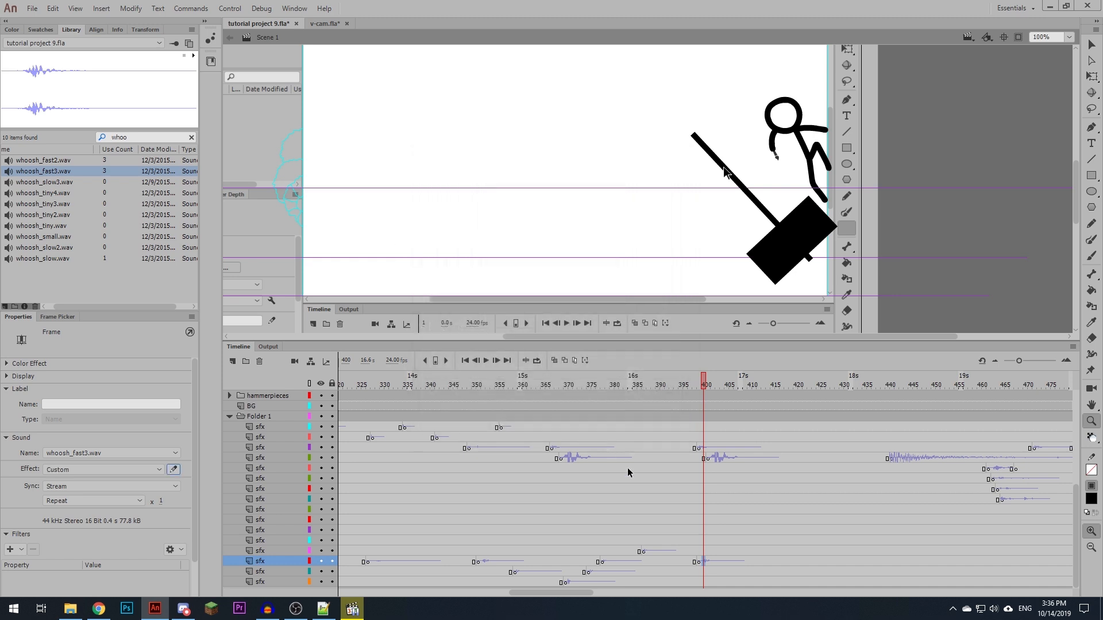
pyautogui.click(679, 549)
pyautogui.press('Return')
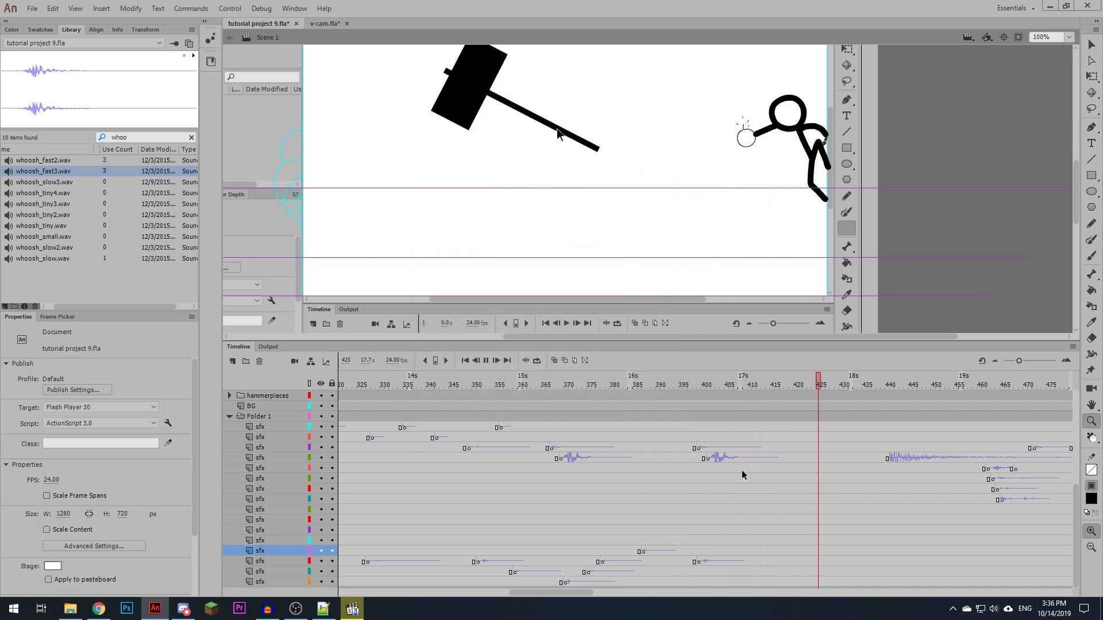
# - Switch to the sound effects folder and preview the pen_circle_4.wav and pen_circle_2.wav sounds for the drawing at about frame 406
pyautogui.moveTo(698, 385); pyautogui.dragTo(732, 382)
pyautogui.hotkey('alt', 'shift', 'o')
pyautogui.hotkey('alt', 'shift', 'o')
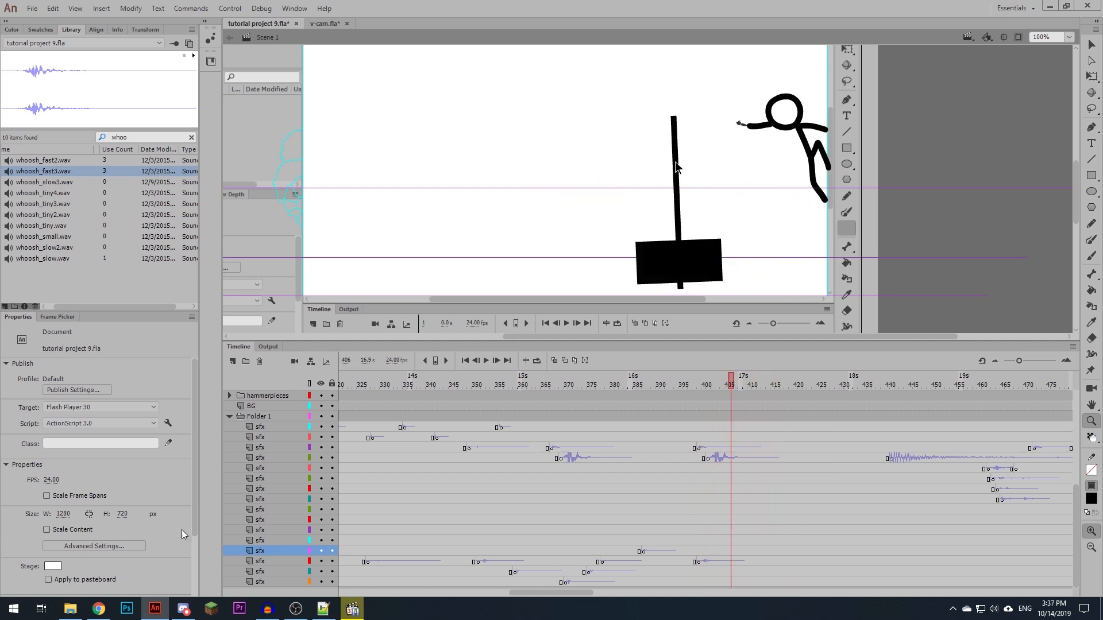
pyautogui.hotkey('alt', 'Tab')
pyautogui.doubleClick(778, 294)
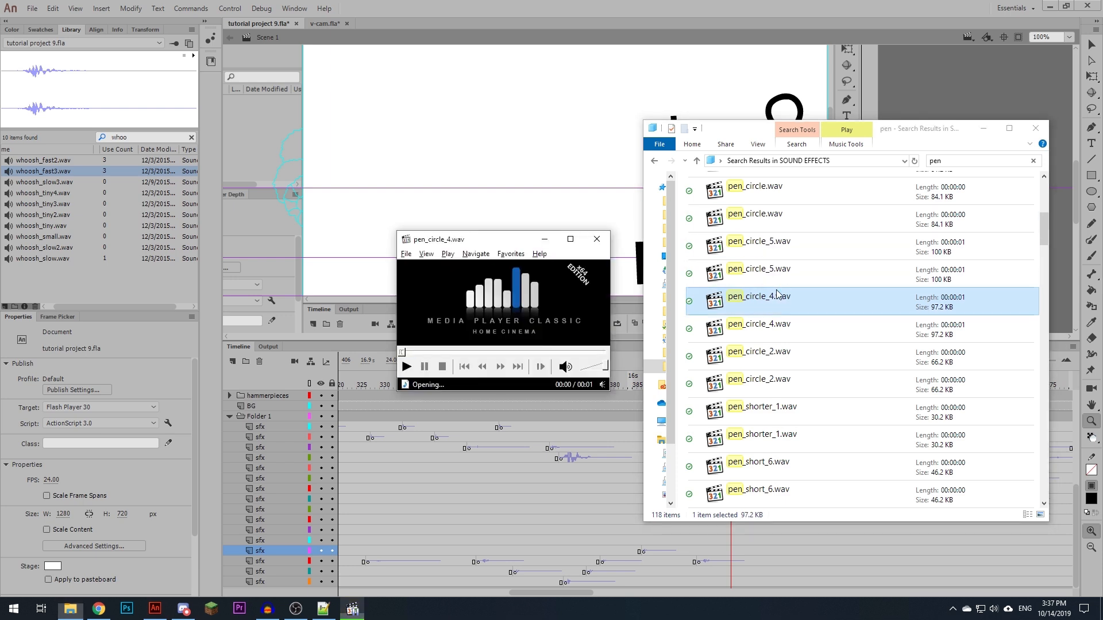
pyautogui.doubleClick(778, 325)
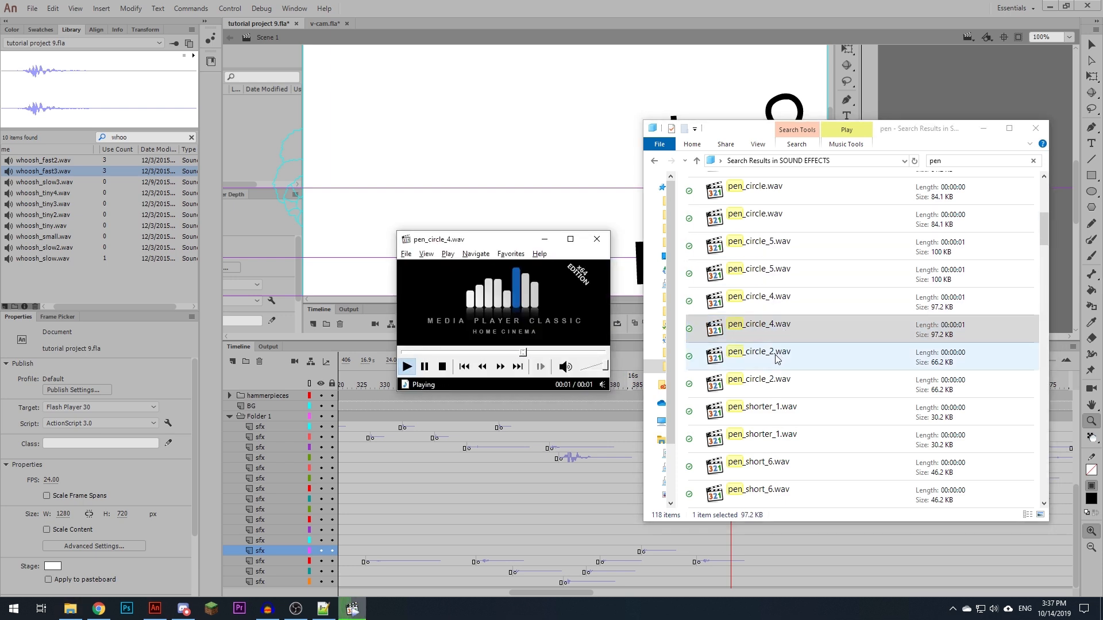
pyautogui.doubleClick(778, 356)
pyautogui.doubleClick(773, 384)
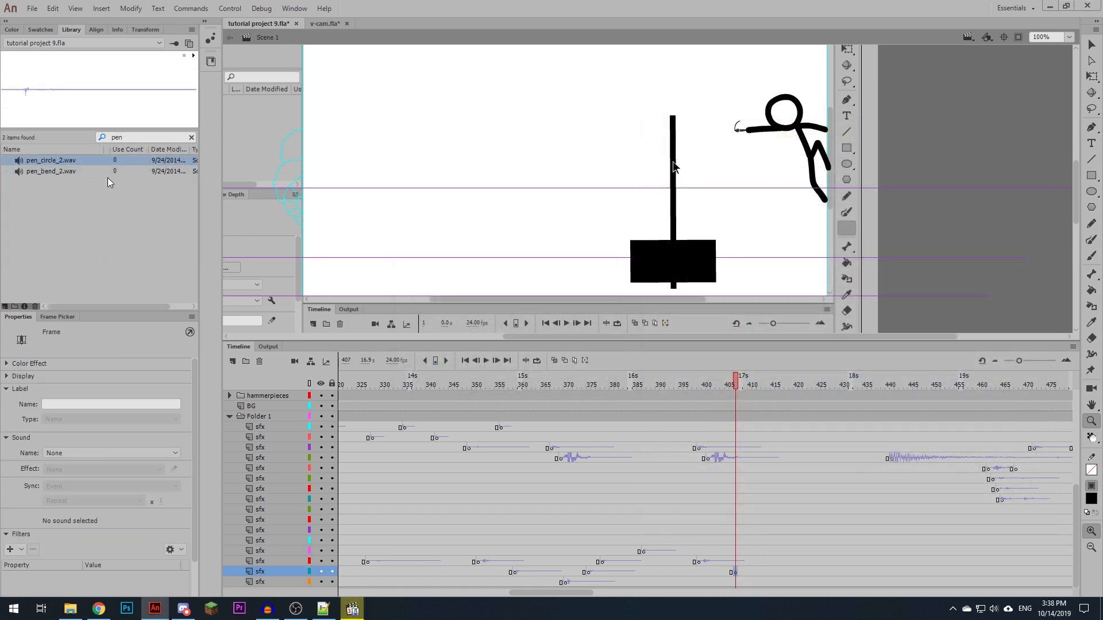
# - Place pen_circle_2.wav from the library at frame 407 on the second-lowest sfx layer and play it back
pyautogui.moveTo(69, 160); pyautogui.dragTo(699, 164)
pyautogui.click(689, 572)
pyautogui.press('Return')
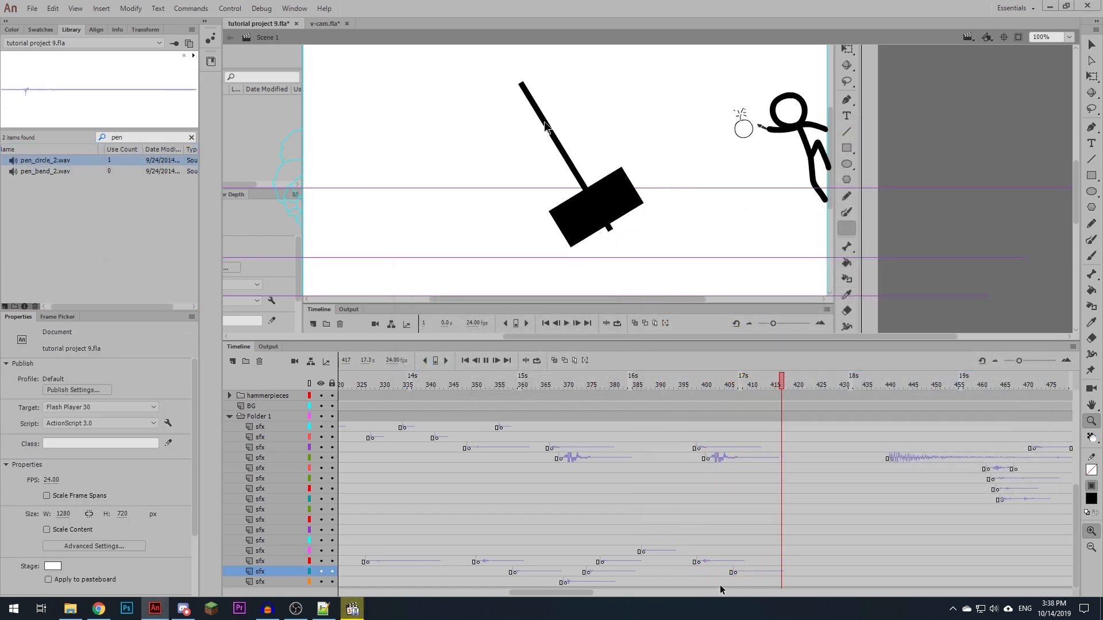
pyautogui.click(737, 572)
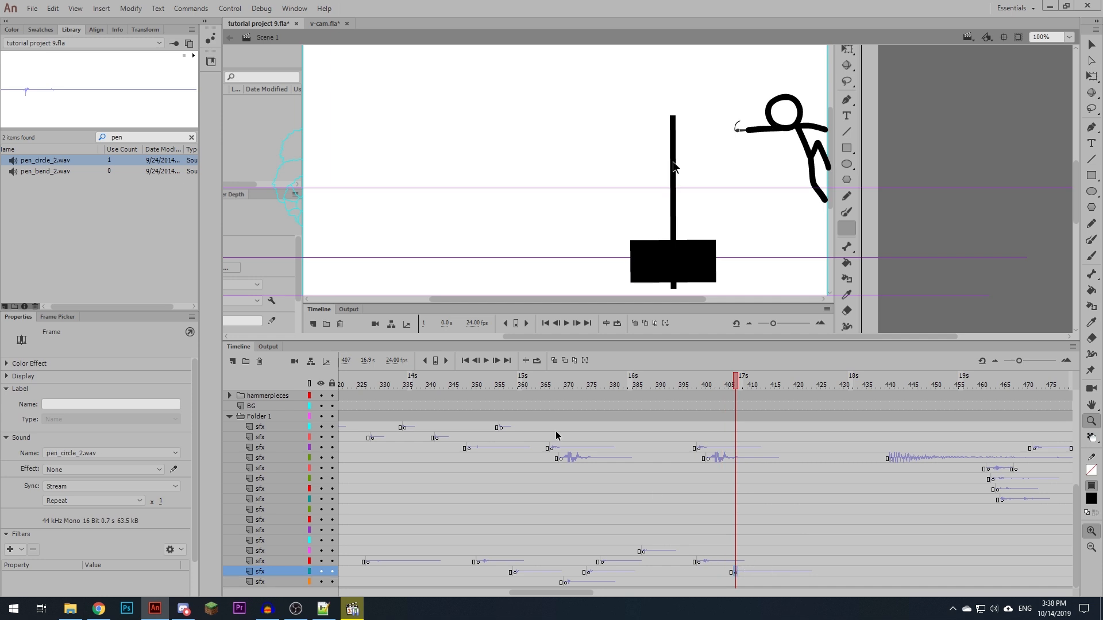
# - Filter the library by spar and place sparkler.wav on a new keyframe at frame 417 on the fifth-lowest sfx layer, checking it in playback
pyautogui.press('BackSpace')
pyautogui.press('BackSpace')
pyautogui.press('BackSpace')
pyautogui.write('srp')
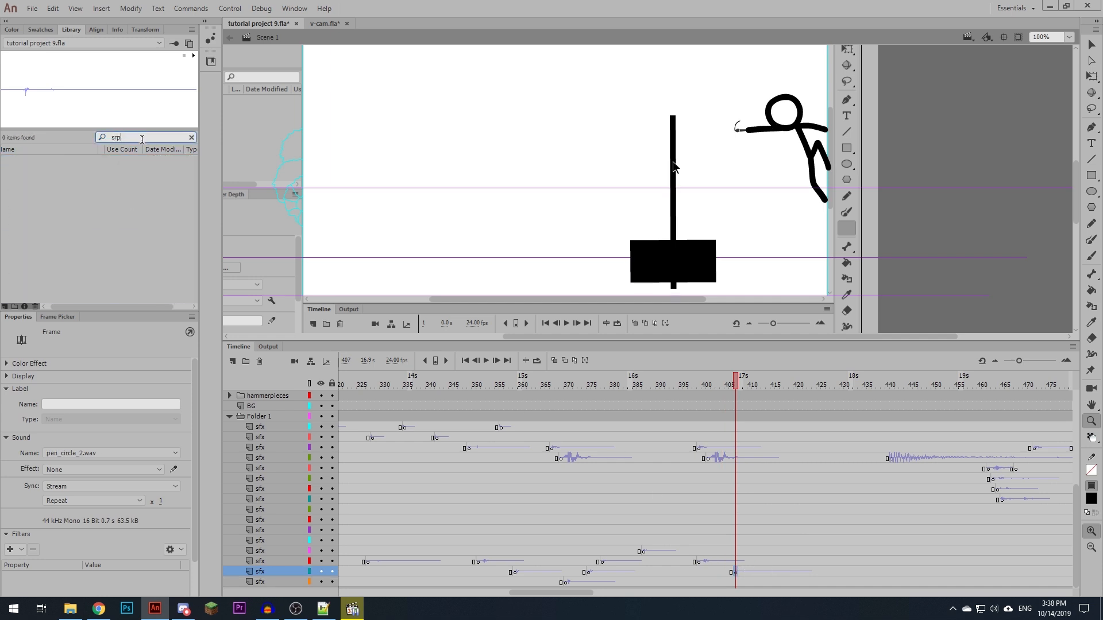
pyautogui.press('BackSpace')
pyautogui.press('BackSpace')
pyautogui.write('par')
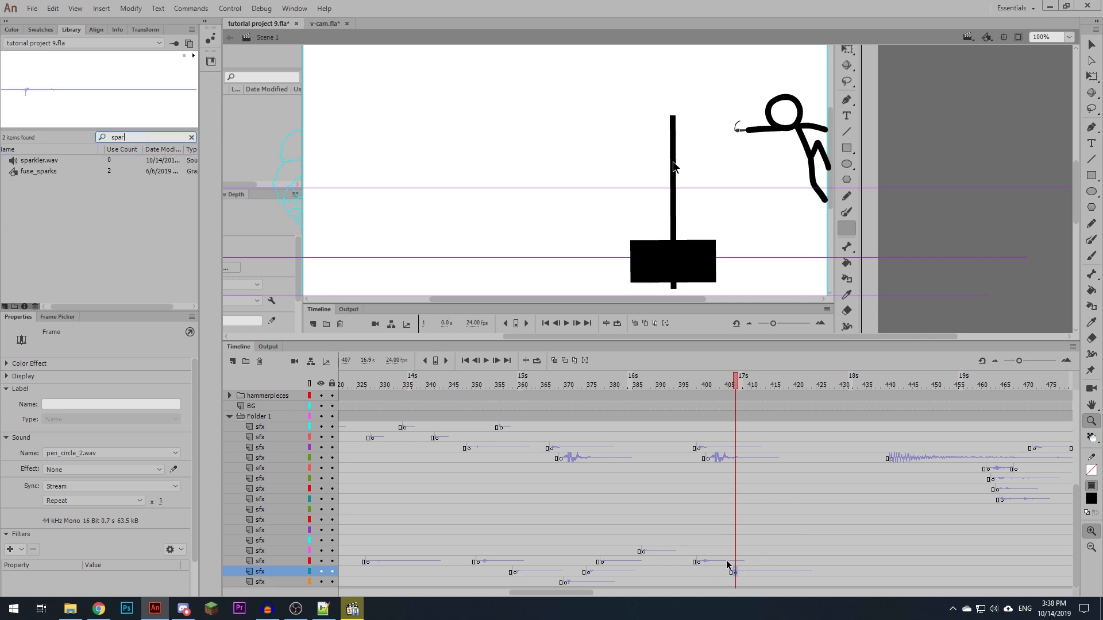
pyautogui.moveTo(737, 392); pyautogui.dragTo(784, 381)
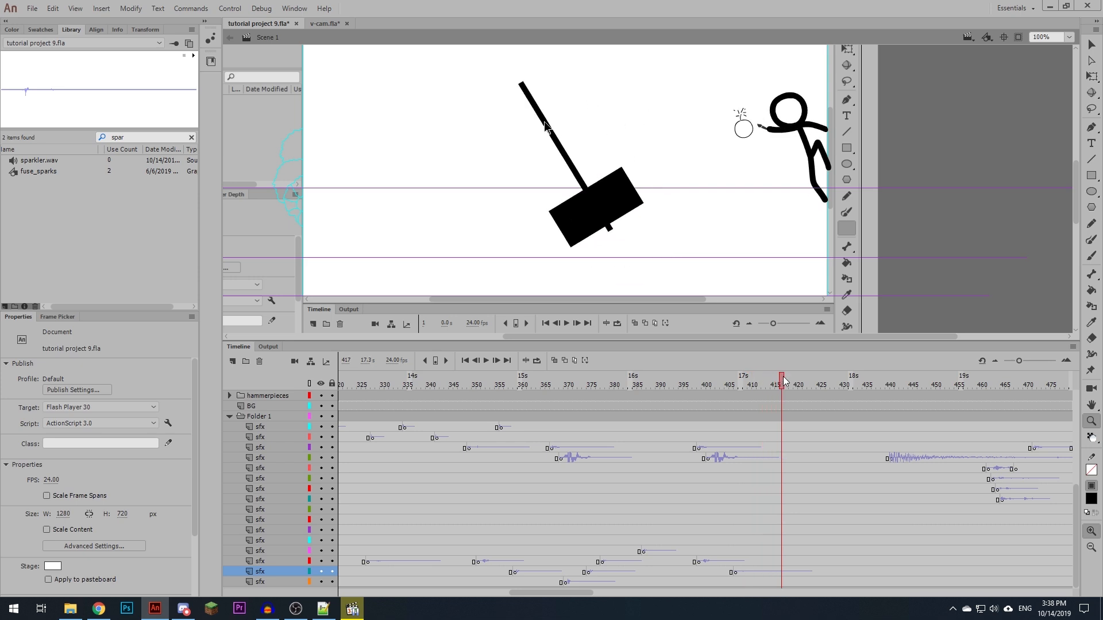
pyautogui.click(781, 540)
pyautogui.press('F6')
pyautogui.moveTo(55, 161); pyautogui.dragTo(387, 121)
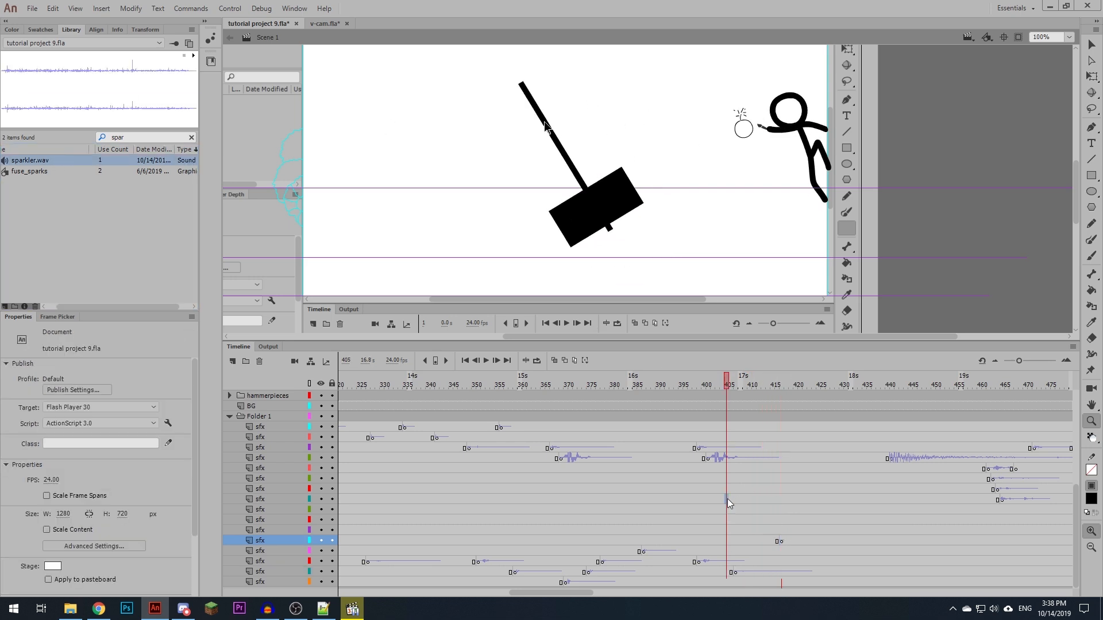
pyautogui.press('Return')
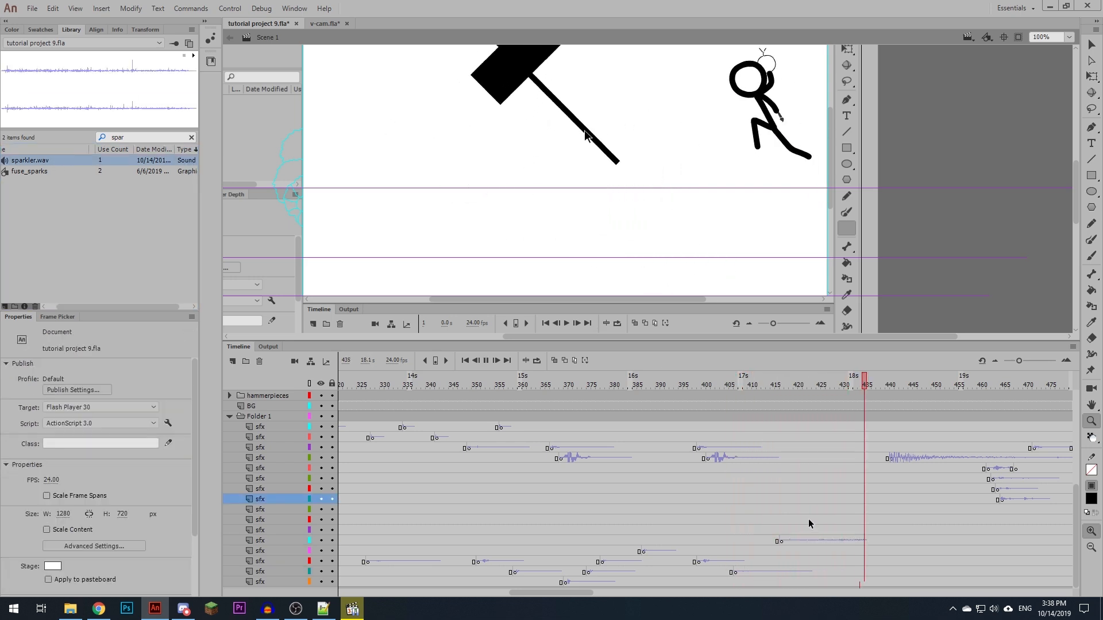
pyautogui.click(810, 519)
# - Trim the start of the sparkler.wav sound to about 0.55 s in the envelope editor and play it back
pyautogui.click(789, 540)
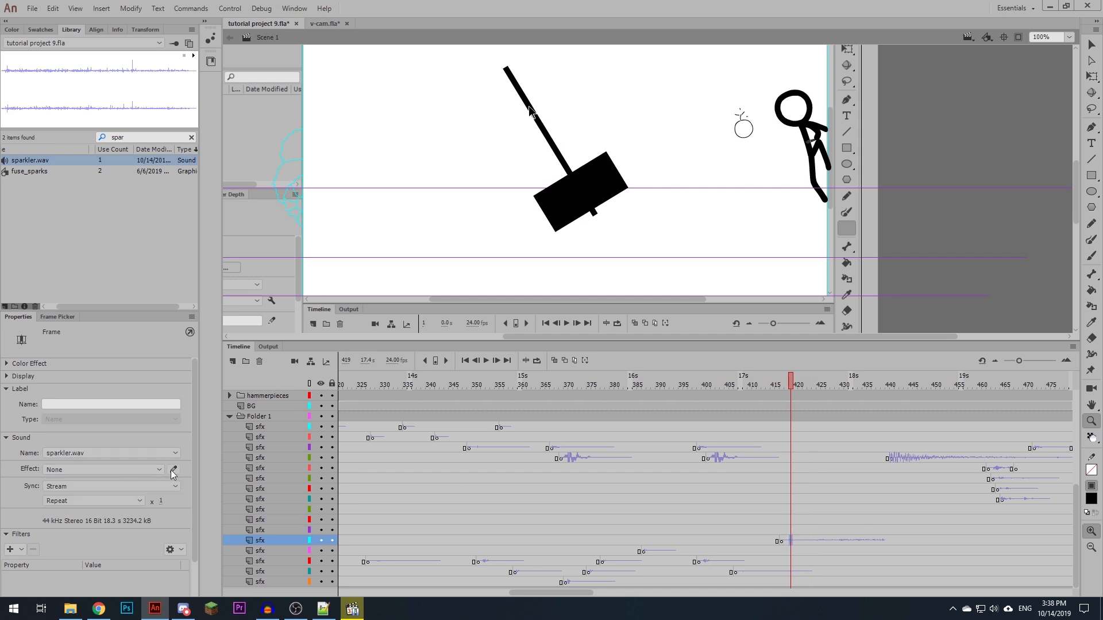
pyautogui.click(174, 470)
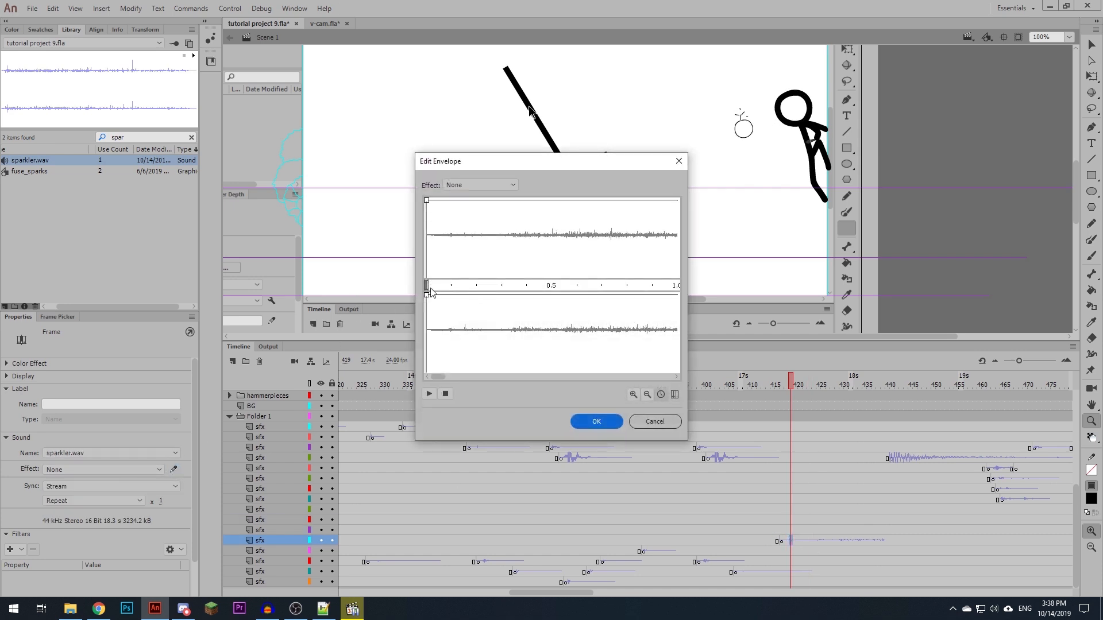
pyautogui.moveTo(427, 285); pyautogui.dragTo(564, 286)
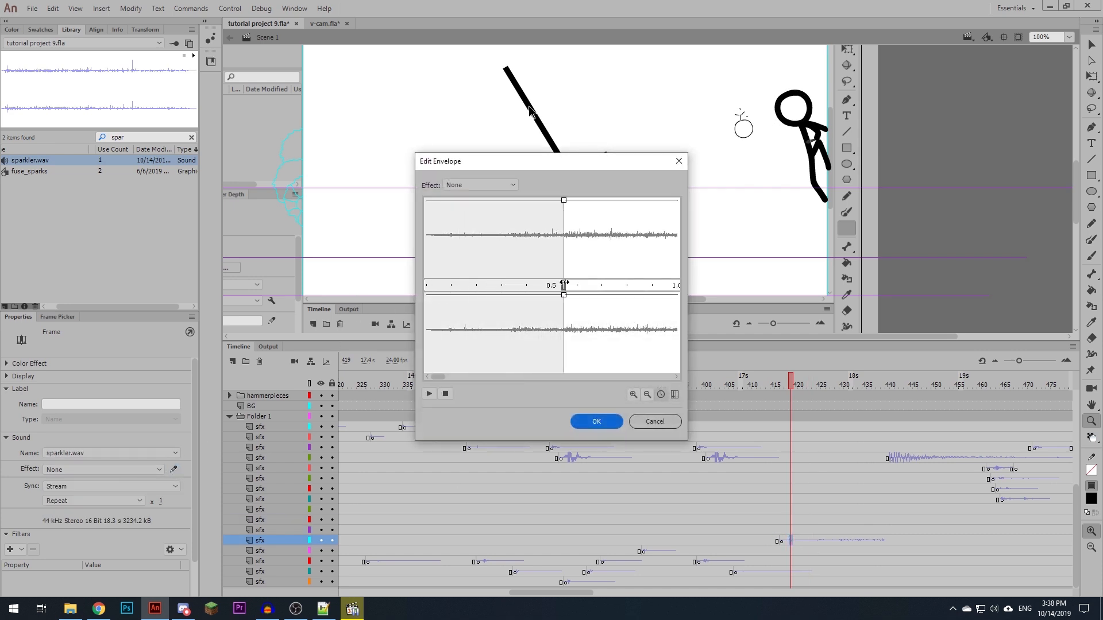
pyautogui.click(595, 420)
pyautogui.click(770, 542)
pyautogui.press('Return')
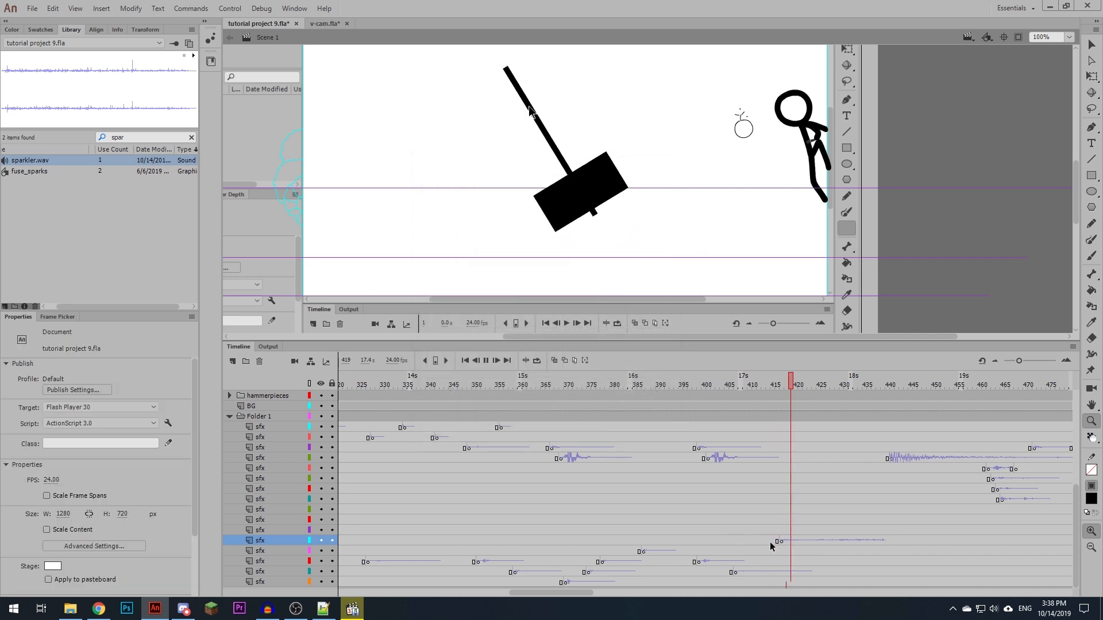
# - Insert a keyframe at frame 424 on the third-lowest sfx layer and play back the following frames
pyautogui.click(771, 541)
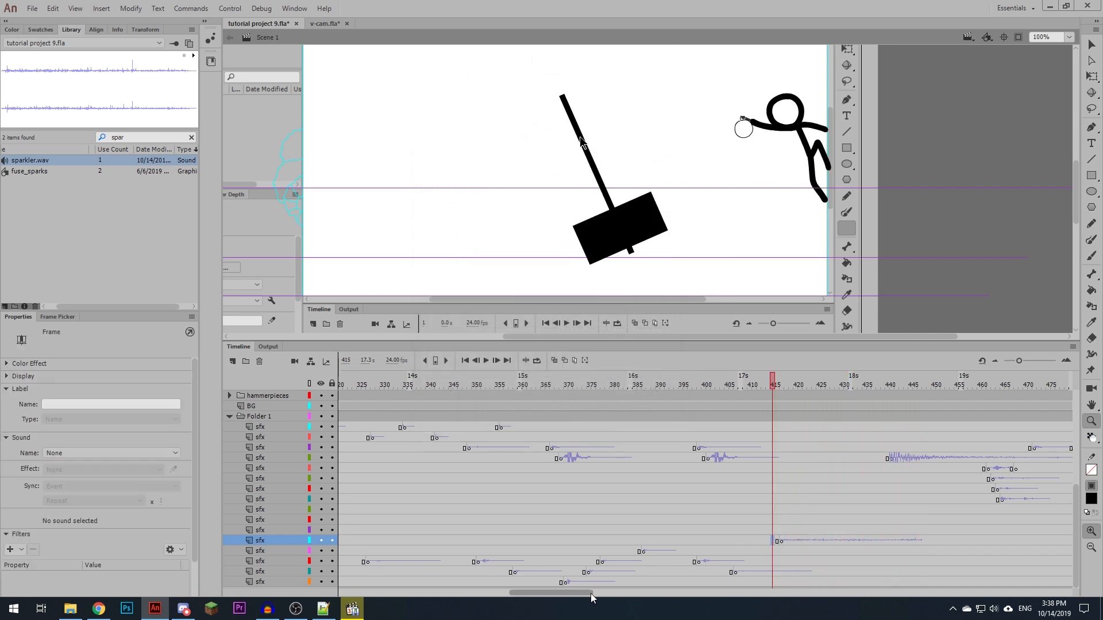
pyautogui.moveTo(586, 594); pyautogui.dragTo(598, 595)
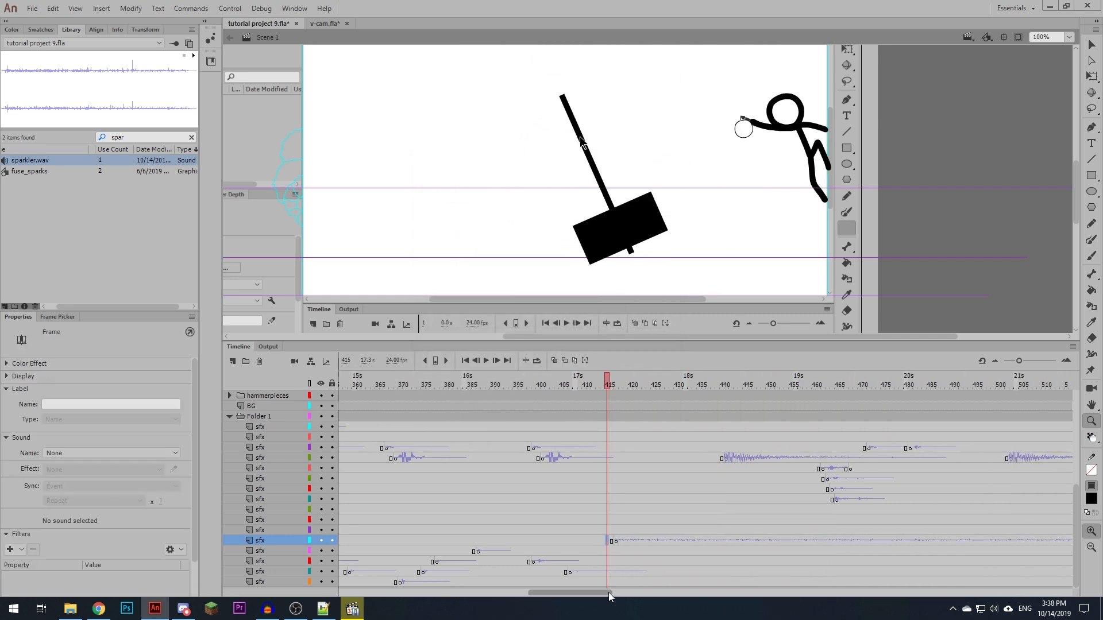
pyautogui.moveTo(609, 386); pyautogui.dragTo(609, 386)
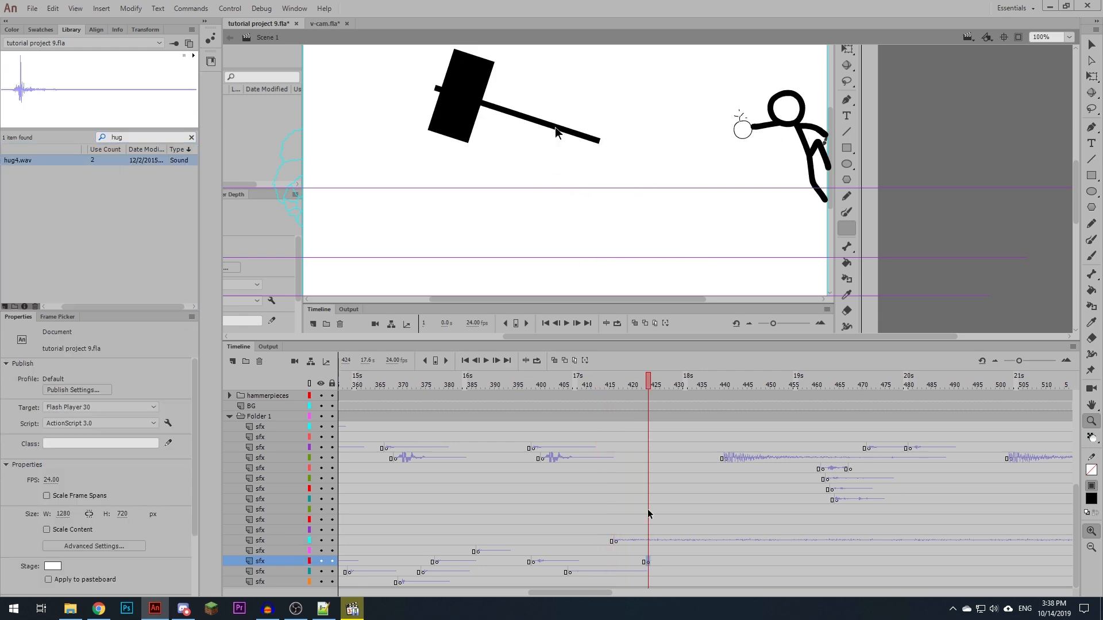
pyautogui.press('Return')
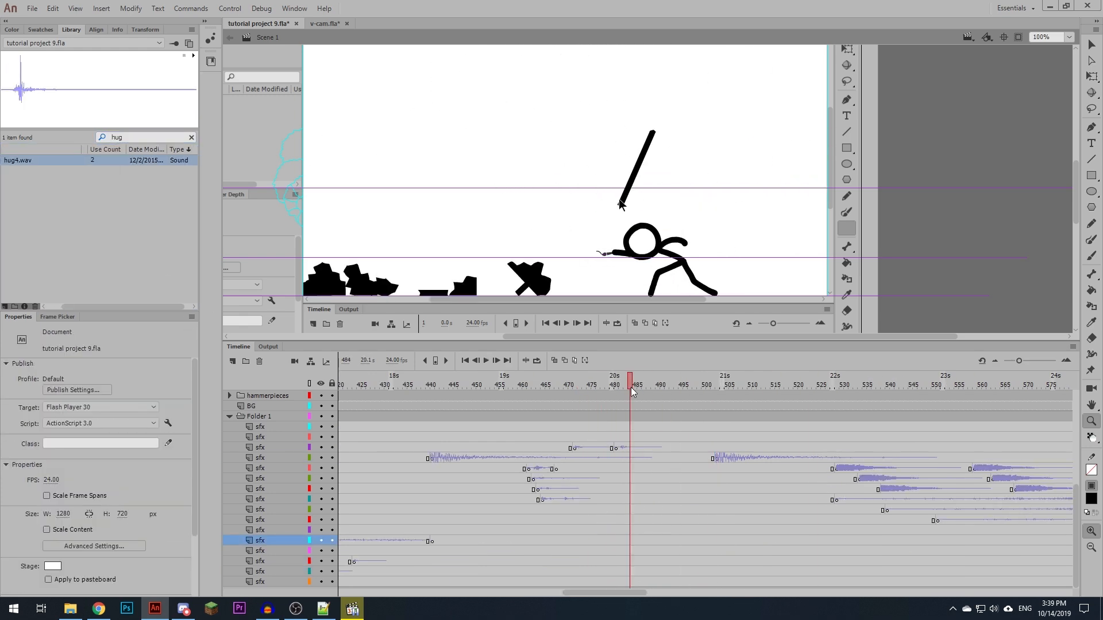
pyautogui.click(624, 536)
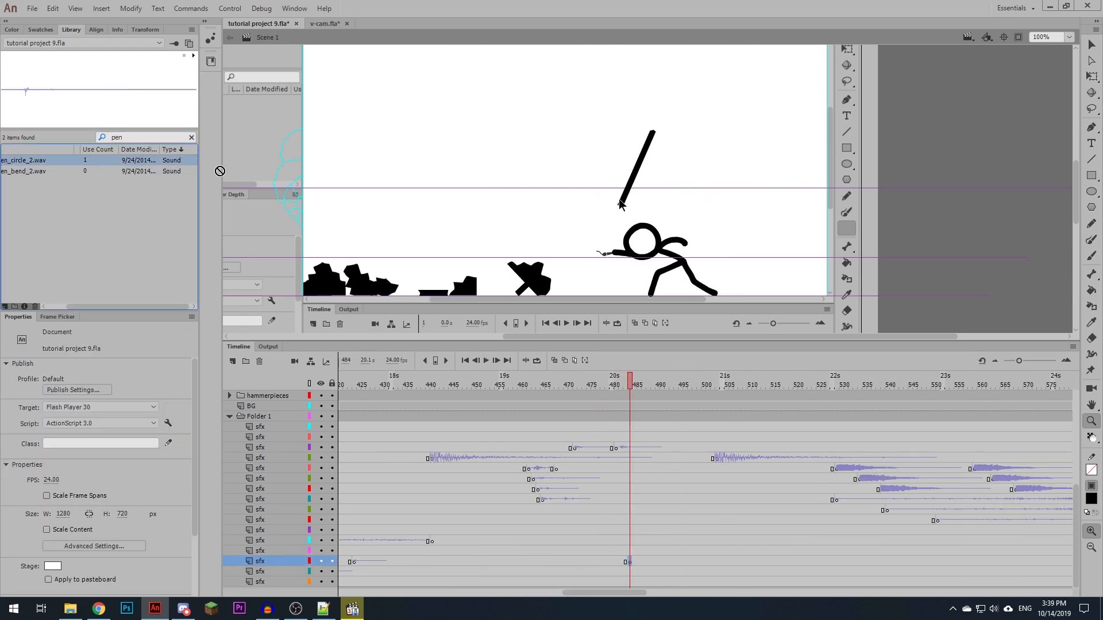
pyautogui.moveTo(667, 386); pyautogui.dragTo(667, 393)
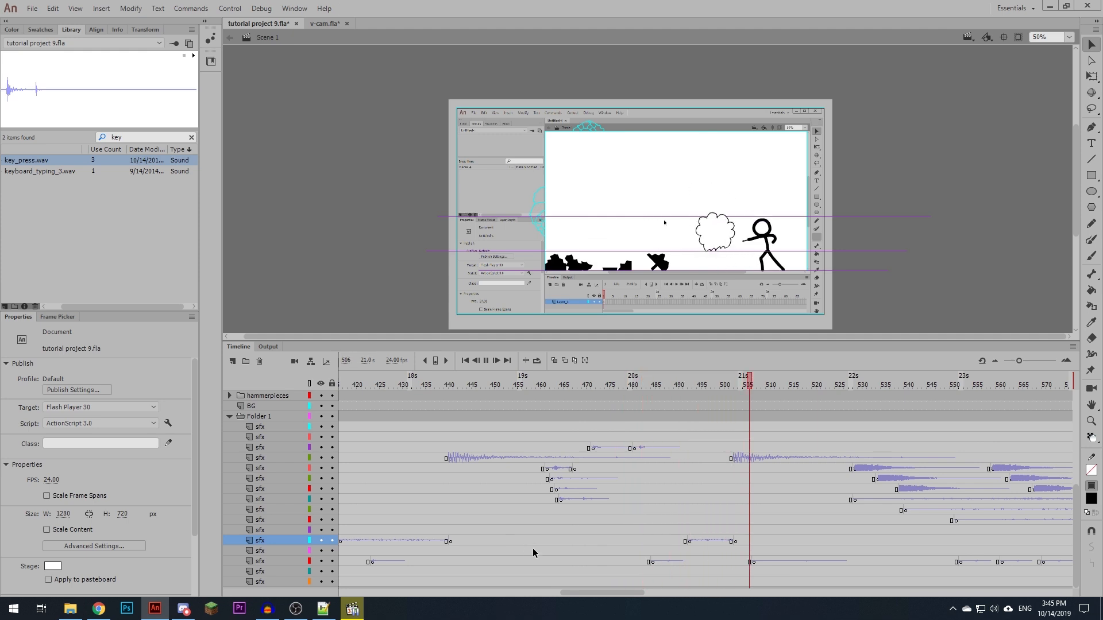
# - Select the sparkler.wav sound at frame 423, switch to Audacity, and mix the stereo sparkler track down to mono
pyautogui.click(607, 522)
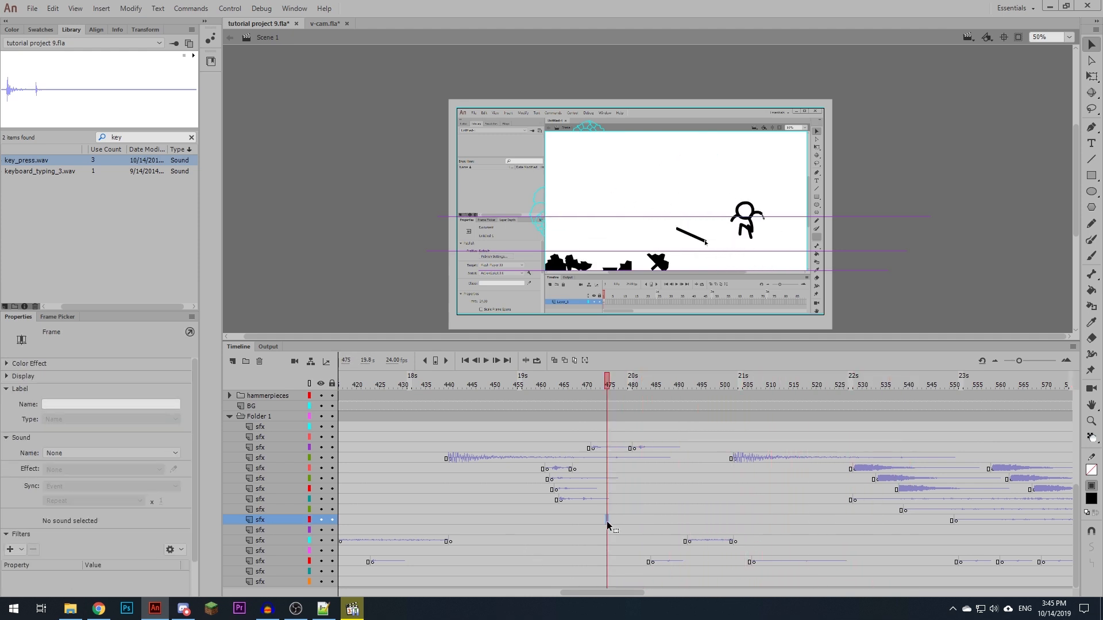
pyautogui.hscroll(-3, 607, 521)
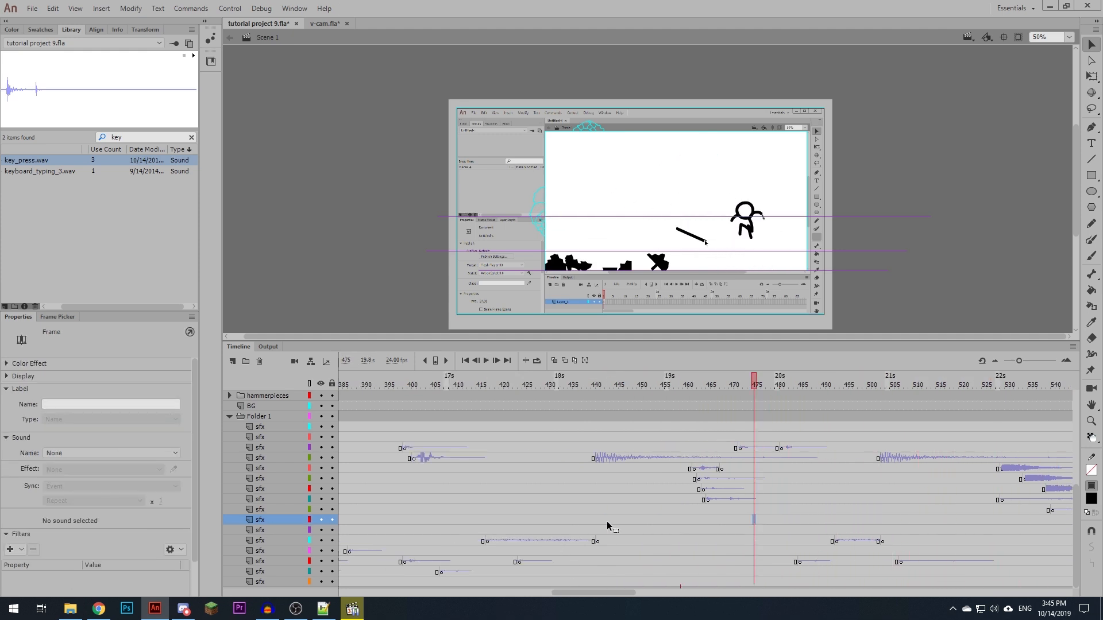
pyautogui.click(517, 540)
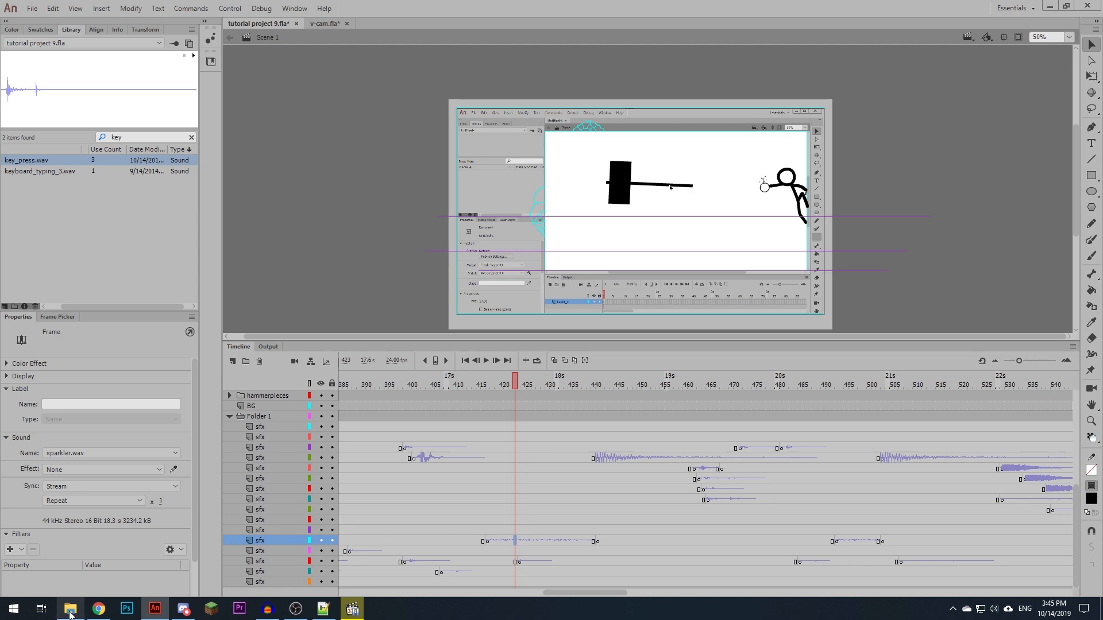
pyautogui.moveTo(70, 613)
pyautogui.hotkey('alt', 'Tab')
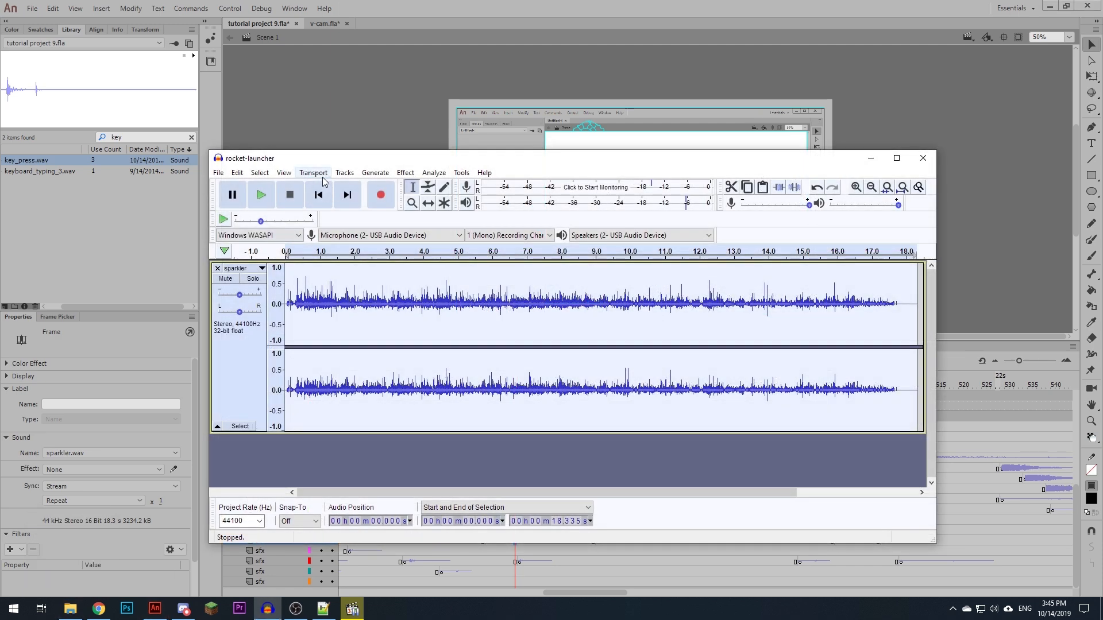
pyautogui.click(352, 173)
pyautogui.moveTo(374, 205)
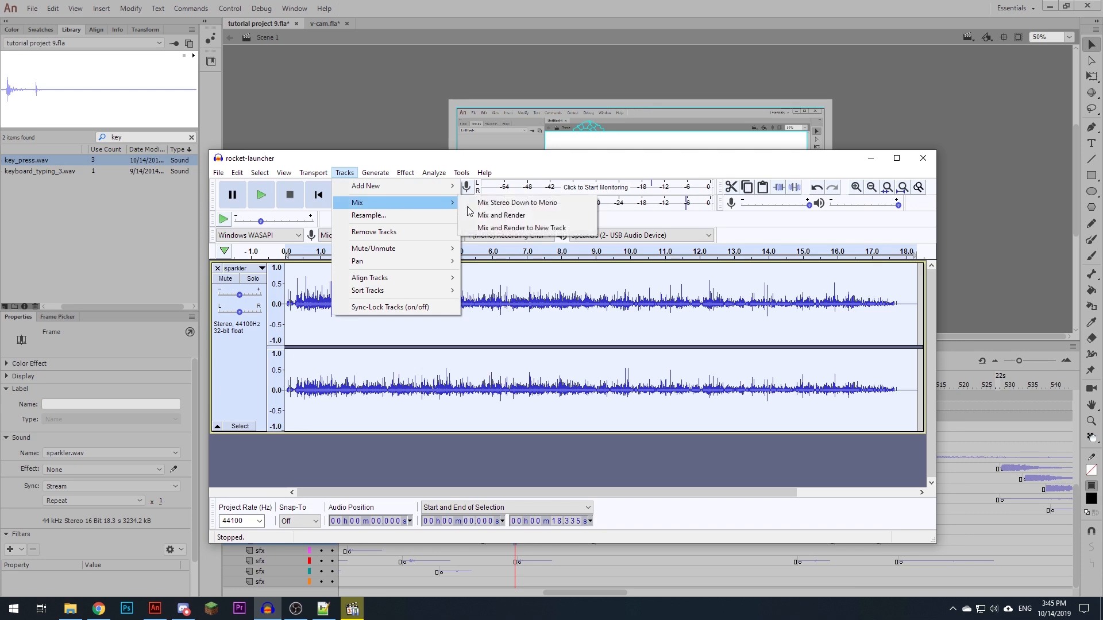
pyautogui.click(535, 203)
# - Export the mono track as WAV over sparkler.wav in the Bloop Stick Figure folder, keeping the metadata as it is
pyautogui.click(218, 173)
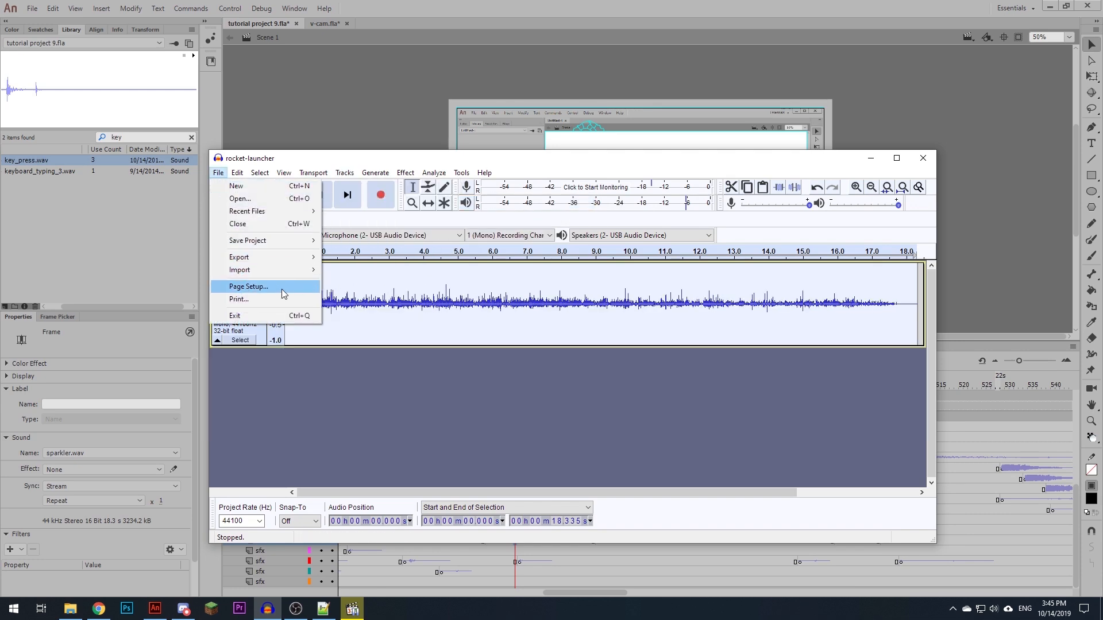
pyautogui.moveTo(319, 257)
pyautogui.click(345, 269)
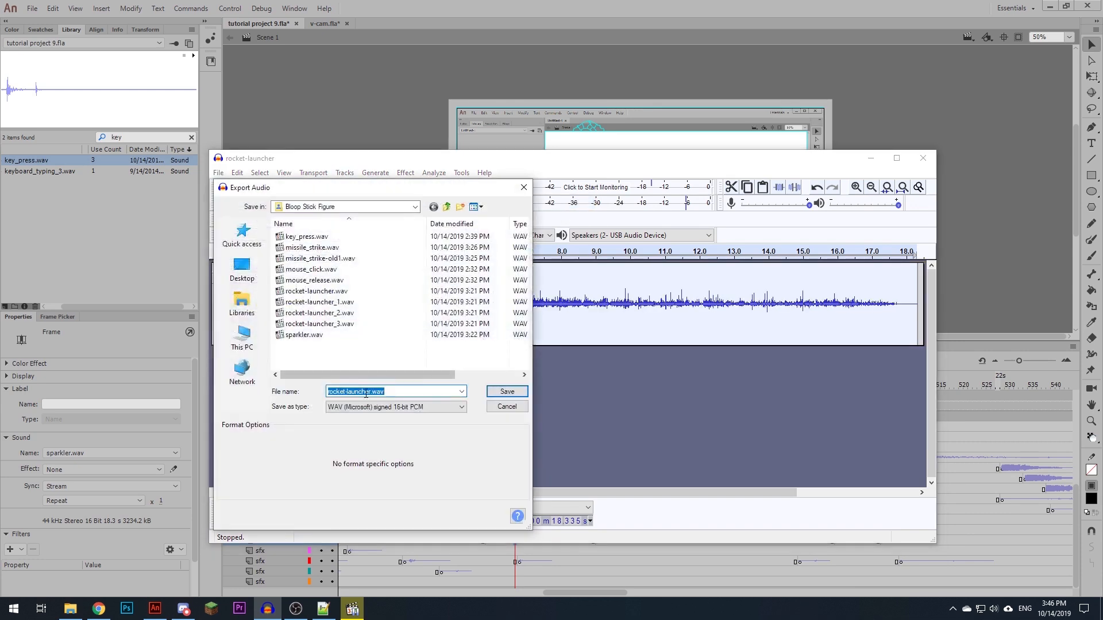
pyautogui.click(310, 340)
pyautogui.click(506, 391)
pyautogui.click(660, 352)
pyautogui.click(701, 470)
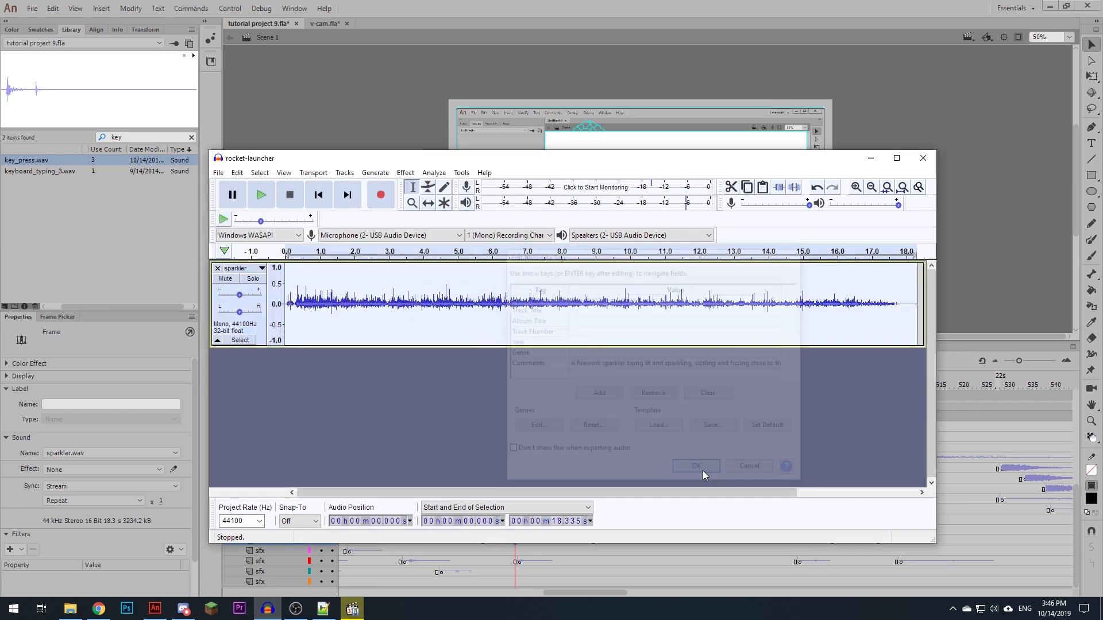
# - Switch back to Animate, find sparkler.wav in the library and update it from its source file
pyautogui.click(514, 3)
pyautogui.doubleClick(117, 137)
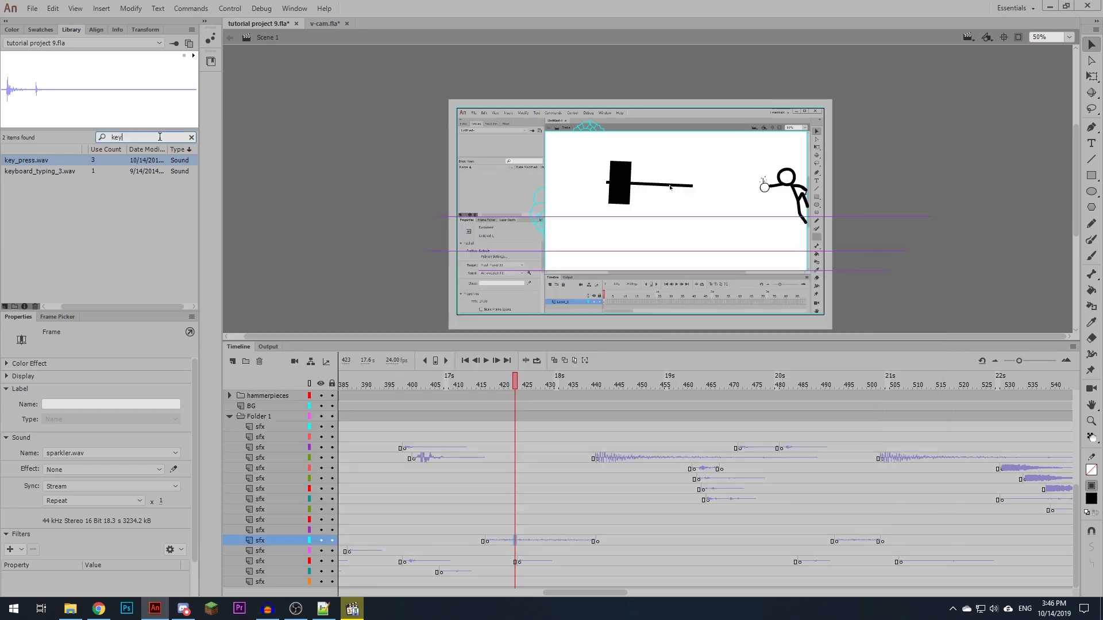
pyautogui.write('sparkler')
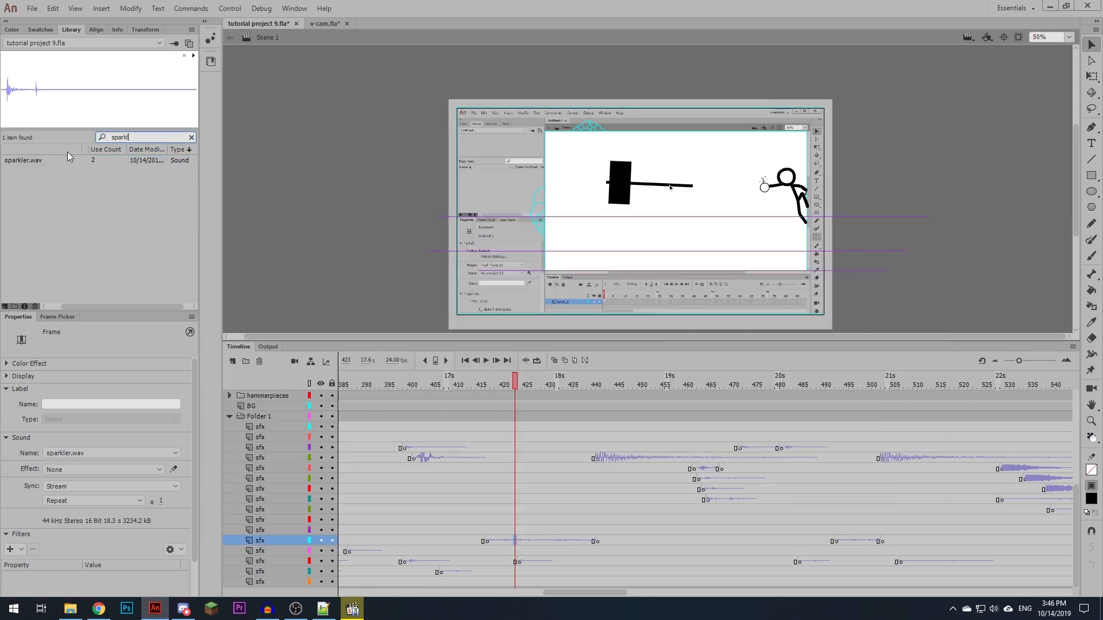
pyautogui.rightClick(32, 159)
pyautogui.click(96, 274)
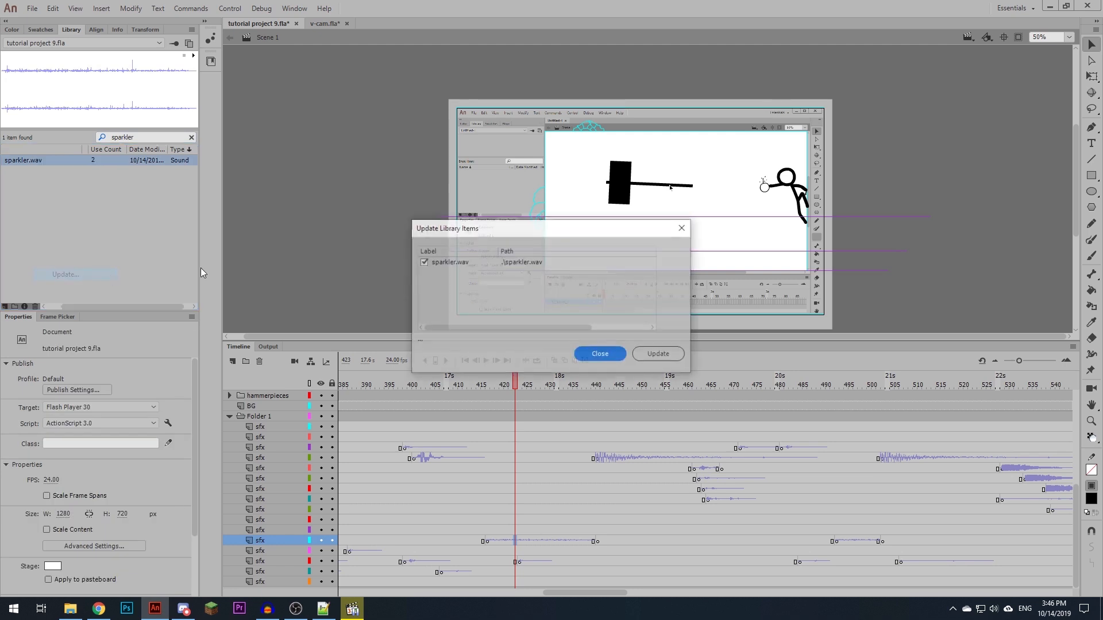
pyautogui.click(642, 357)
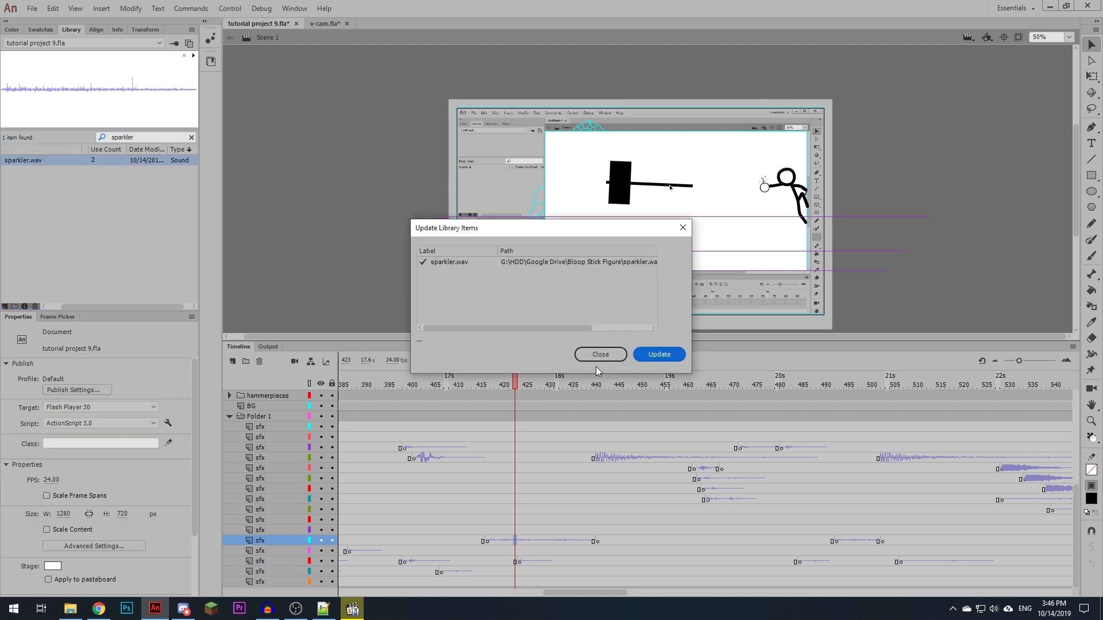
pyautogui.click(594, 357)
# - Lower both channels of the sparkler.wav sound starting near frame 417 to about half volume in the envelope editor, and play it back
pyautogui.click(496, 540)
pyautogui.click(173, 469)
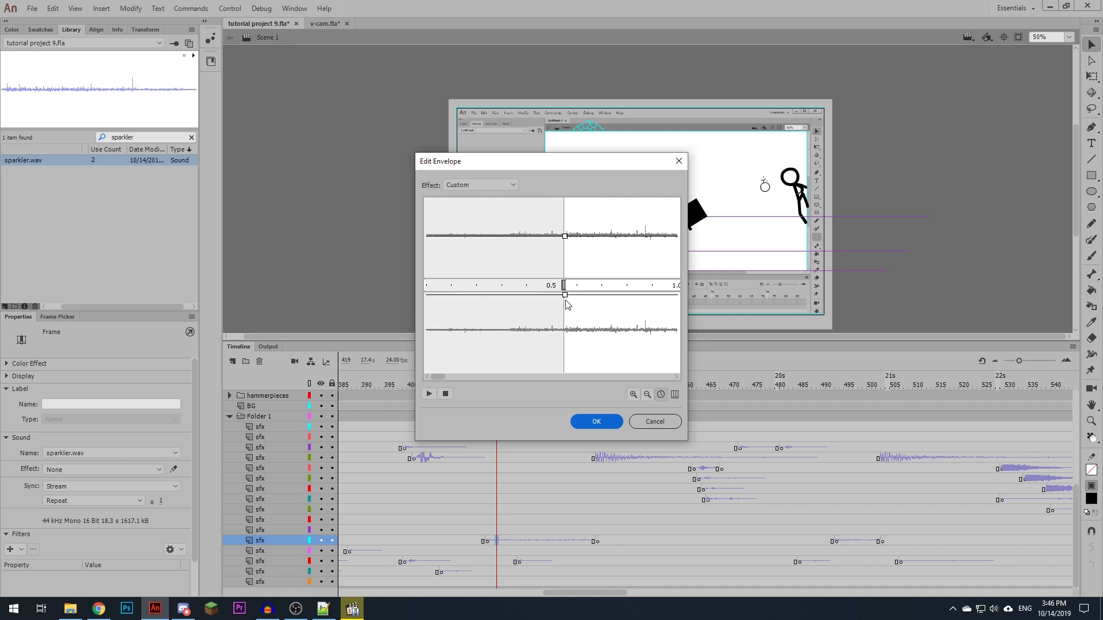
pyautogui.click(597, 424)
pyautogui.click(468, 381)
pyautogui.press('Return')
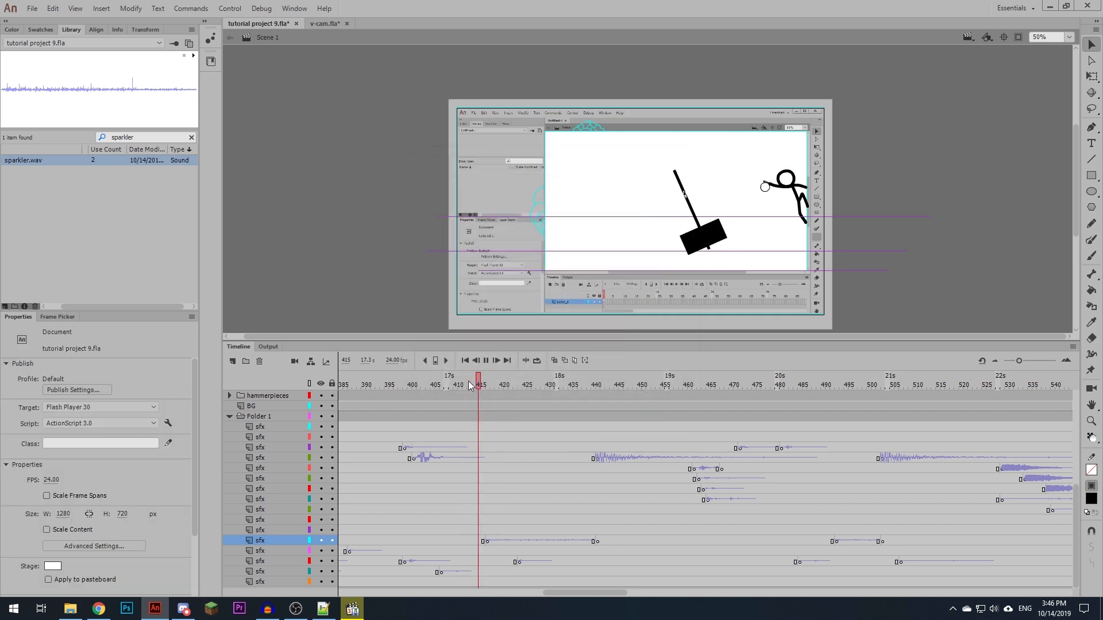
# - Copy the adjusted sparkler.wav sound onto the second sparkler sound at frame 493 of the same sfx layer, and play back the following frames
pyautogui.click(503, 540)
pyautogui.moveTo(1102, 543); pyautogui.dragTo(1049, 545)
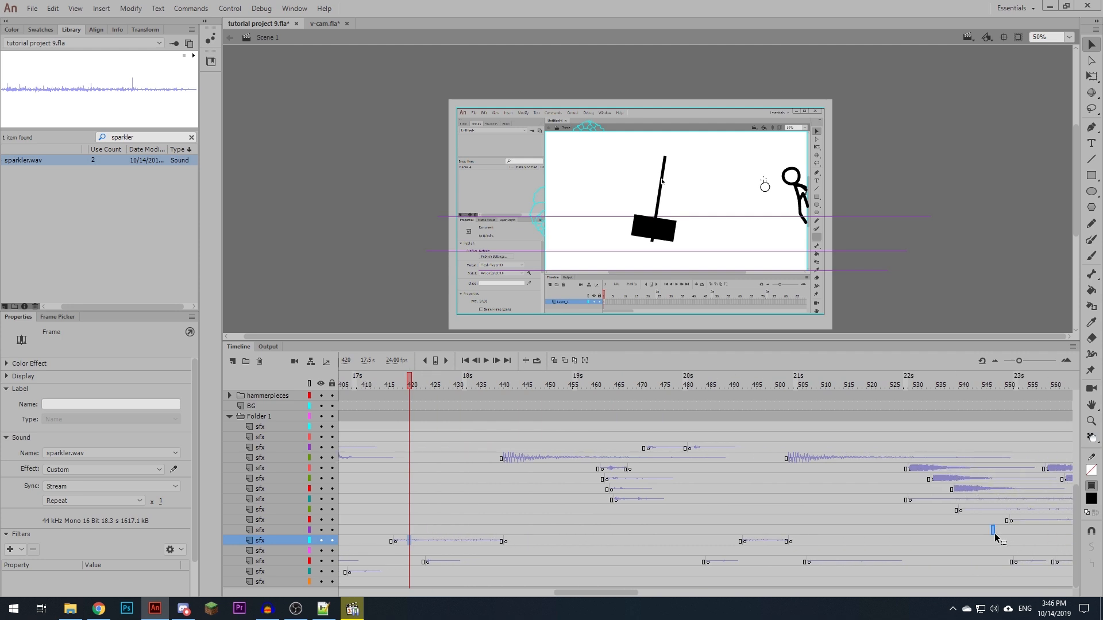
pyautogui.moveTo(746, 541); pyautogui.dragTo(749, 544)
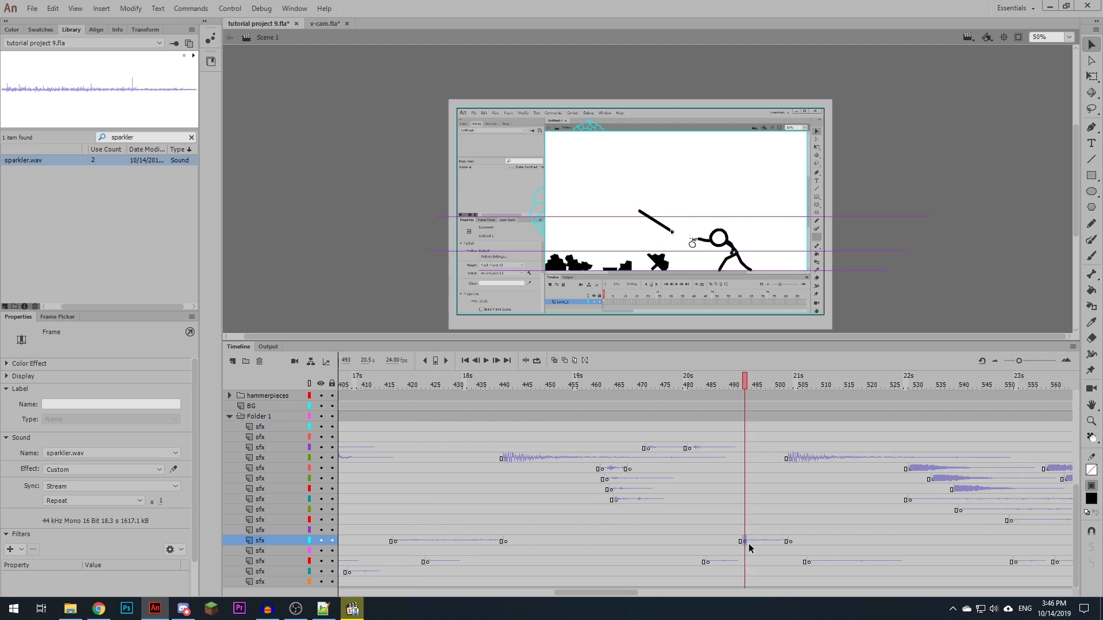
pyautogui.click(691, 529)
pyautogui.press('Return')
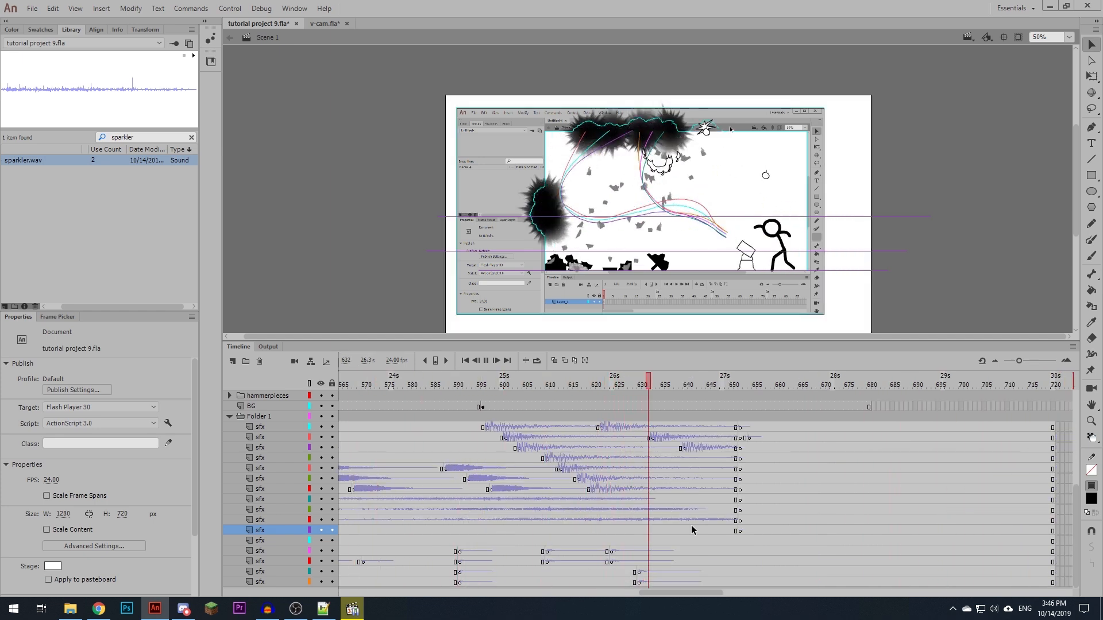
pyautogui.click(557, 491)
# - Place mouse_click.wav at about frame 680 on the first sfx layer and mouse_release.wav at about frame 683 on the second
pyautogui.click(865, 384)
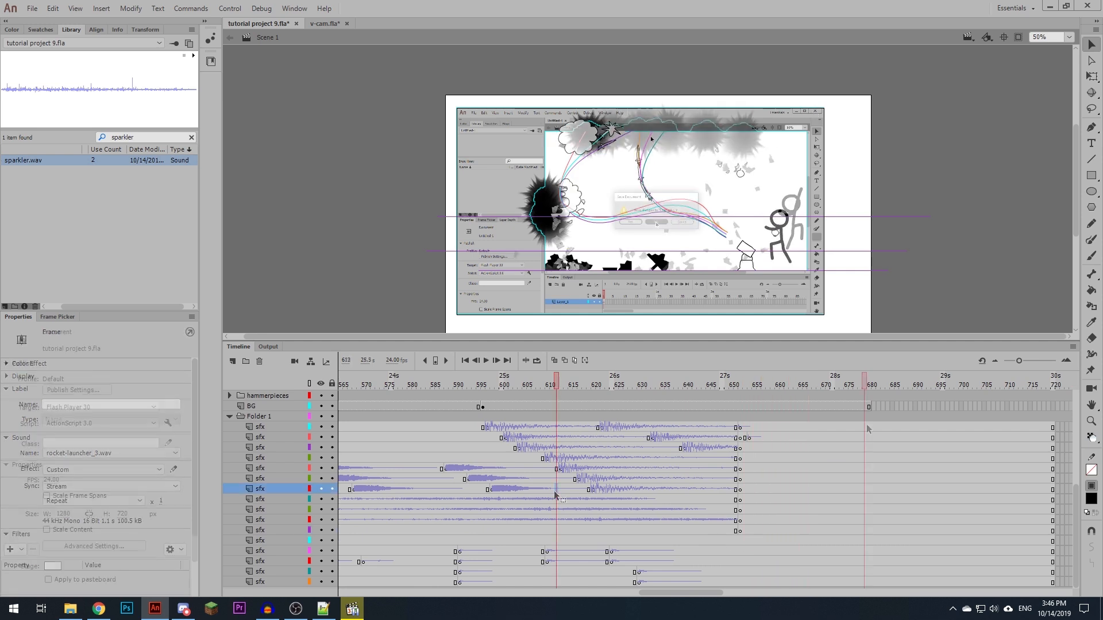
pyautogui.click(865, 428)
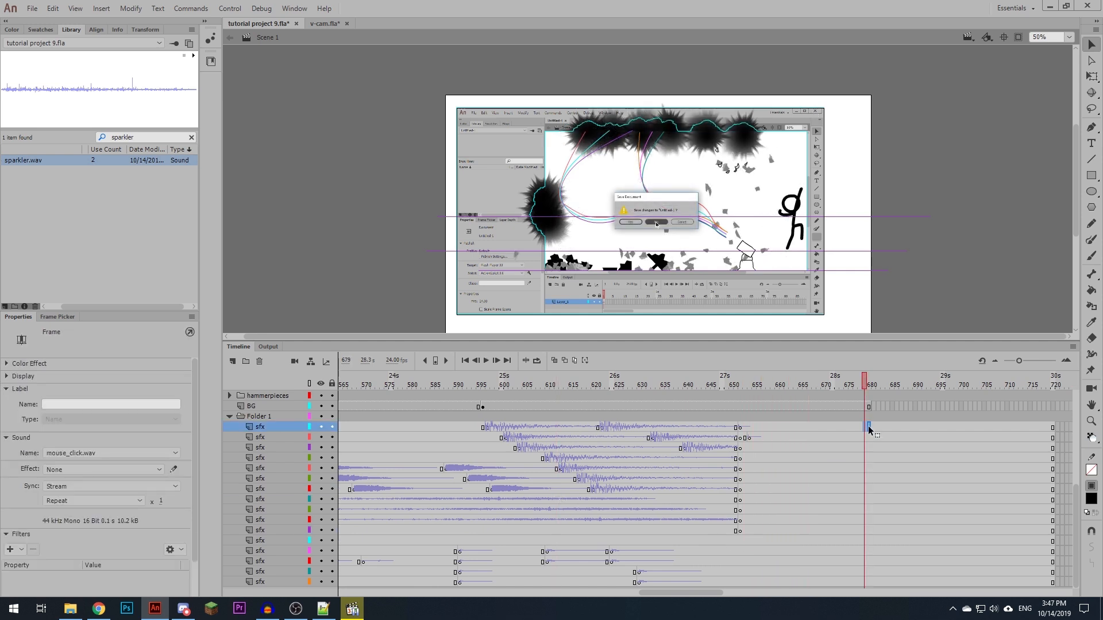
pyautogui.click(868, 426)
pyautogui.click(877, 437)
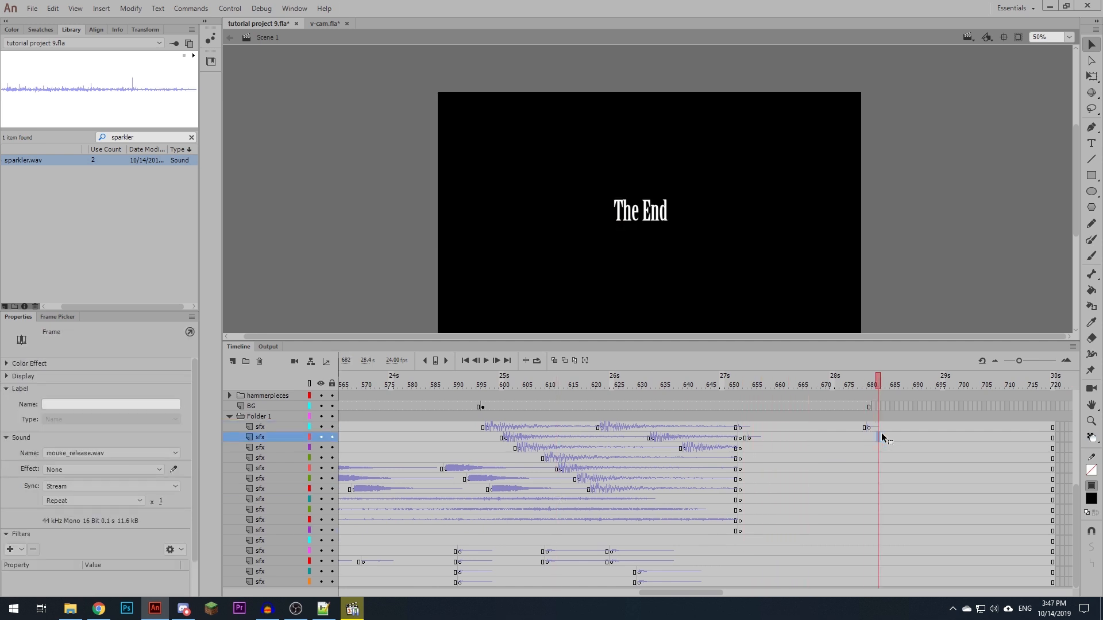
pyautogui.moveTo(879, 434); pyautogui.dragTo(882, 435)
# - Play back the ending from about frame 674 and save the project
pyautogui.click(843, 439)
pyautogui.press('Return')
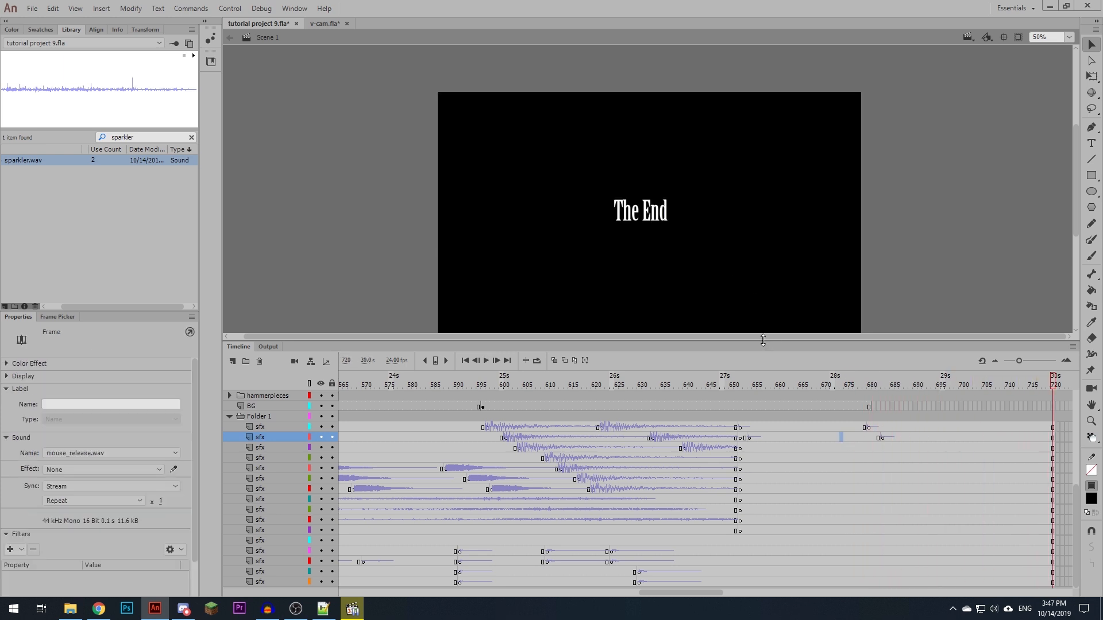
pyautogui.moveTo(763, 344); pyautogui.dragTo(753, 369)
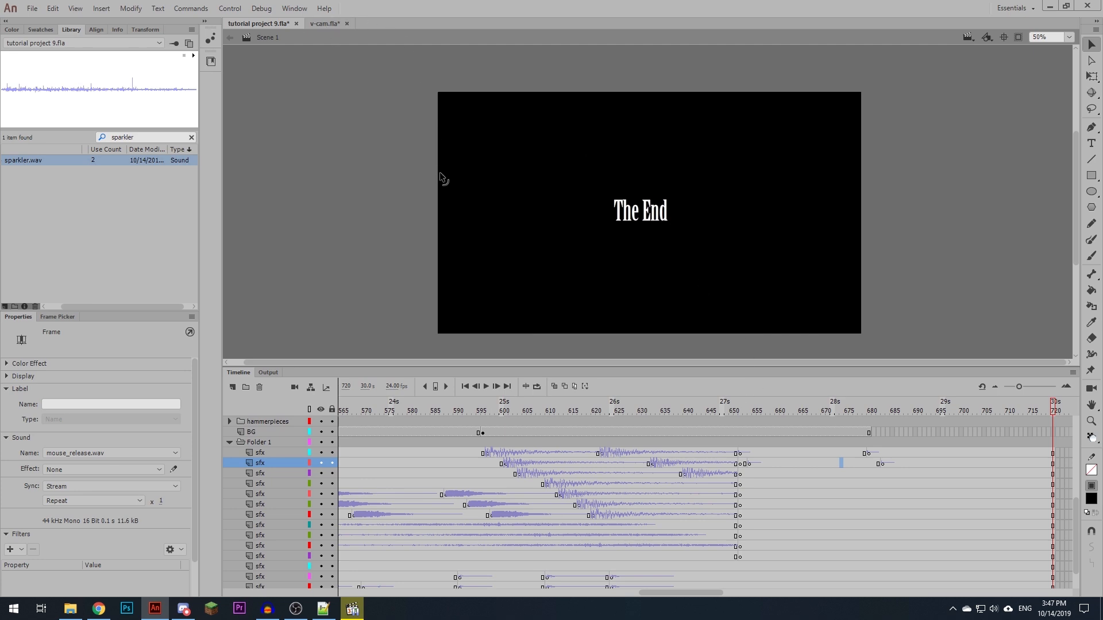
pyautogui.hotkey('ctrl', 's')
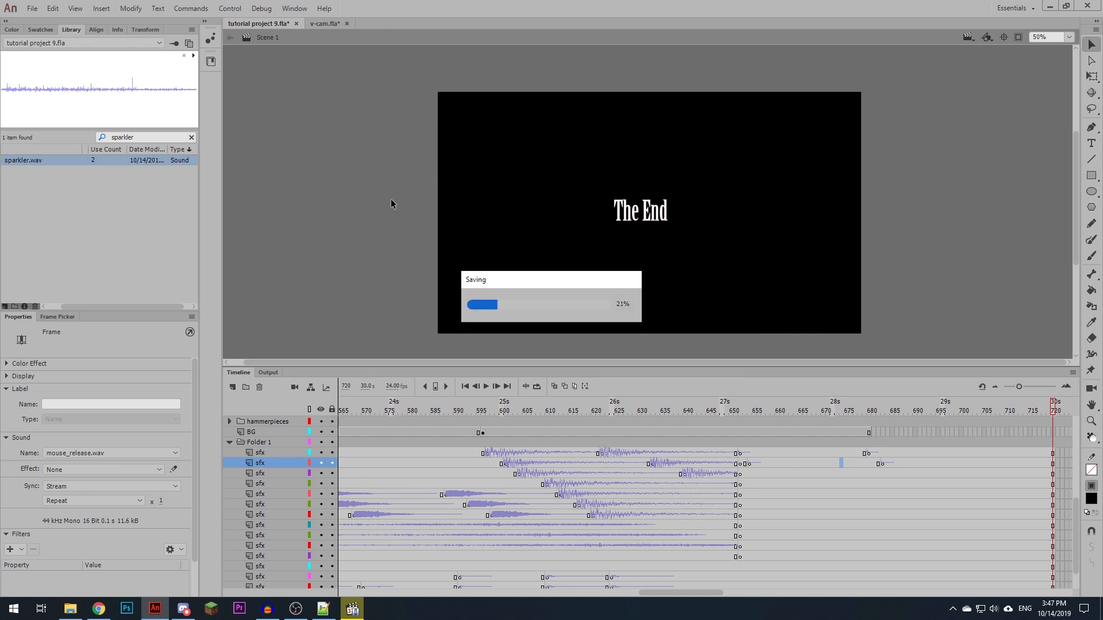